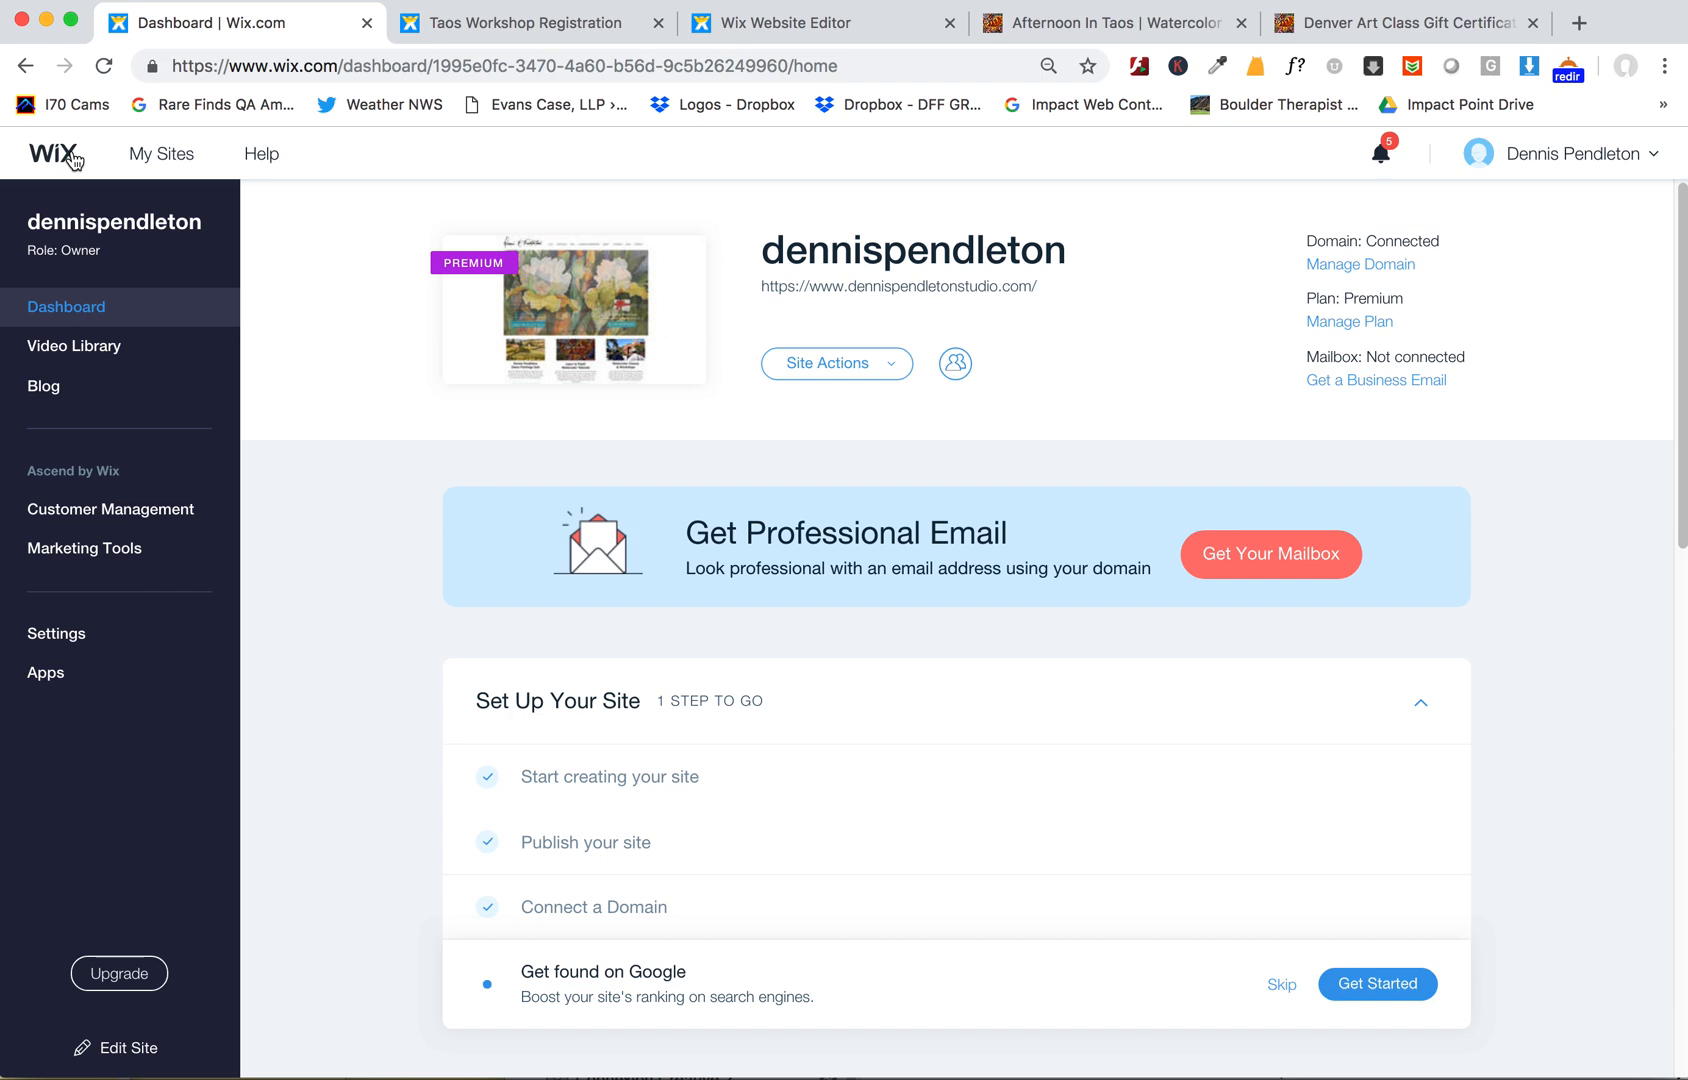
- Open the Email Marketing campaigns list from Marketing Tools in the site dashboard and browse the campaigns
left_click(91, 549)
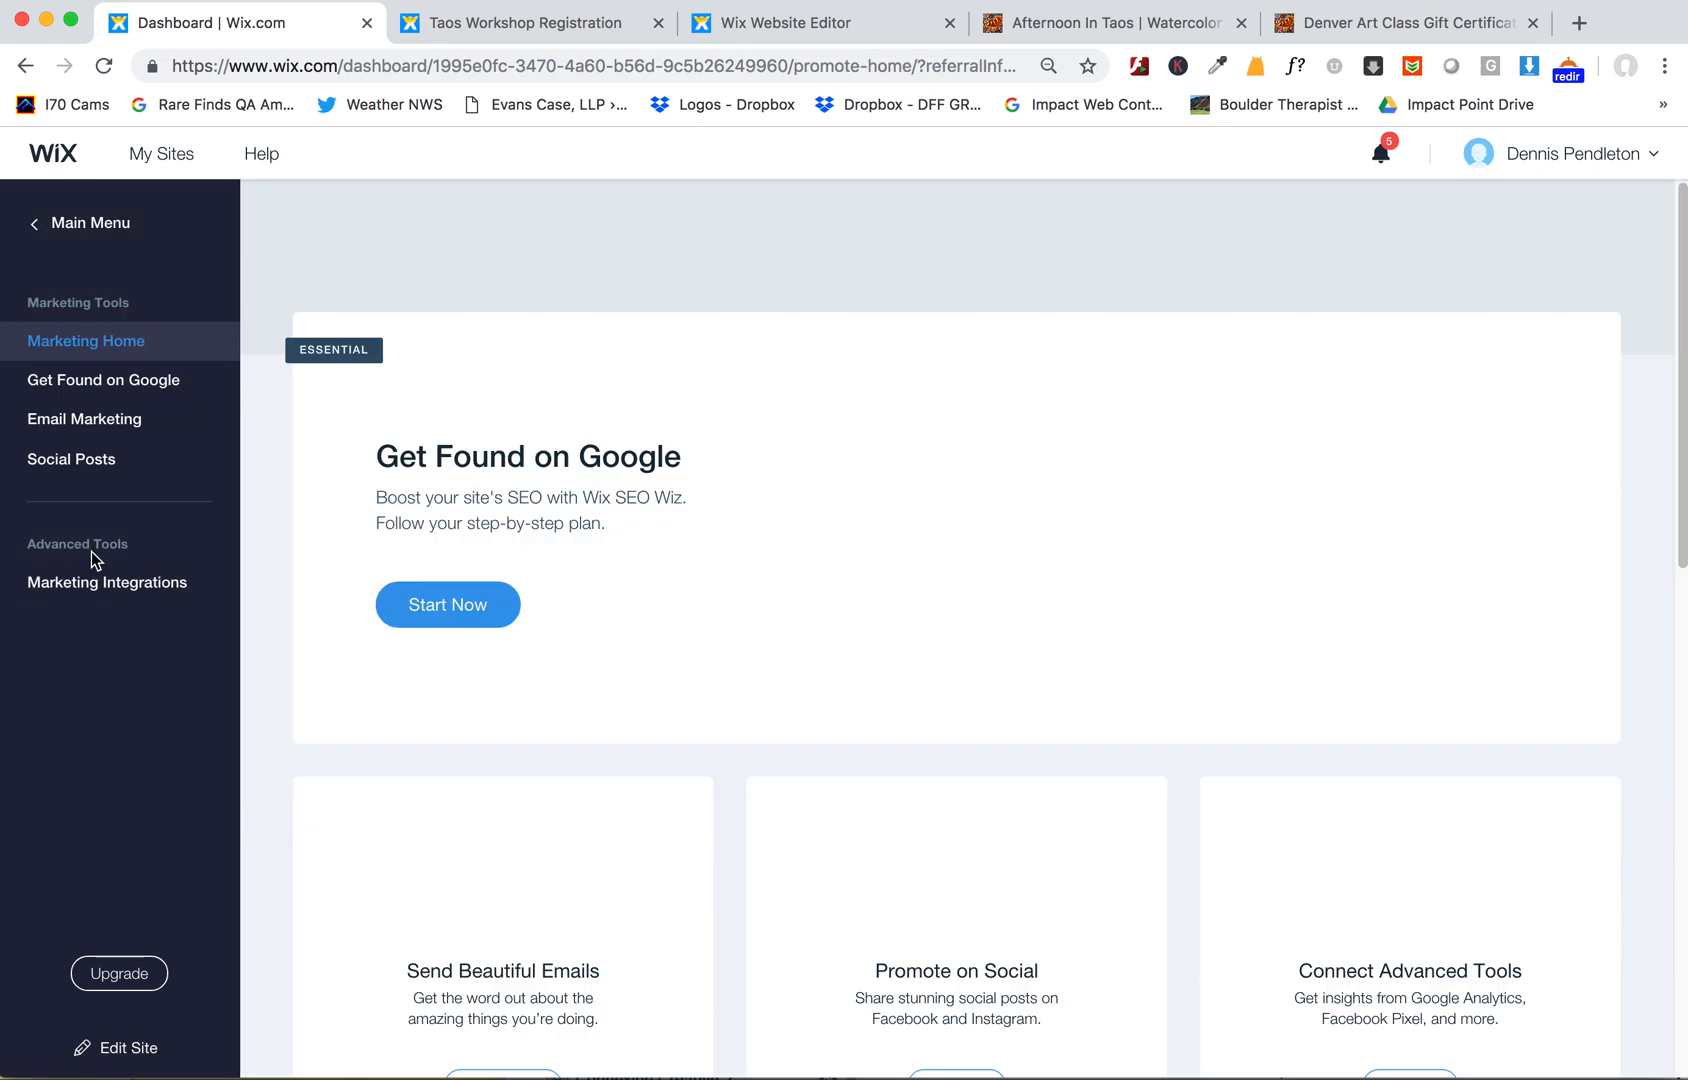
left_click(101, 427)
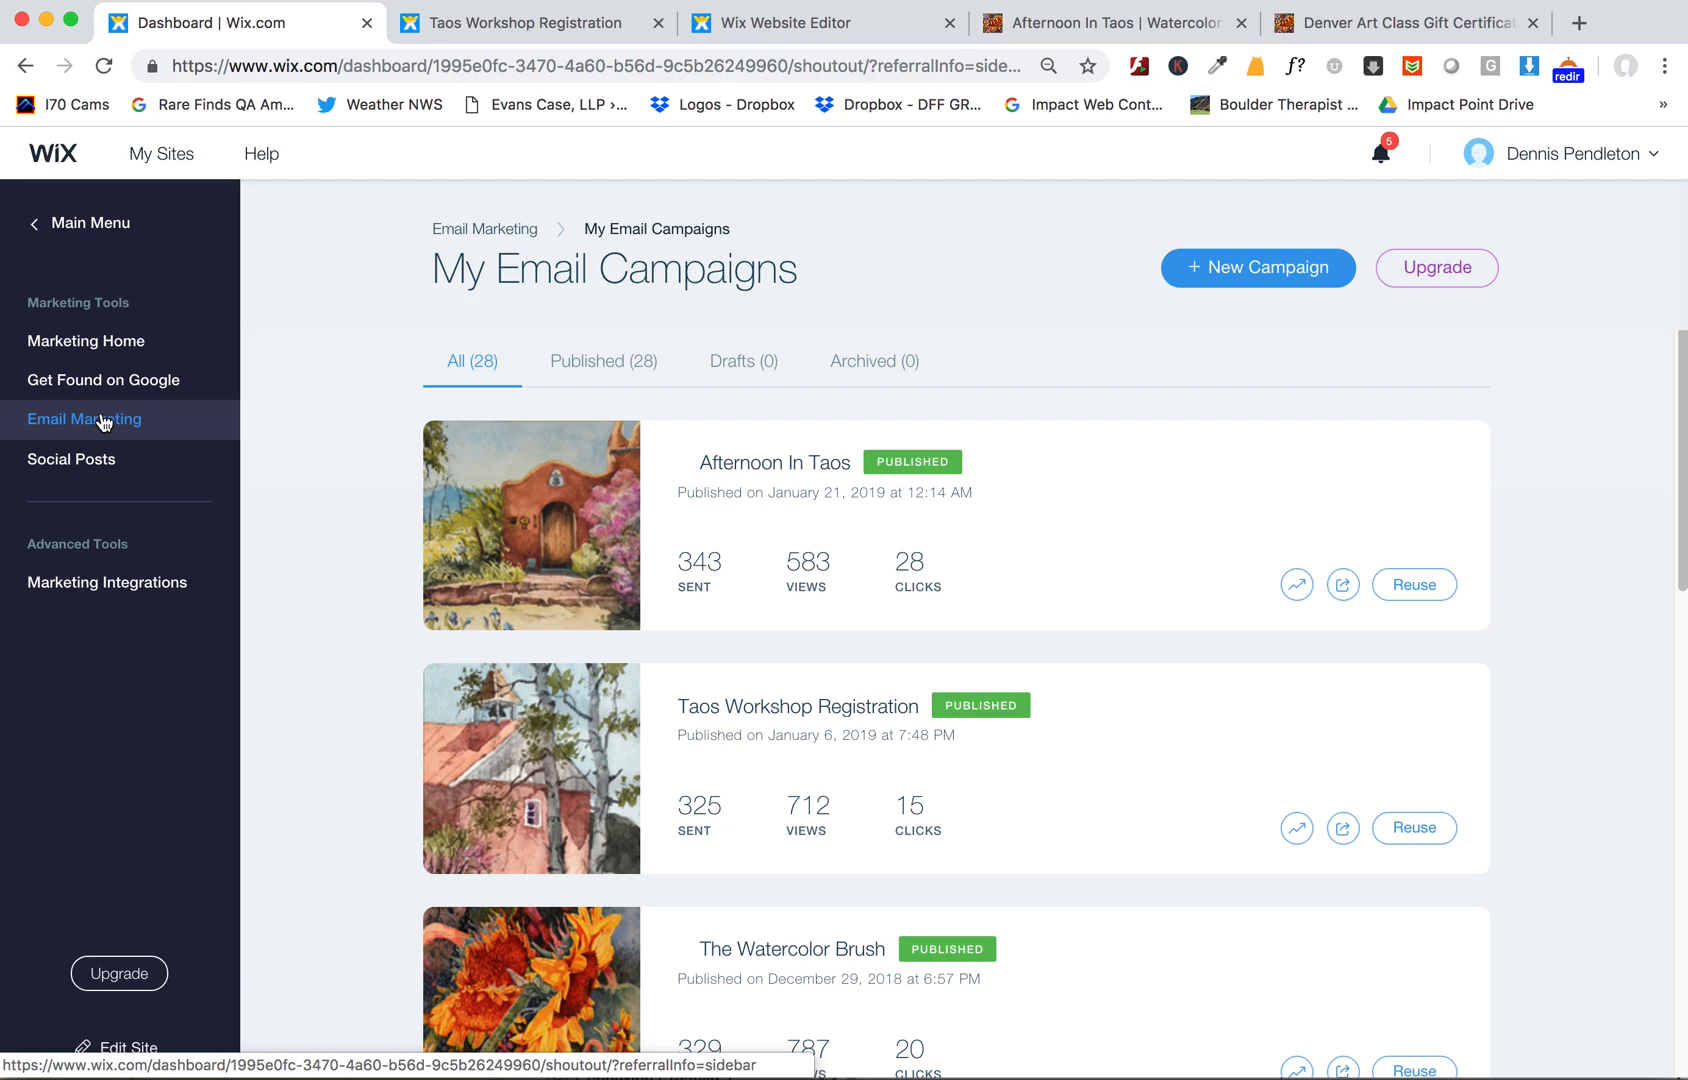
left_click(95, 222)
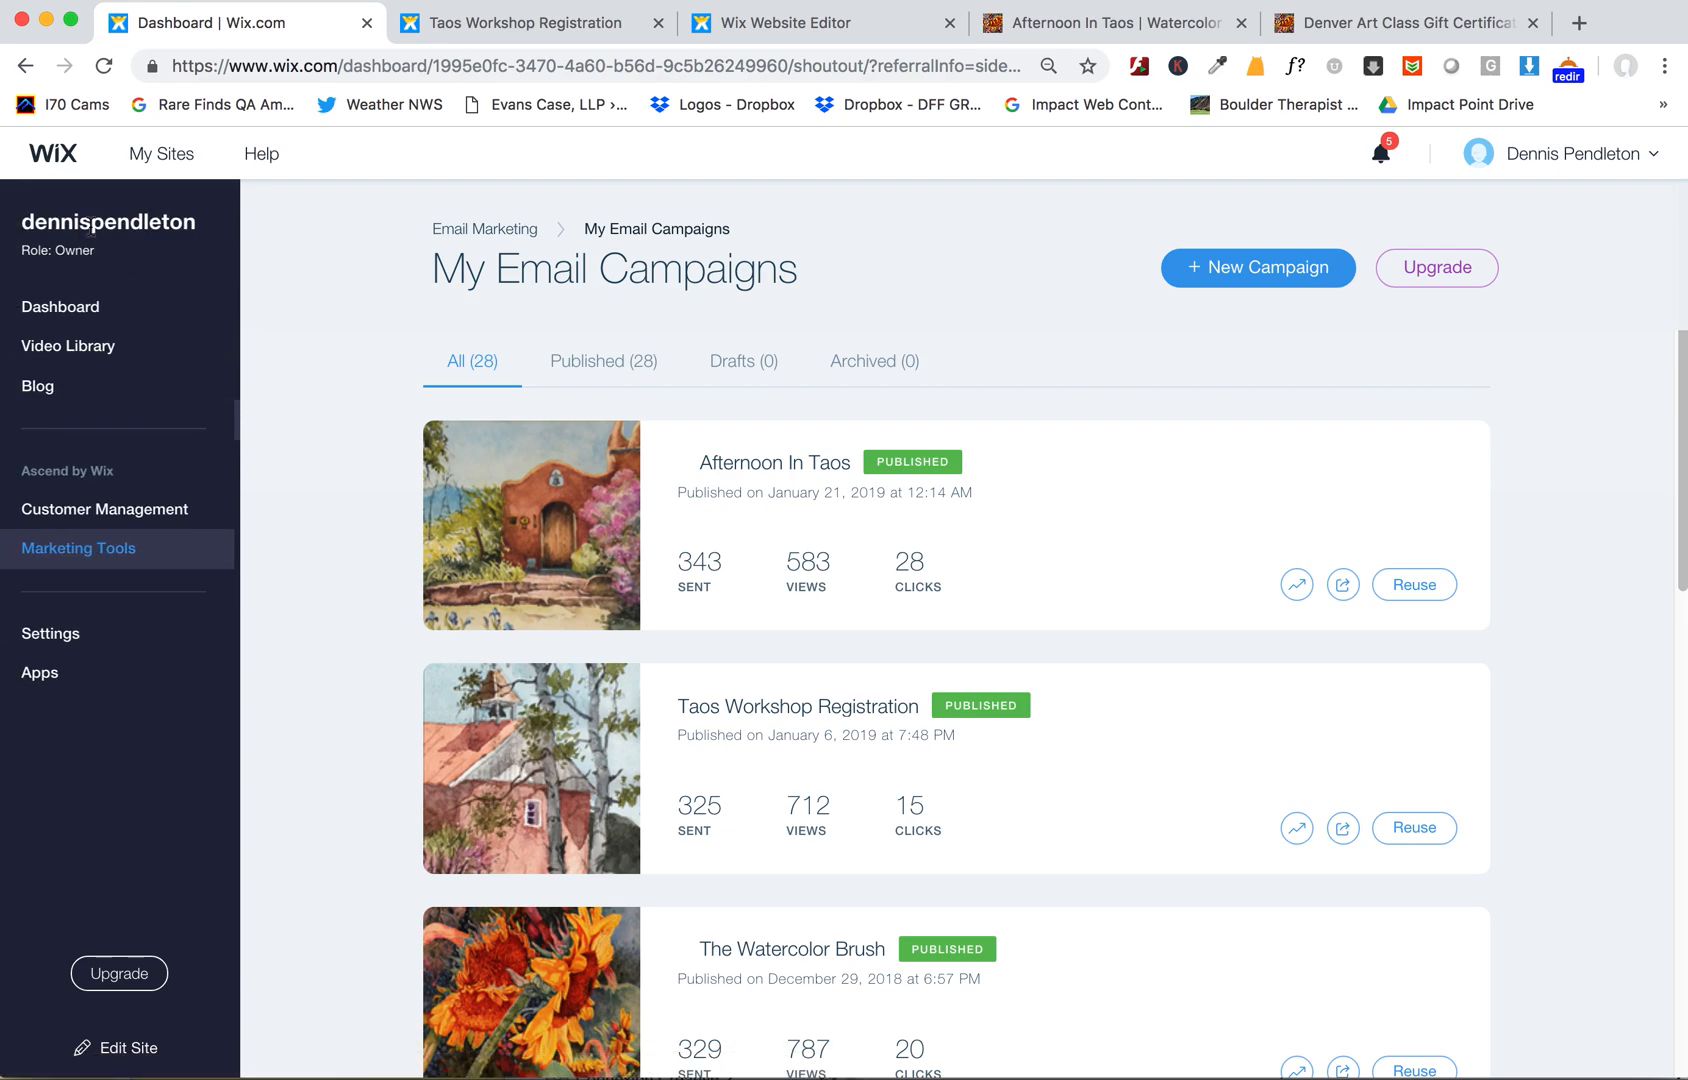
left_click(97, 552)
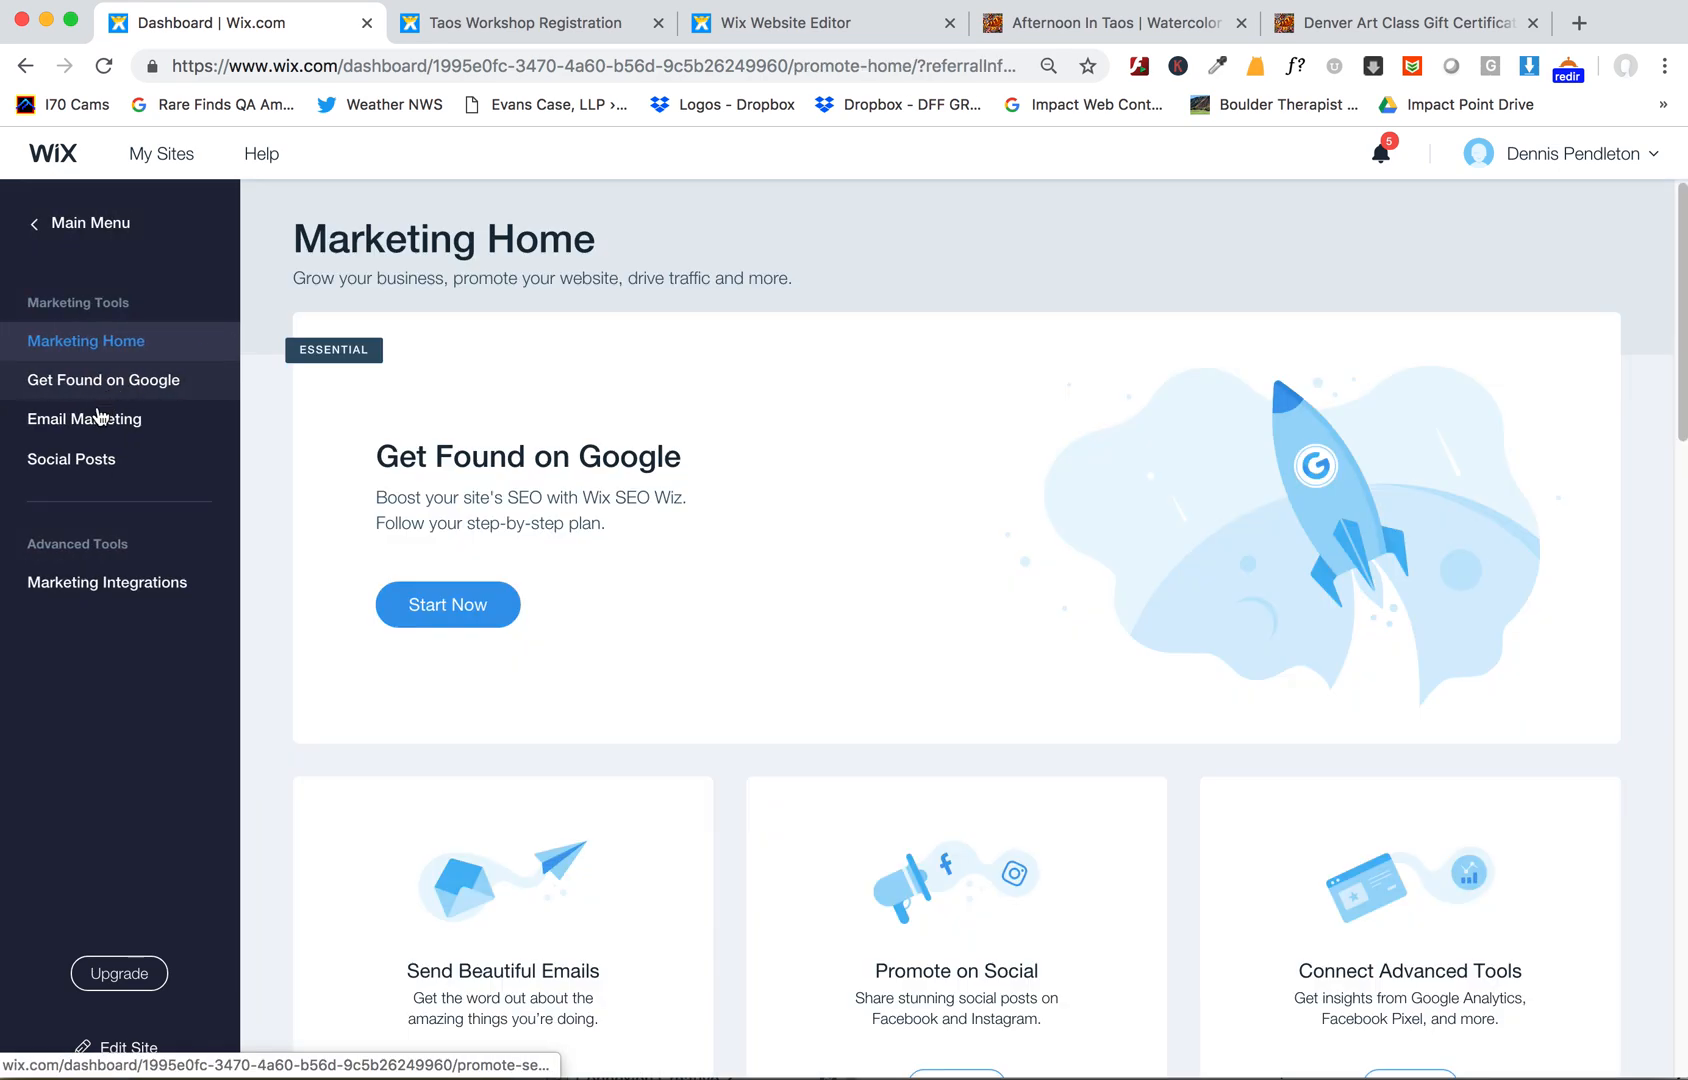
left_click(102, 419)
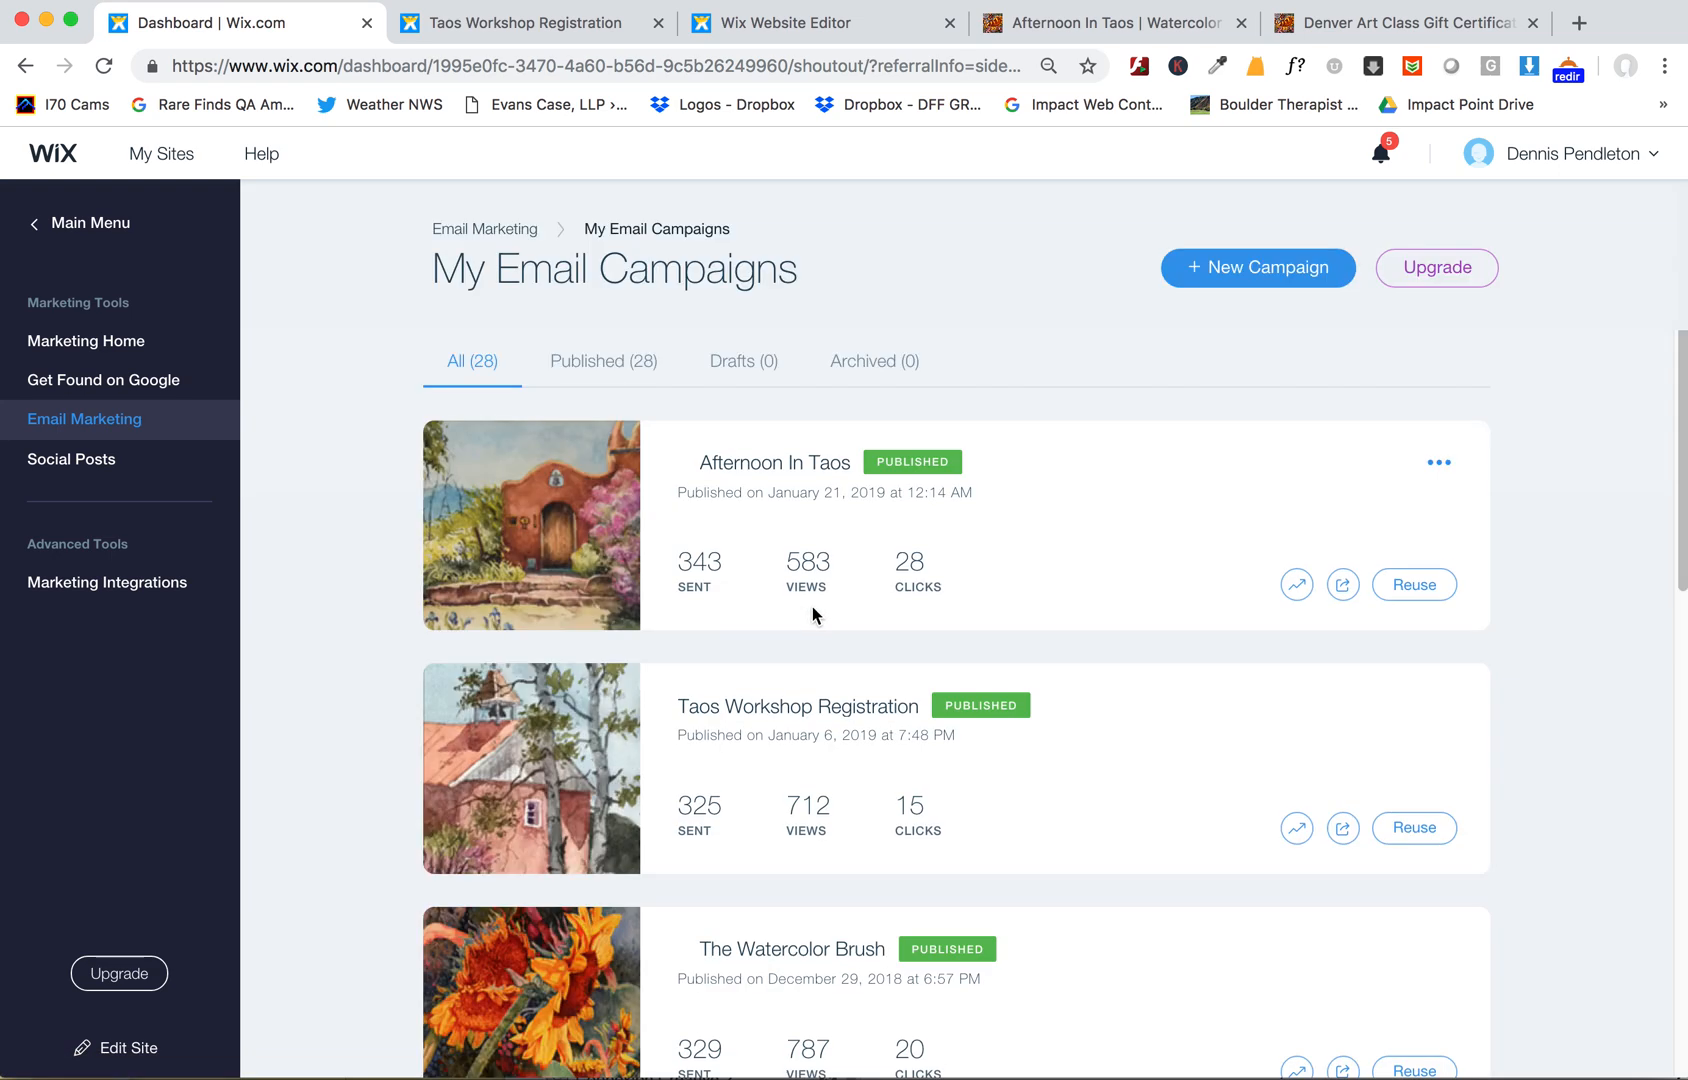
scroll(813, 612, "down", 2)
scroll(816, 617, "up", 2)
- Switch to the live website tab, go to the BLOG page and open the Afternoon In Taos post
left_click(868, 30)
left_click(1080, 36)
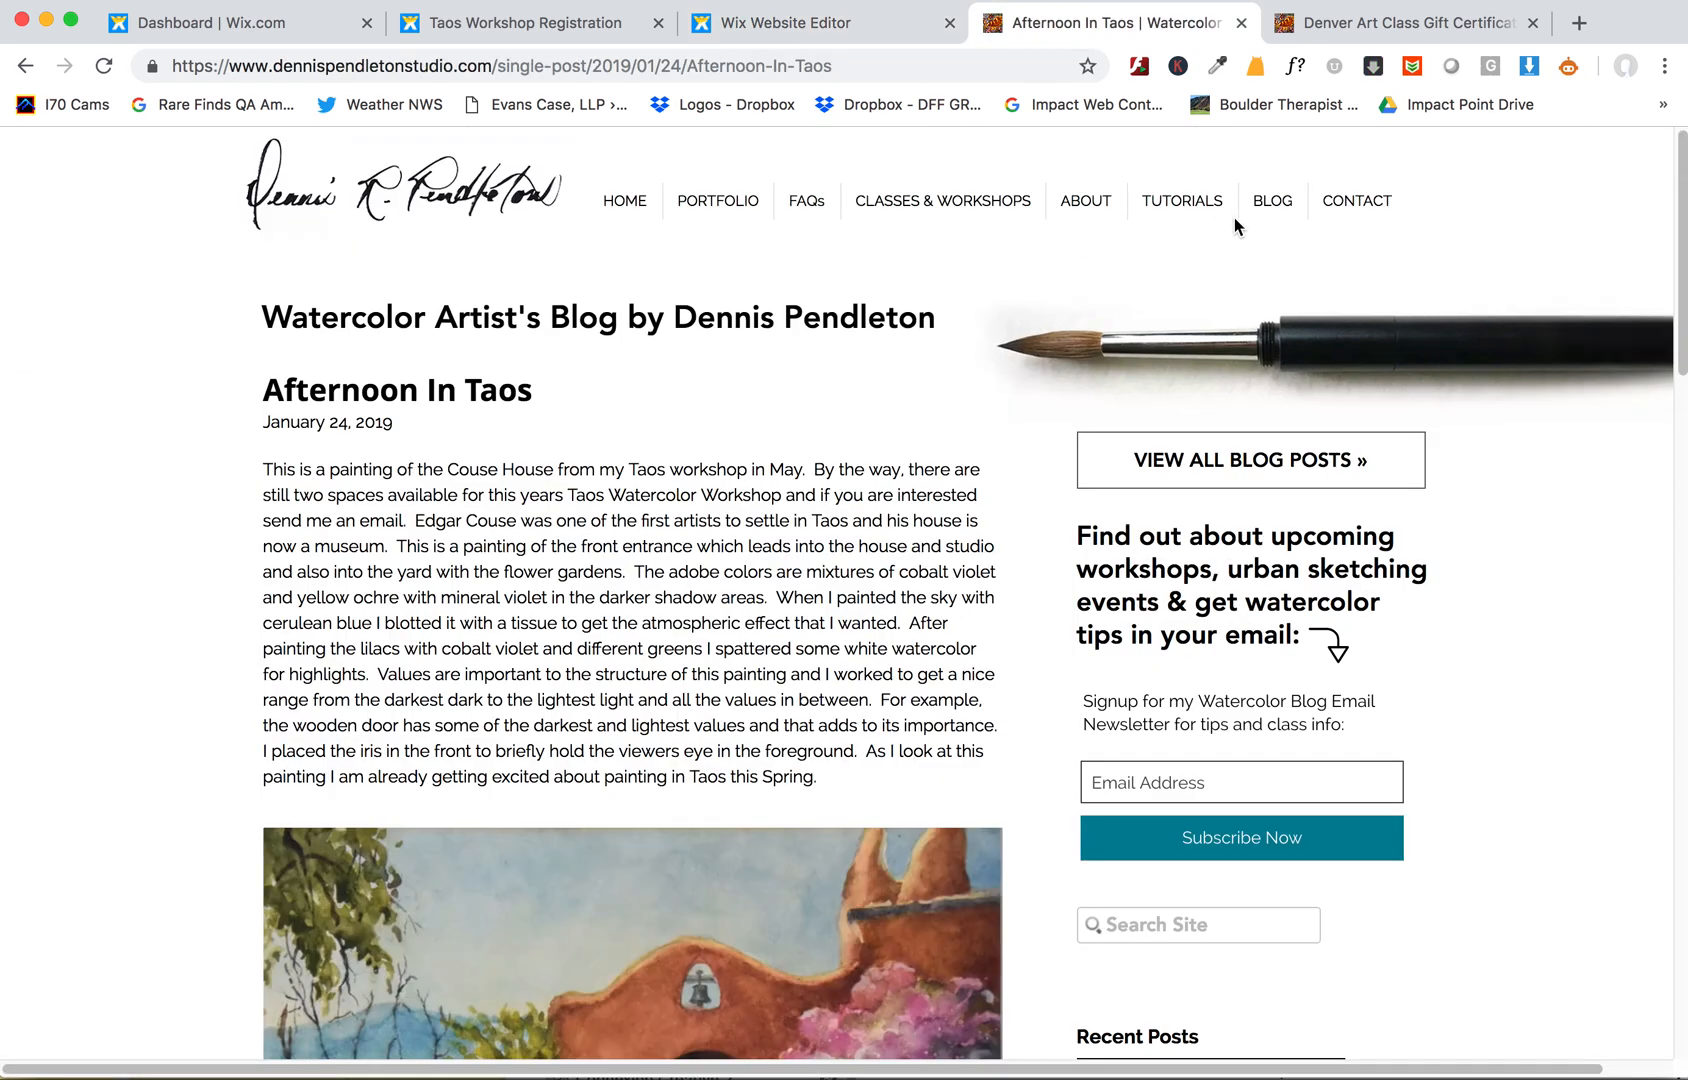
left_click(1276, 203)
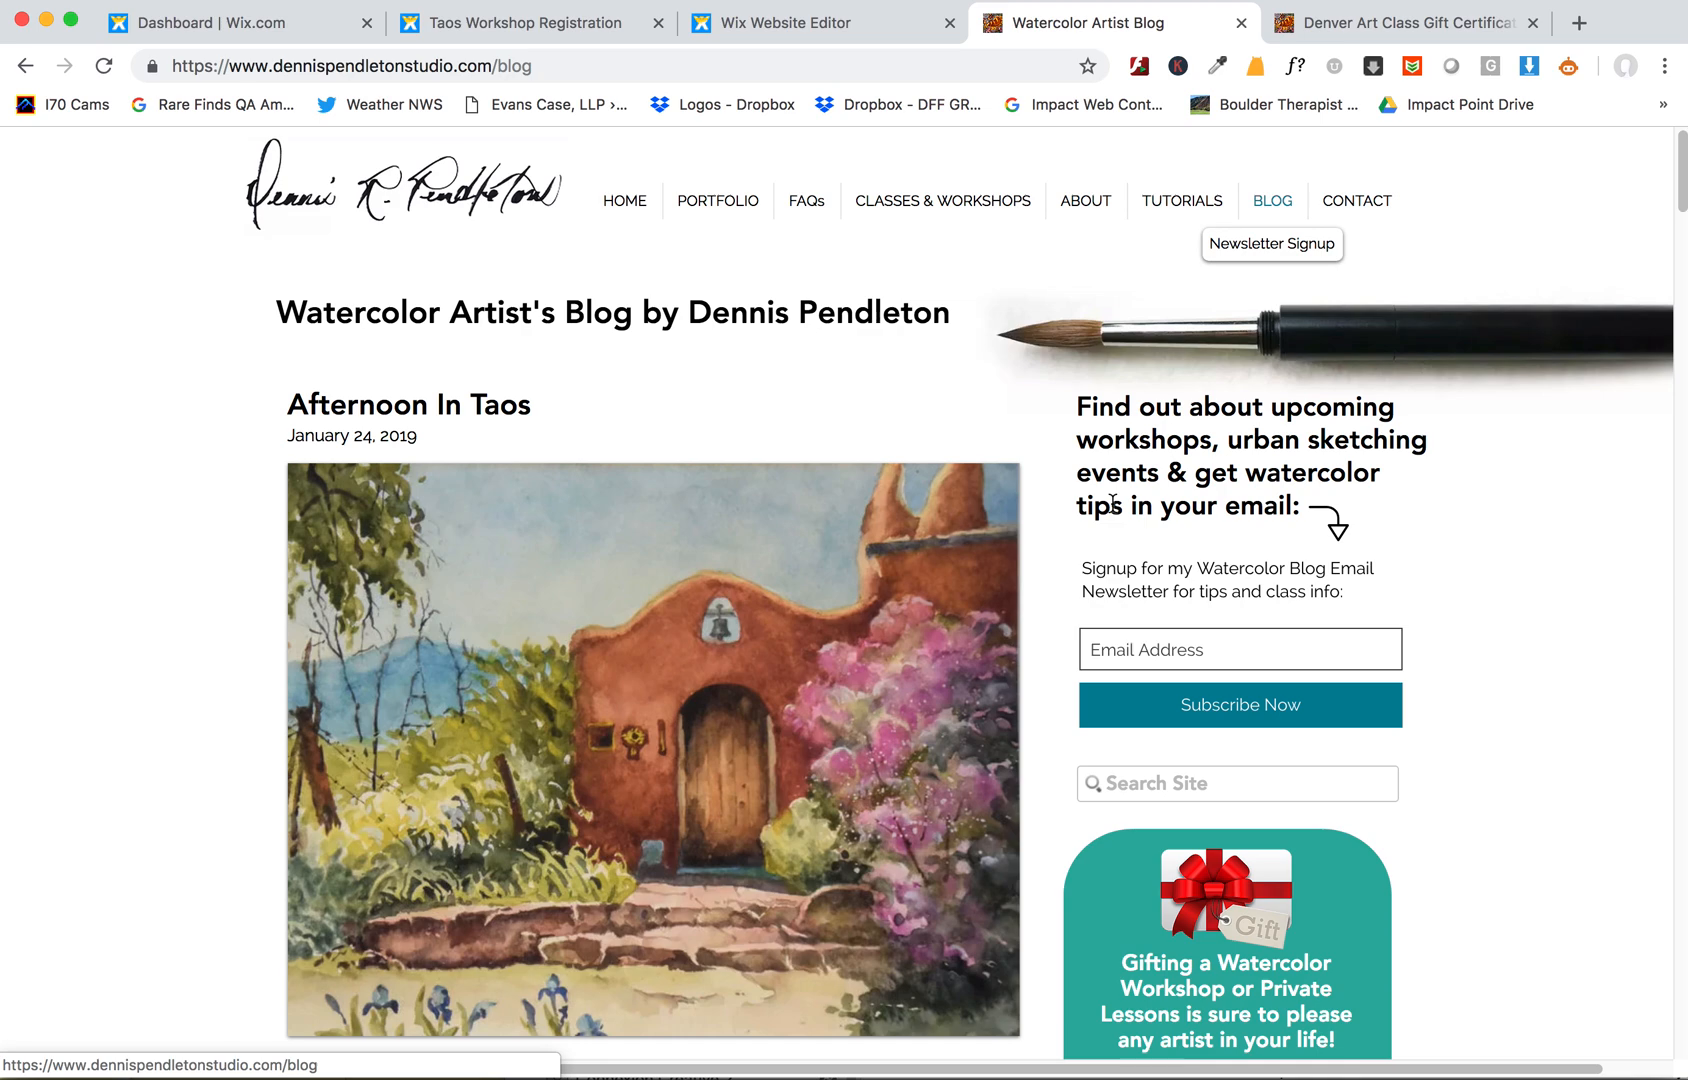
scroll(805, 720, "down", 3)
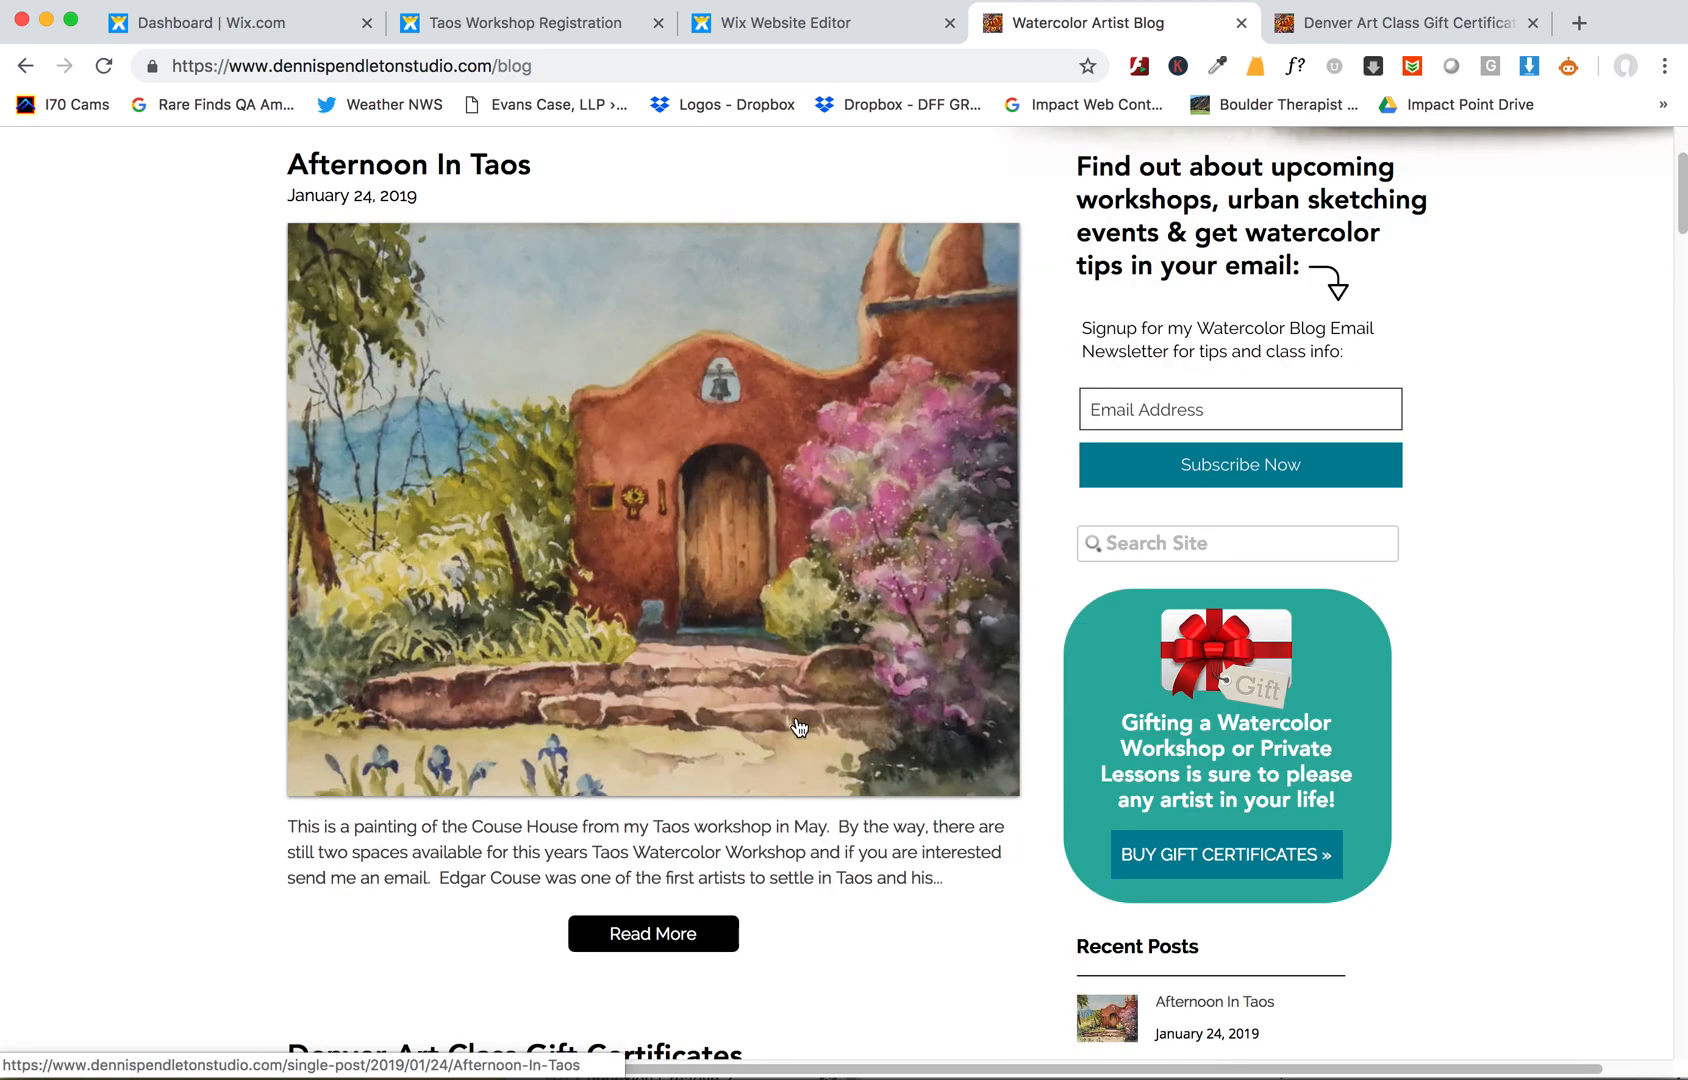
scroll(799, 727, "up", 1)
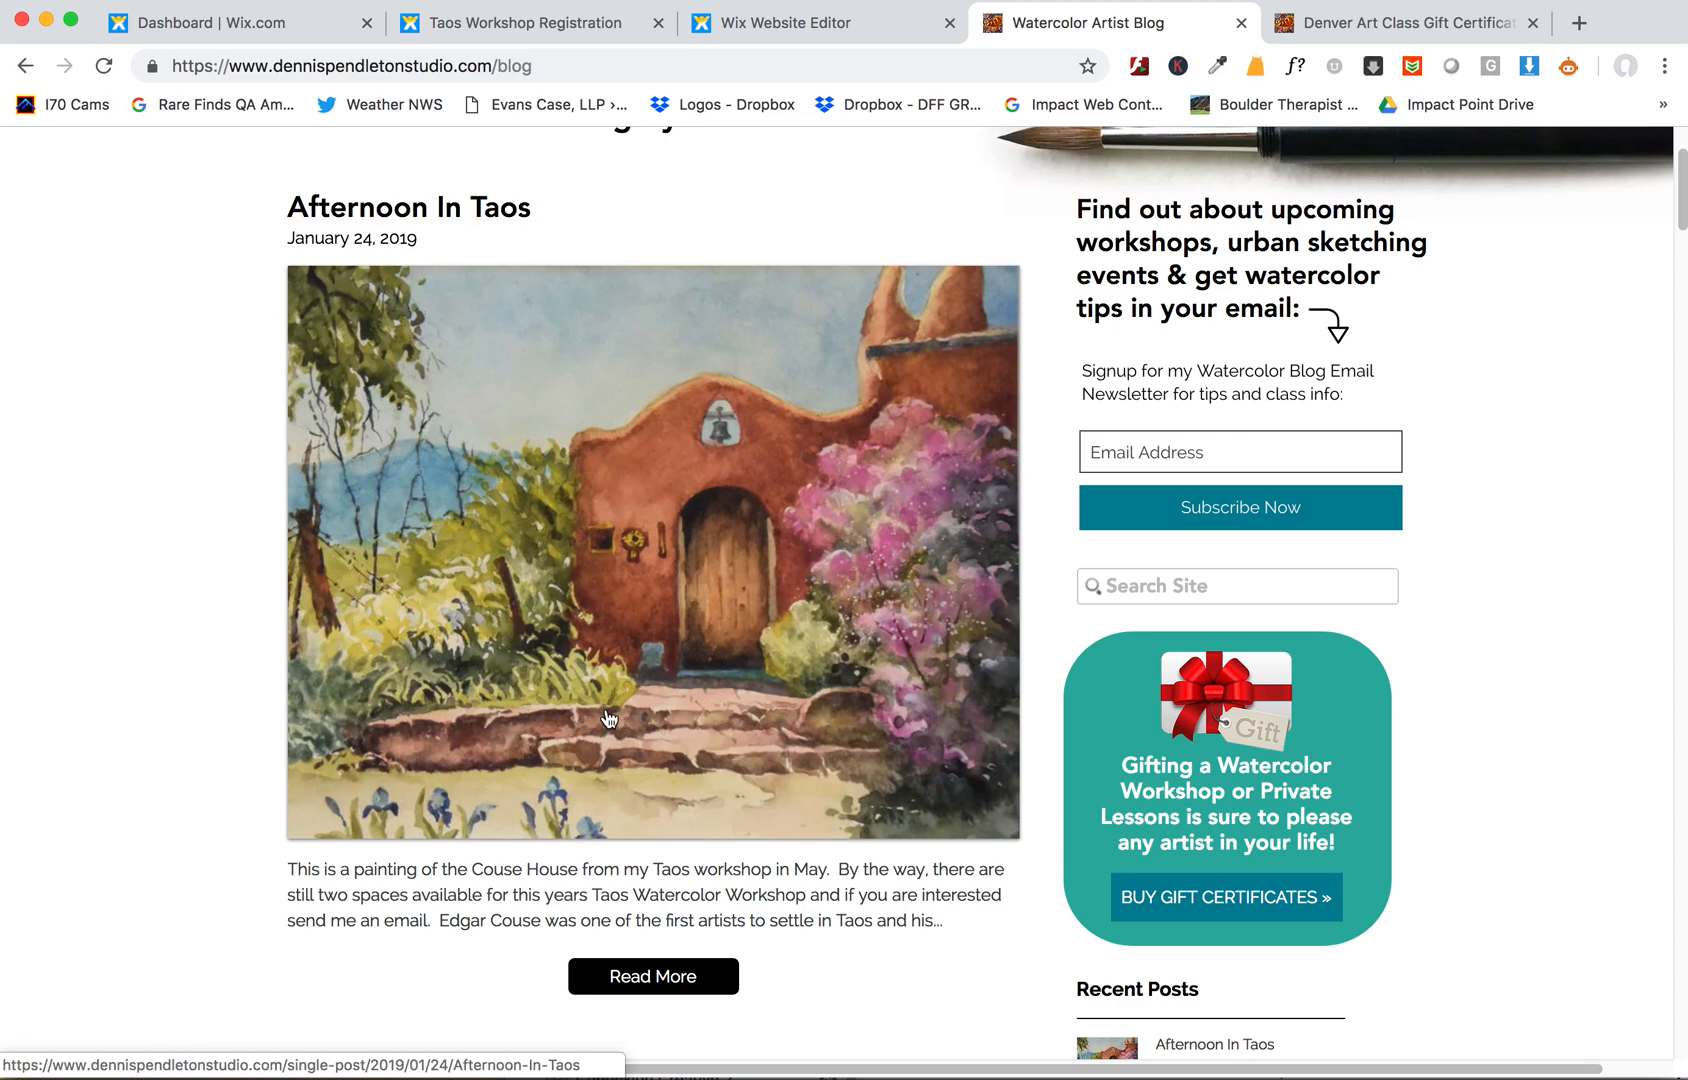
left_click(492, 214)
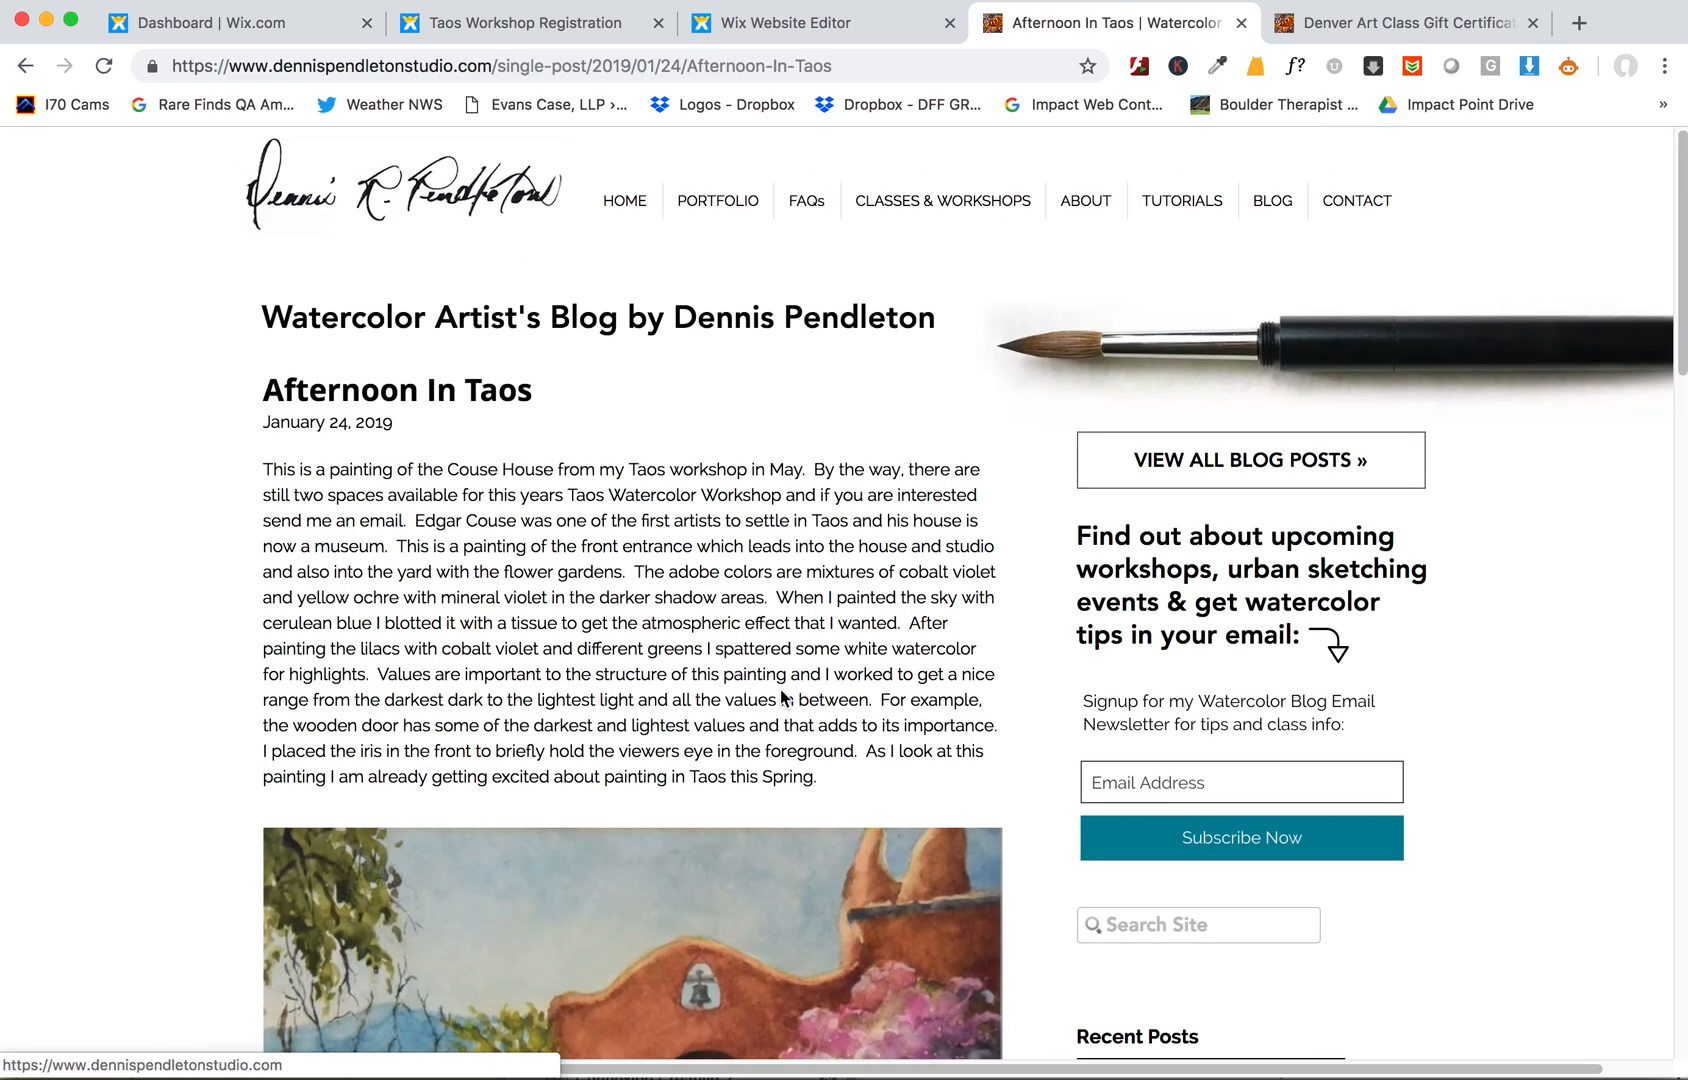
scroll(764, 684, "down", 8)
scroll(812, 684, "up", 8)
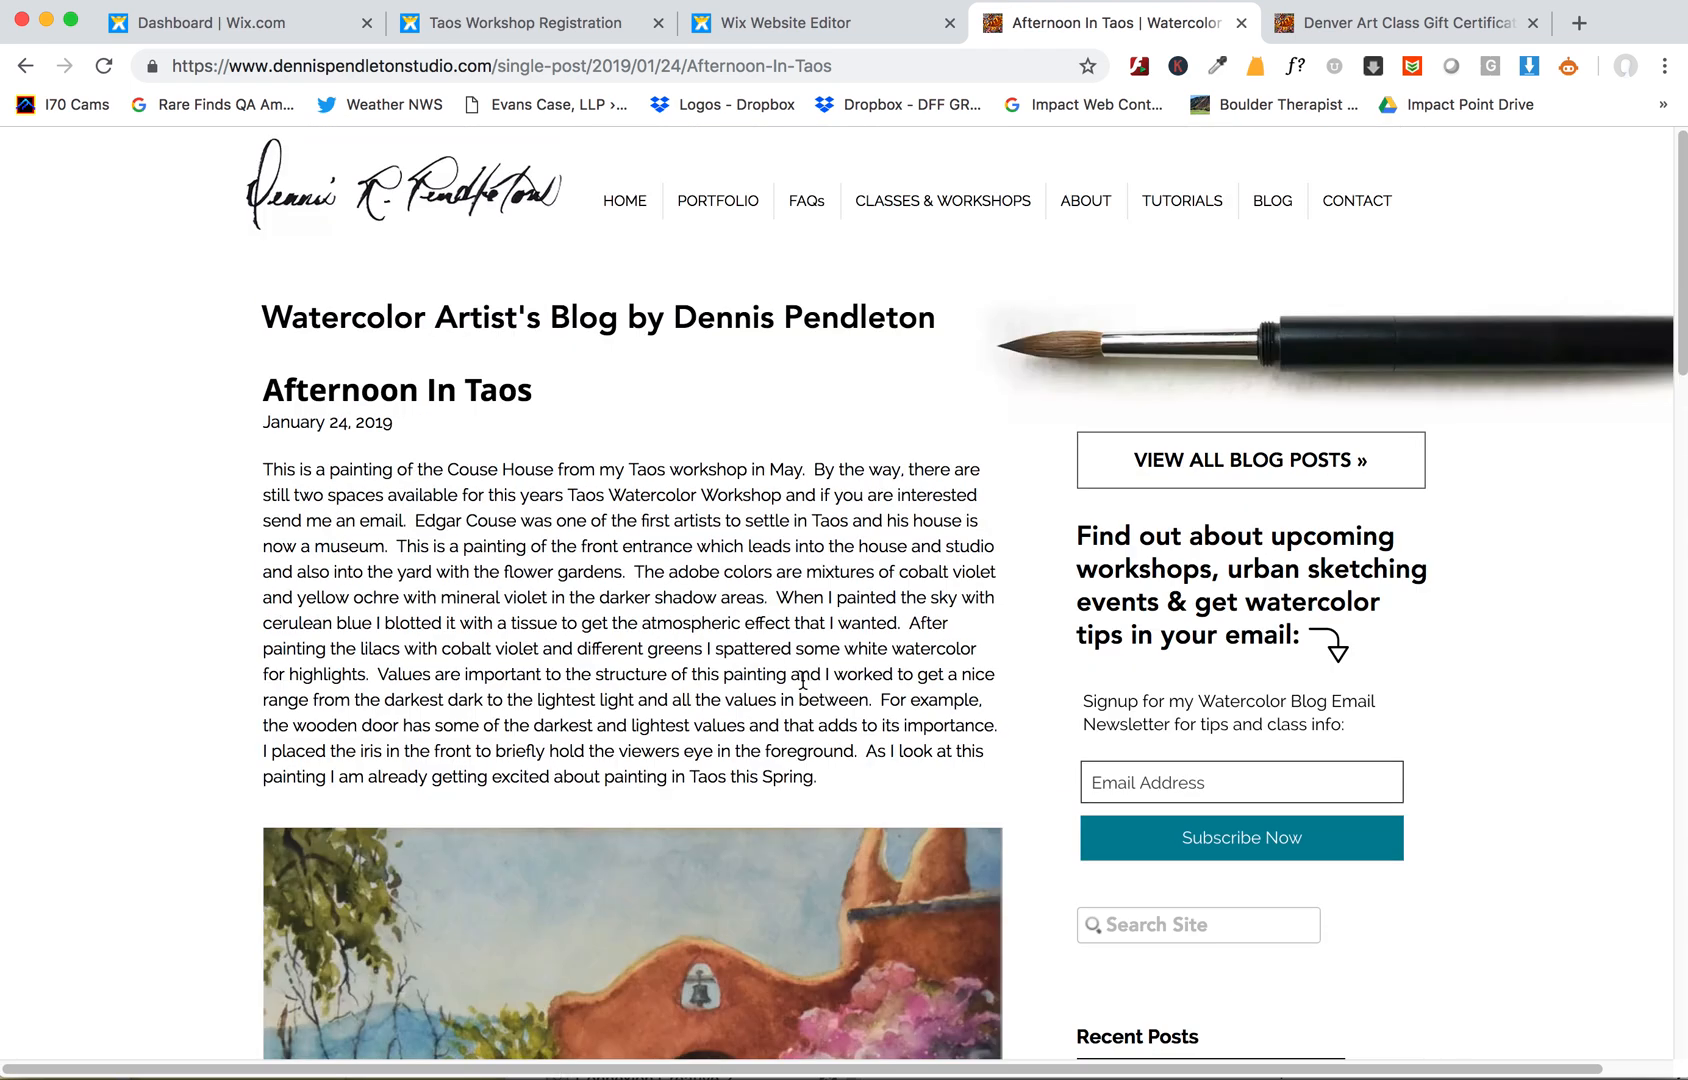
- Return to the Wix dashboard tab and go back to the main Dashboard home
left_click(250, 22)
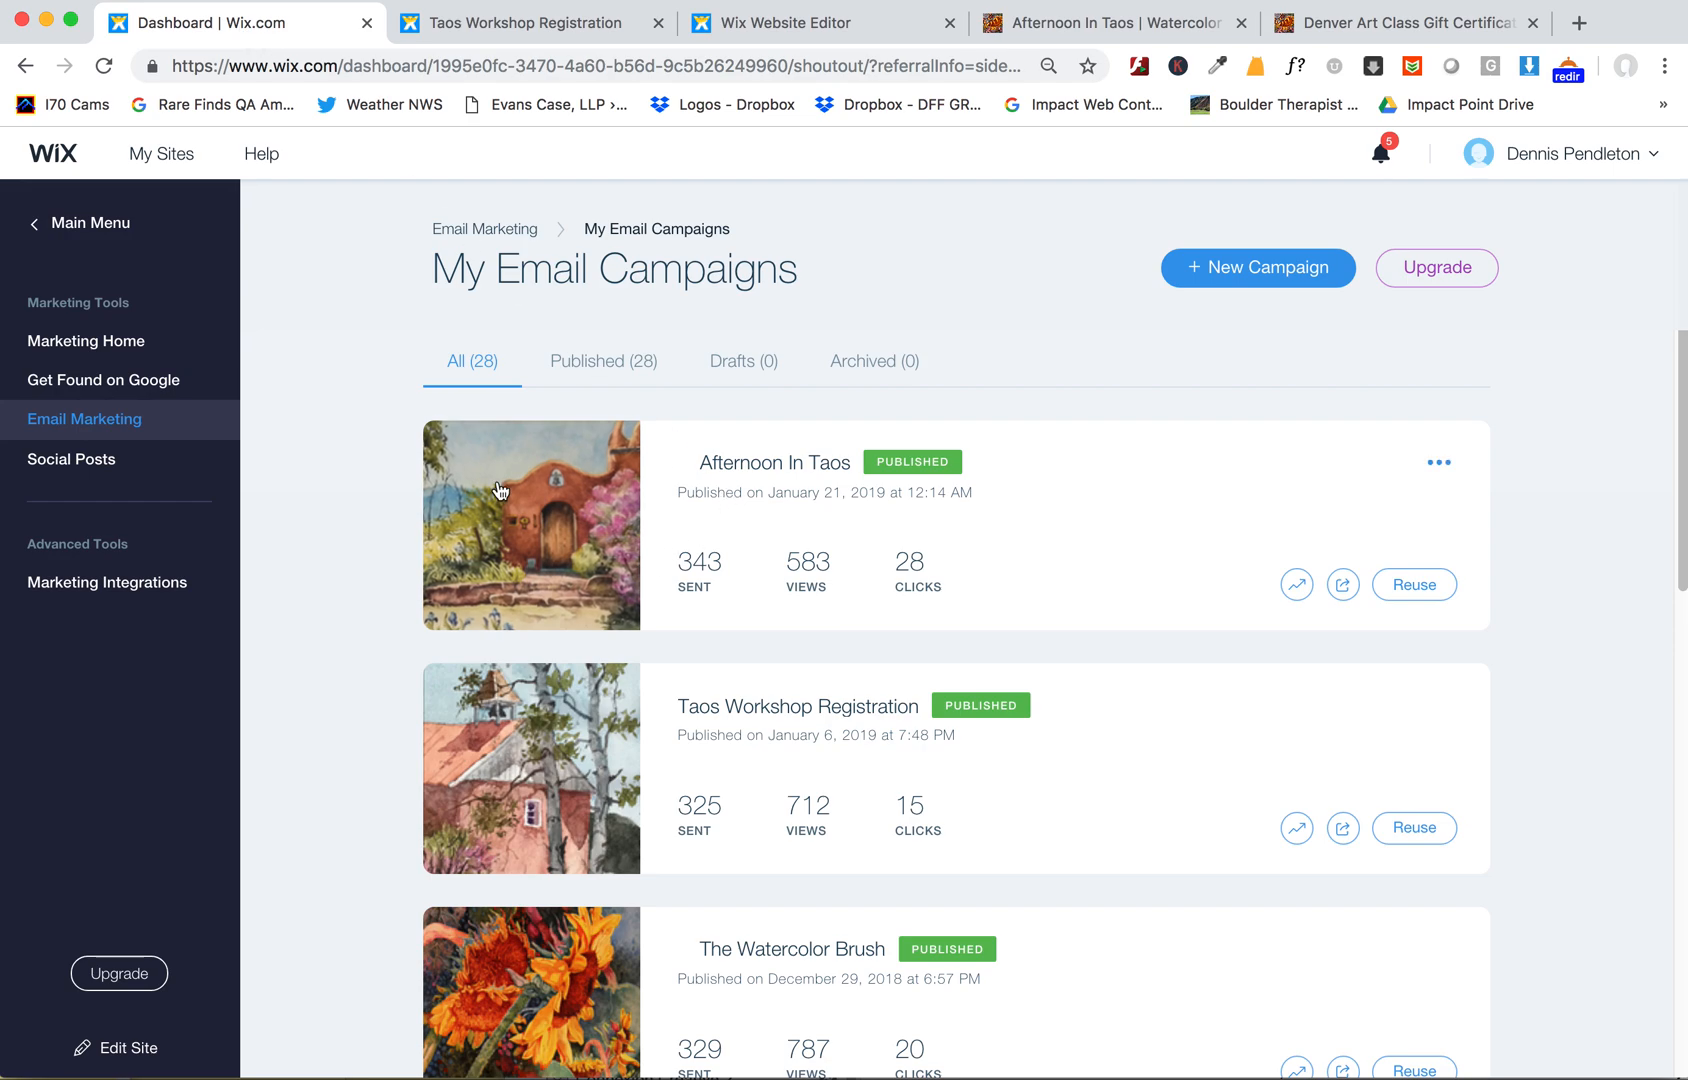
left_click(73, 238)
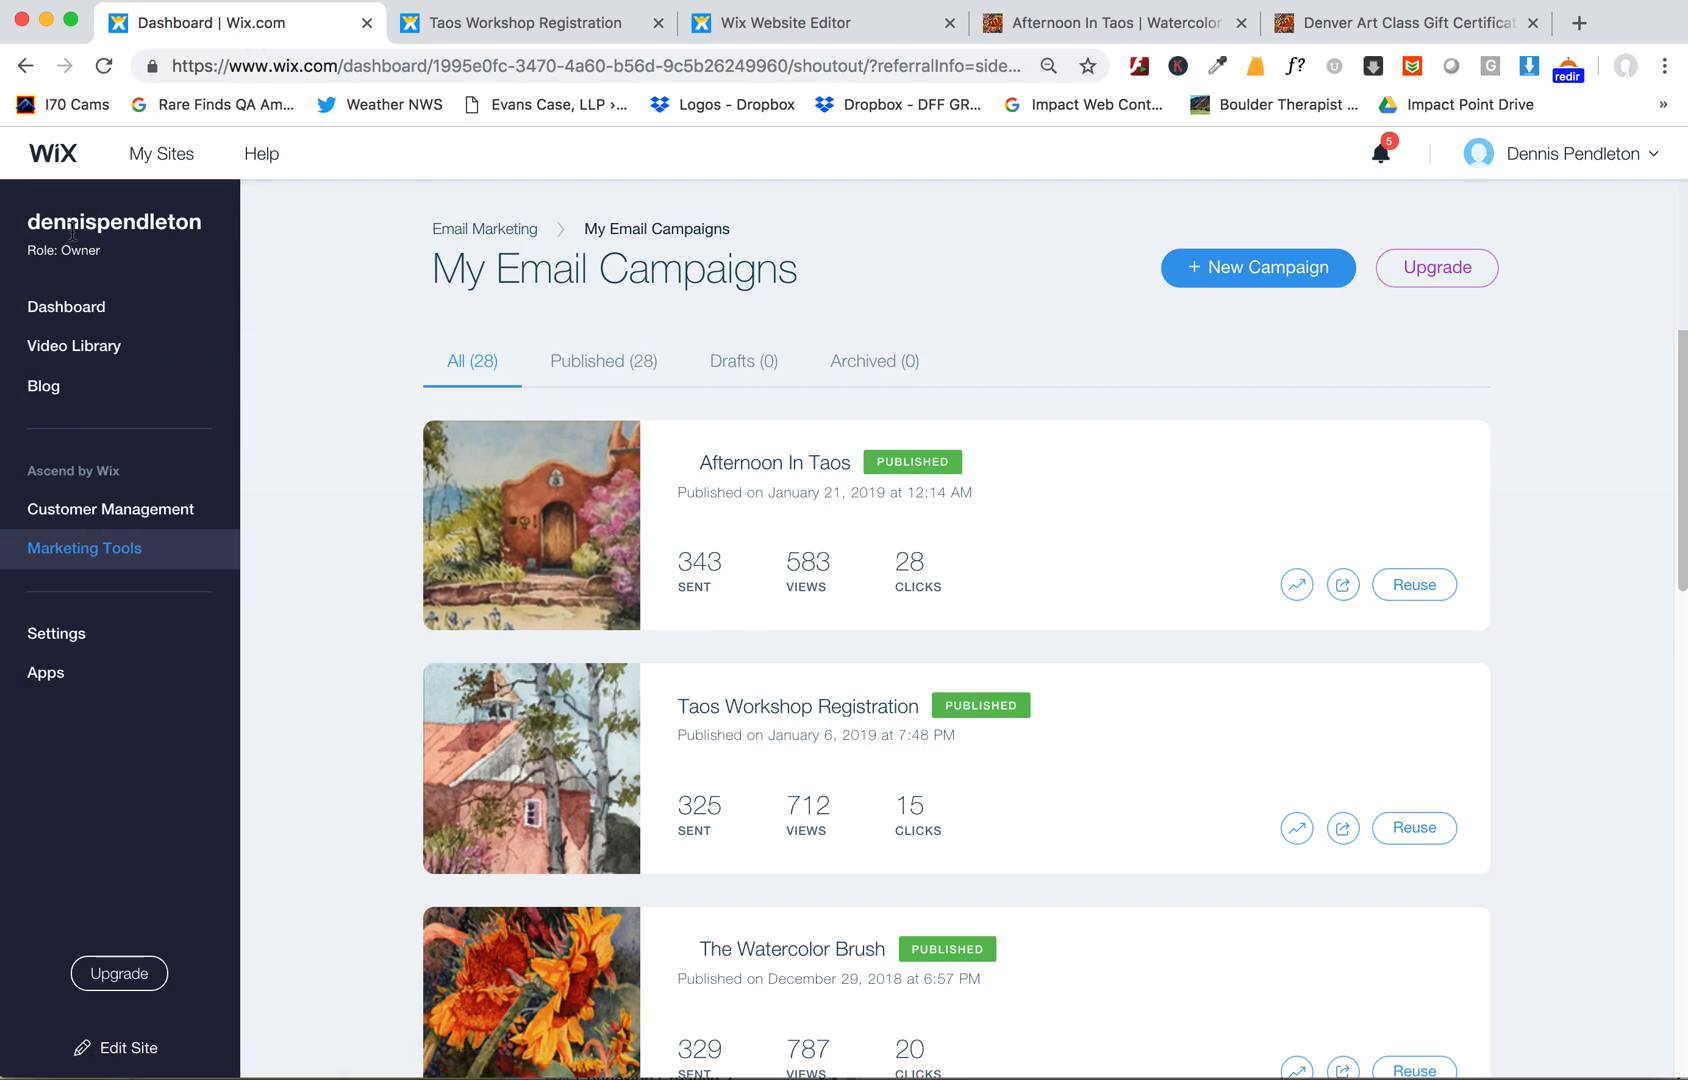
left_click(45, 305)
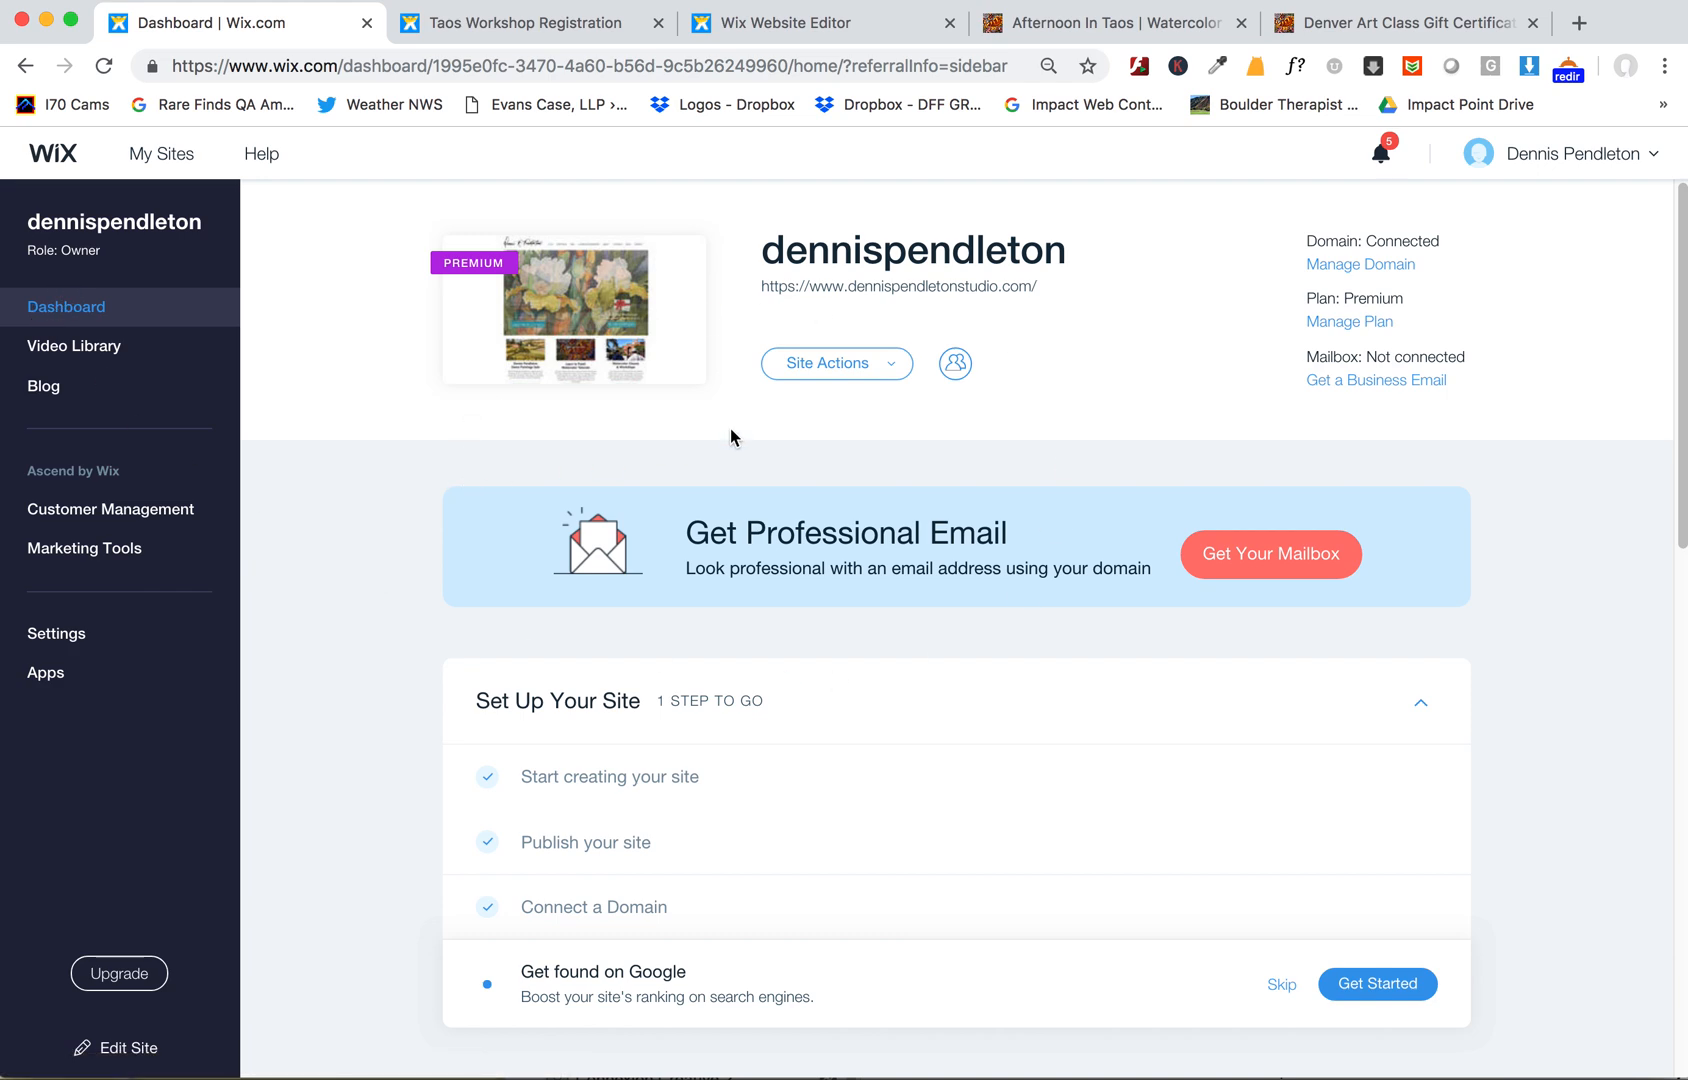
- Close all the other browser tabs, keeping only the Wix dashboard
left_click(950, 22)
left_click(950, 22)
left_click(950, 22)
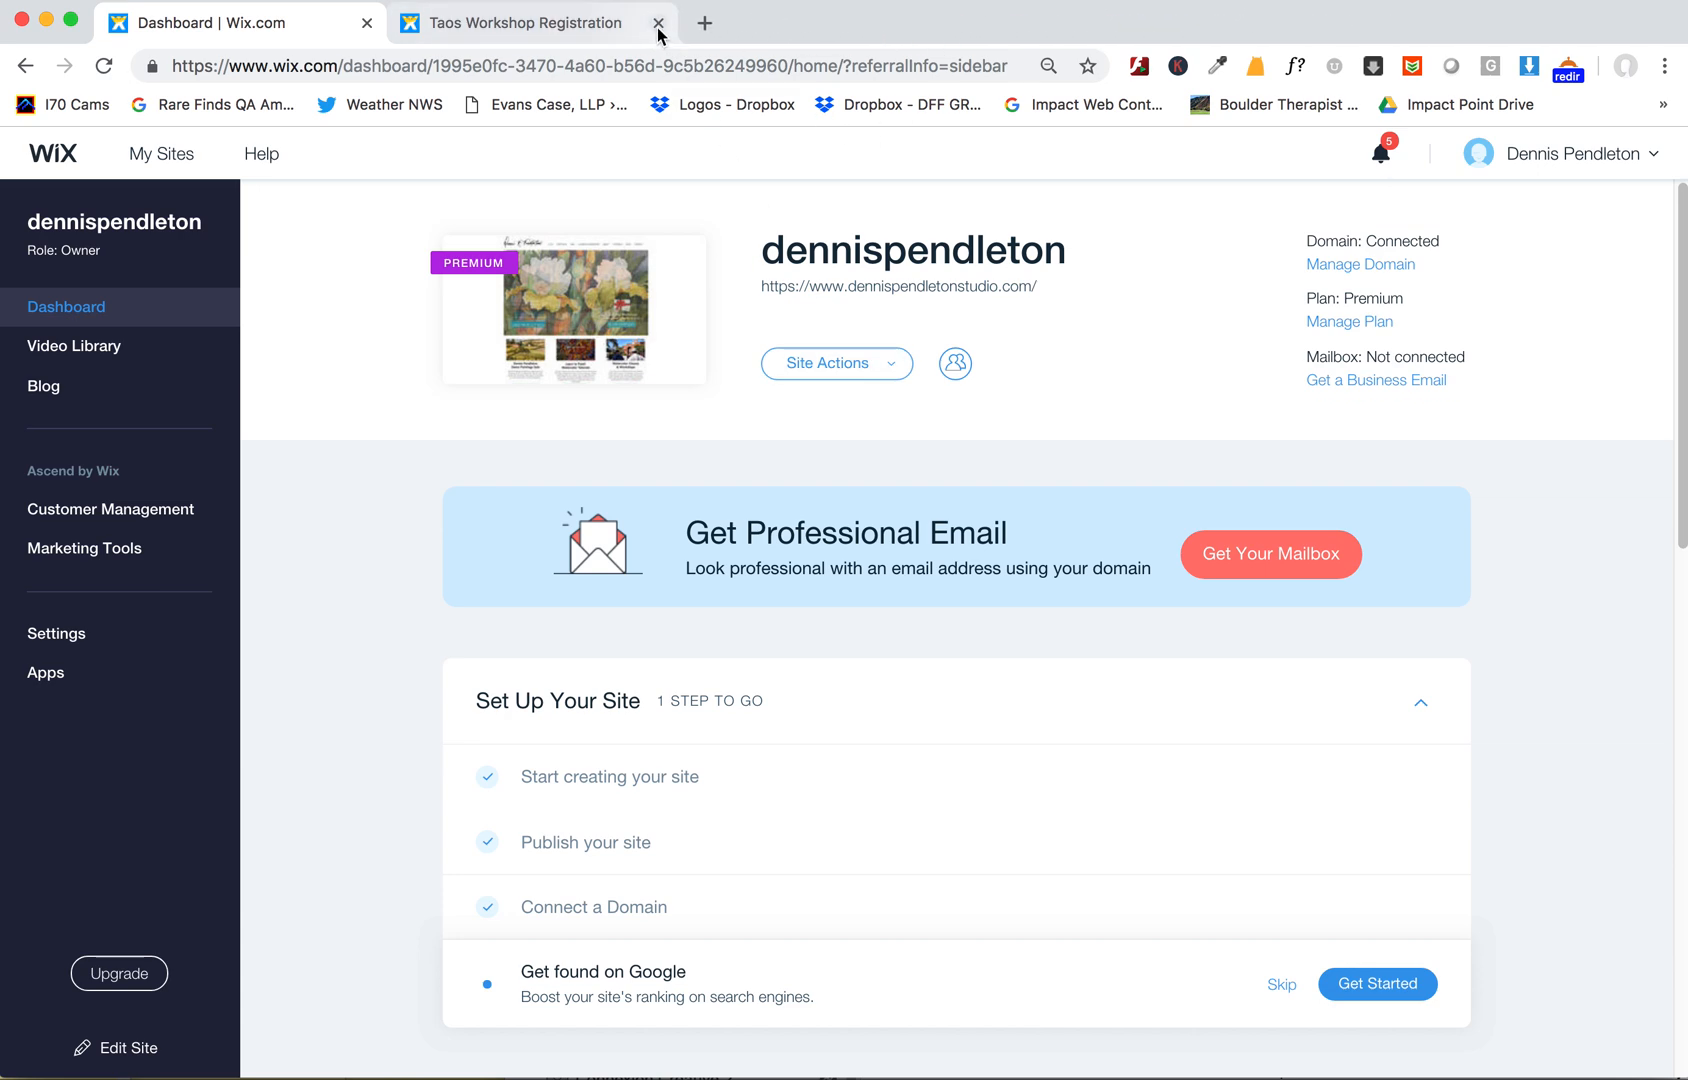
left_click(658, 23)
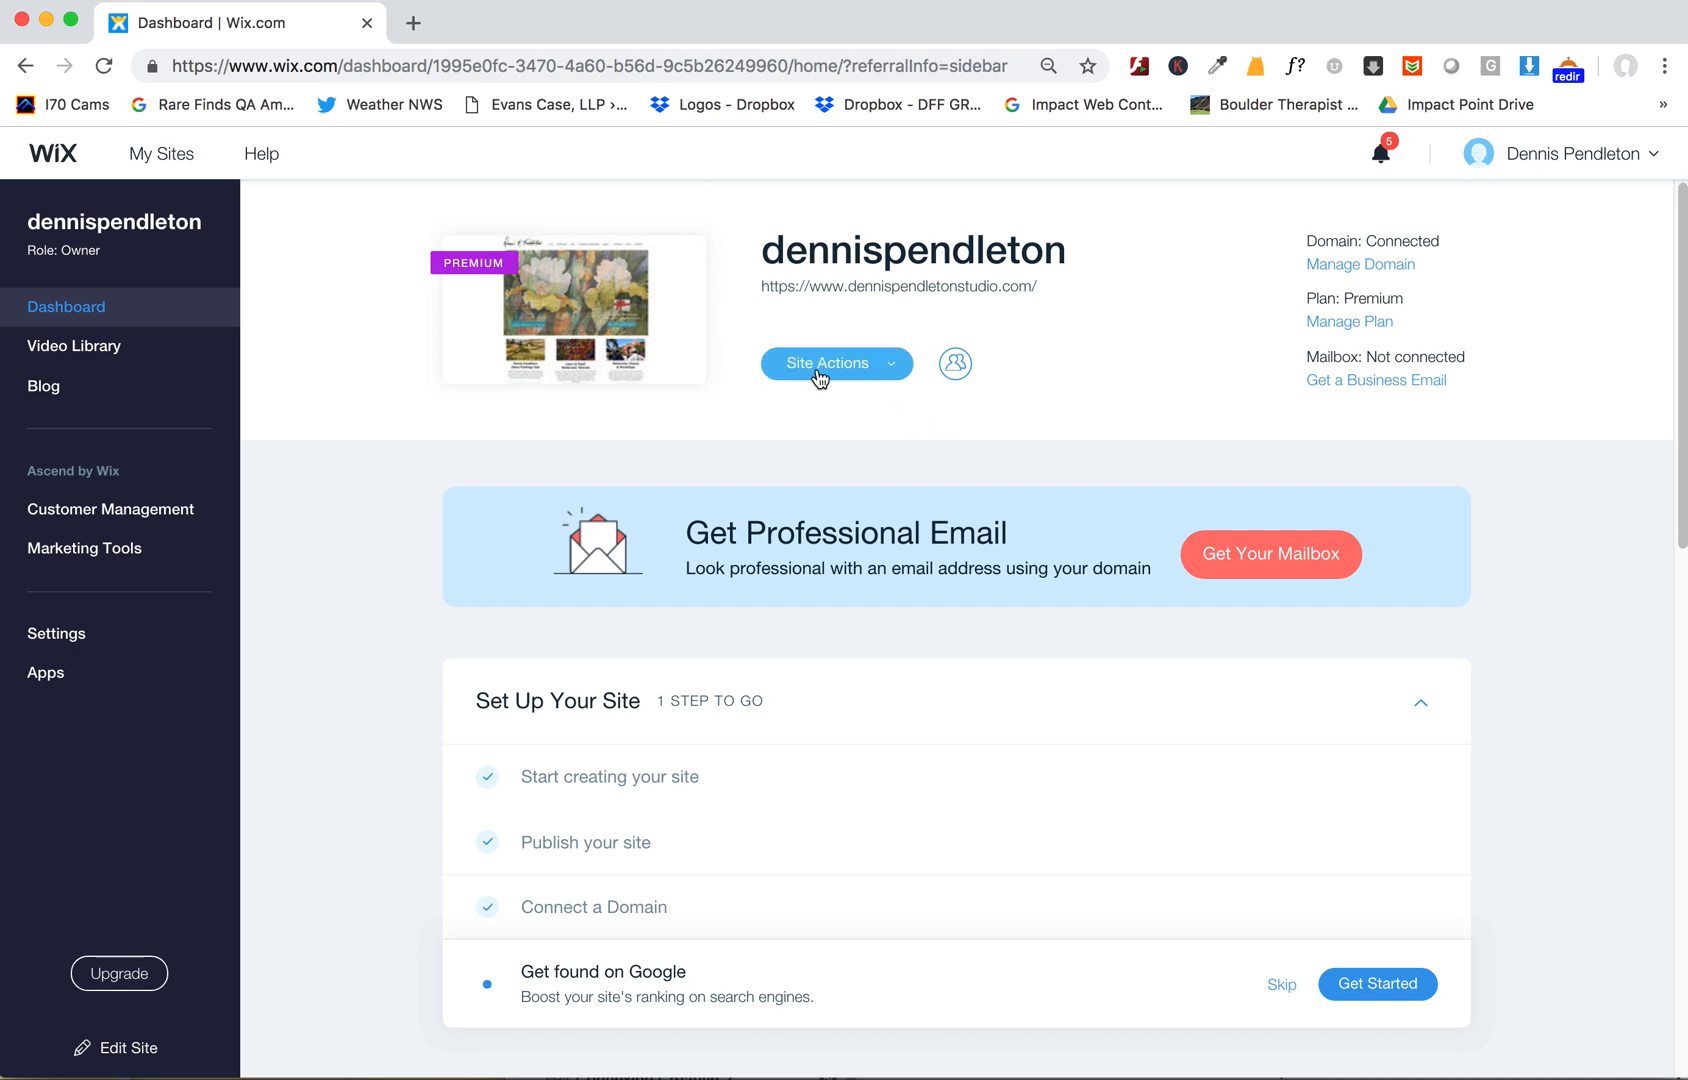
- Open the site in the Wix Editor through Site Actions
left_click(890, 368)
left_click(840, 432)
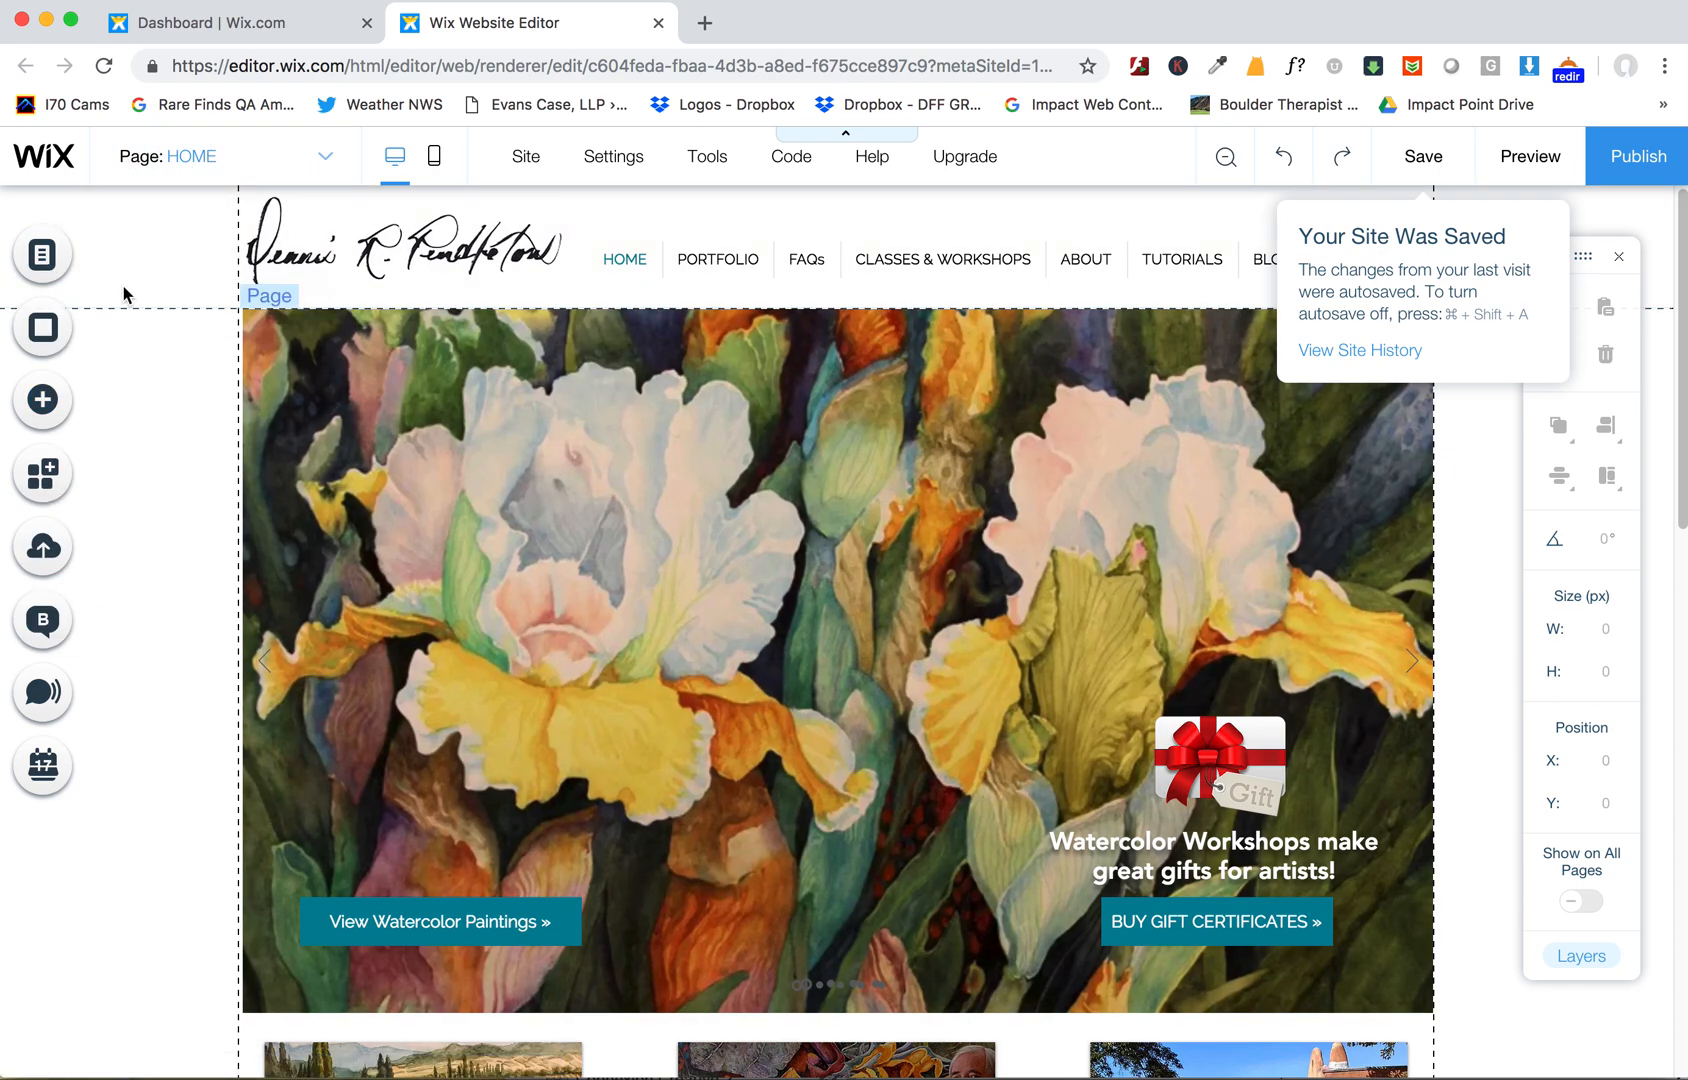
- Open the Site Menu, collapse the PORTFOLIO pages, switch the editor to the BLOG page and close the menu
left_click(42, 254)
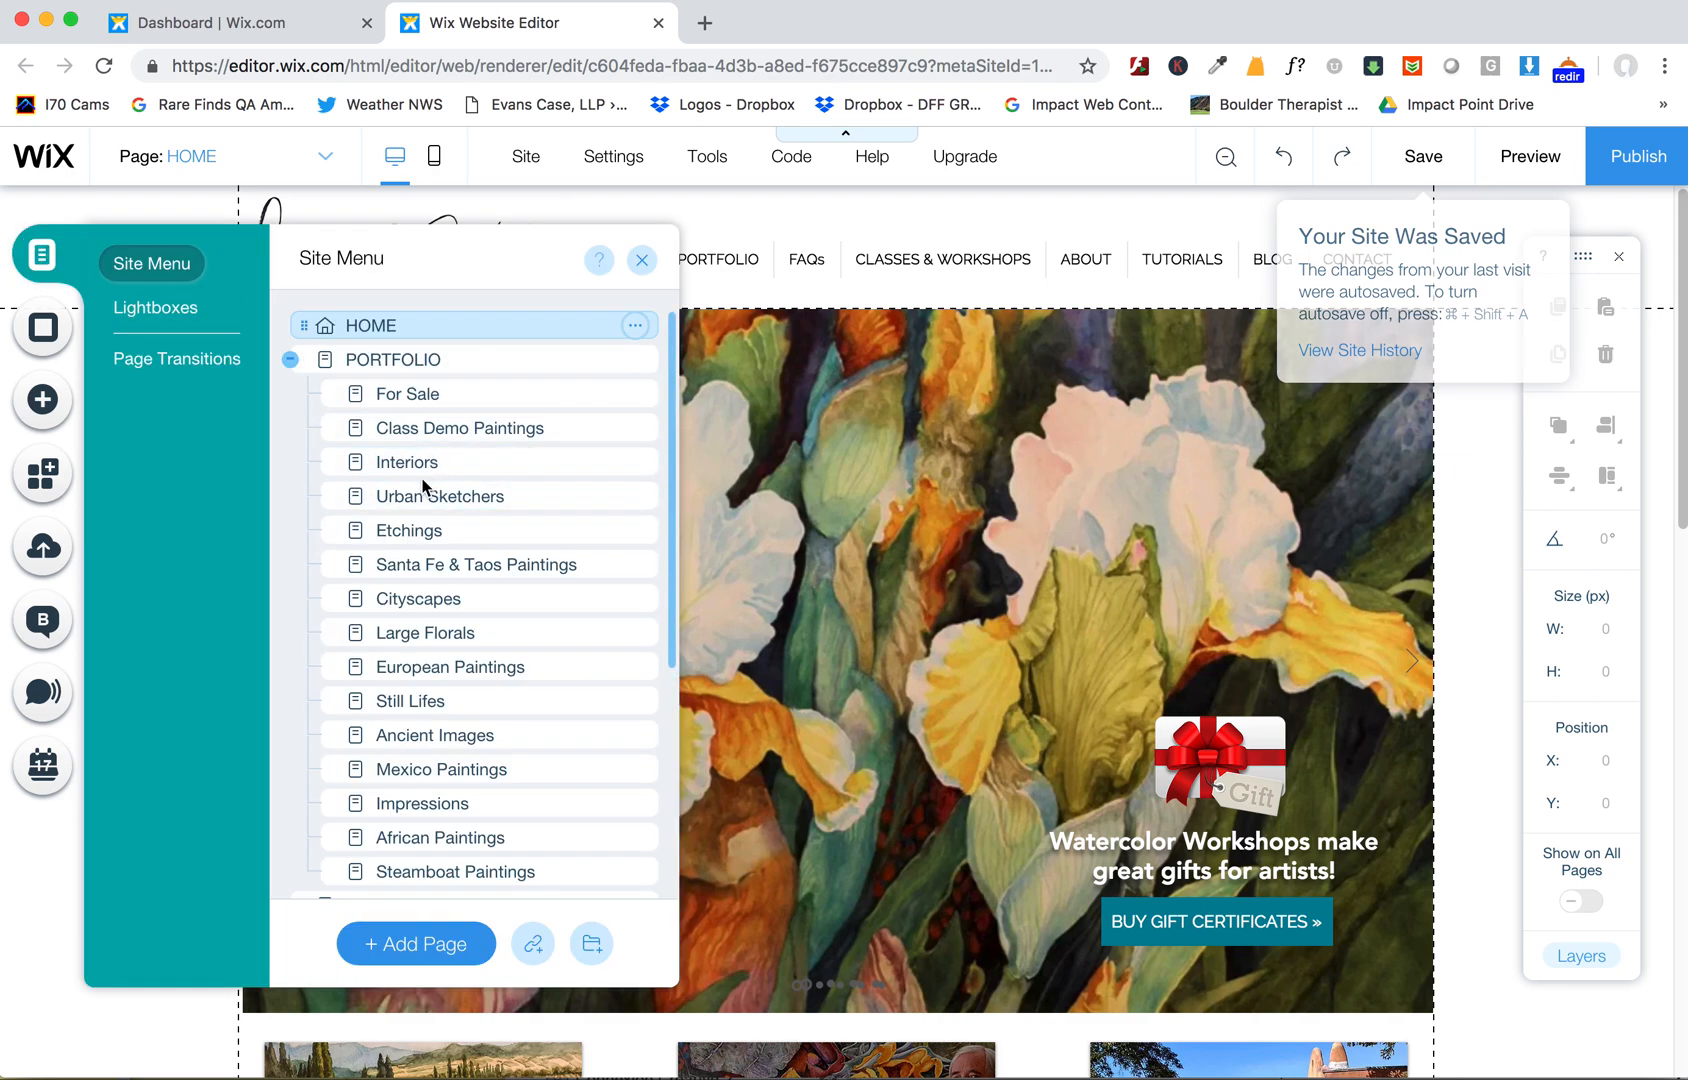
left_click(290, 359)
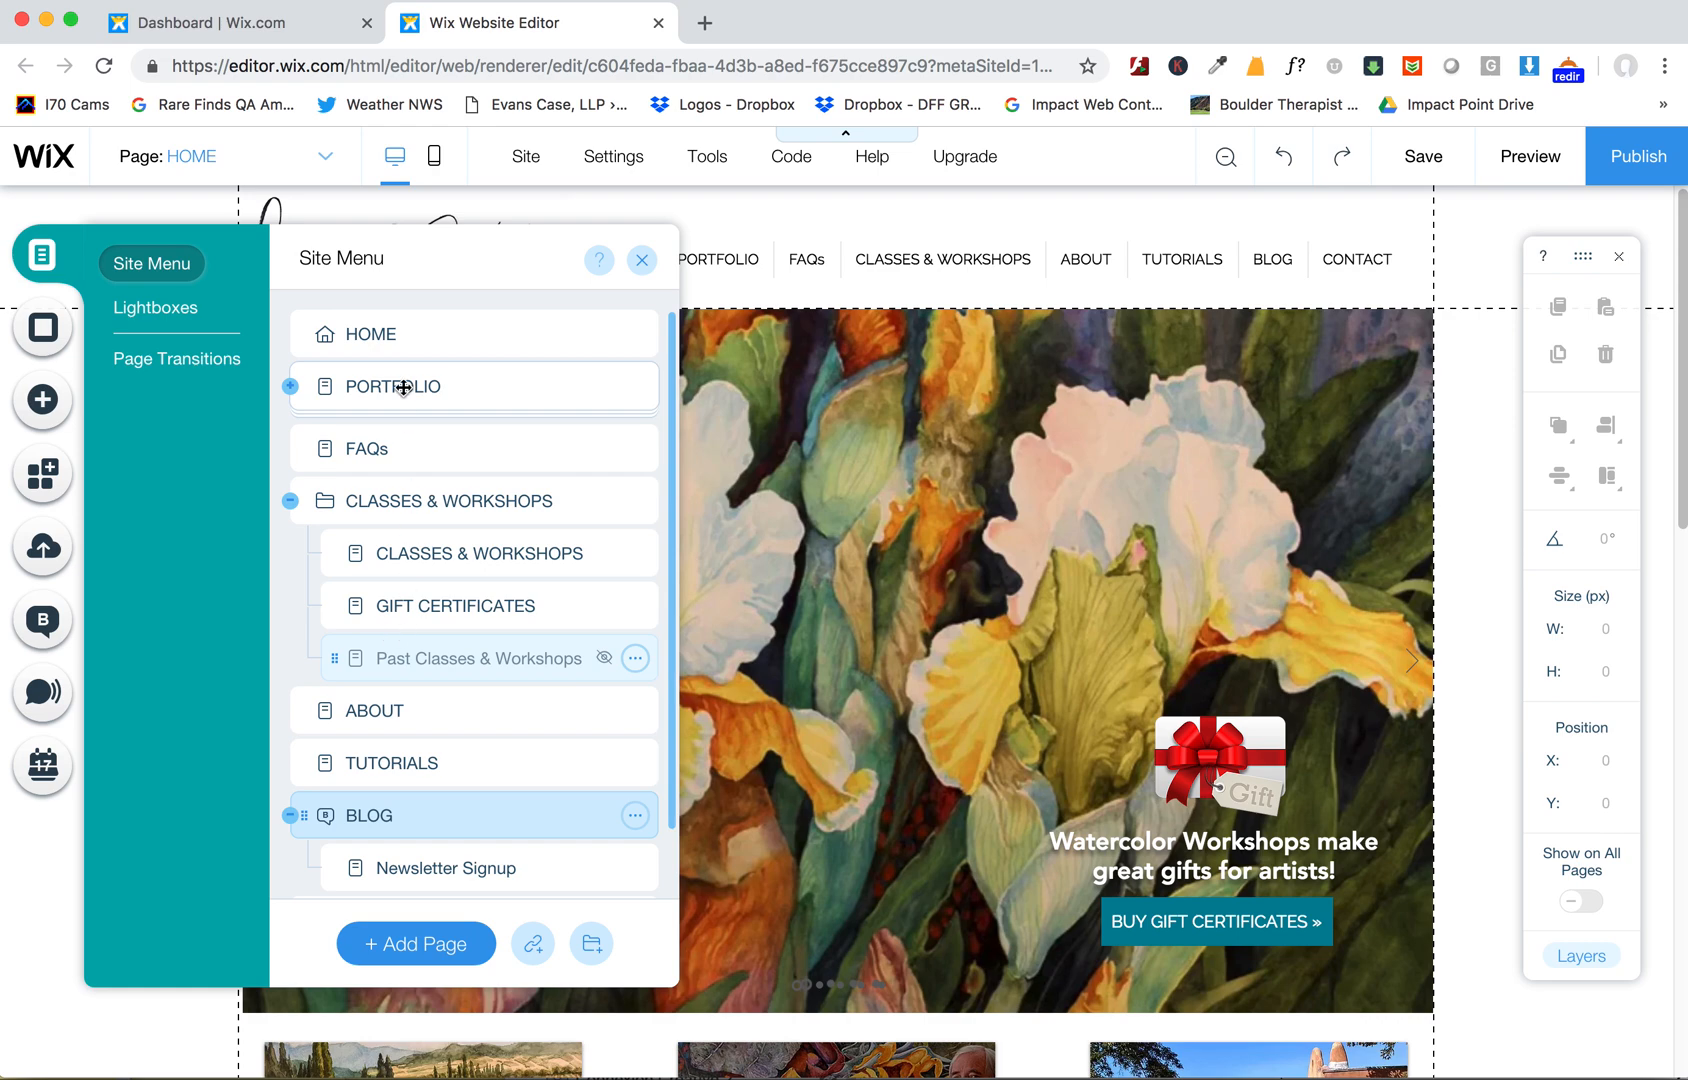
left_click(396, 818)
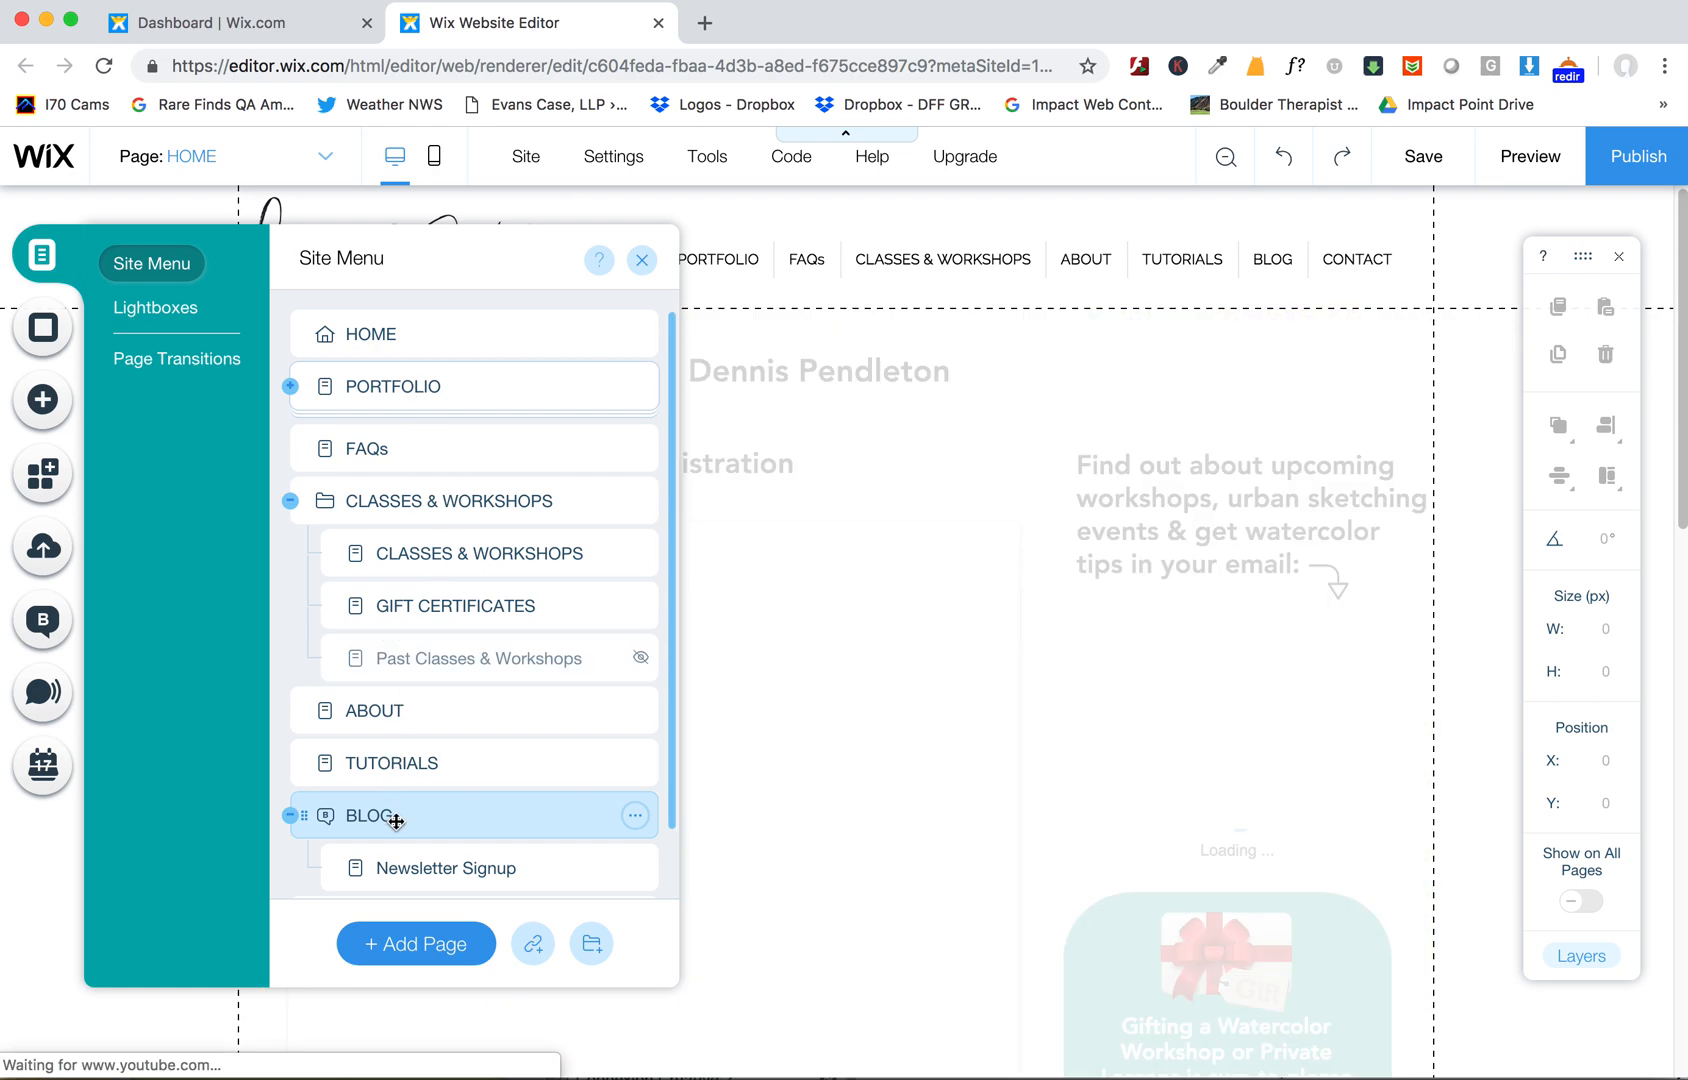
left_click(642, 260)
left_click(322, 158)
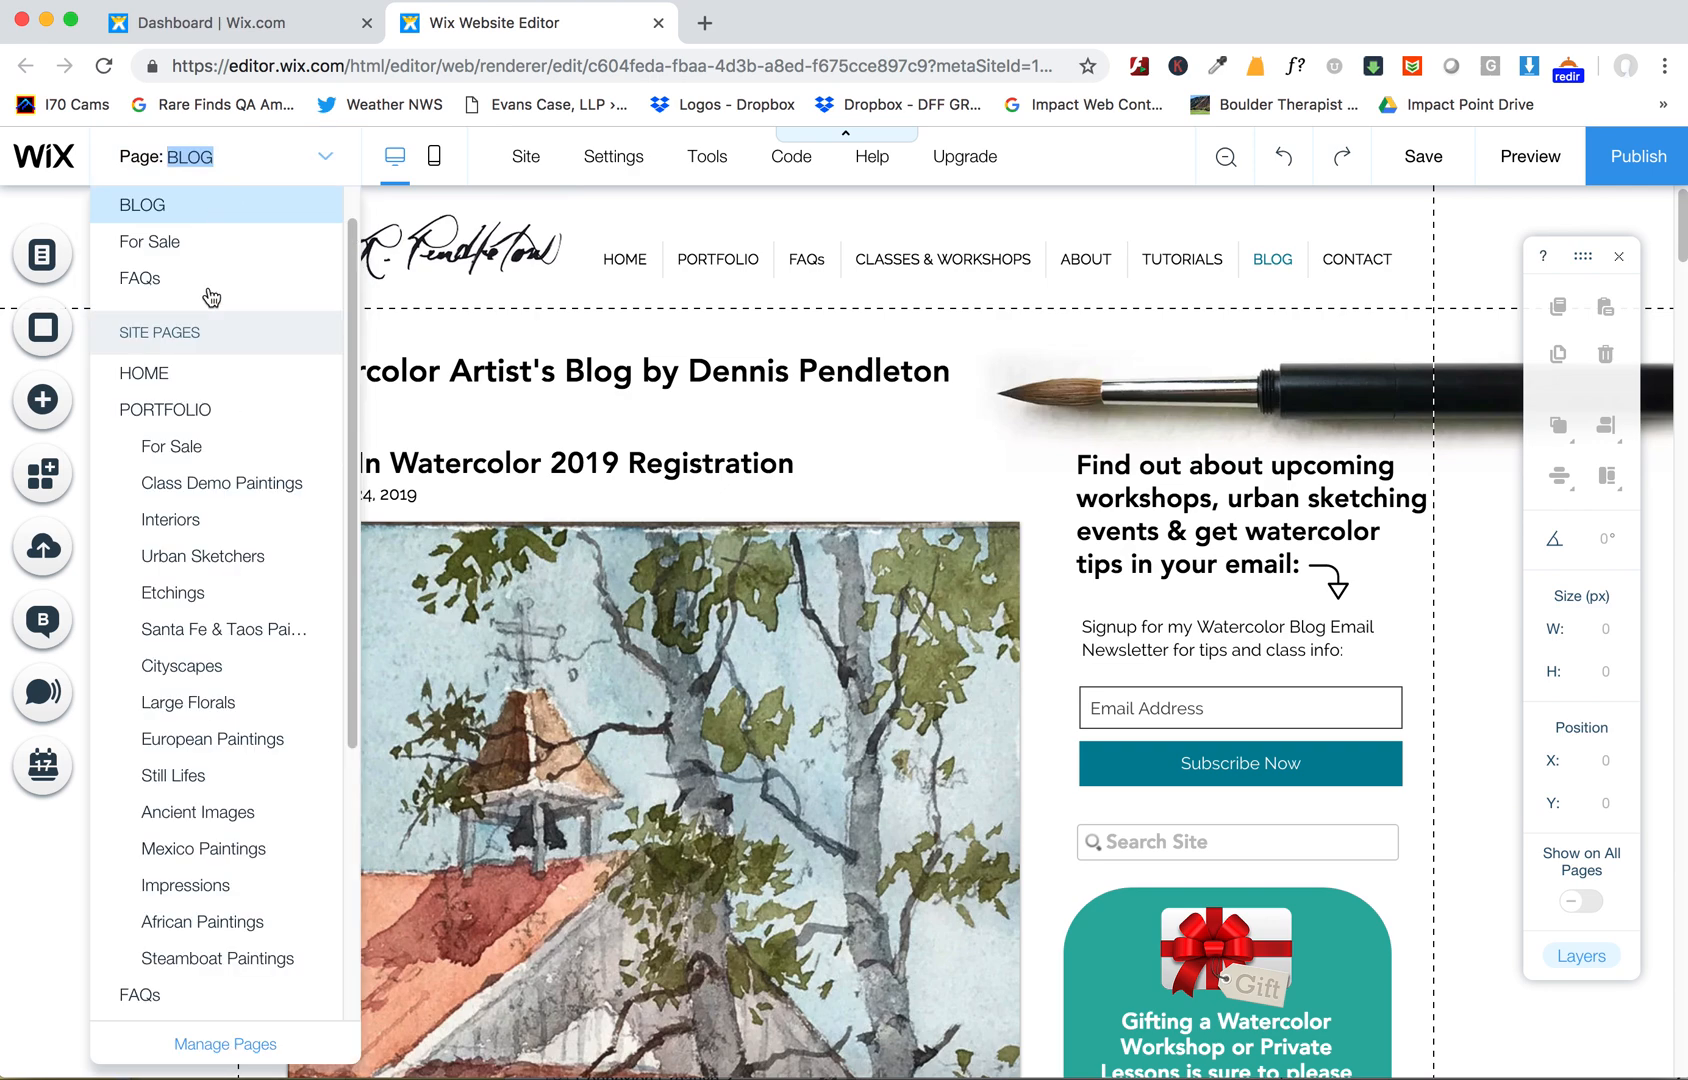
scroll(200, 950, "down", 5)
left_click(181, 931)
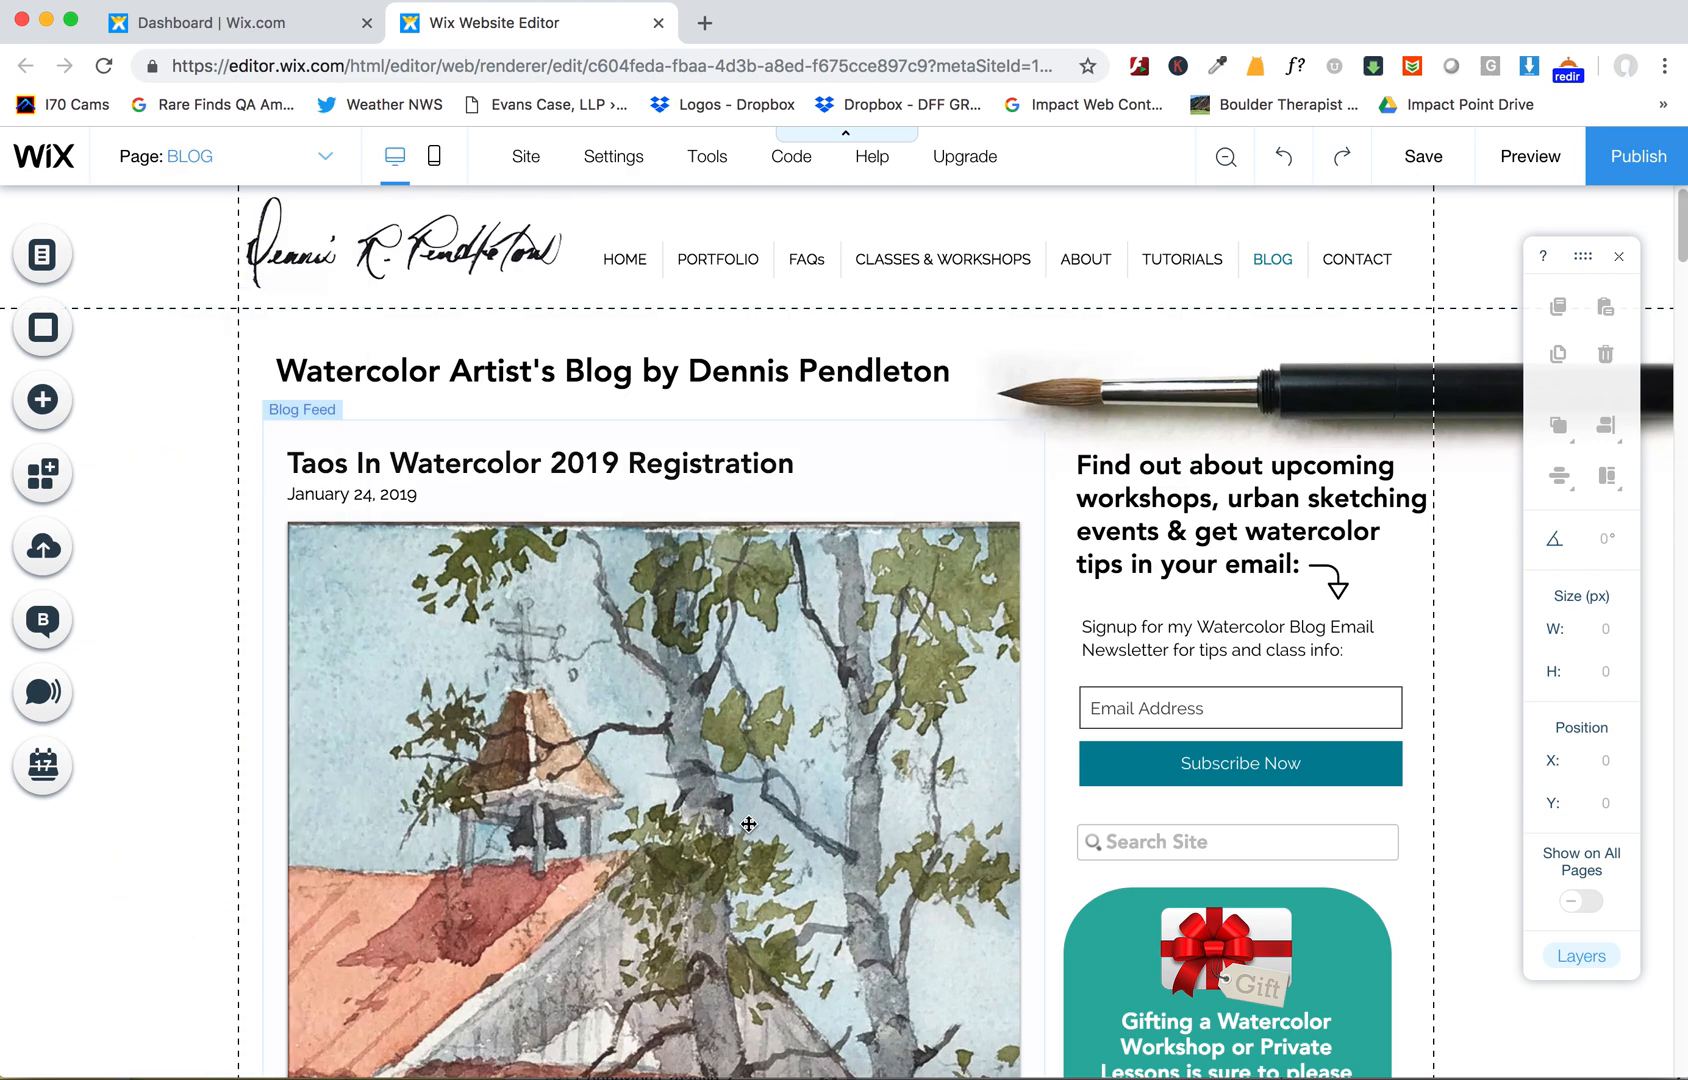
- Open Manage Your Blog from the Blog Manager, look through the list of posts, and start a new post
left_click(40, 622)
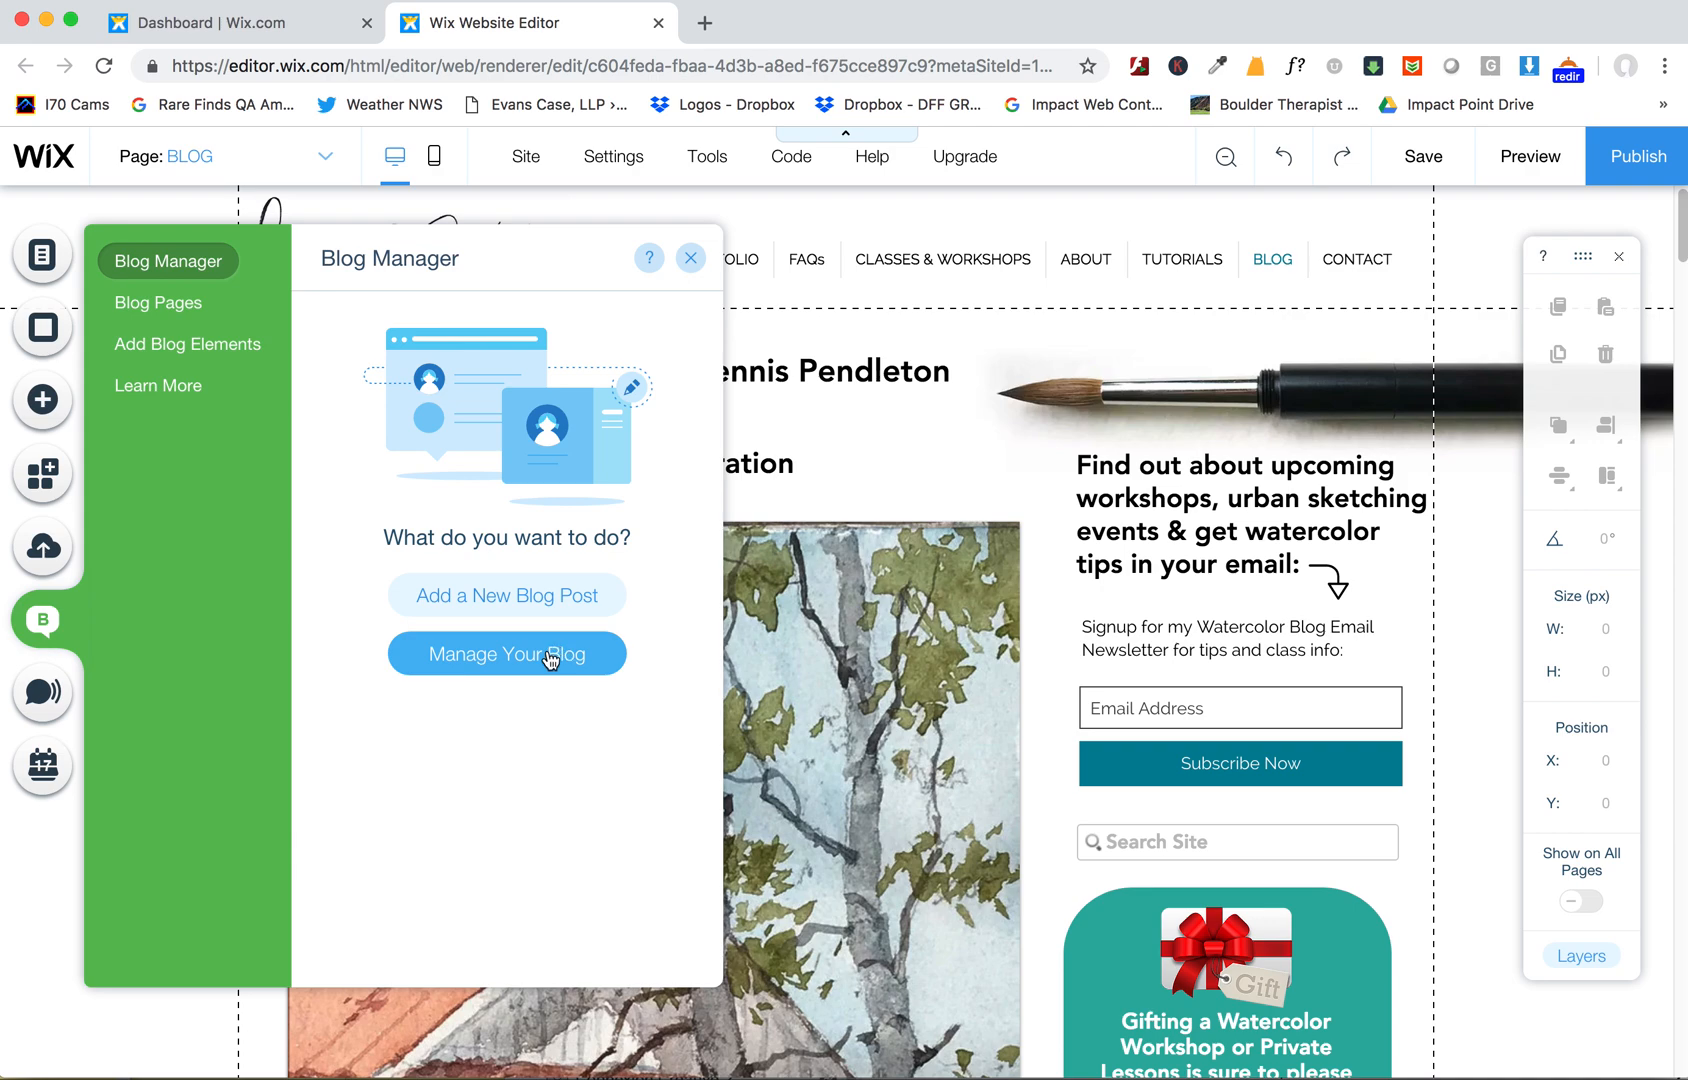
left_click(499, 656)
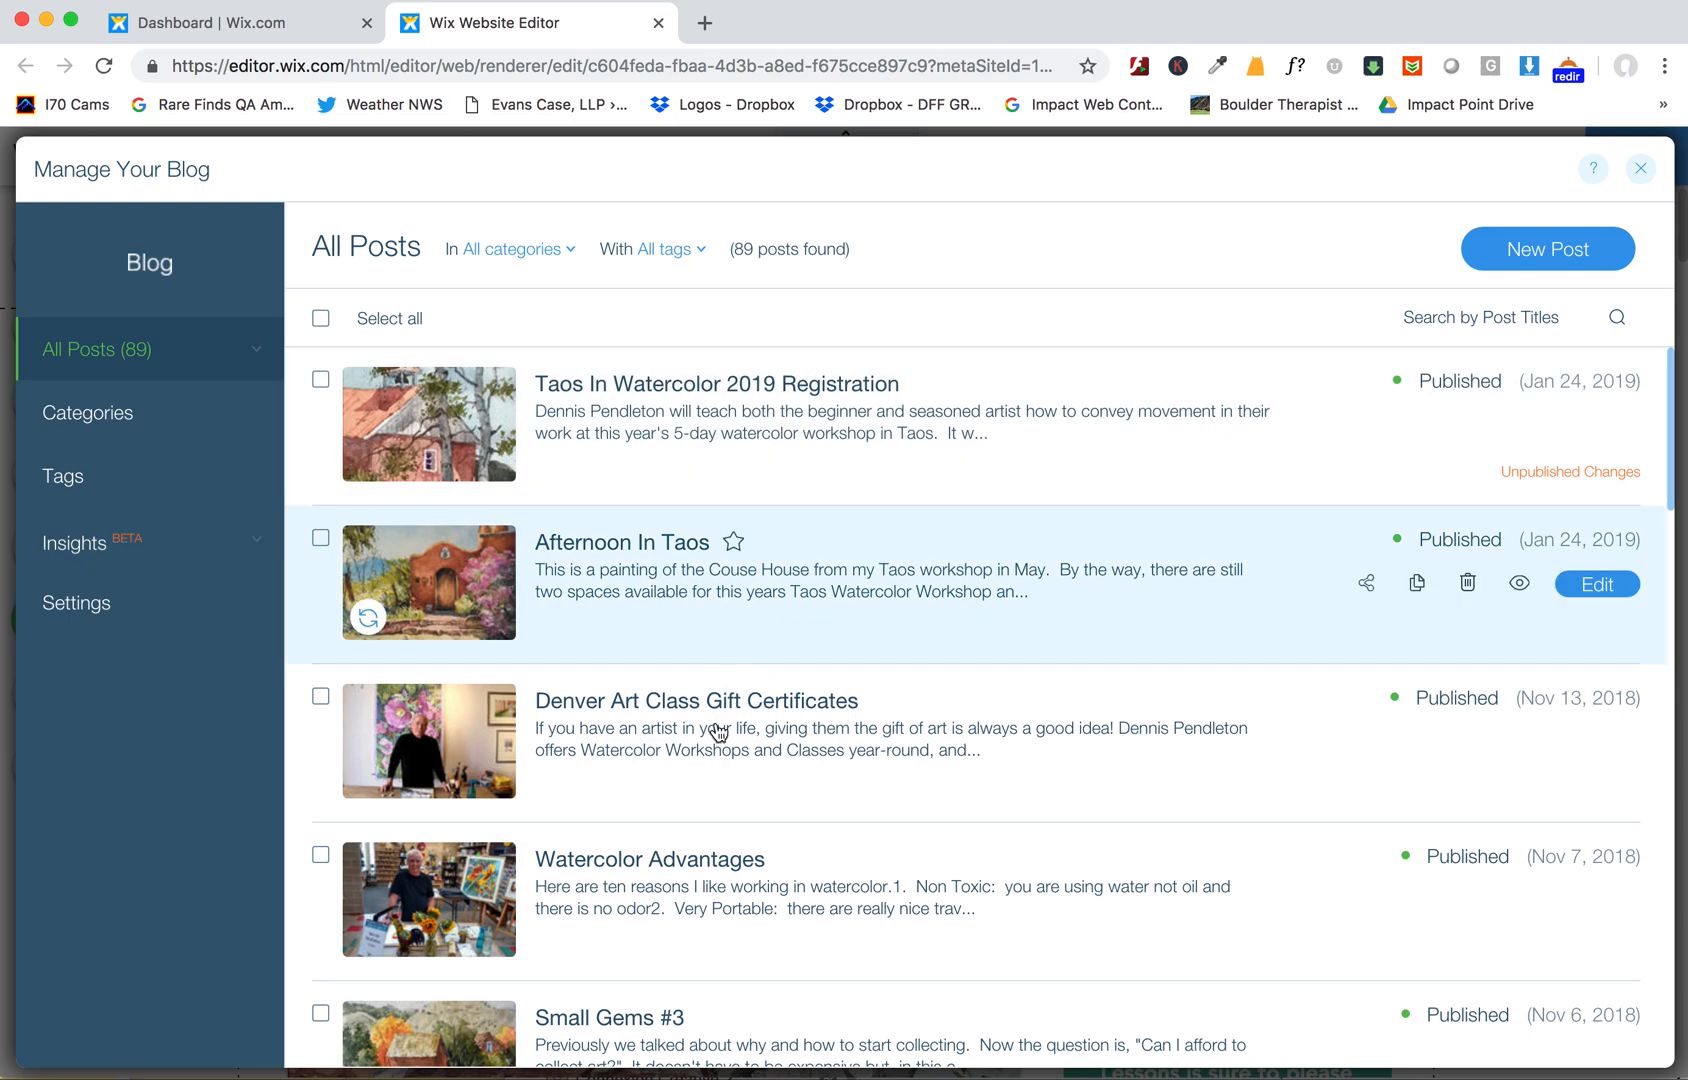
scroll(736, 778, "down", 2)
scroll(736, 782, "up", 3)
scroll(736, 782, "down", 20)
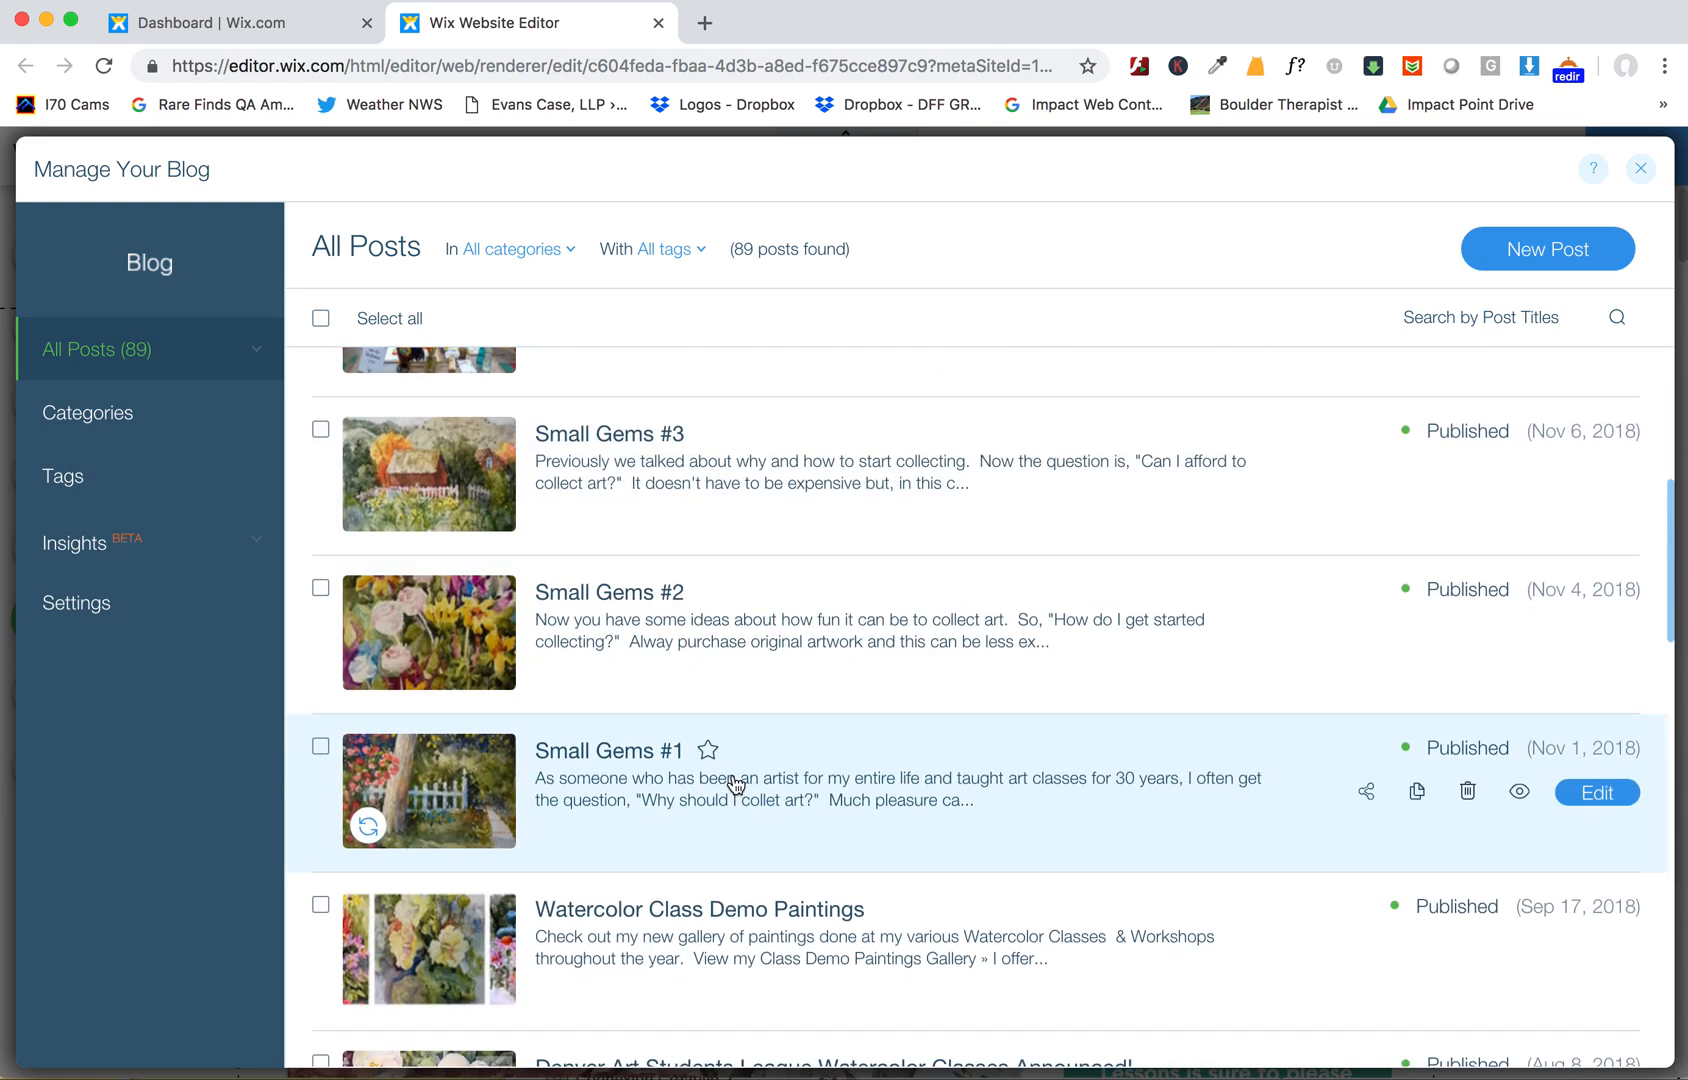
scroll(736, 780, "down", 15)
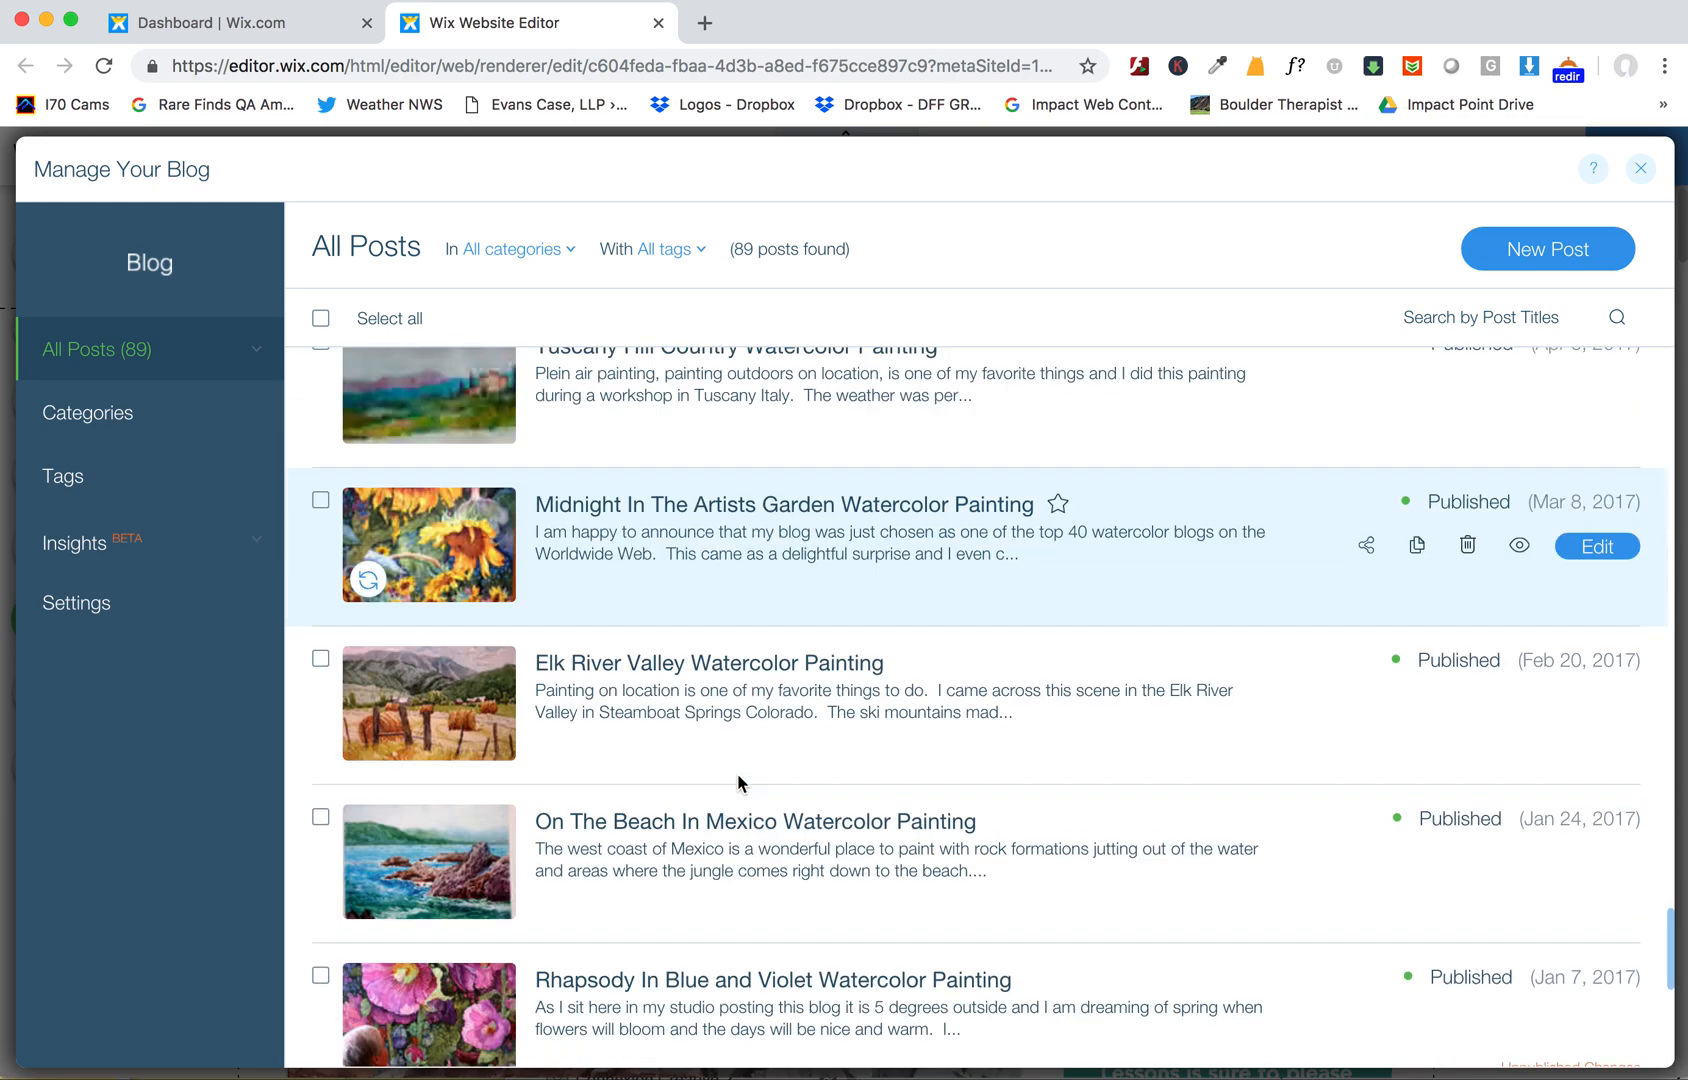
scroll(737, 773, "up", 20)
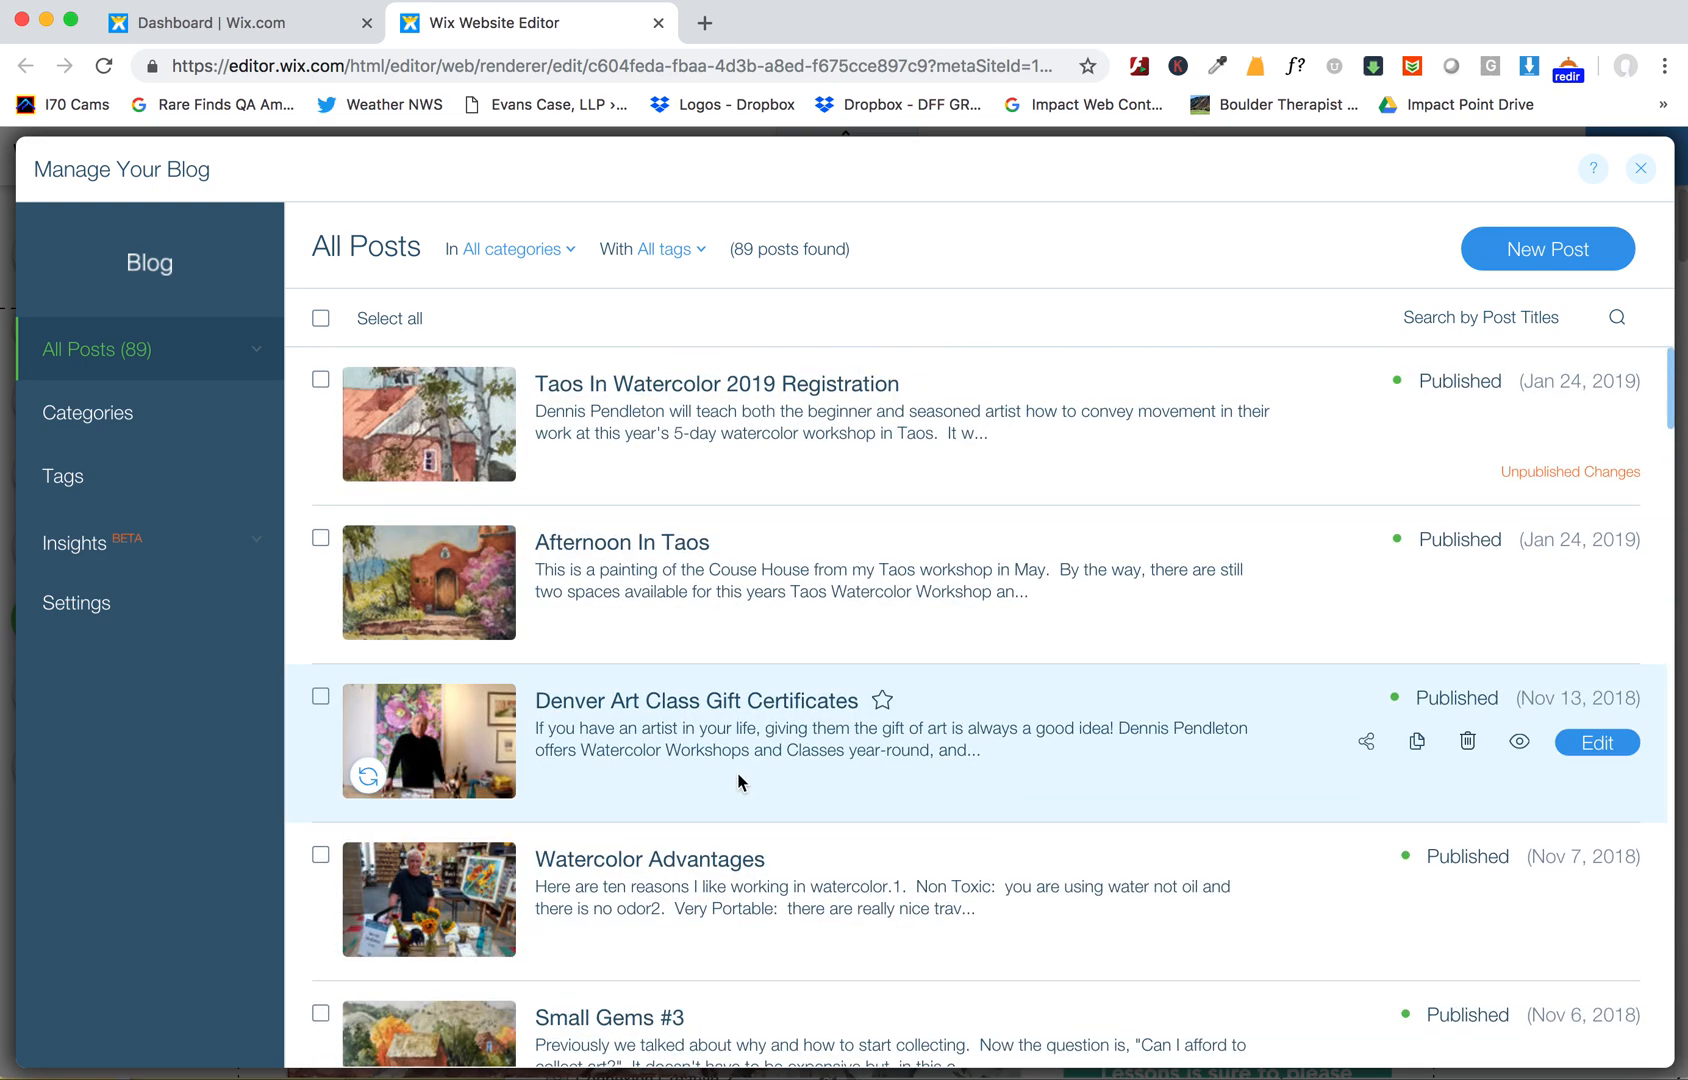
scroll(738, 775, "down", 15)
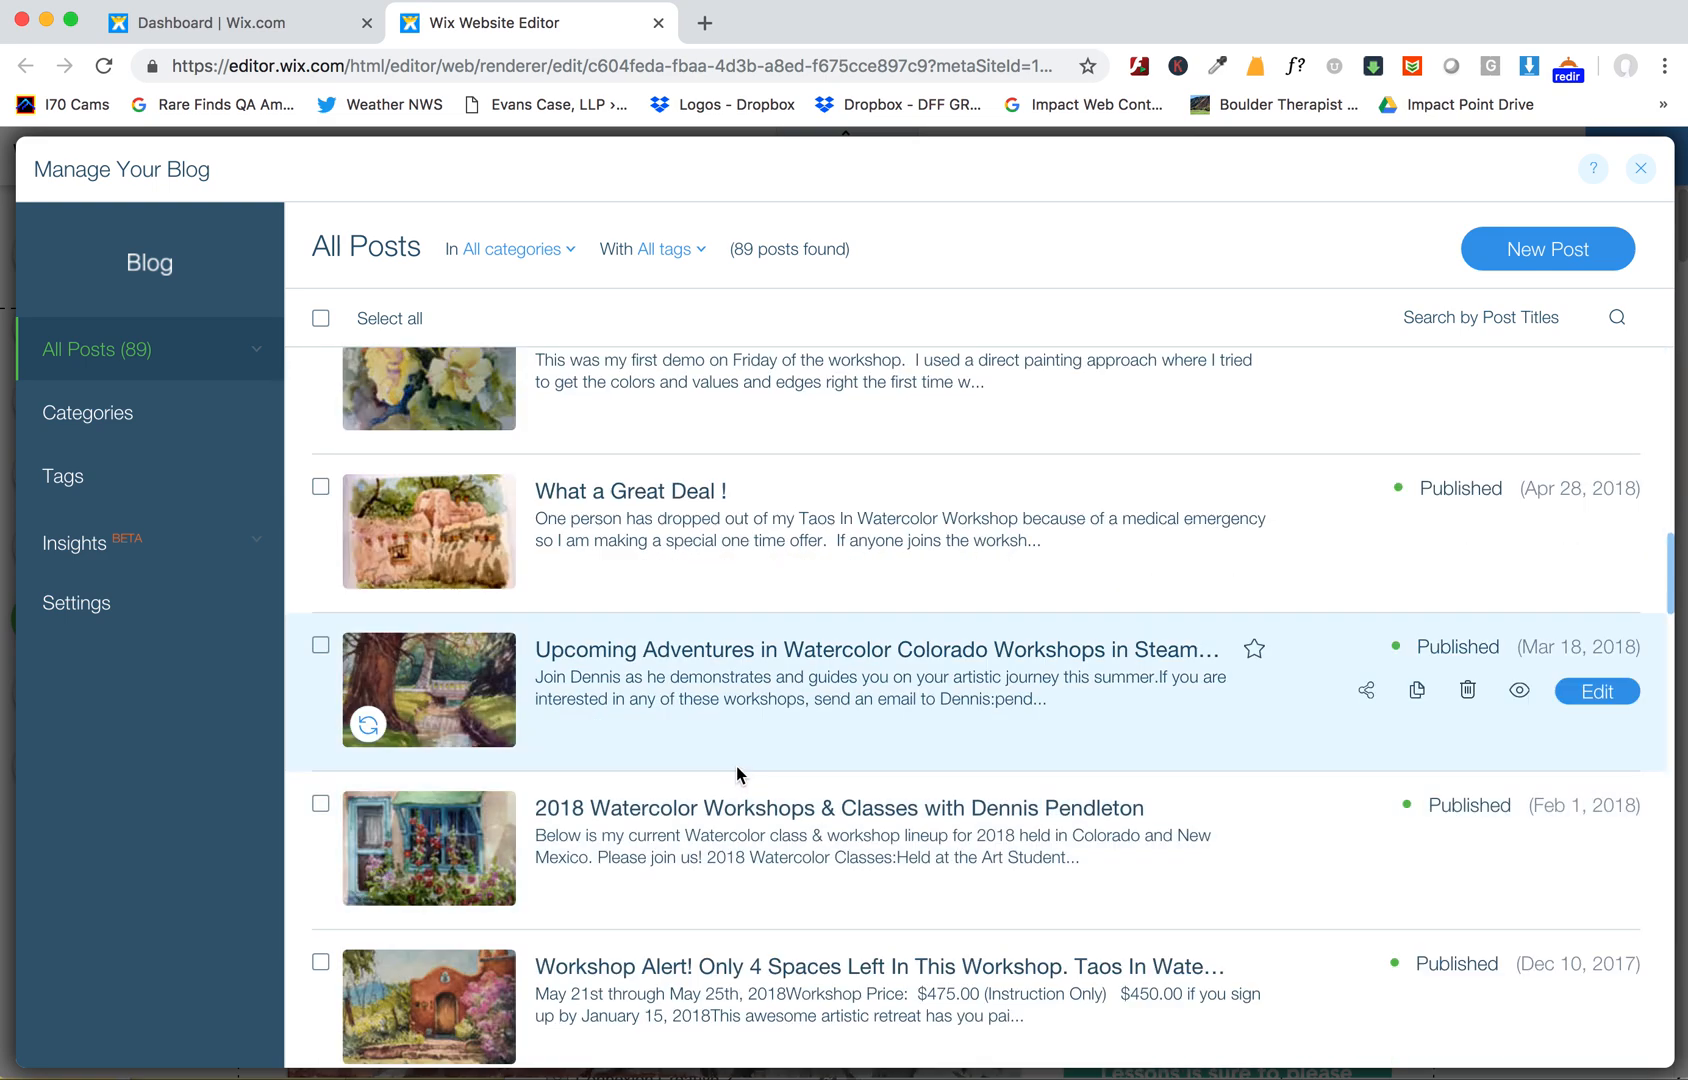
scroll(737, 773, "up", 15)
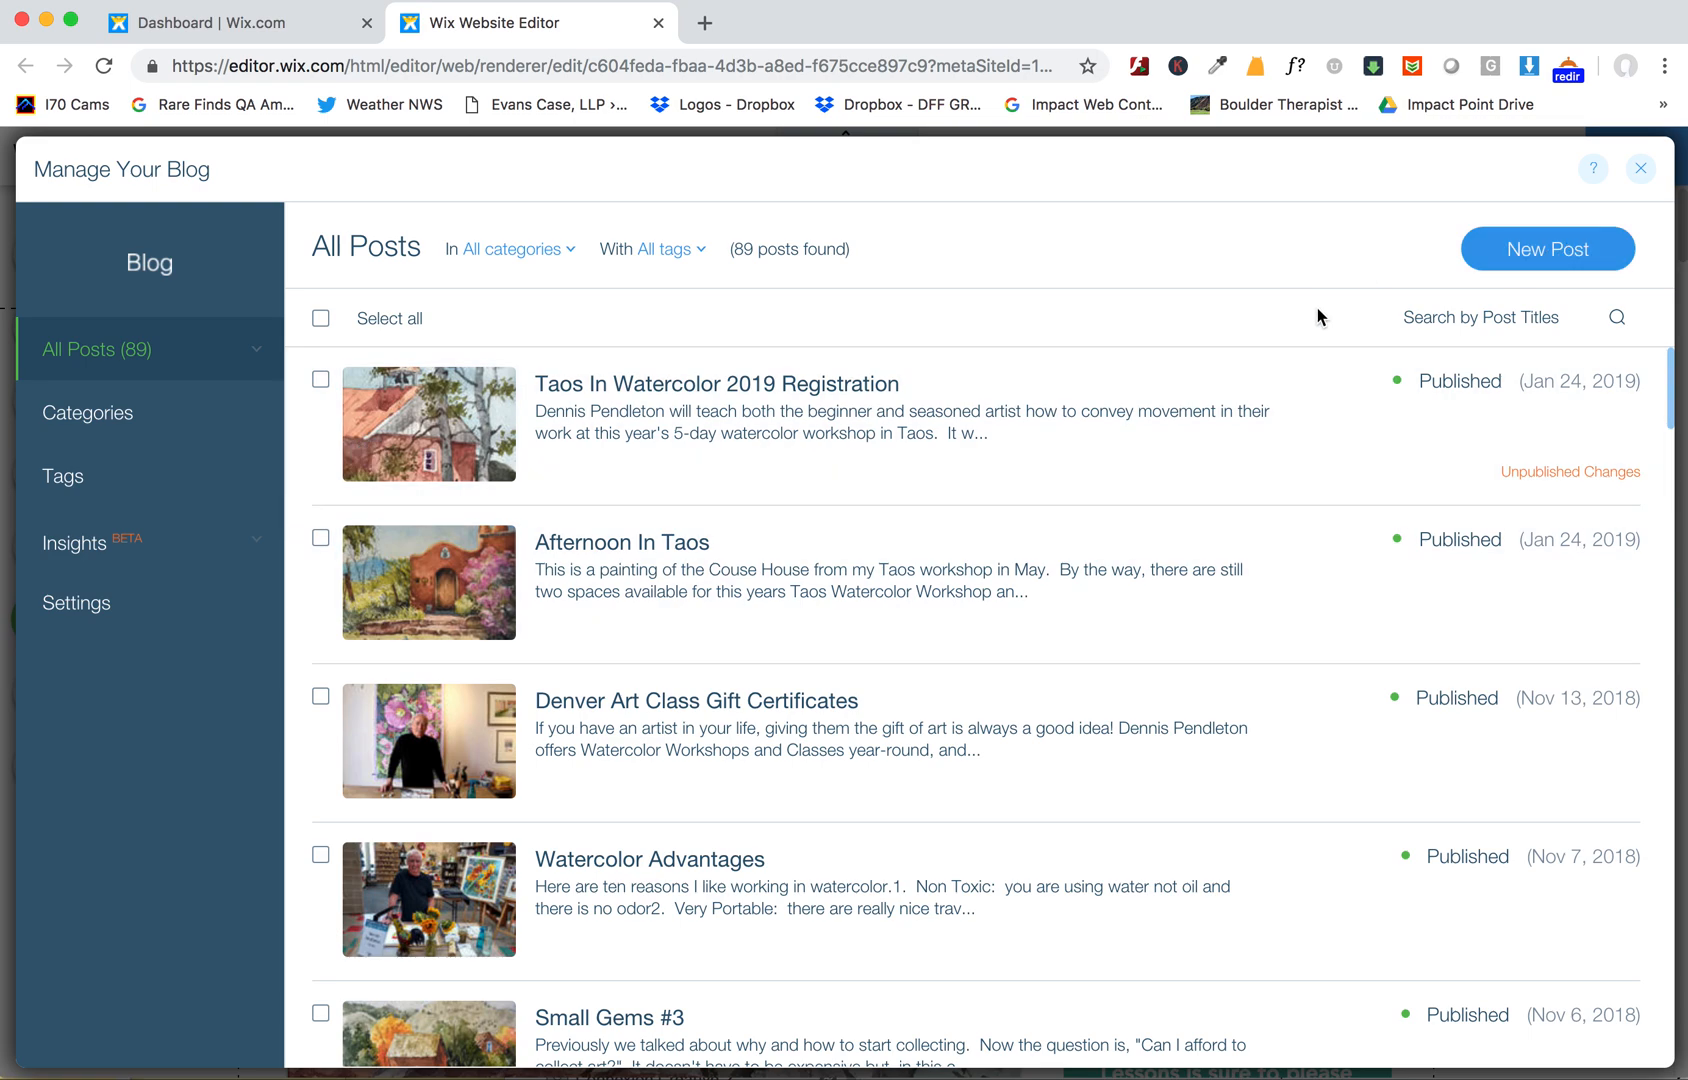
left_click(1516, 258)
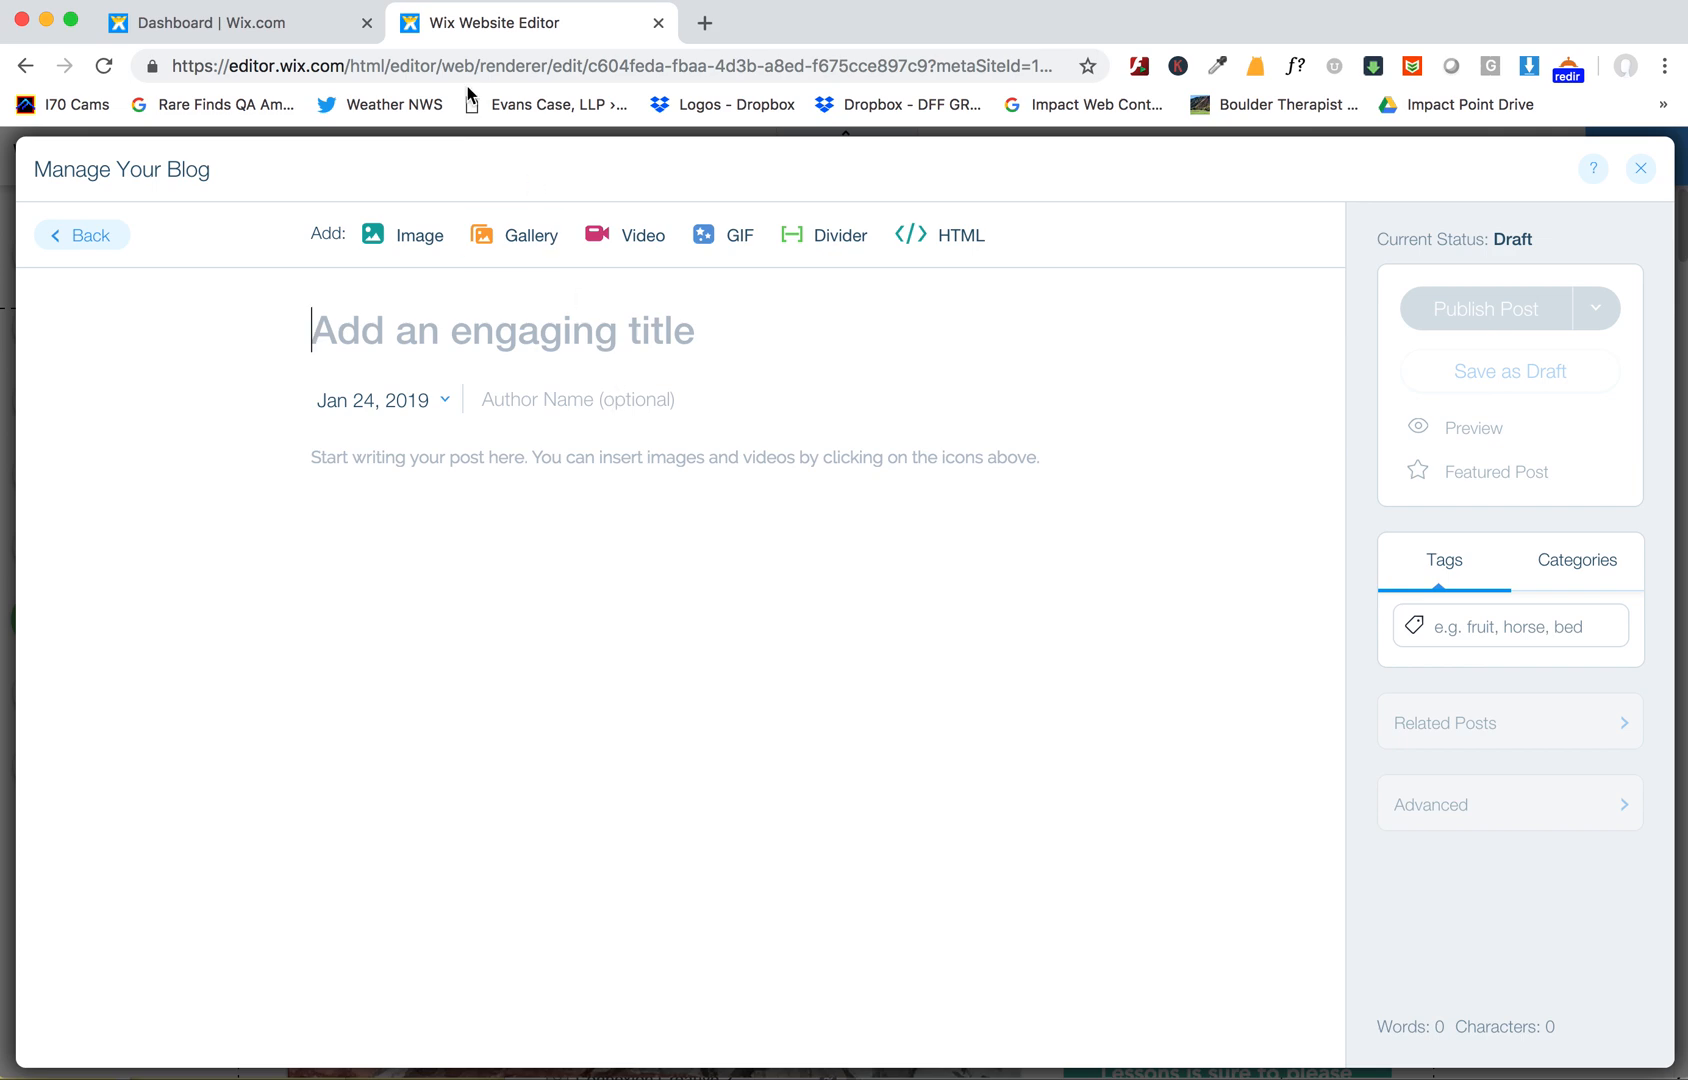
- Return to the dashboard tab and open the Email Marketing campaigns list under Marketing Tools
left_click(224, 30)
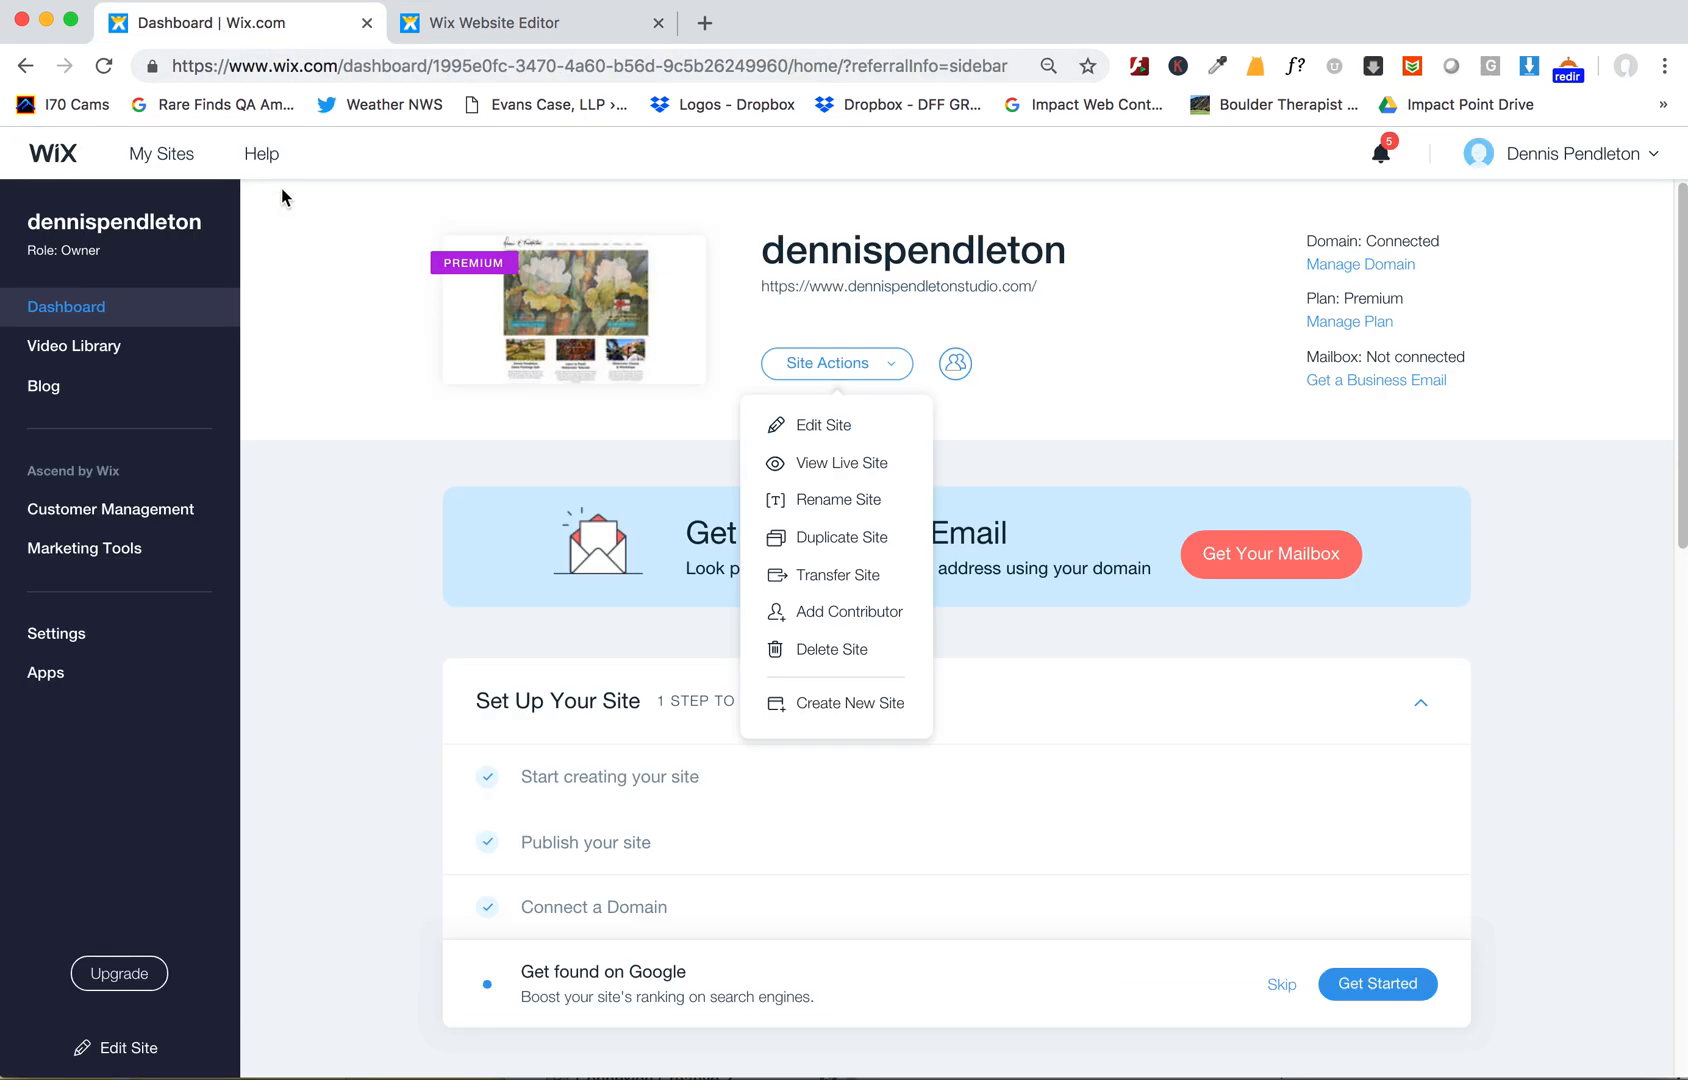
left_click(60, 549)
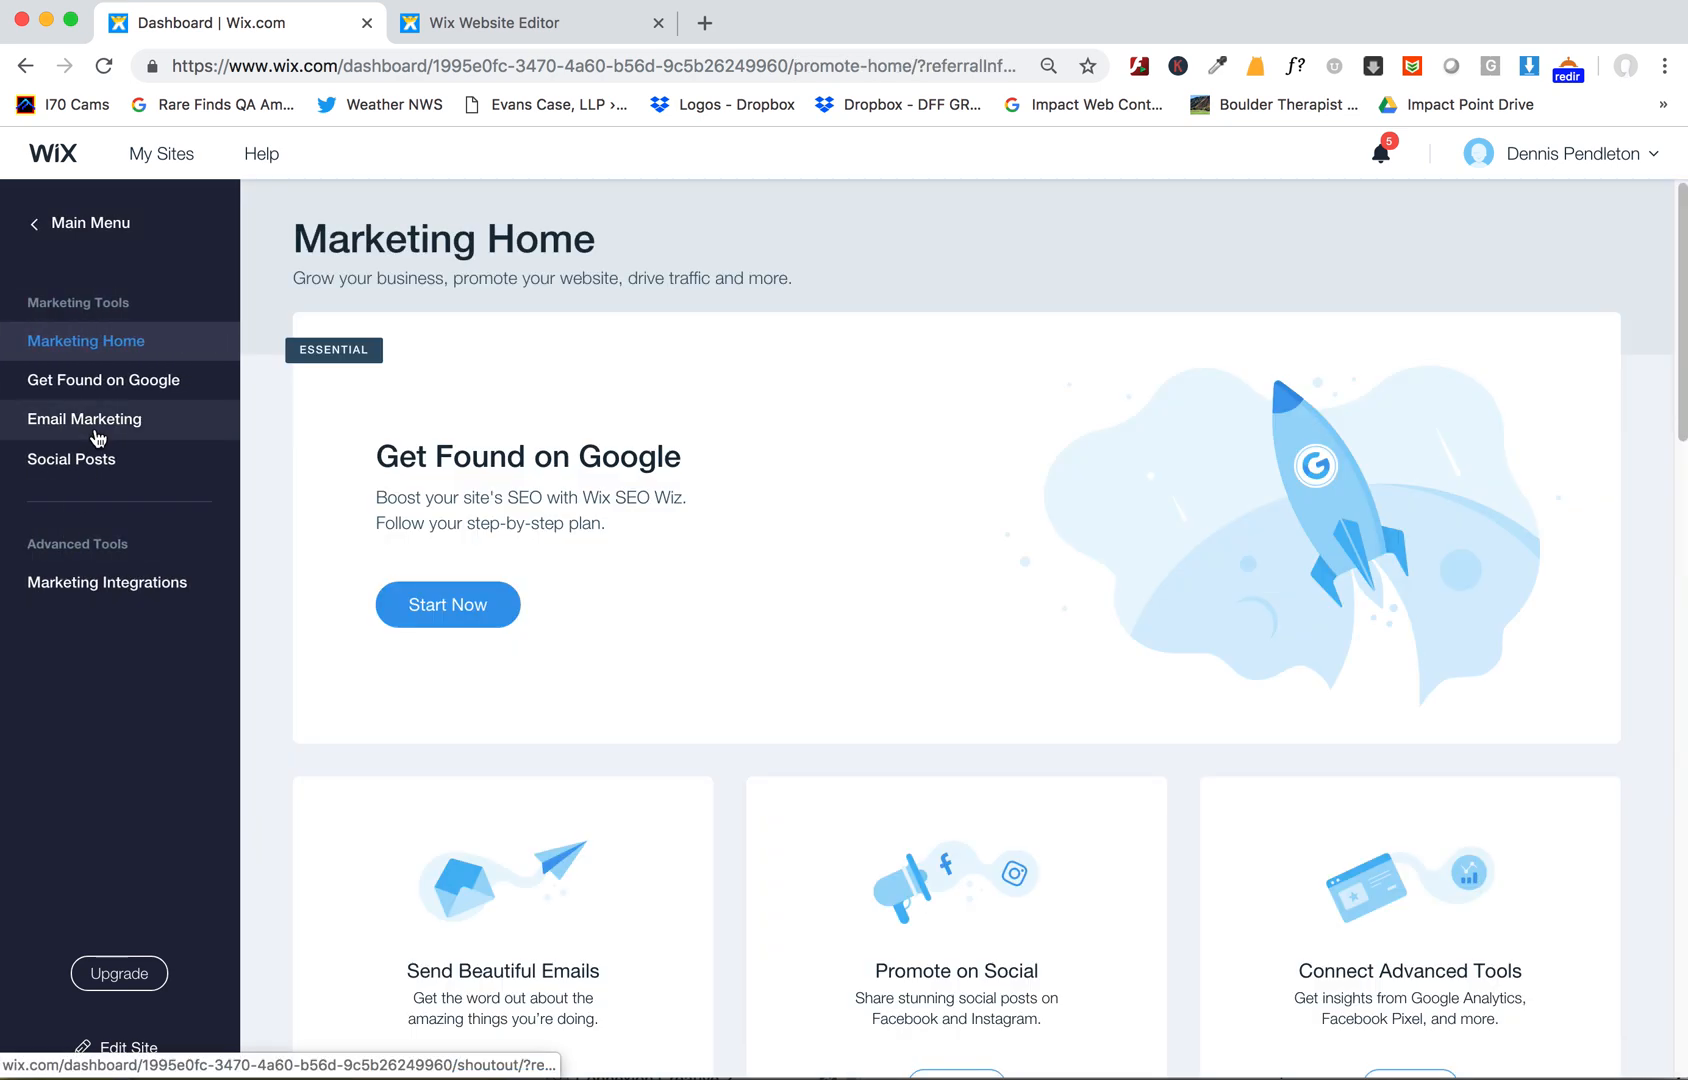
left_click(97, 438)
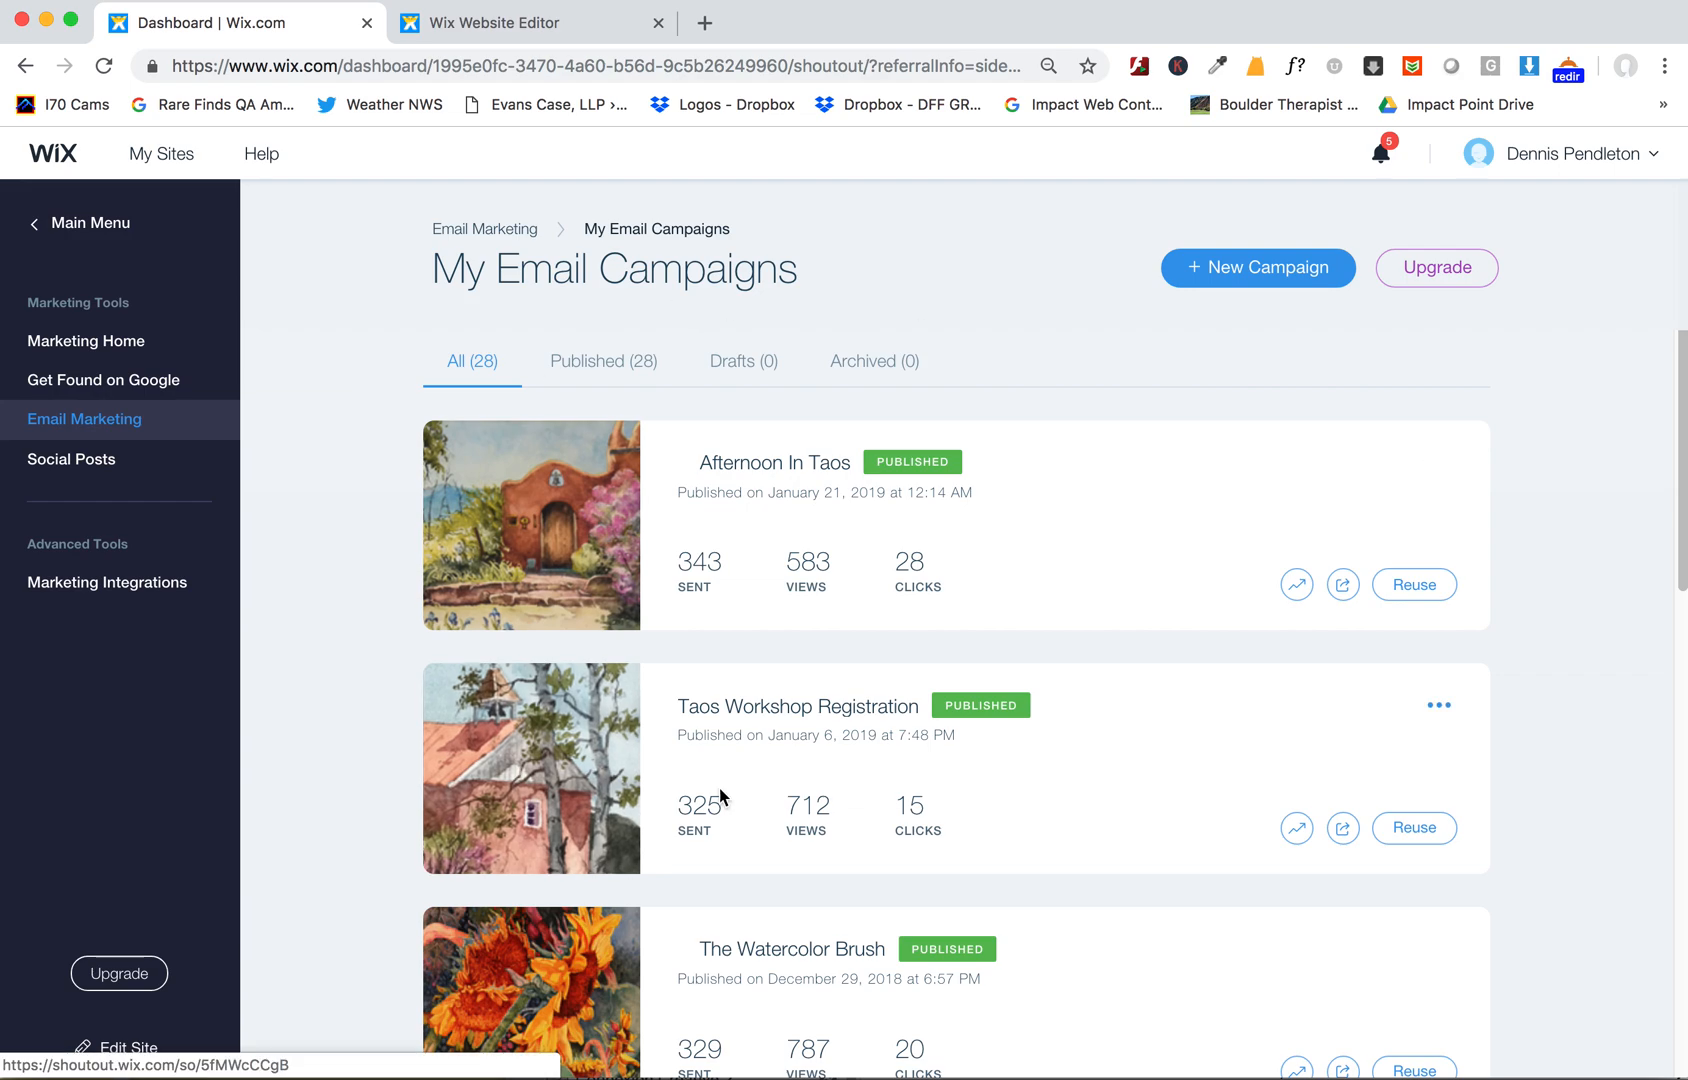
scroll(826, 700, "down", 3)
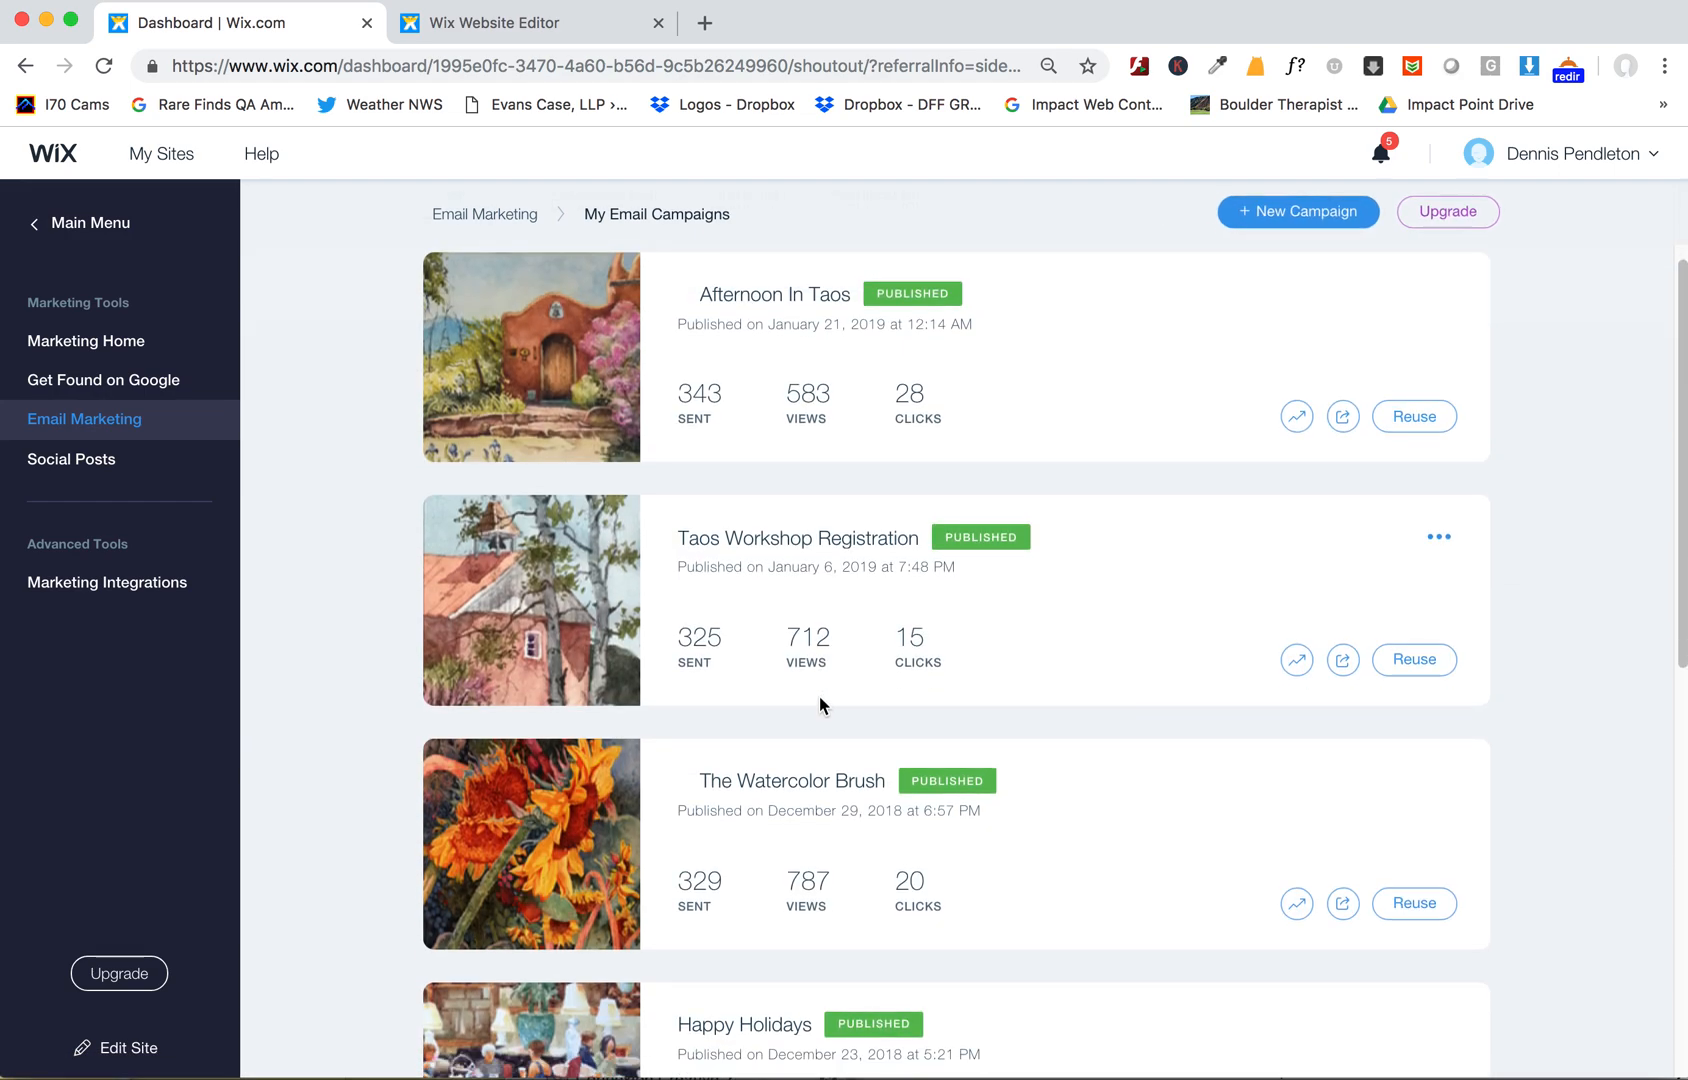
- Open The Watercolor Brush email campaign in its own tab
left_click(826, 789)
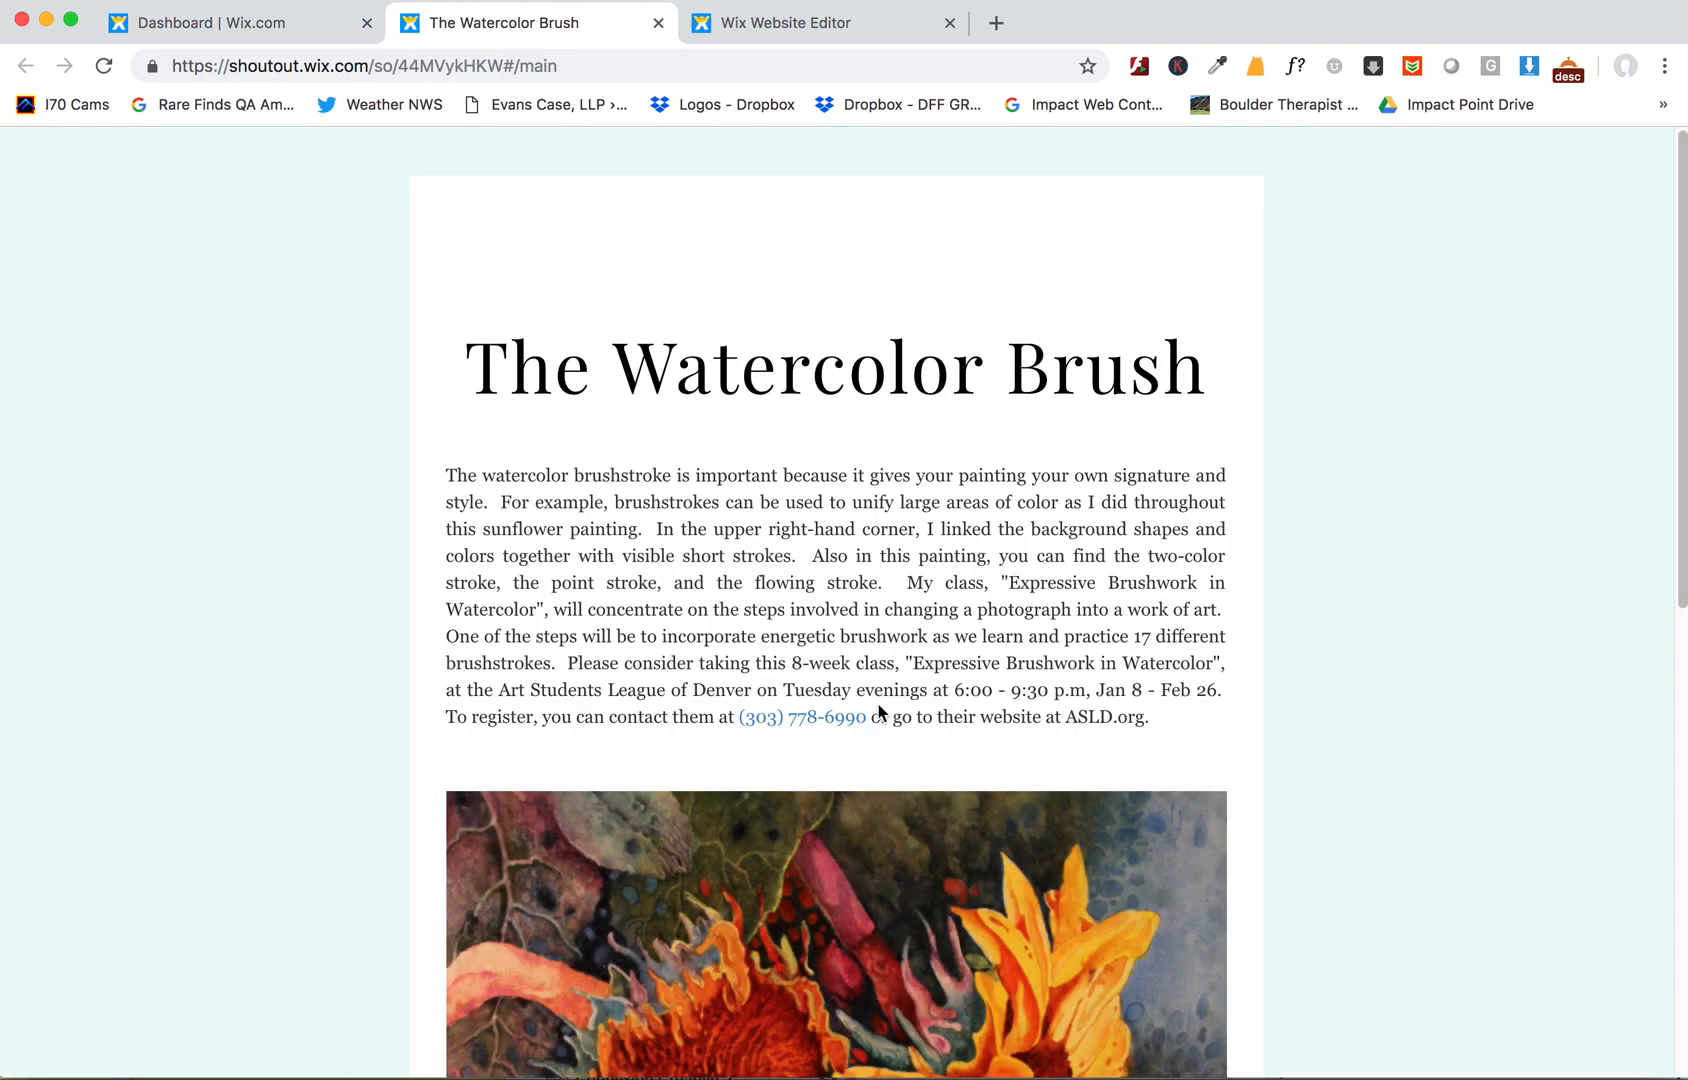
left_click(327, 35)
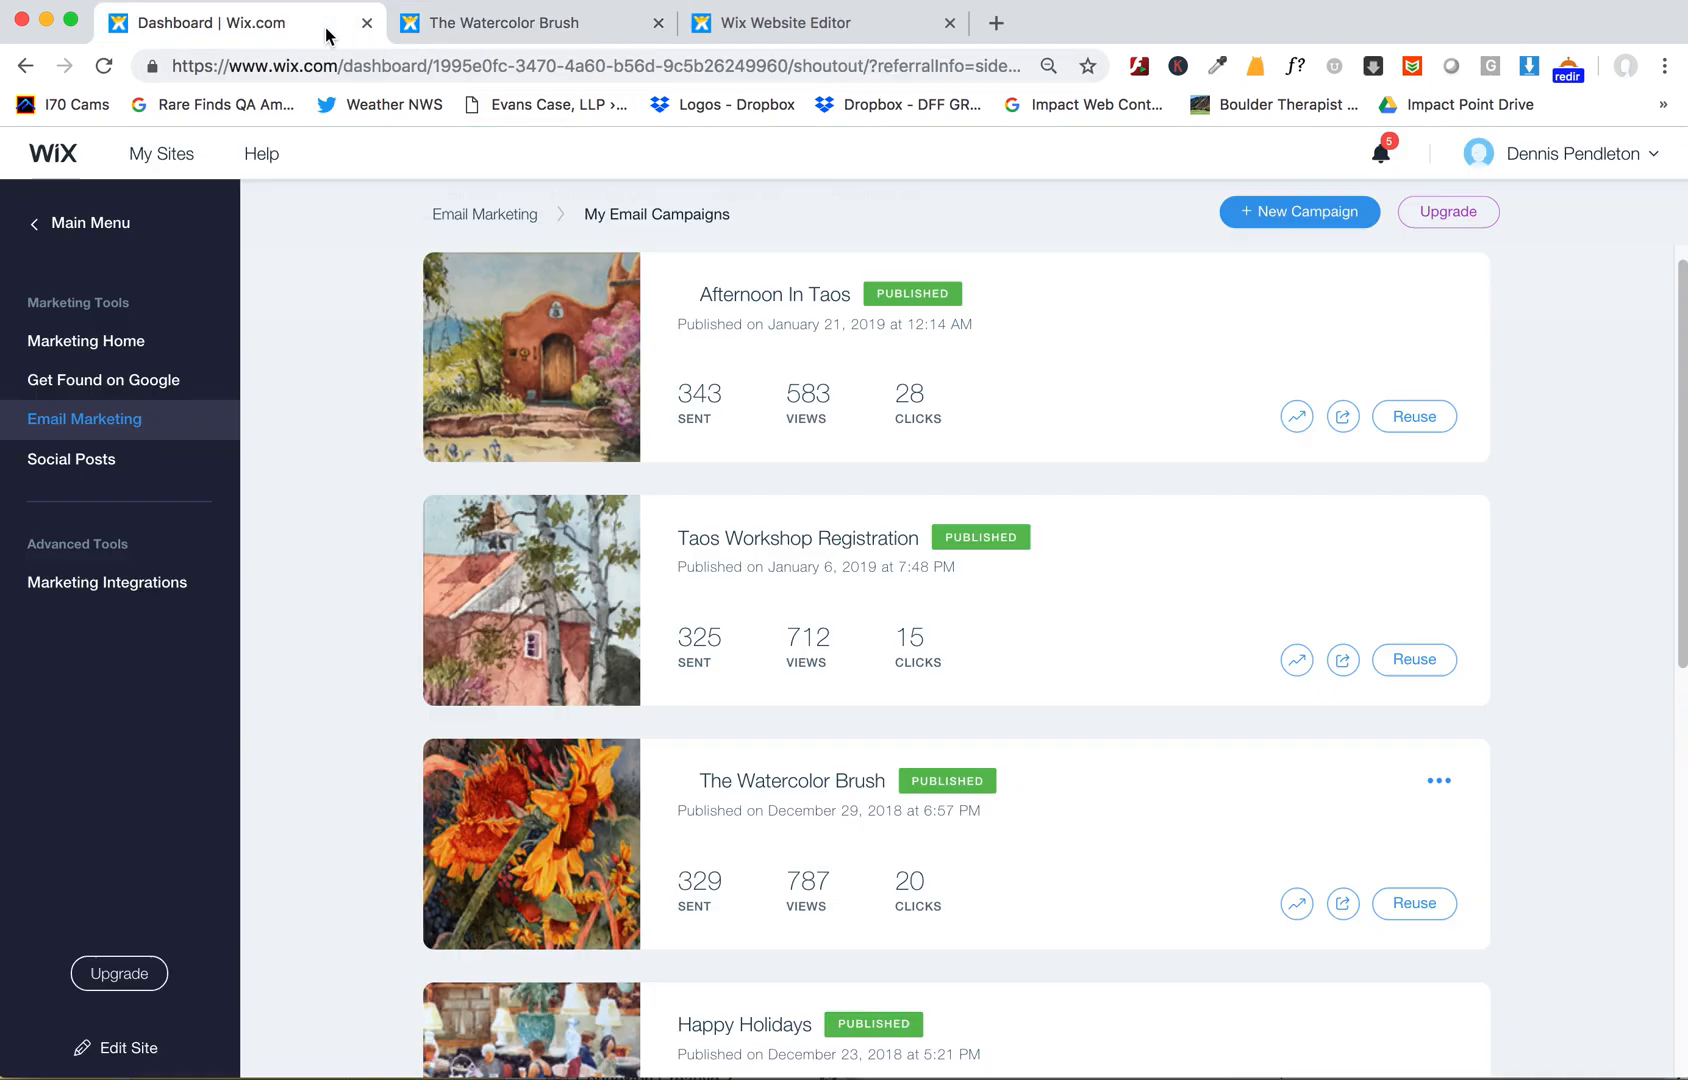
left_click(432, 24)
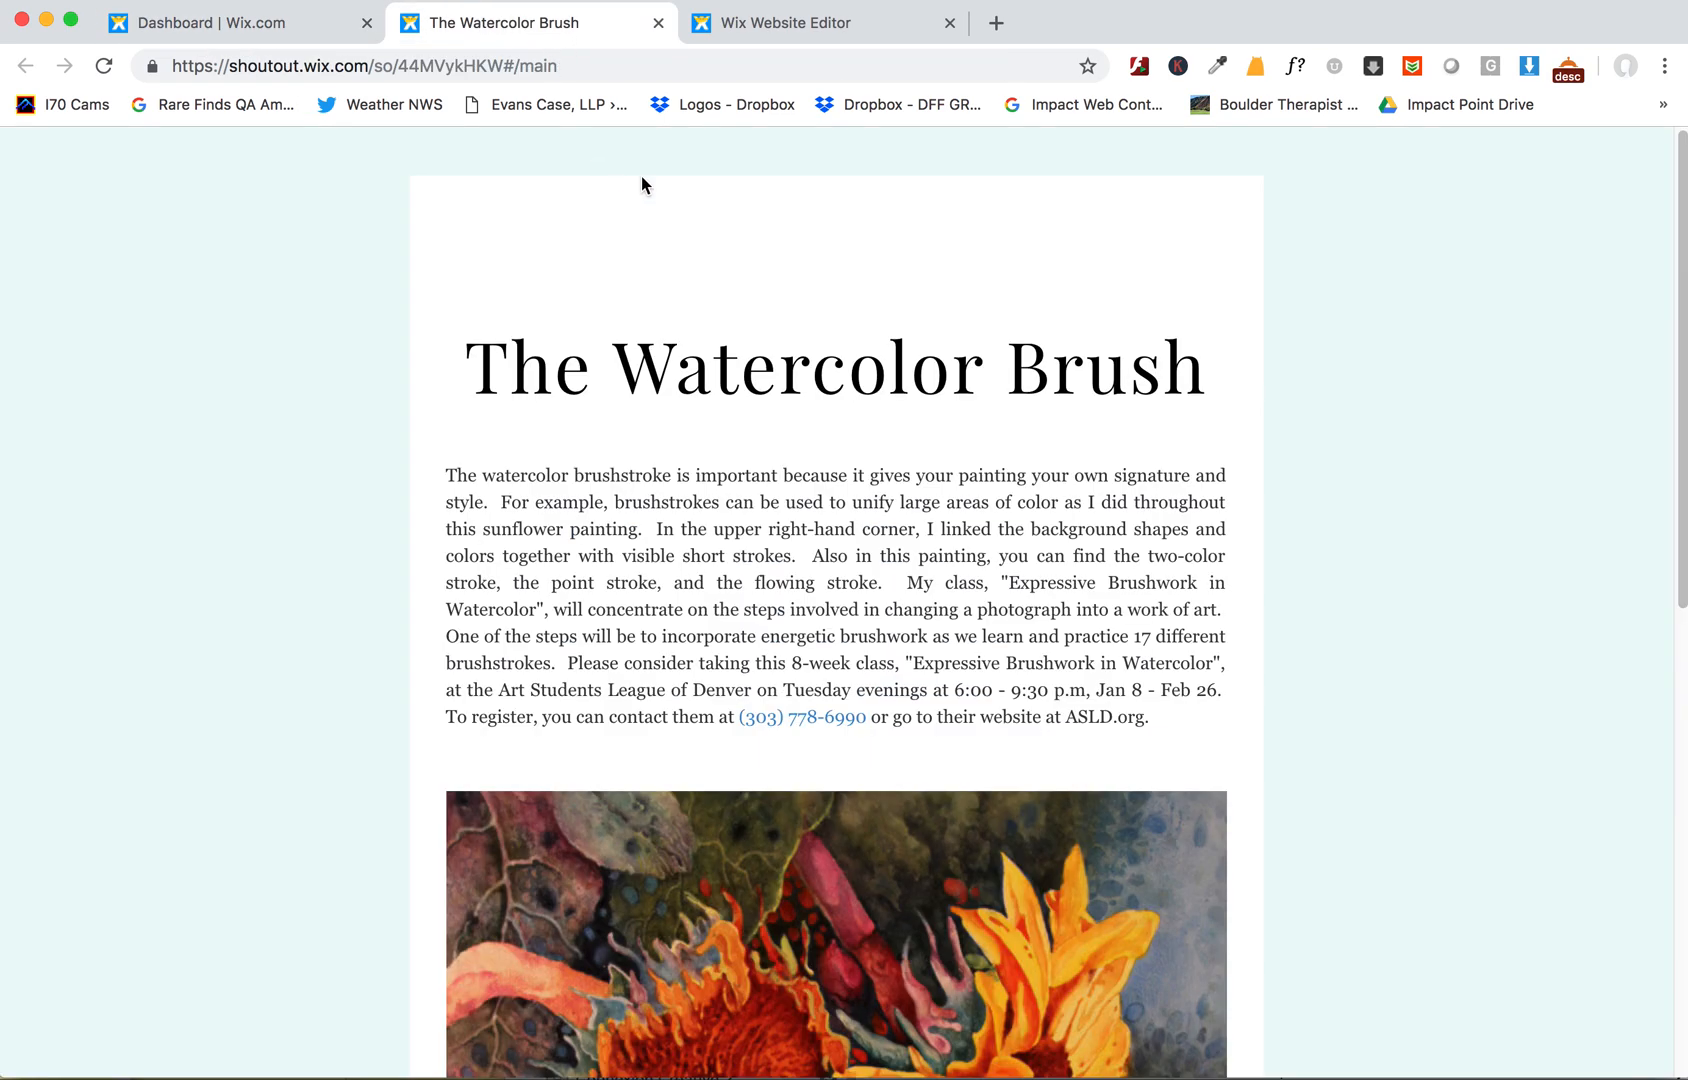
- Copy the campaign title and paste it as the new blog post's title, The Watercolor Brush
left_click_drag(473, 374, 1194, 407)
key("super+c")
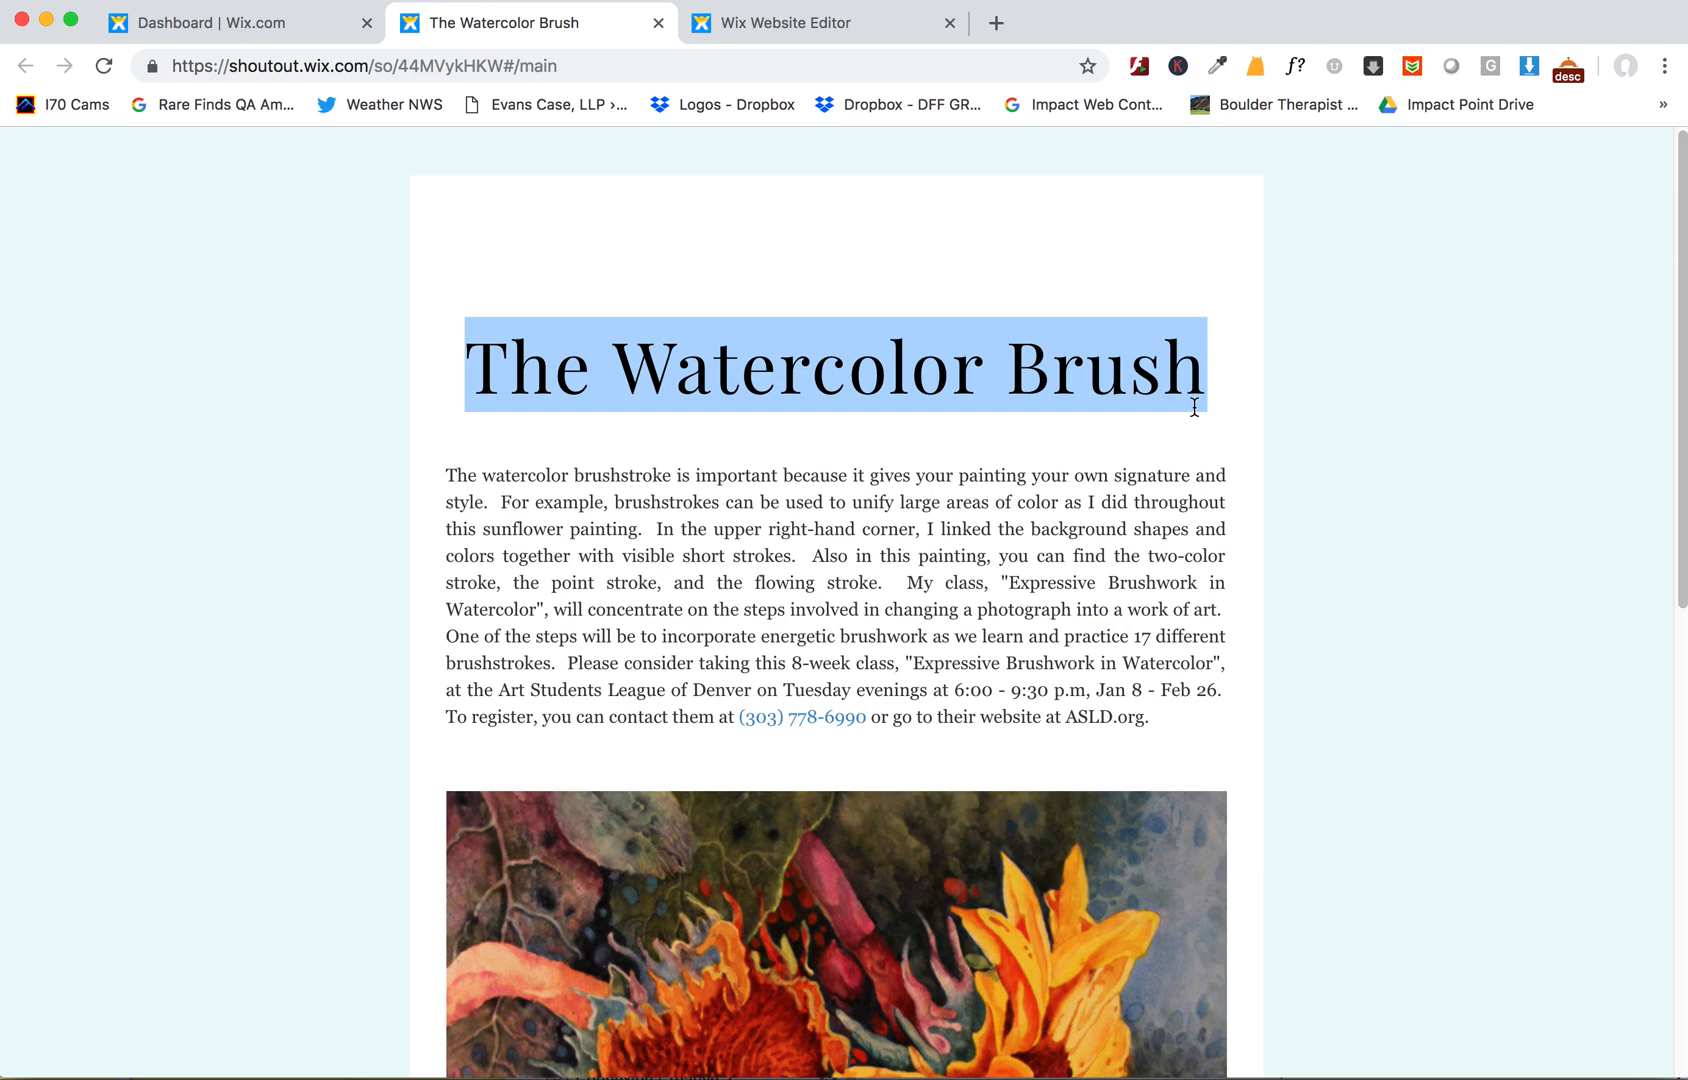
left_click(783, 25)
left_click(570, 324)
key("super+v")
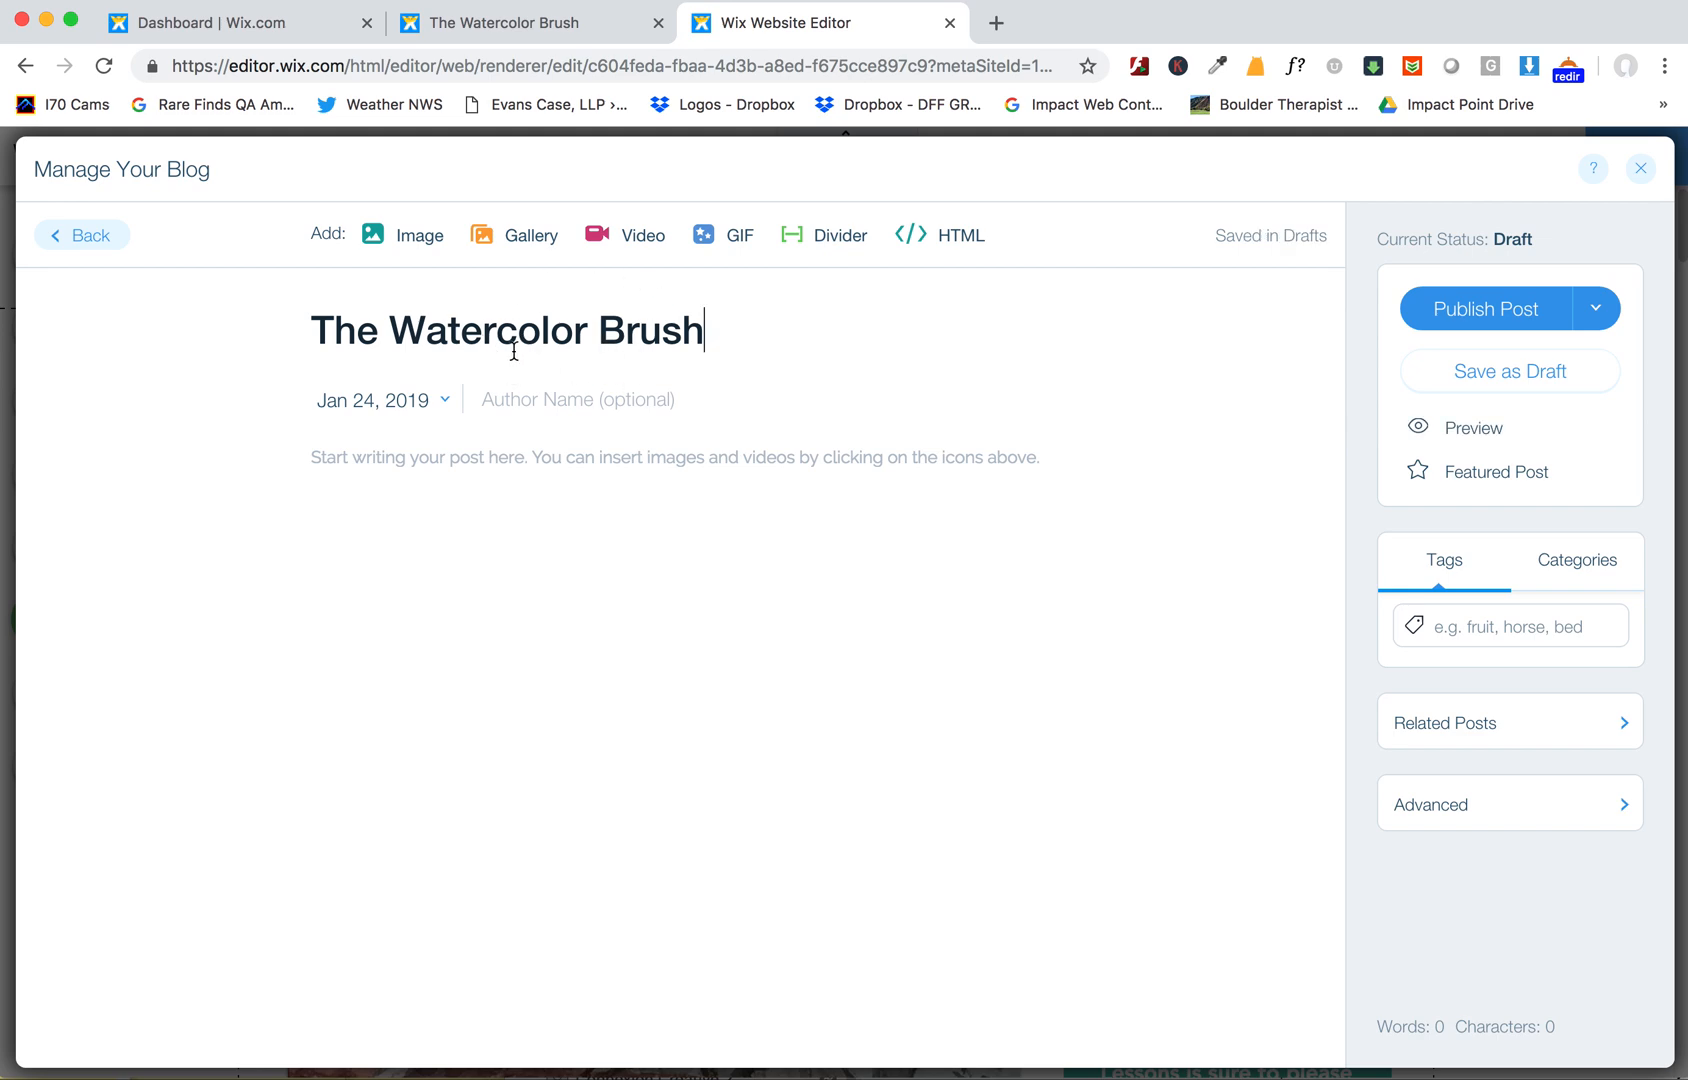
- Copy the campaign's body paragraph and paste it into the blog post's body
left_click(517, 27)
left_click_drag(447, 478, 1175, 745)
key("super+c")
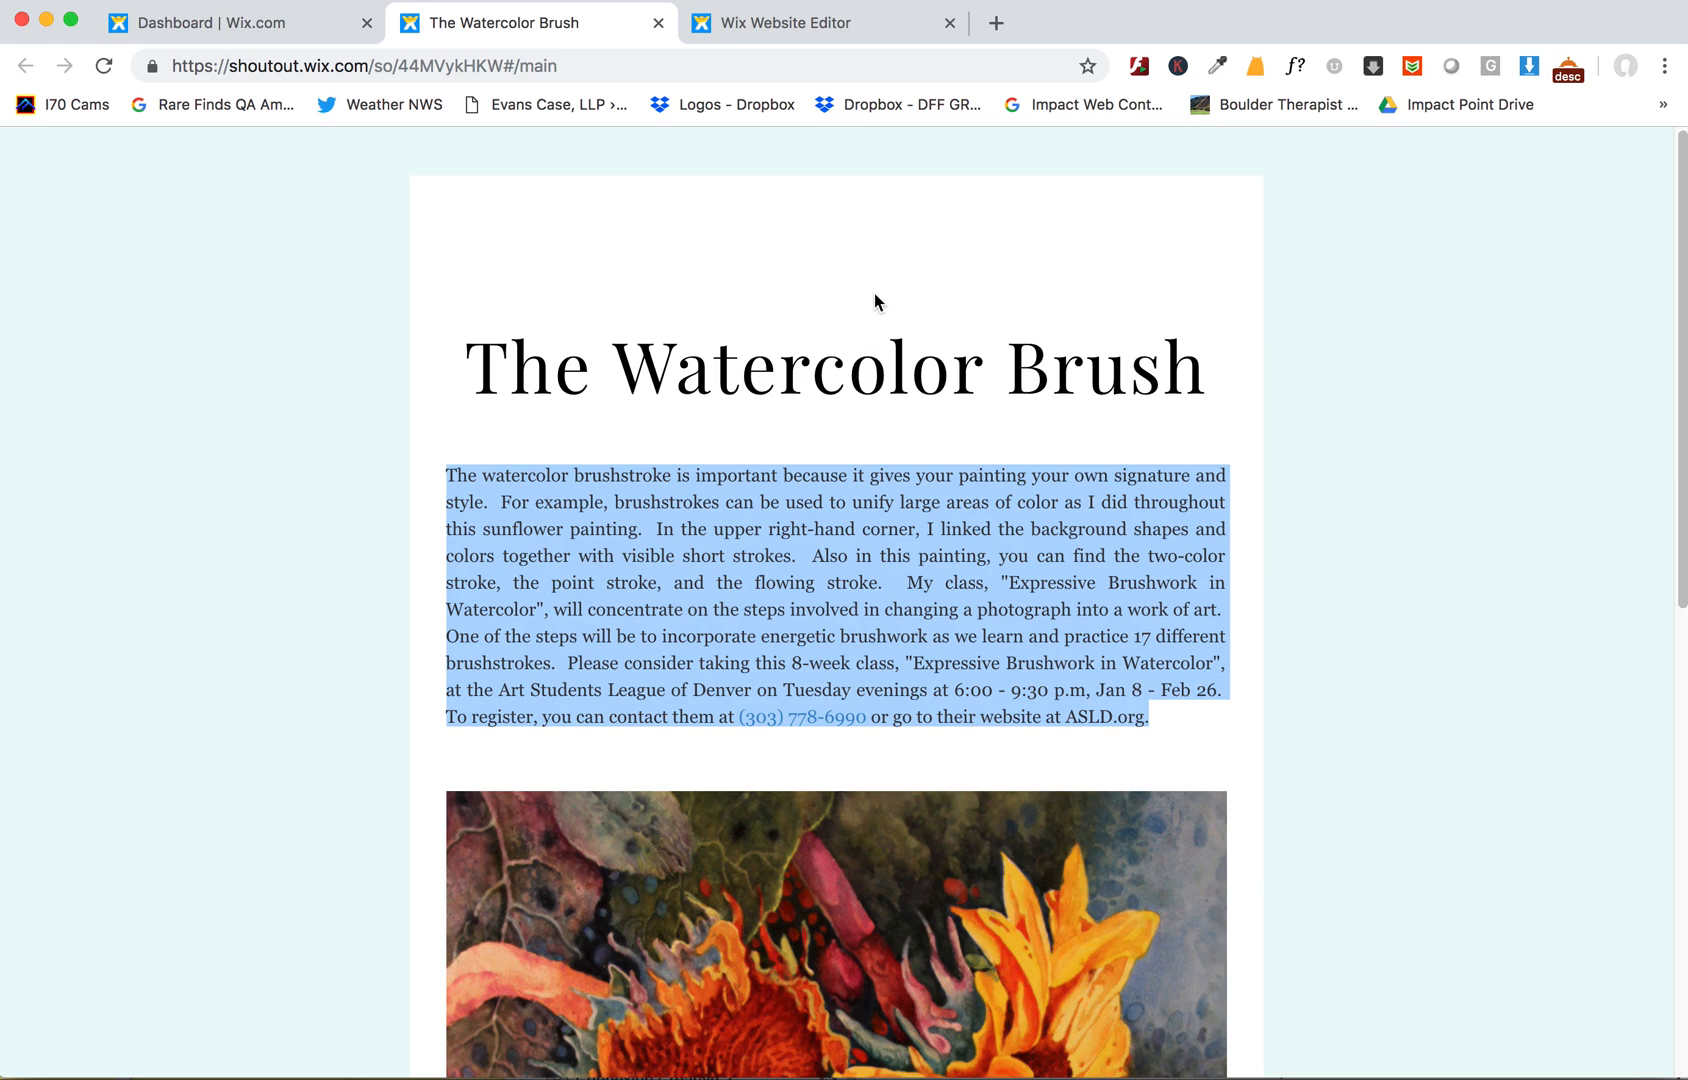
left_click(788, 27)
left_click(469, 465)
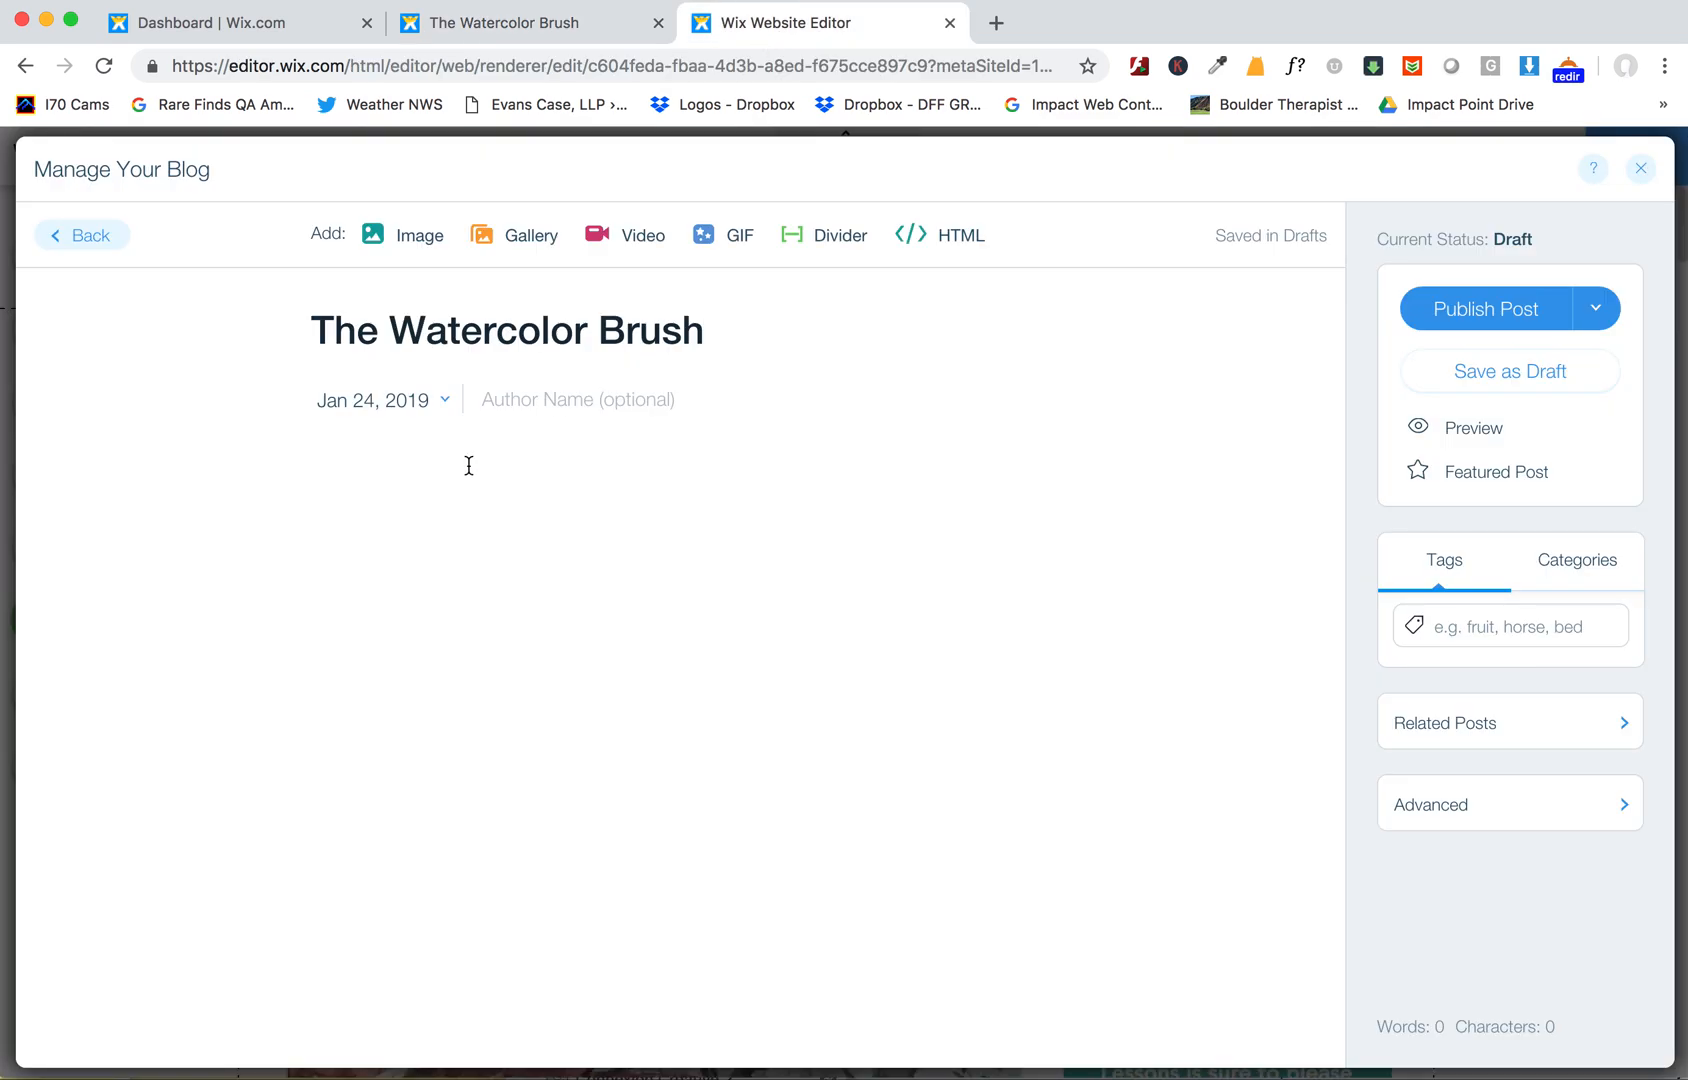
key("super+v")
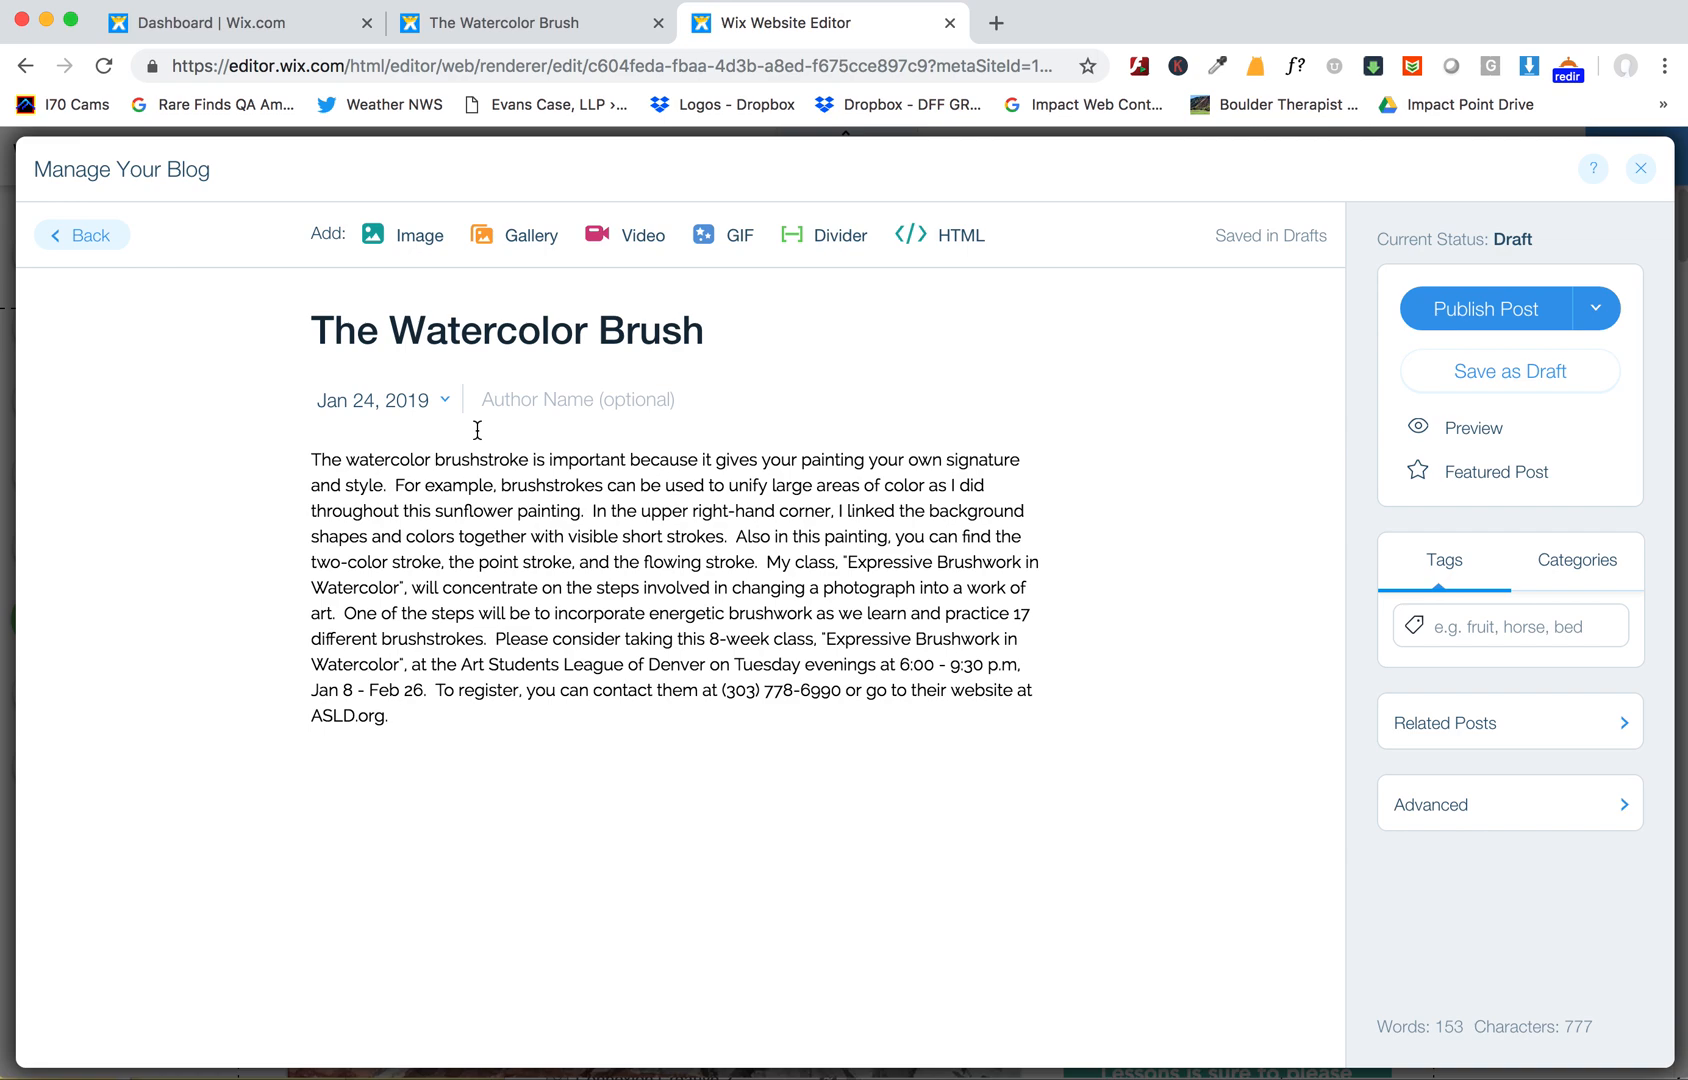
- Save the campaign's sunflower painting image to the Desktop as sunflower-painting.jpg
left_click(553, 30)
scroll(765, 717, "down", 10)
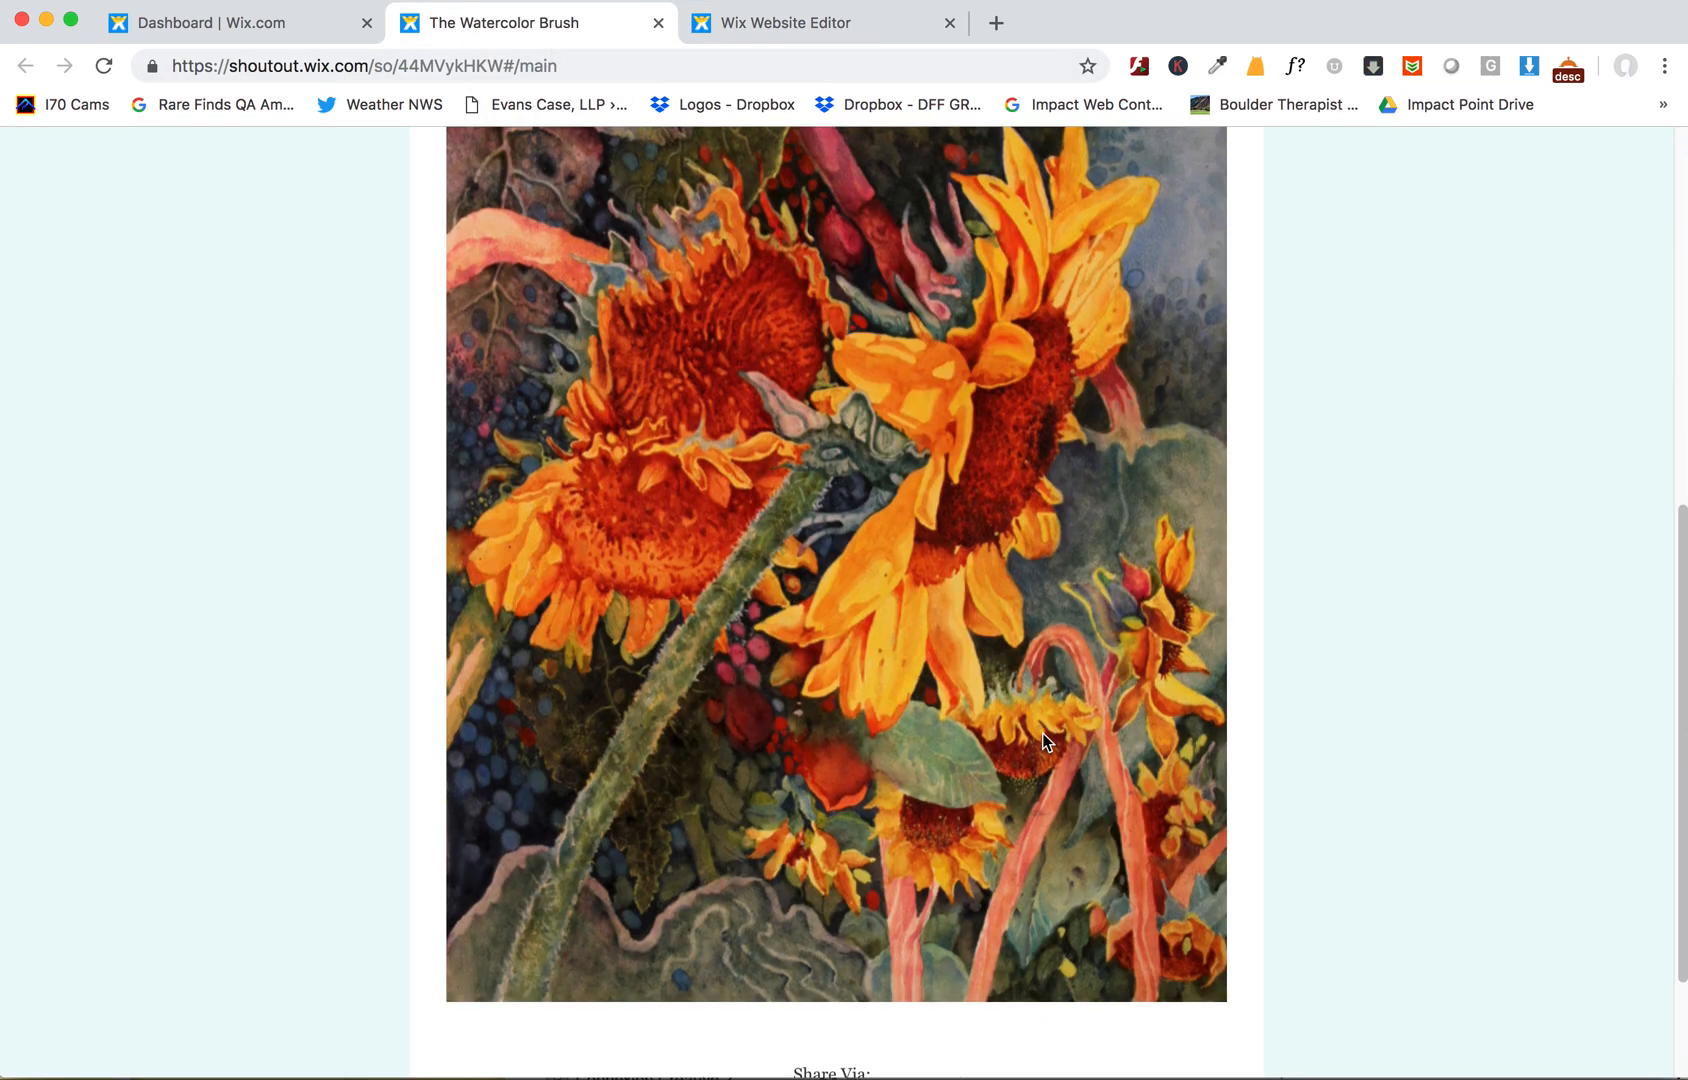
scroll(1042, 733, "up", 2)
right_click(891, 626)
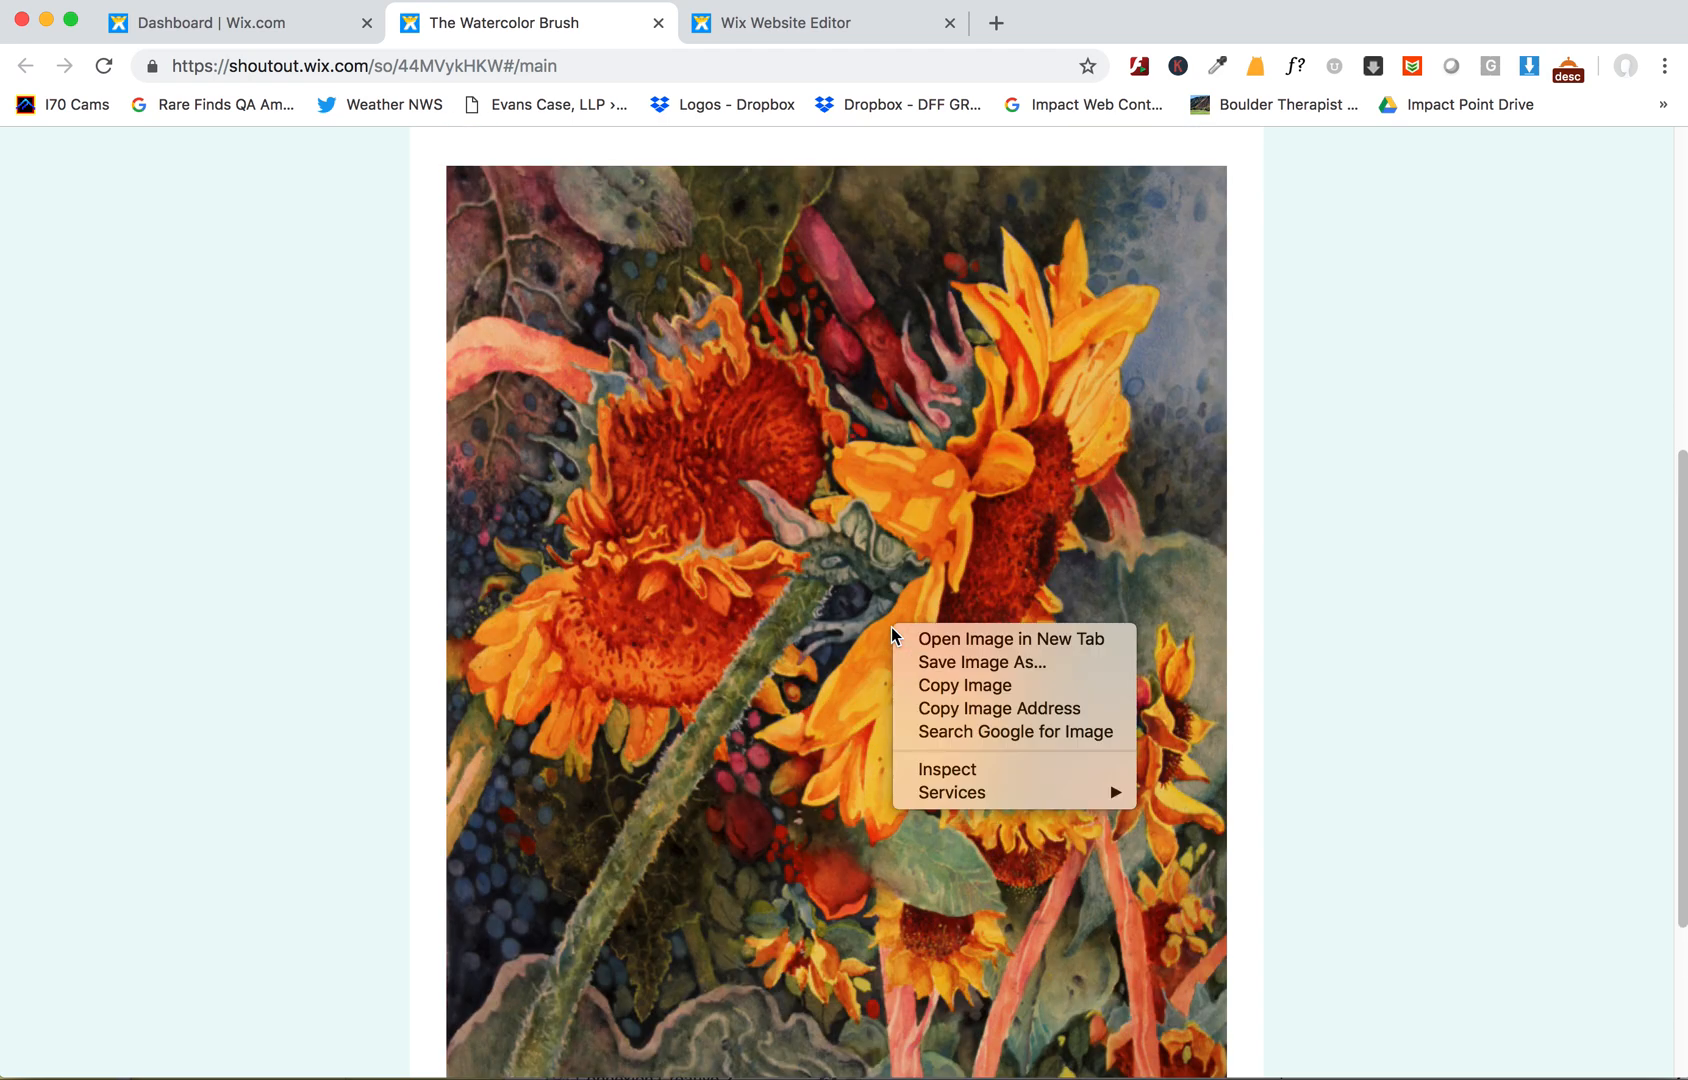
left_click(977, 662)
type("sunflower-painting")
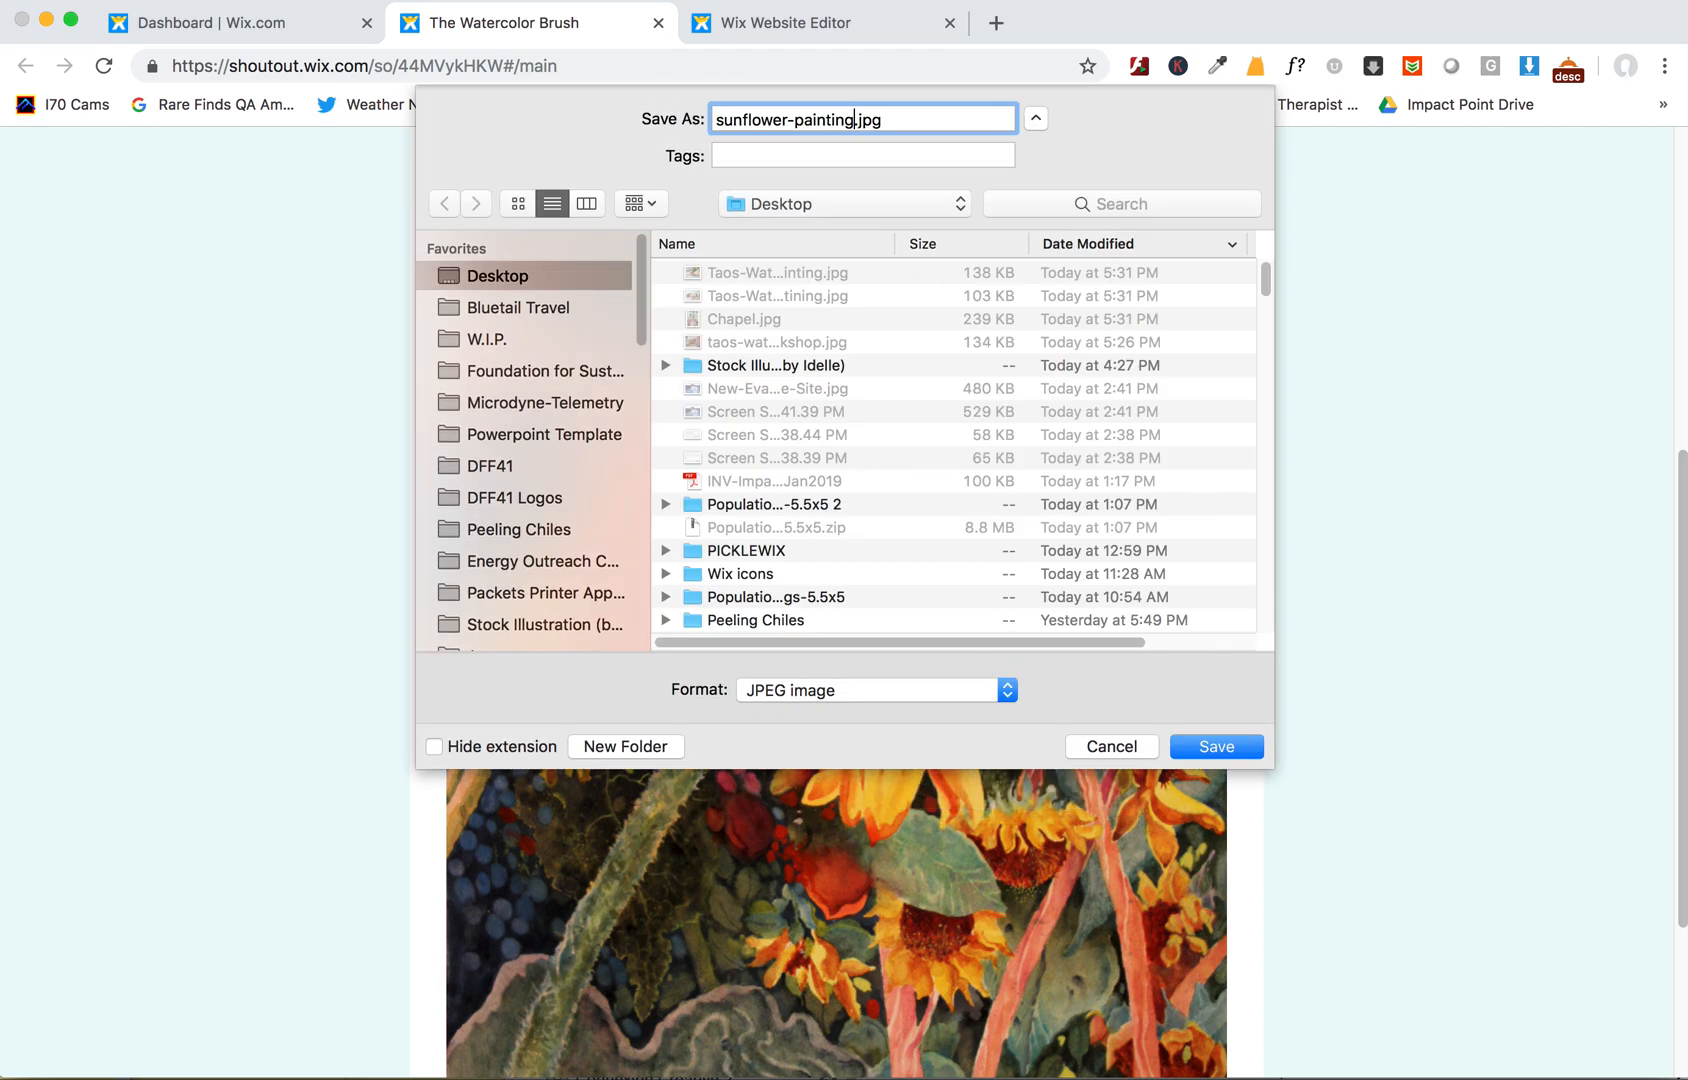
key("Return")
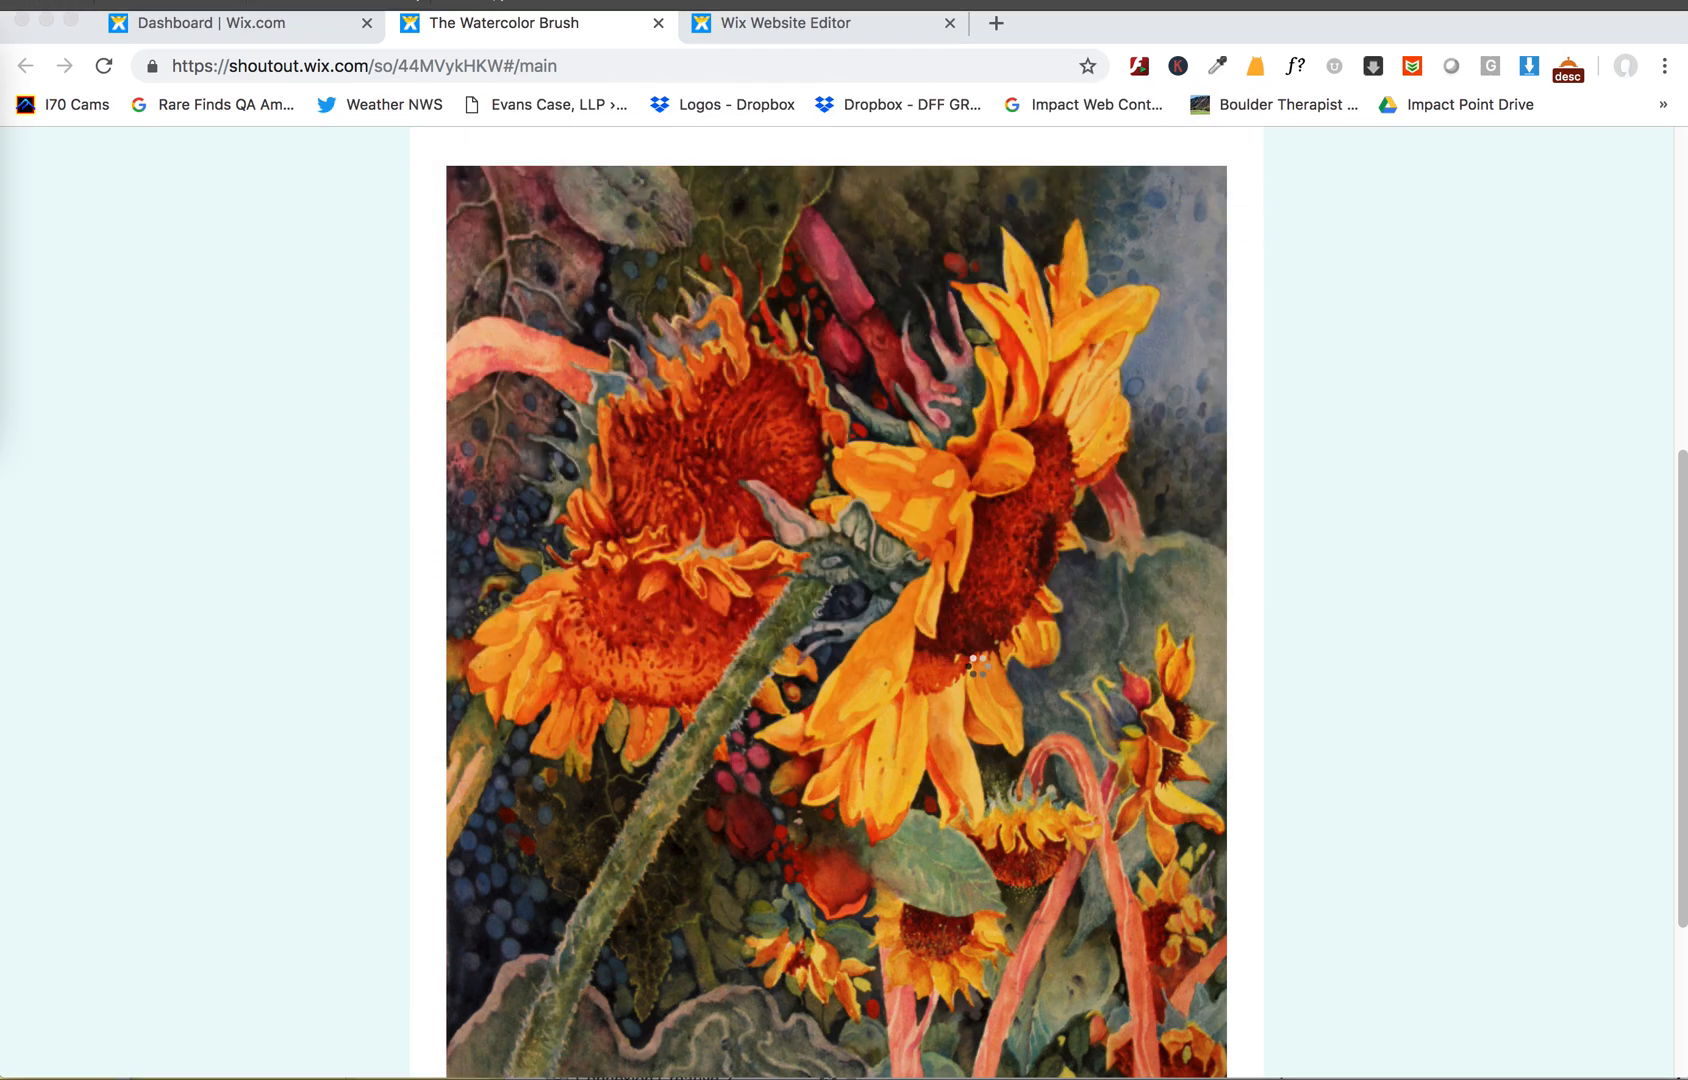
right_click(1004, 592)
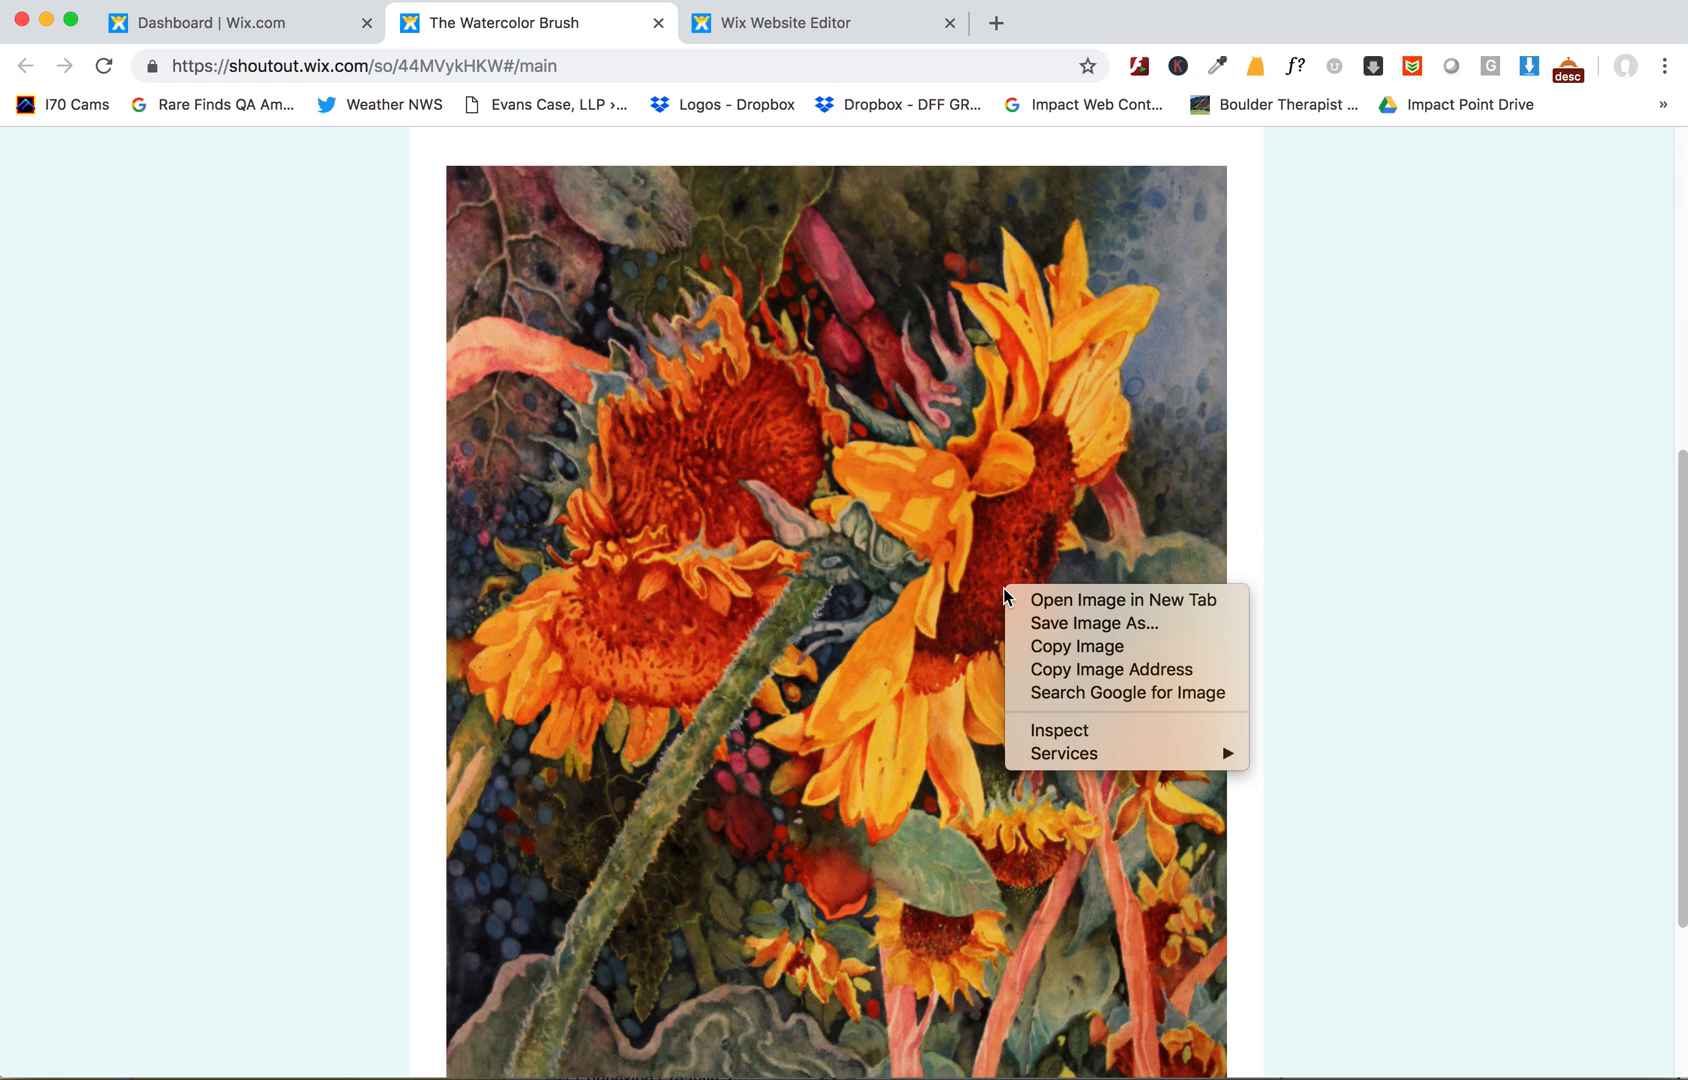
left_click(993, 584)
right_click(993, 584)
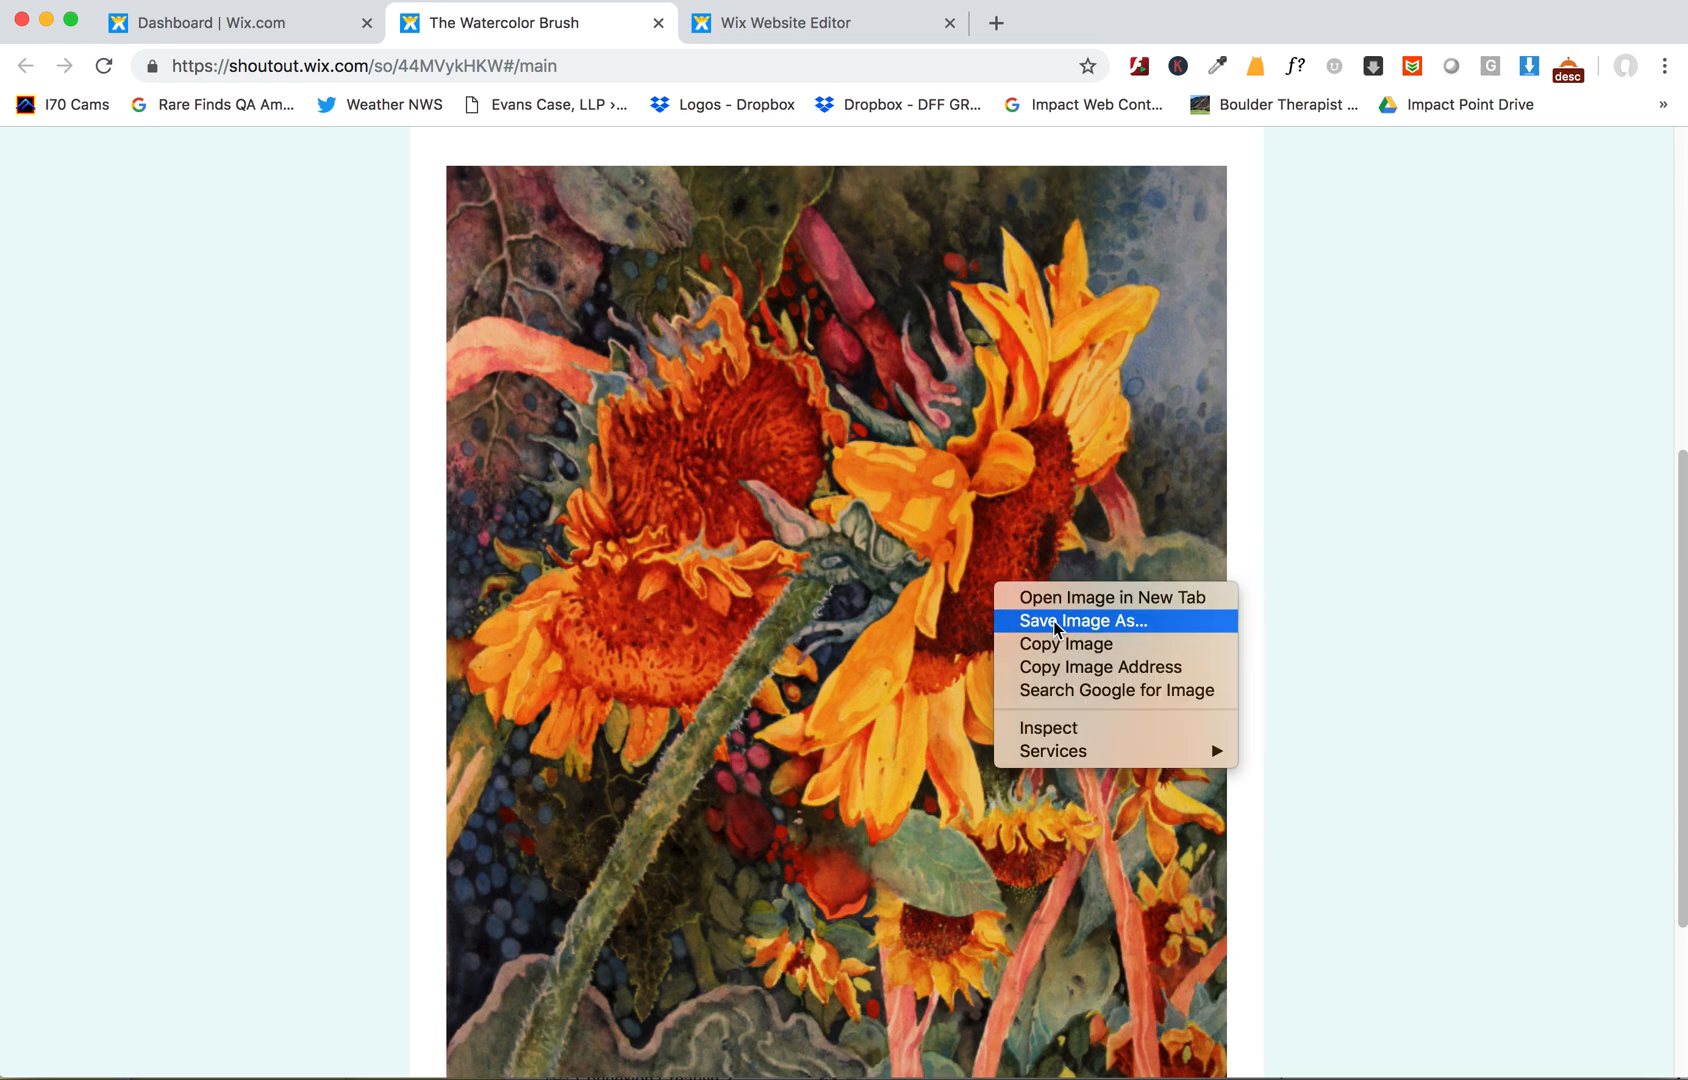
left_click(1068, 622)
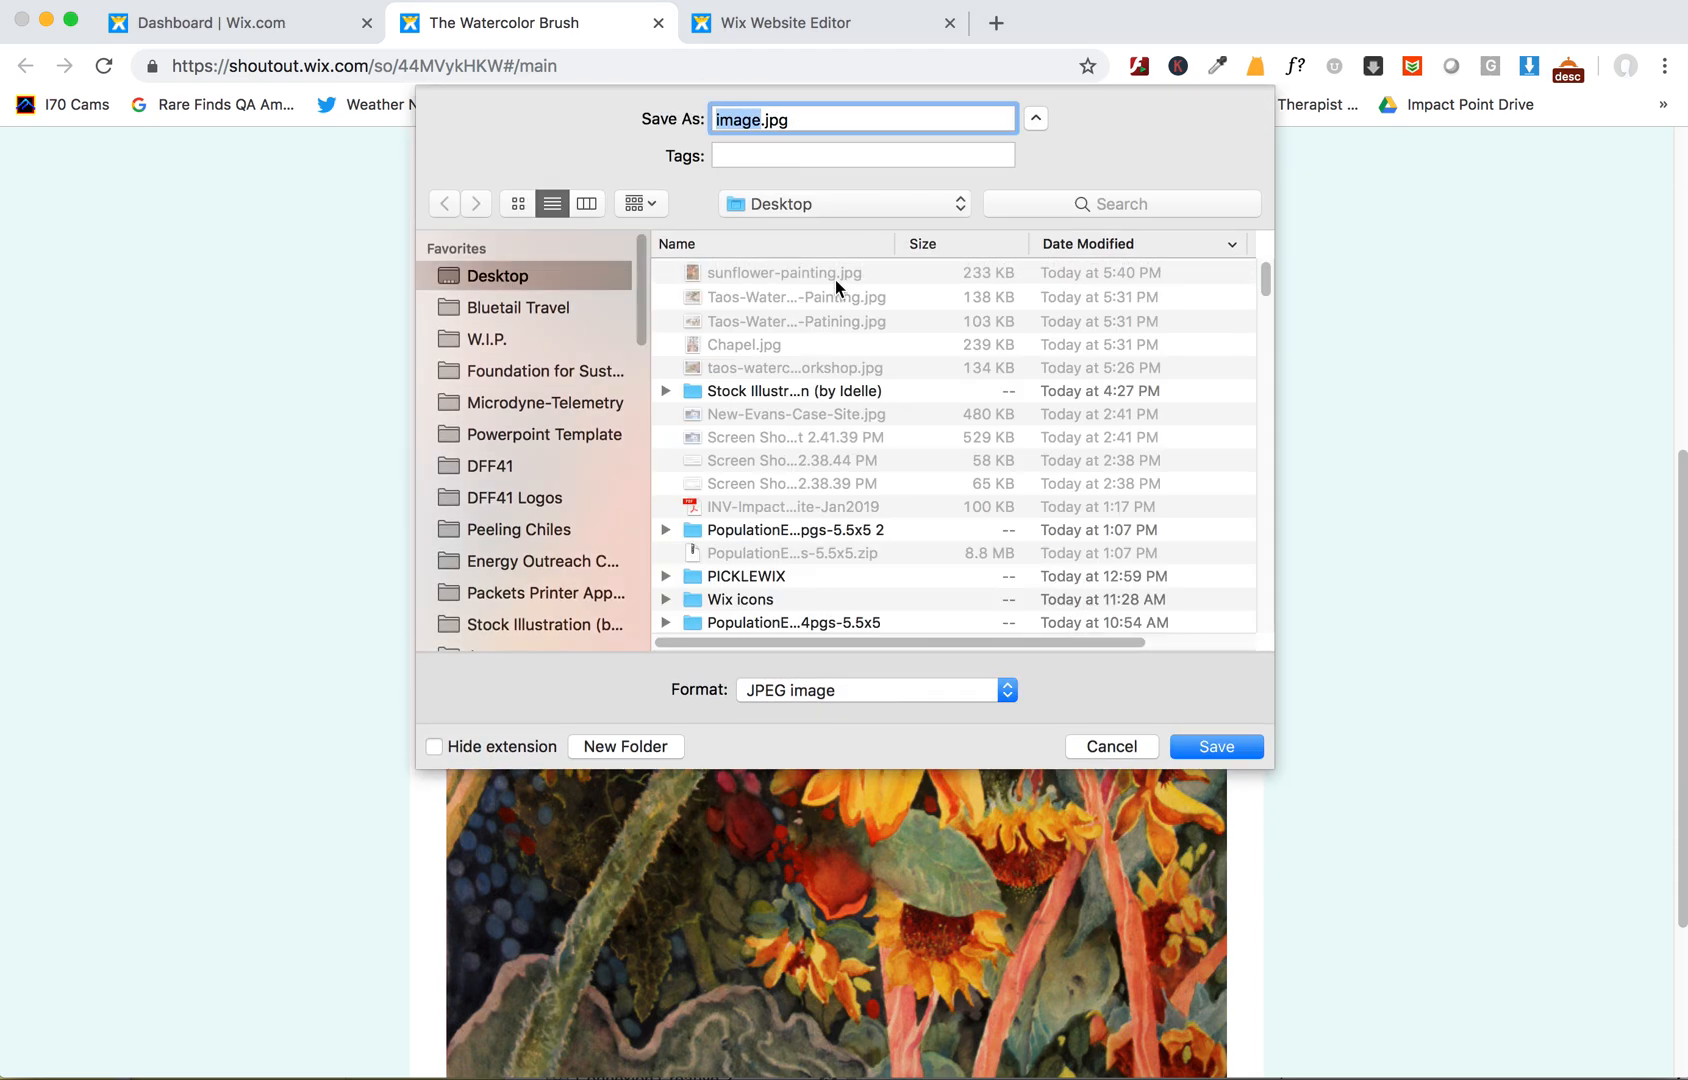
left_click(1110, 747)
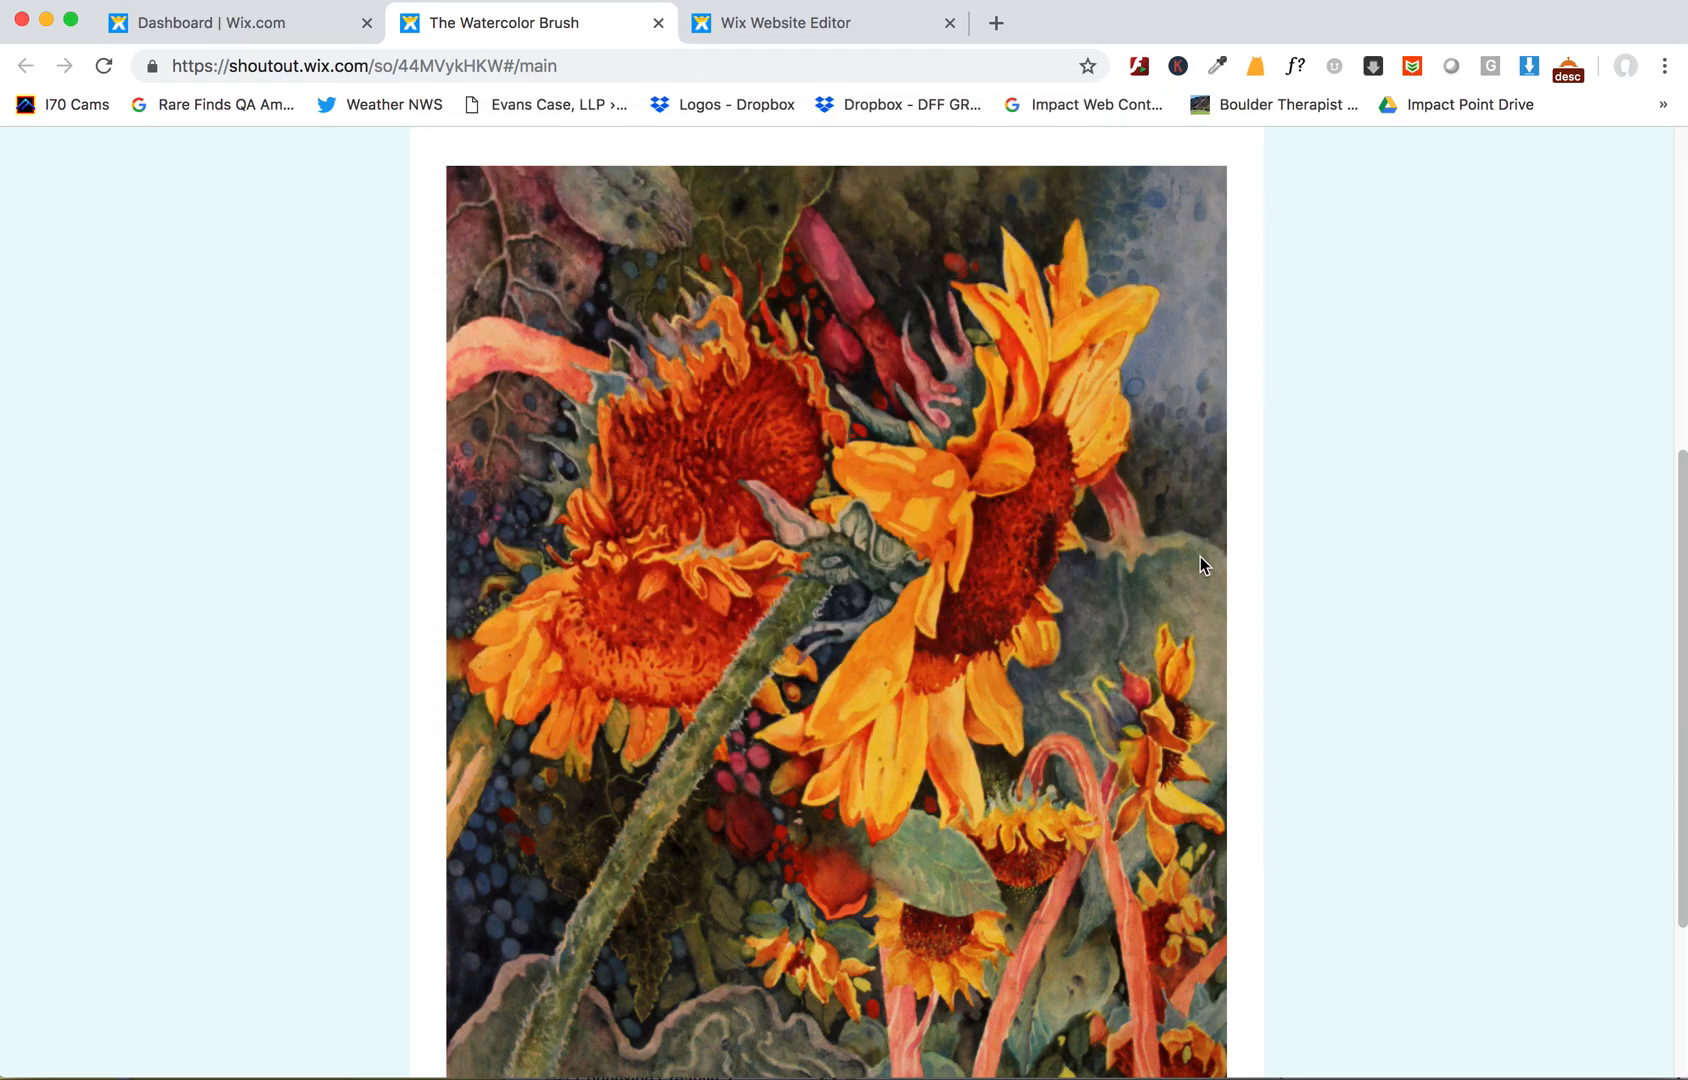
- Add a new line after the post text, upload sunflower-painting.jpg to the media library and insert it into the post
left_click(745, 24)
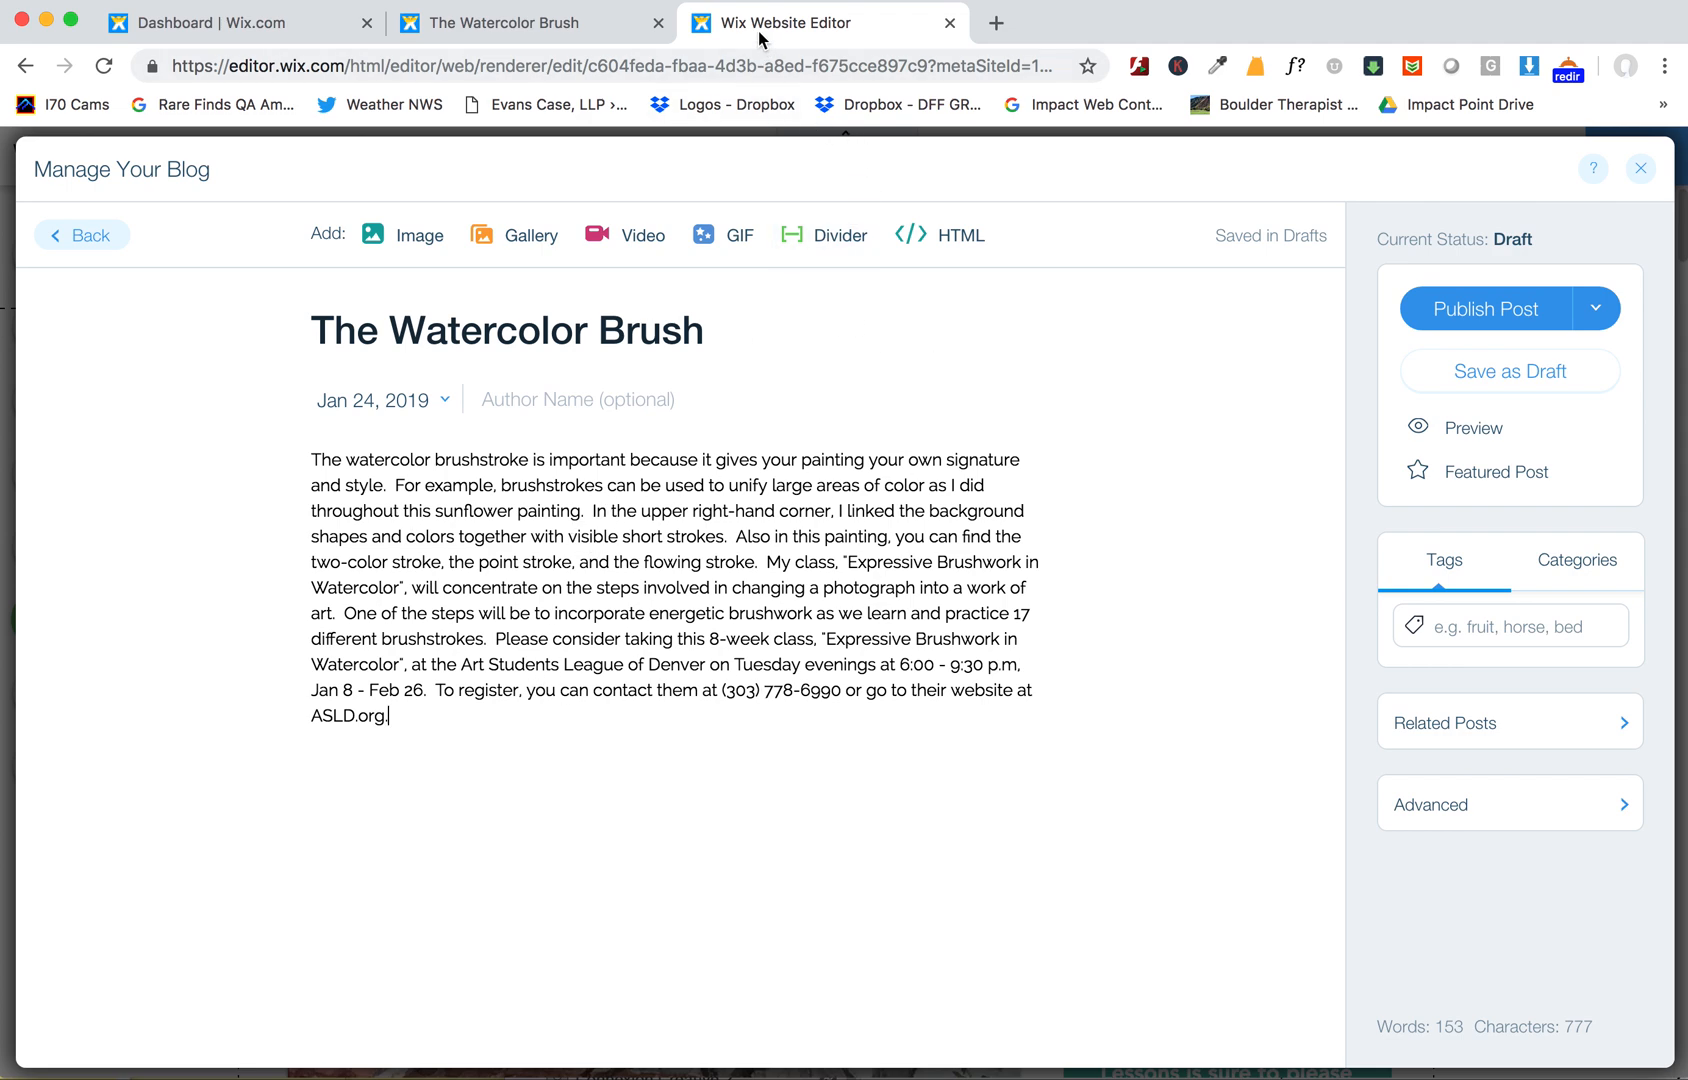
key("Return")
left_click(410, 238)
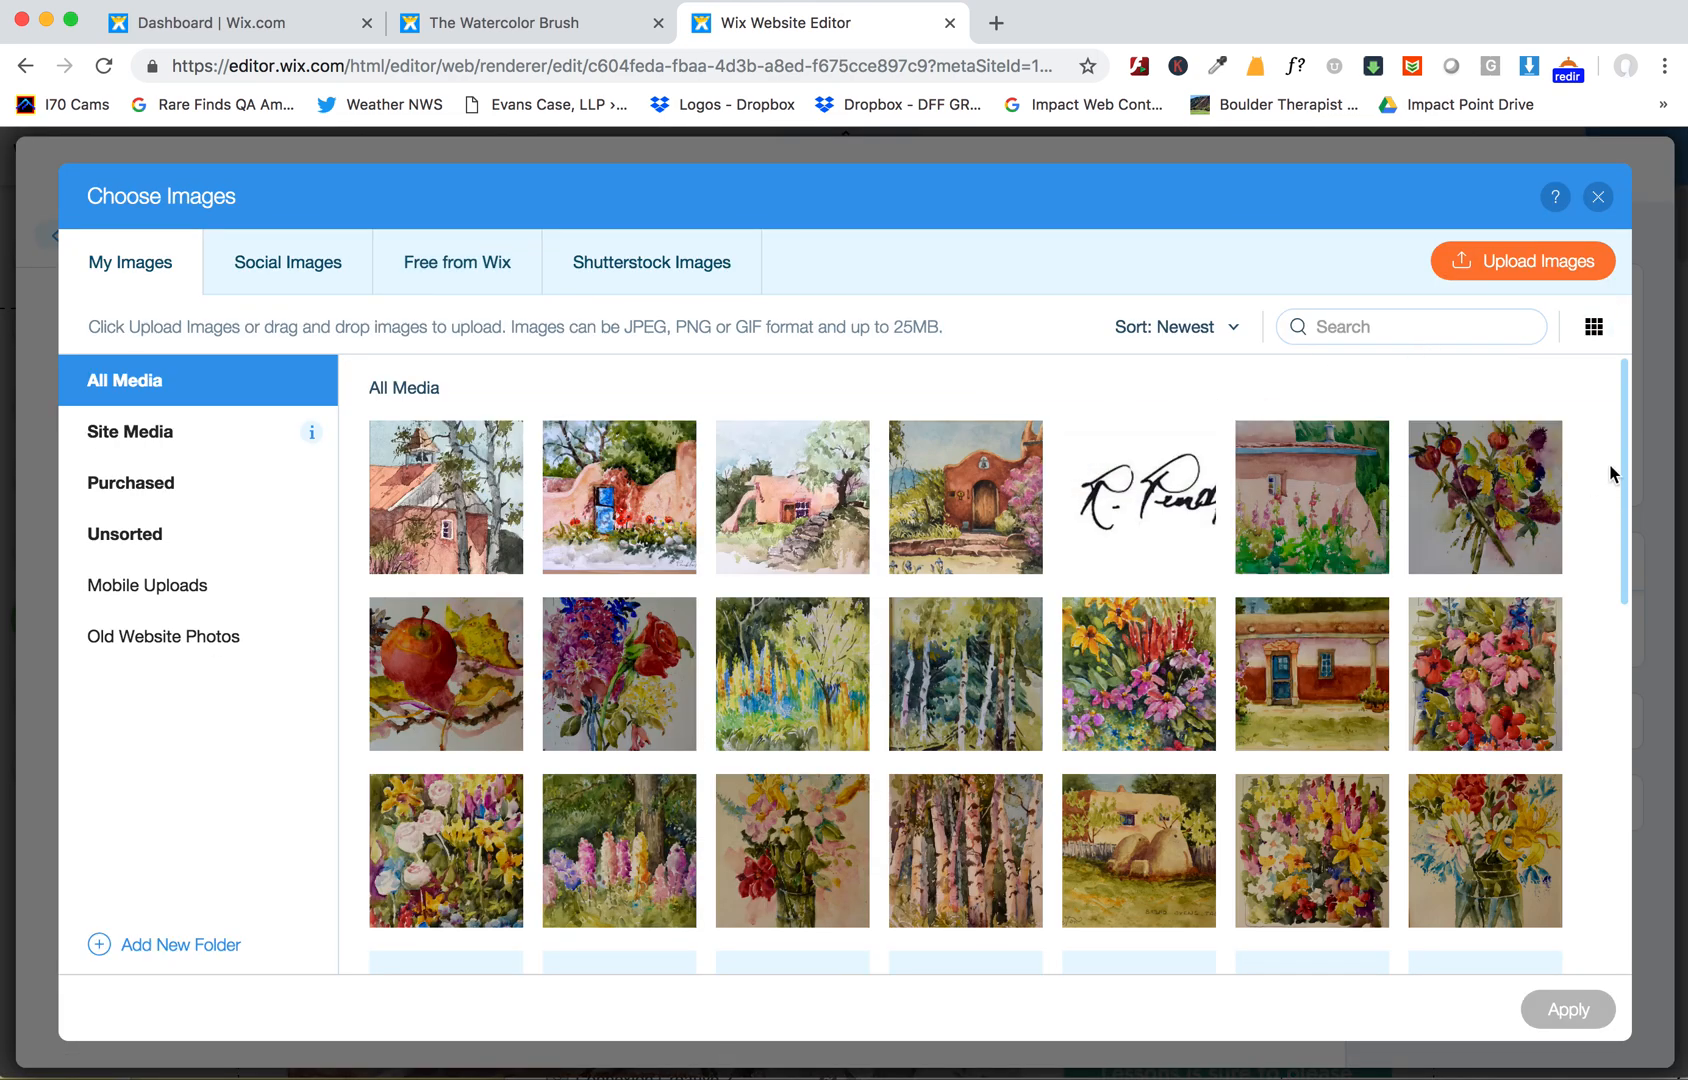
scroll(1600, 550, "down", 10)
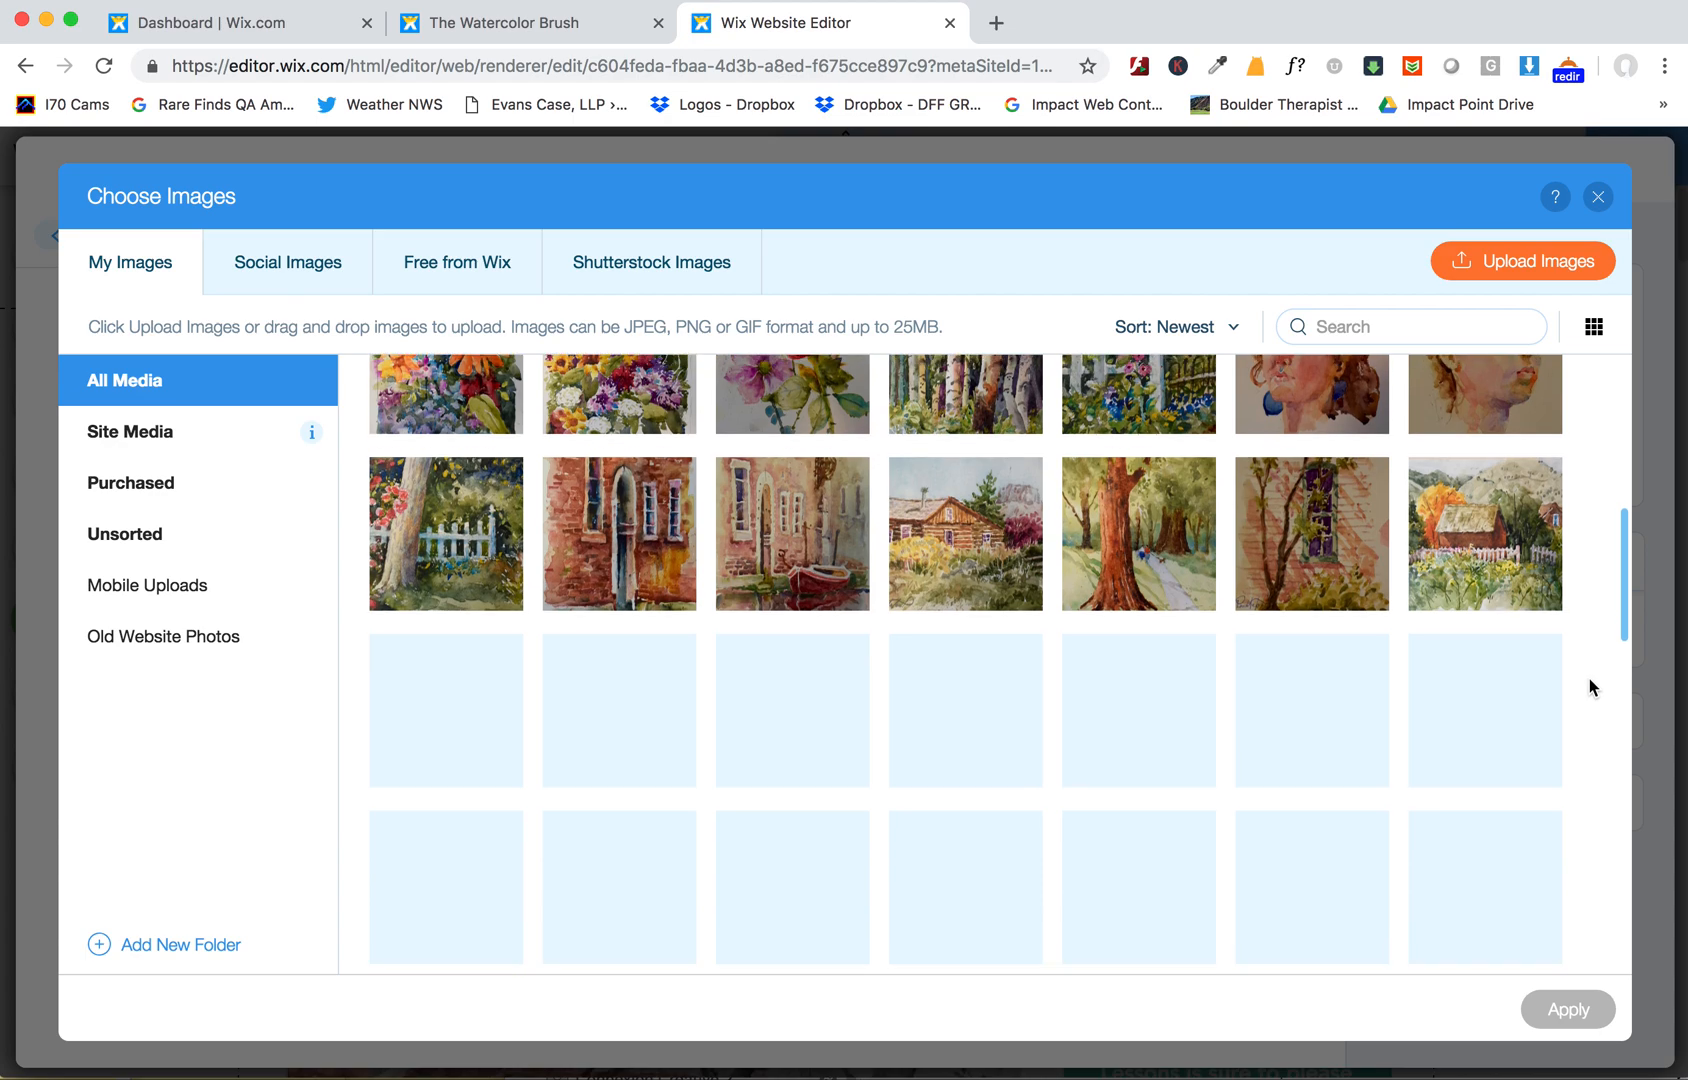
scroll(1590, 686, "down", 2)
scroll(1590, 690, "down", 4)
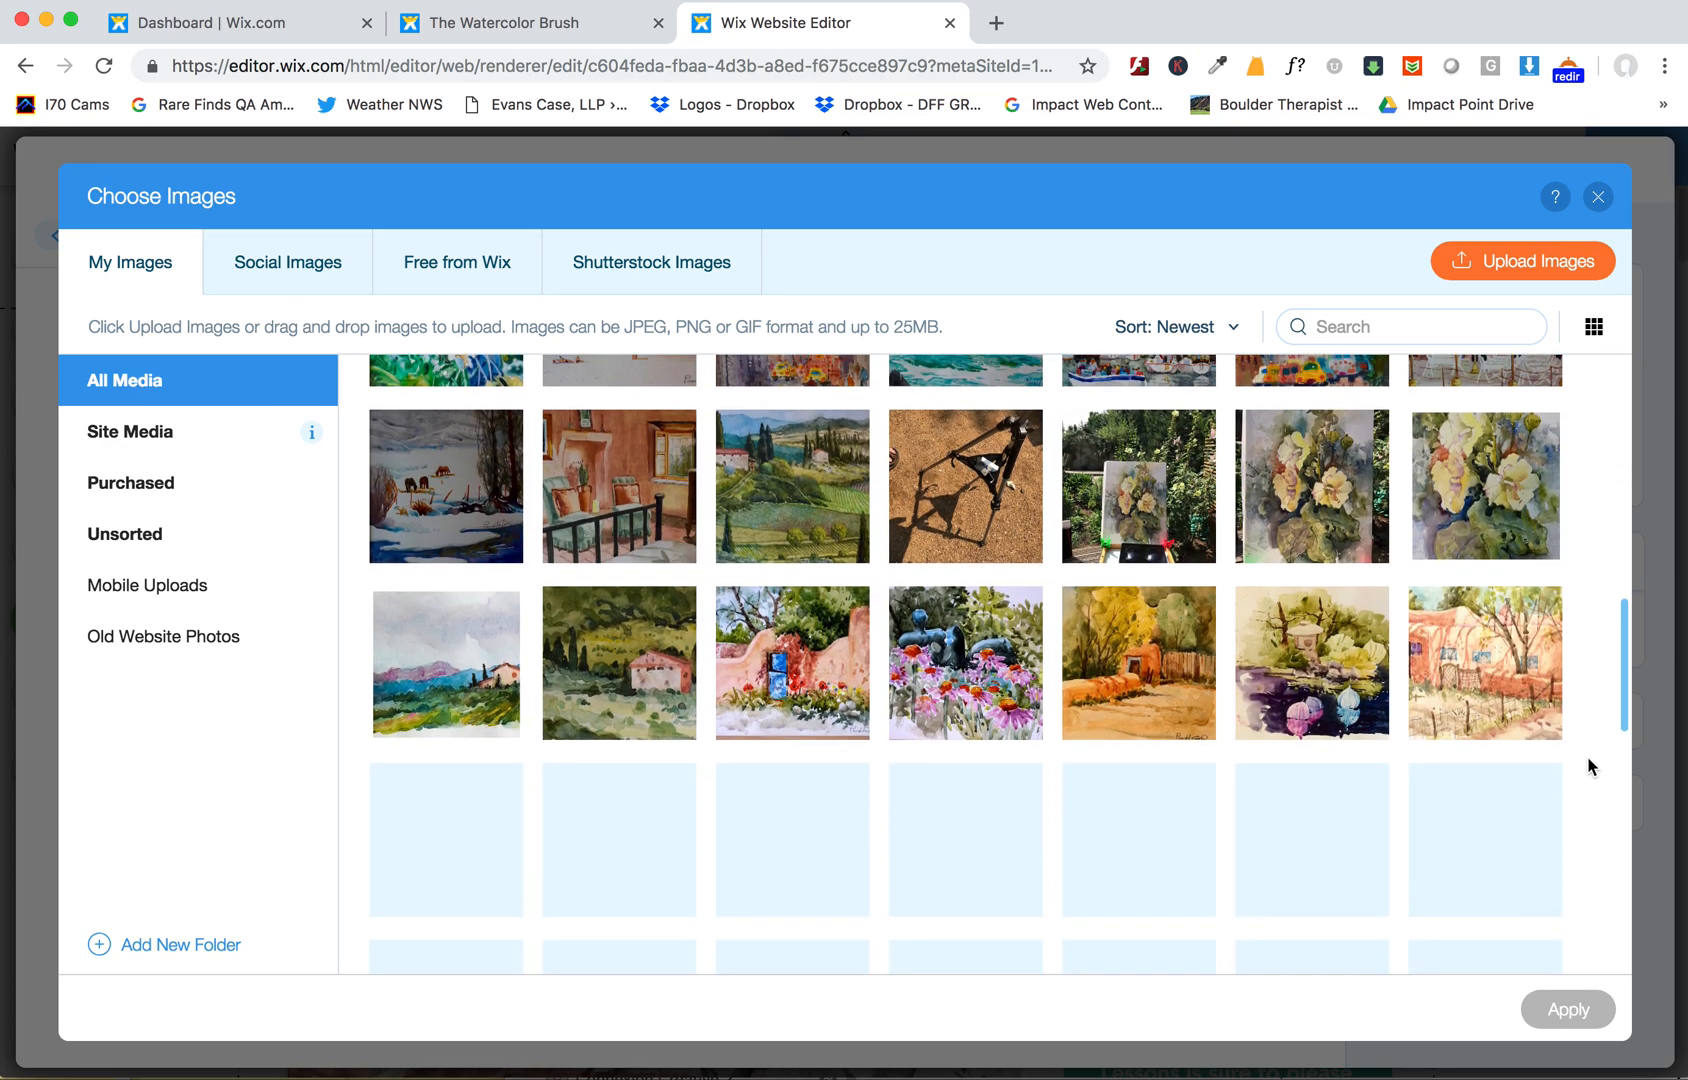
scroll(1588, 810, "down", 2)
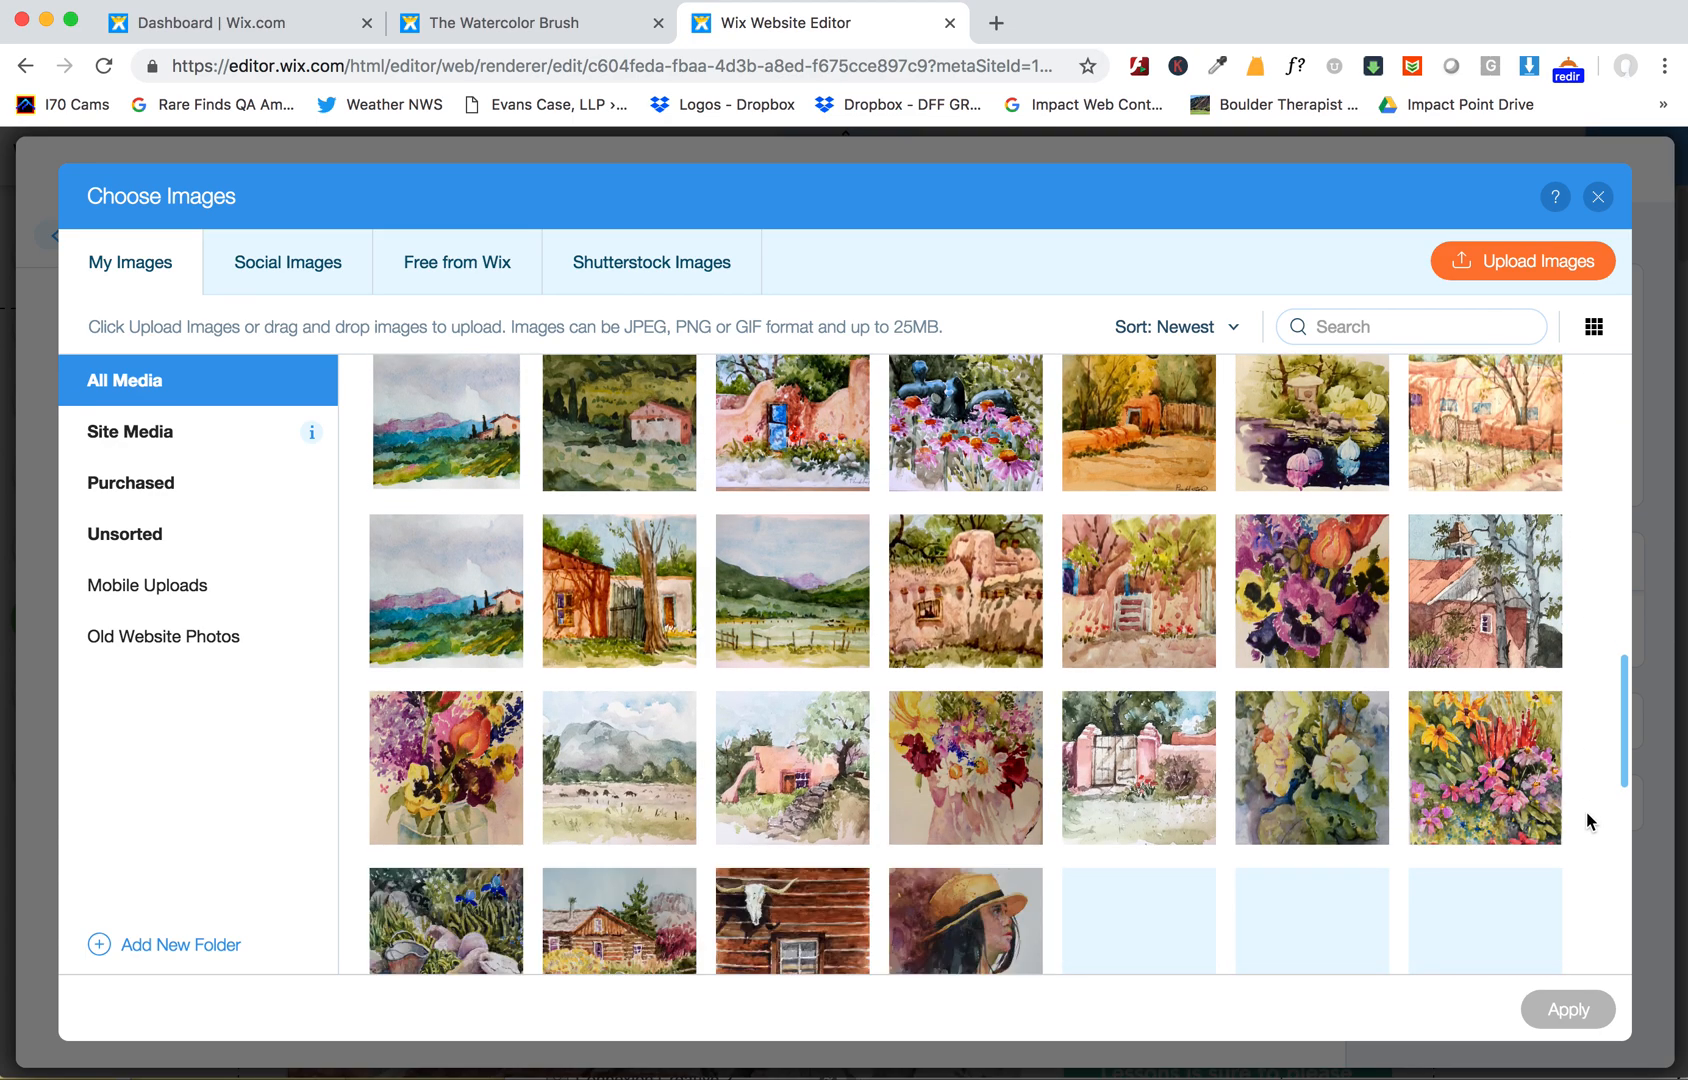
scroll(1605, 560, "up", 15)
left_click(1522, 261)
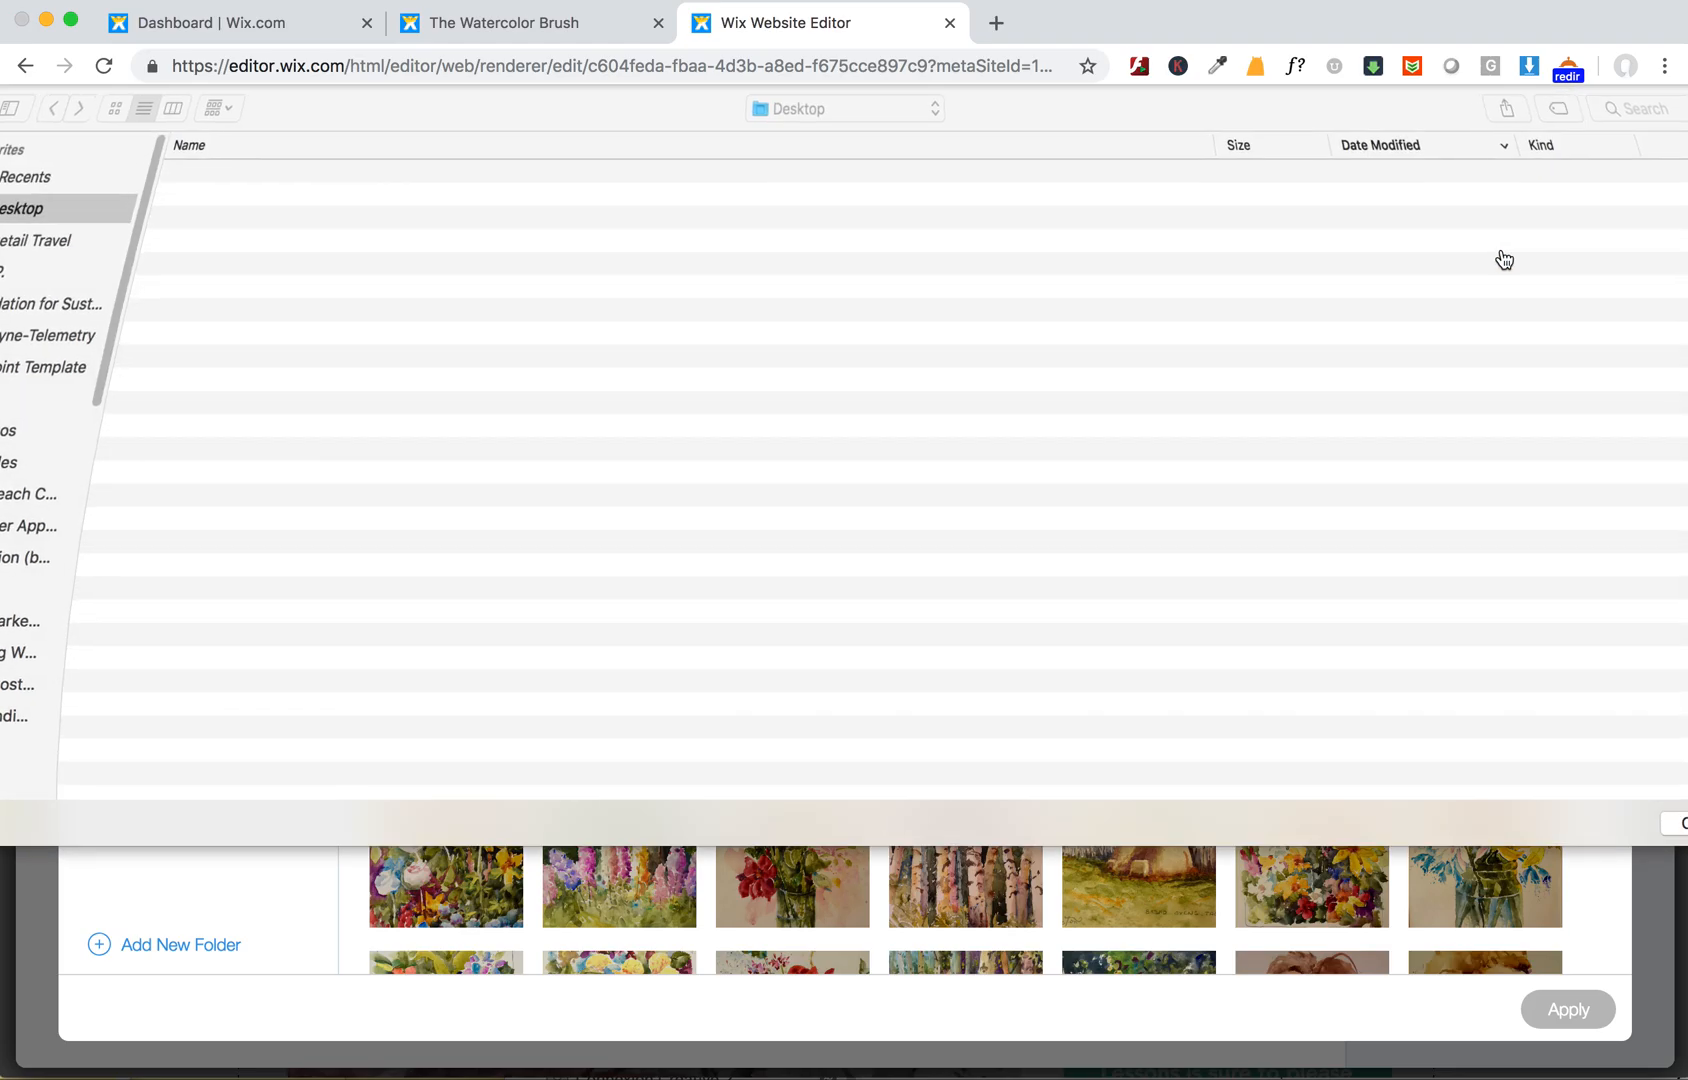
double_click(190, 174)
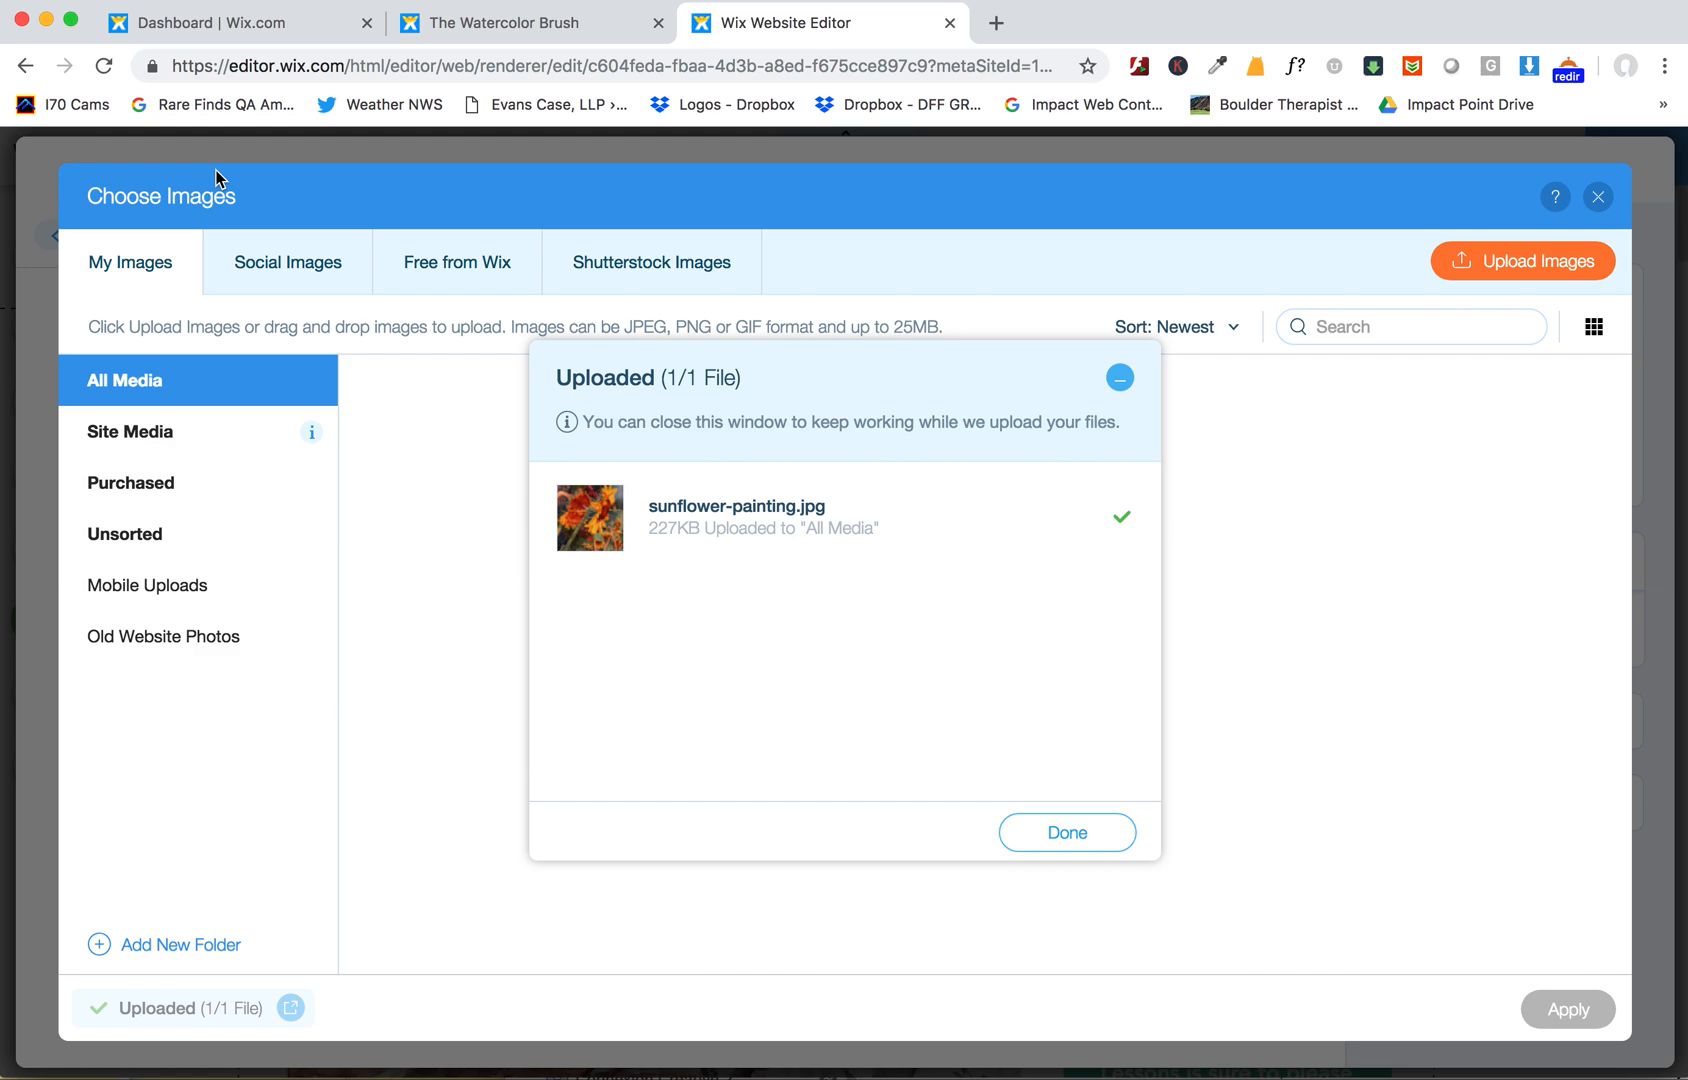
left_click(1066, 833)
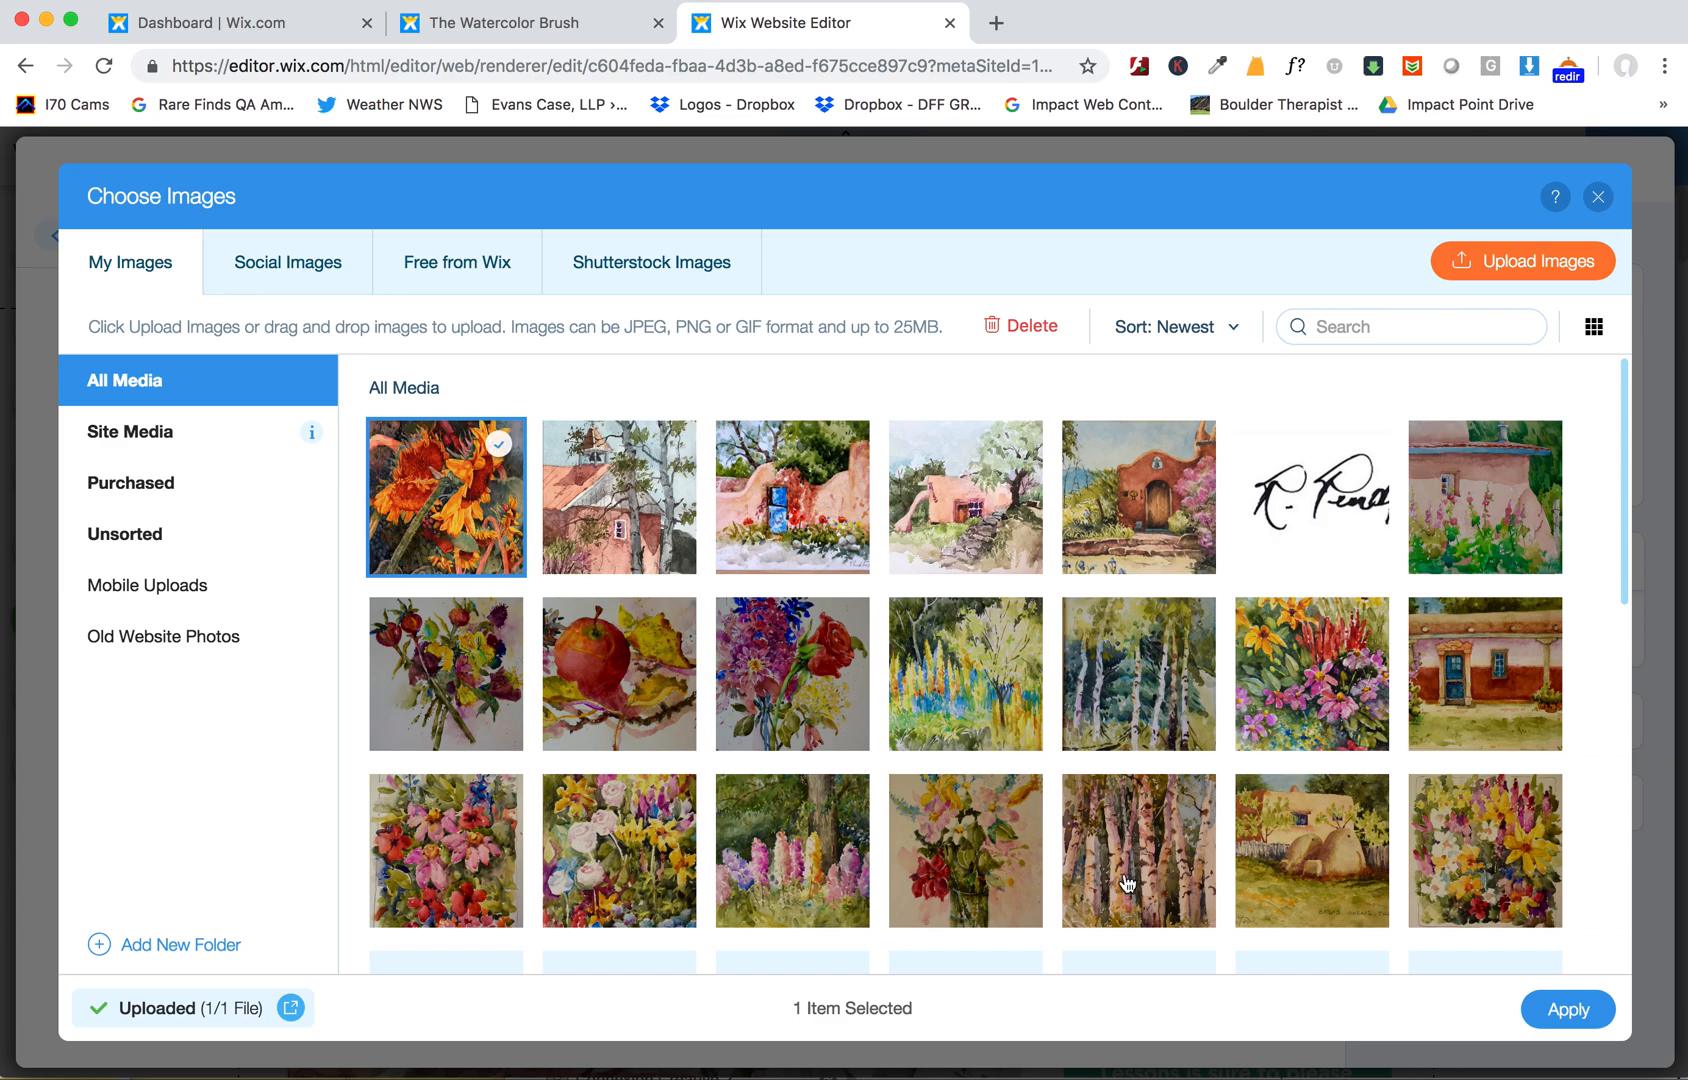
left_click(1562, 1009)
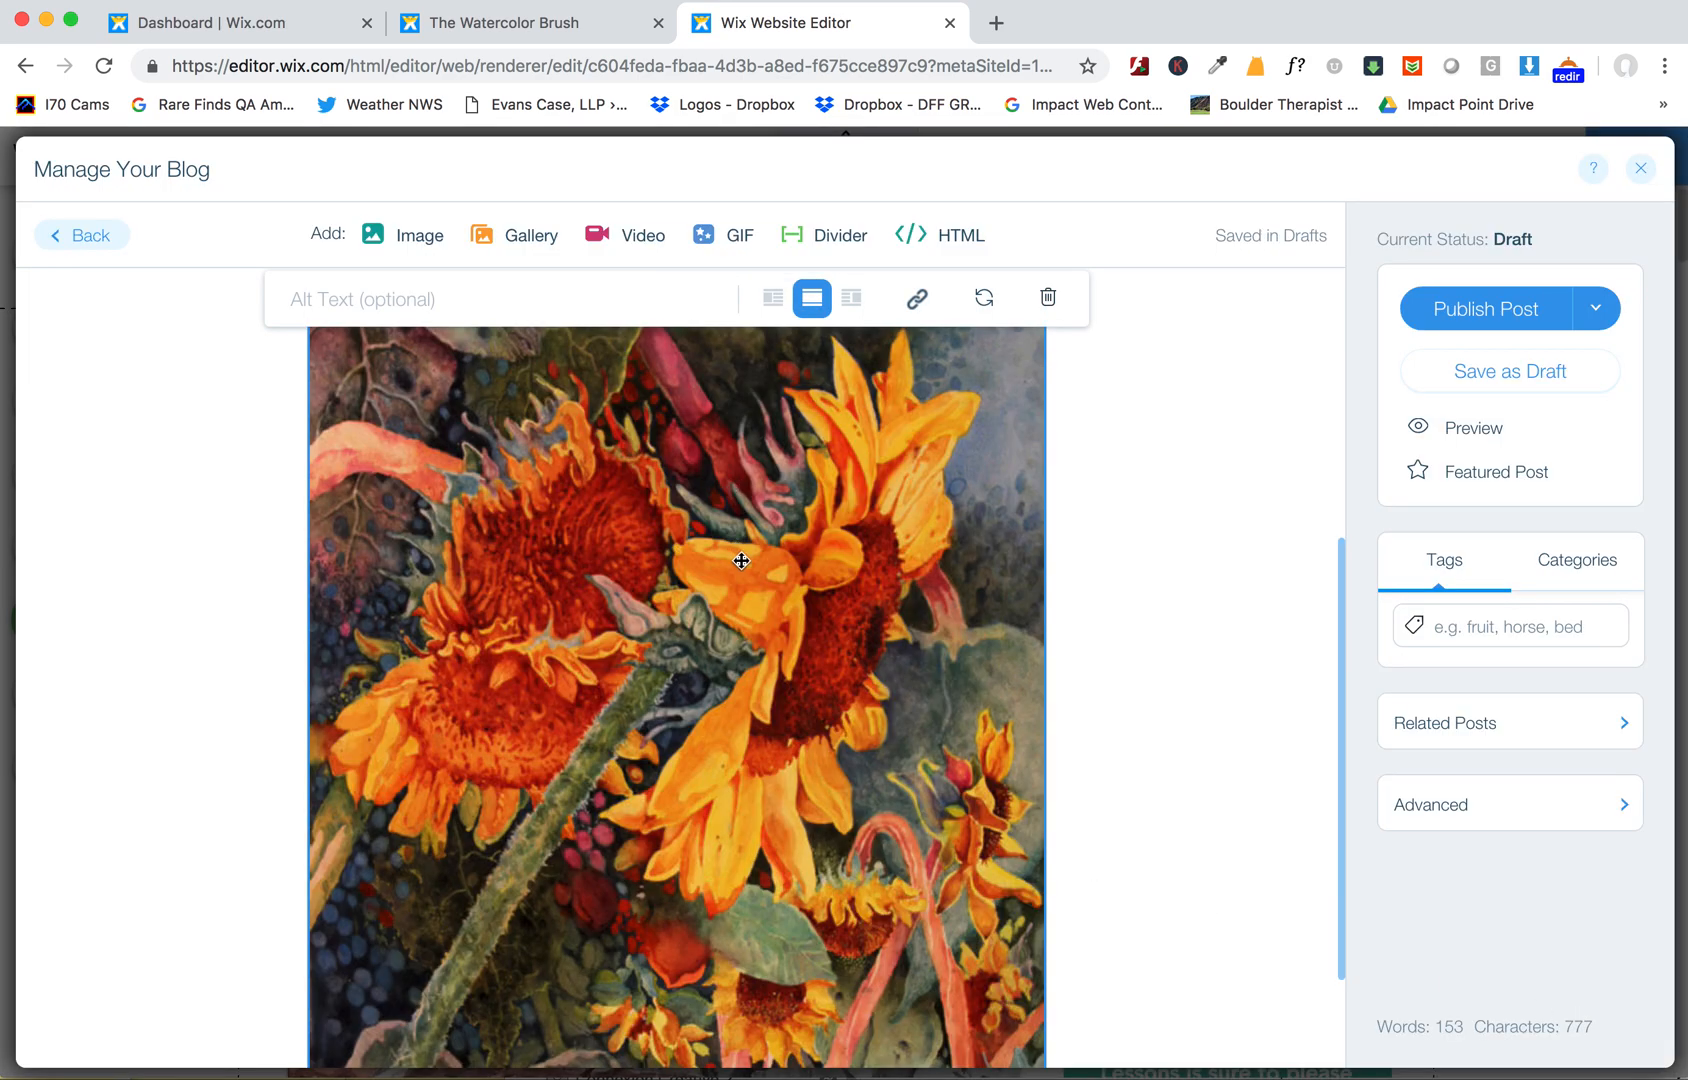
- Set the inserted image's alt text to "Sunflower Watercolor Painting by" followed by the artist's name
scroll(741, 560, "up", 5)
left_click(441, 688)
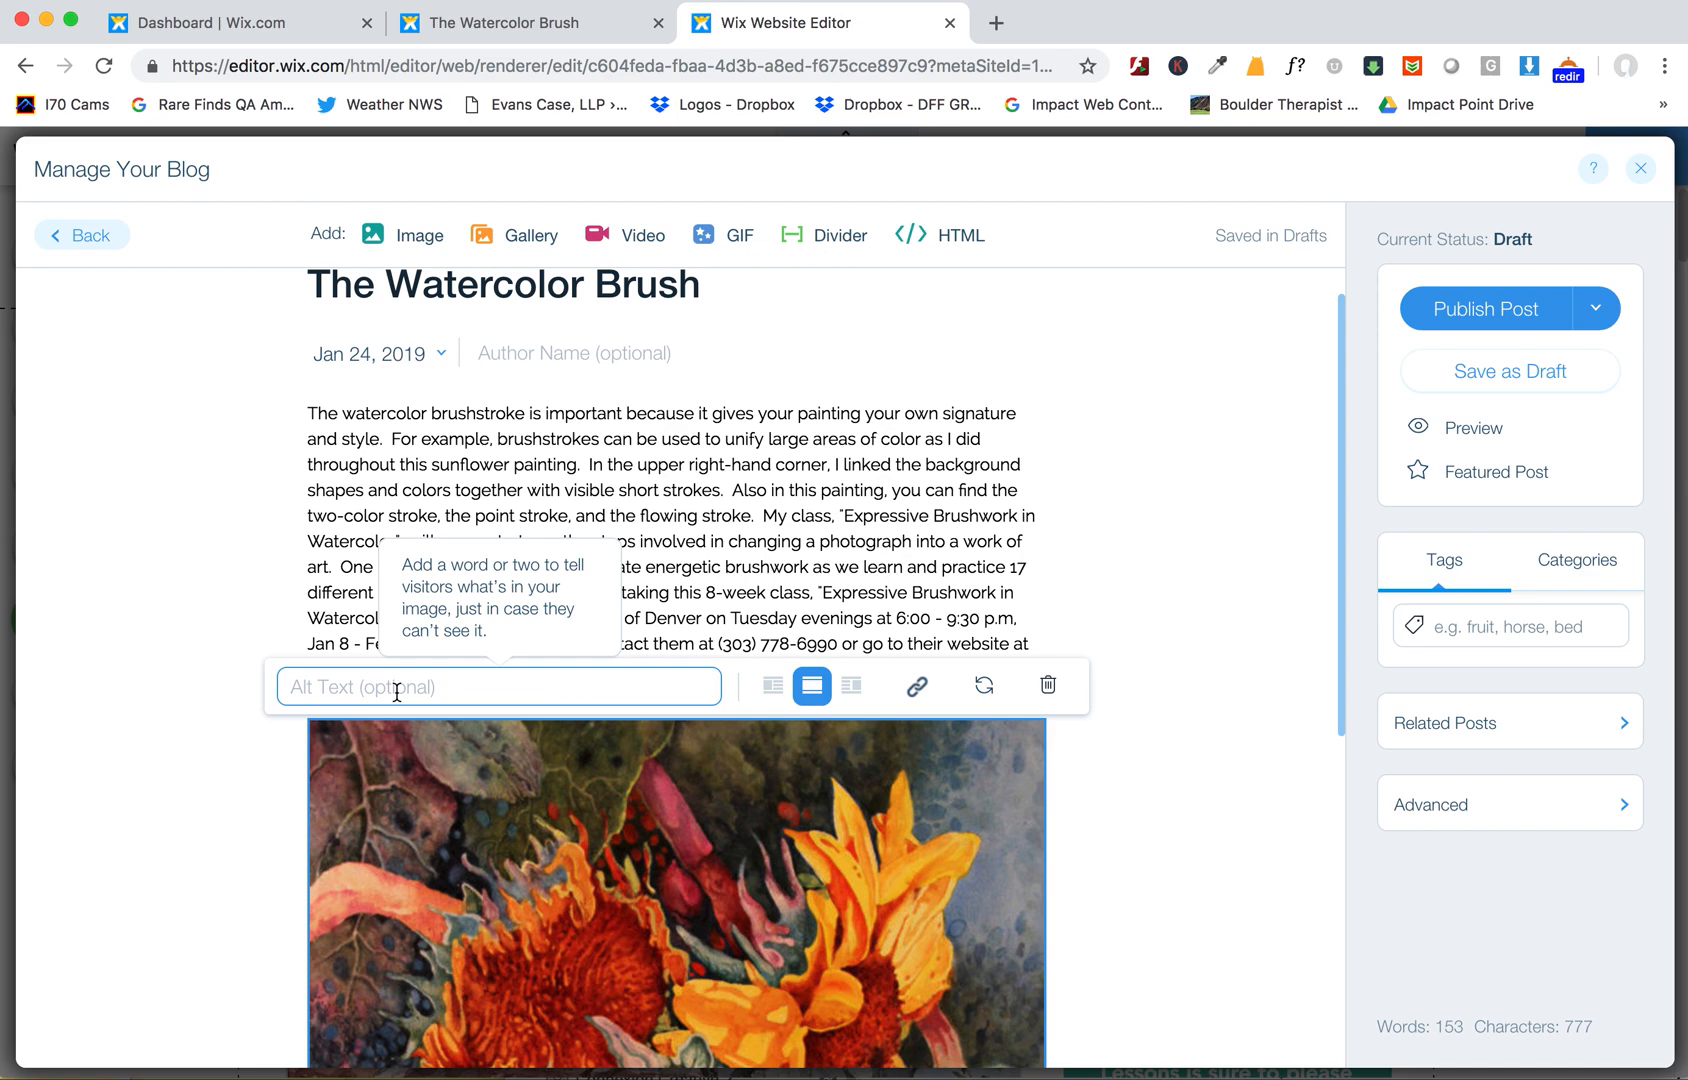
type("Wat")
key("BackSpace")
type("Sunflower")
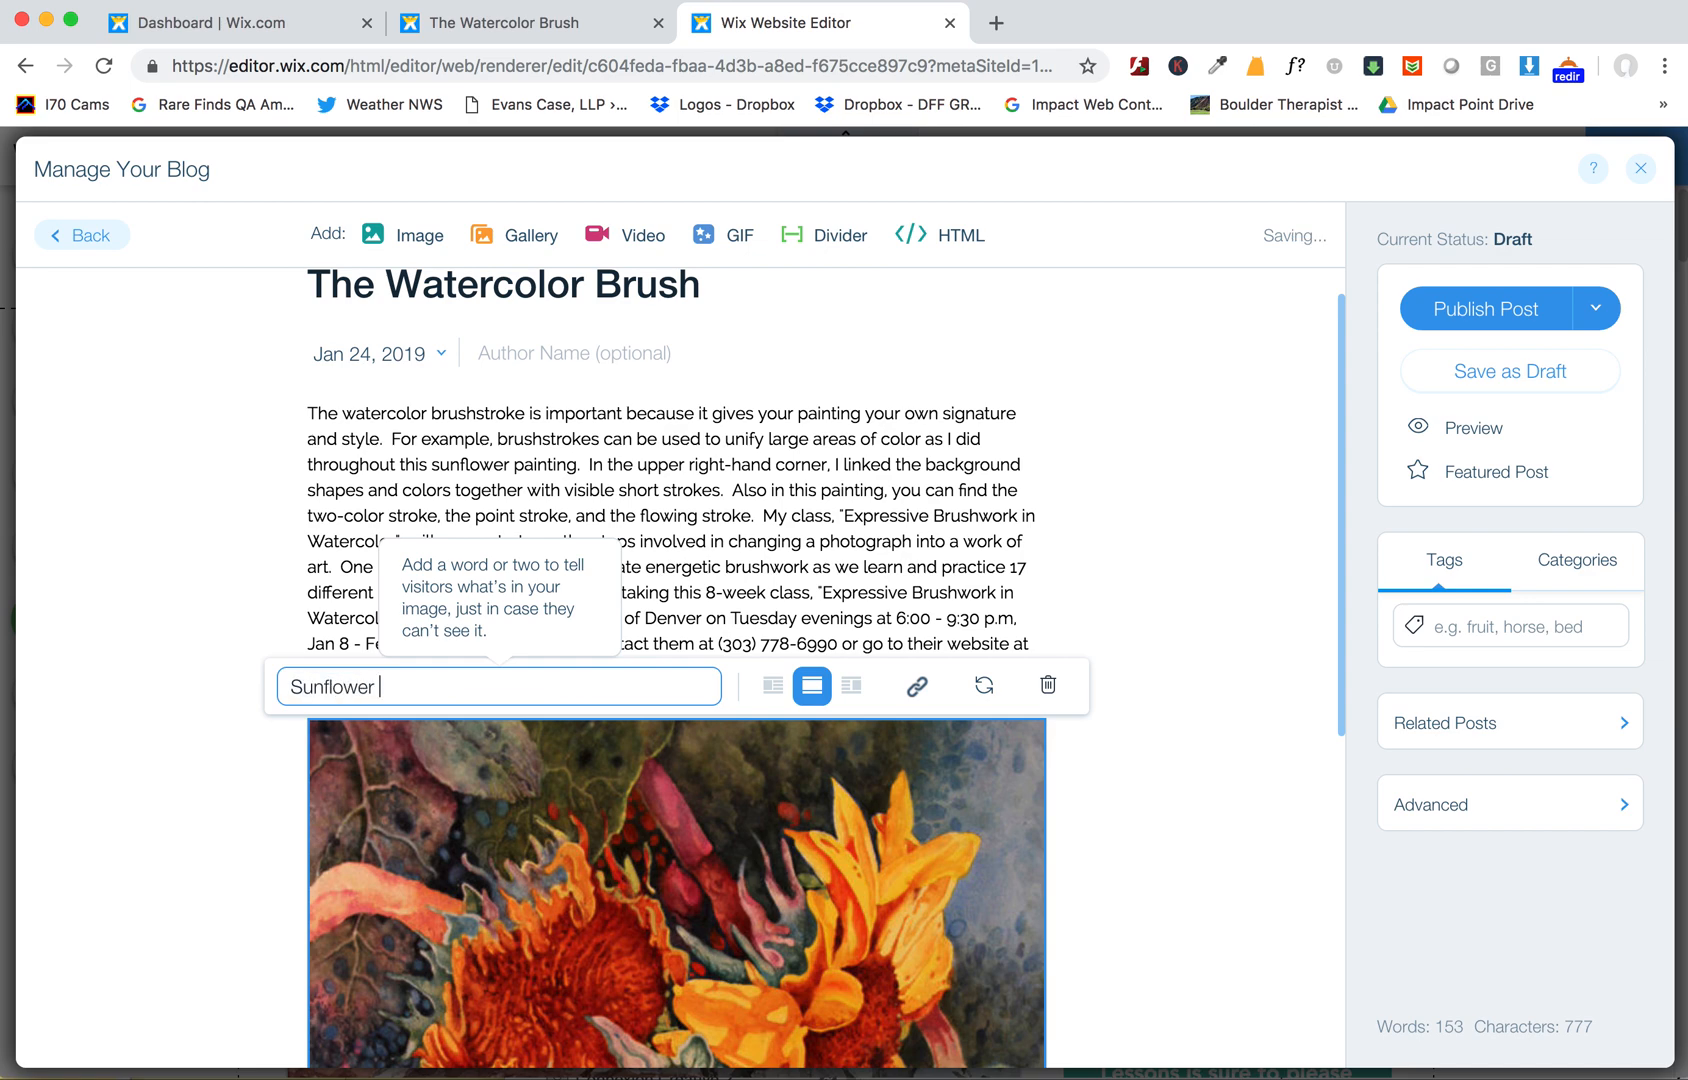
type(" Watercolor Painting by Dennis Pendleton")
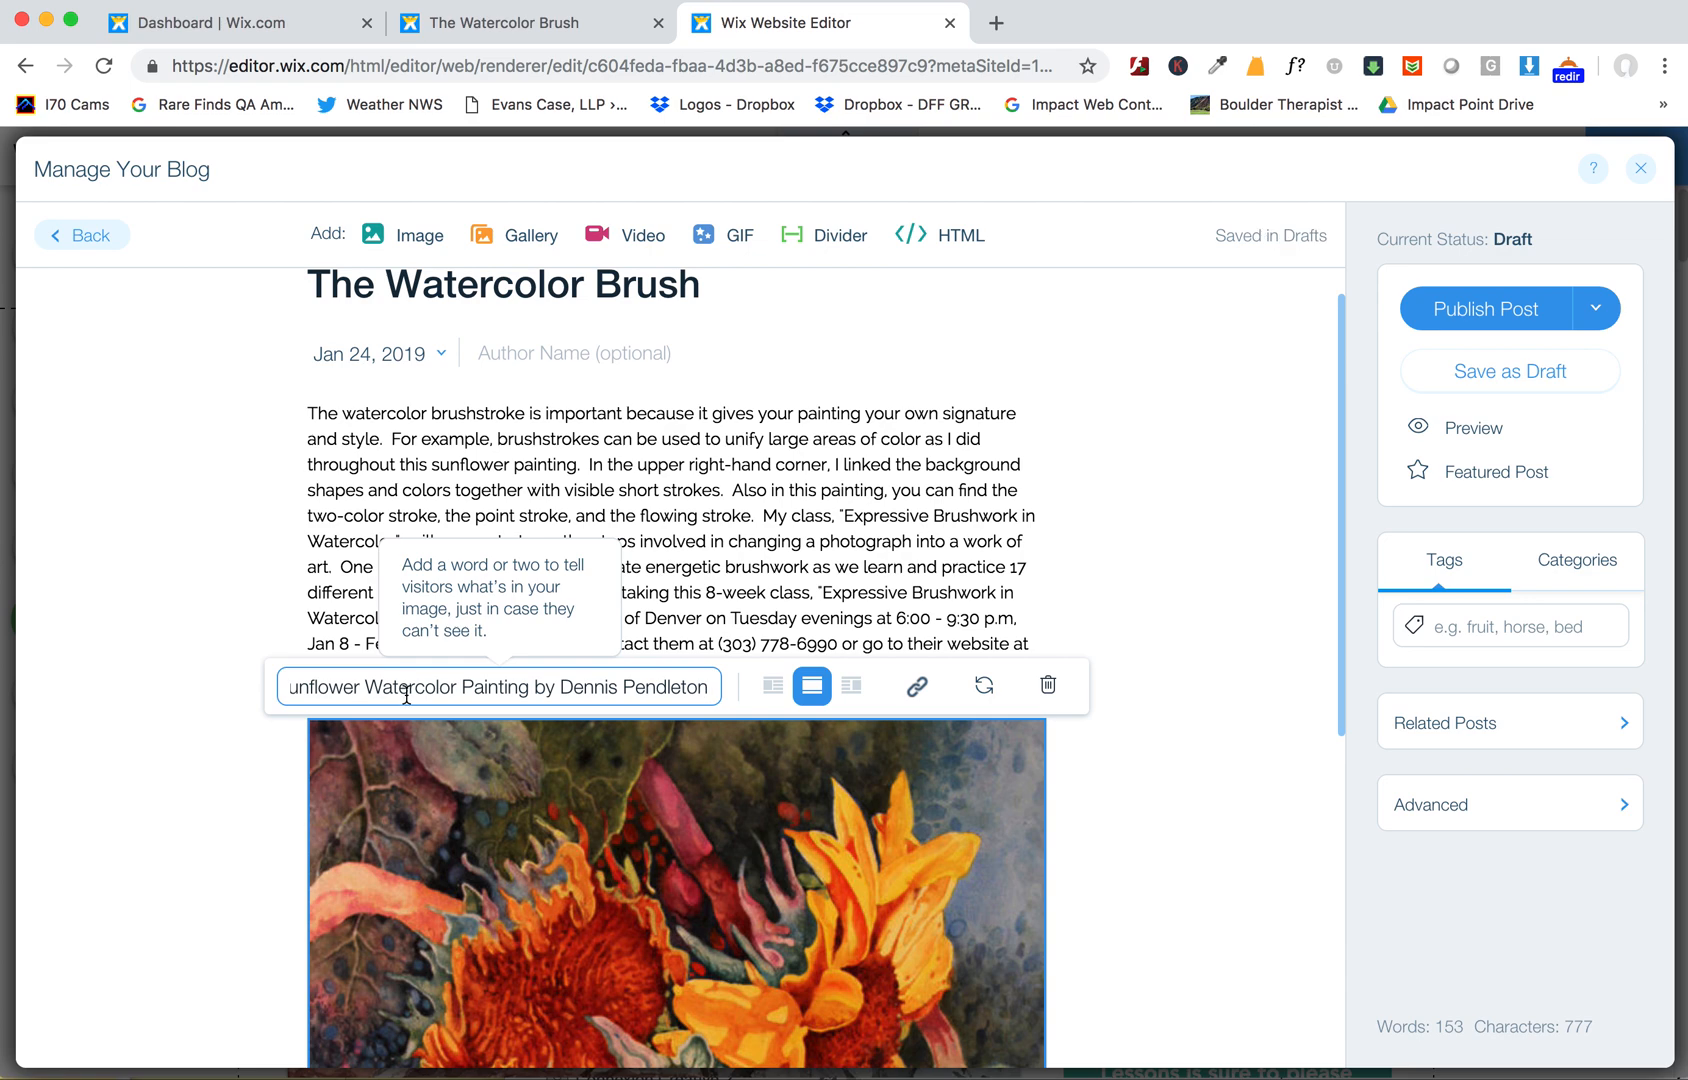
scroll(831, 973, "down", 4)
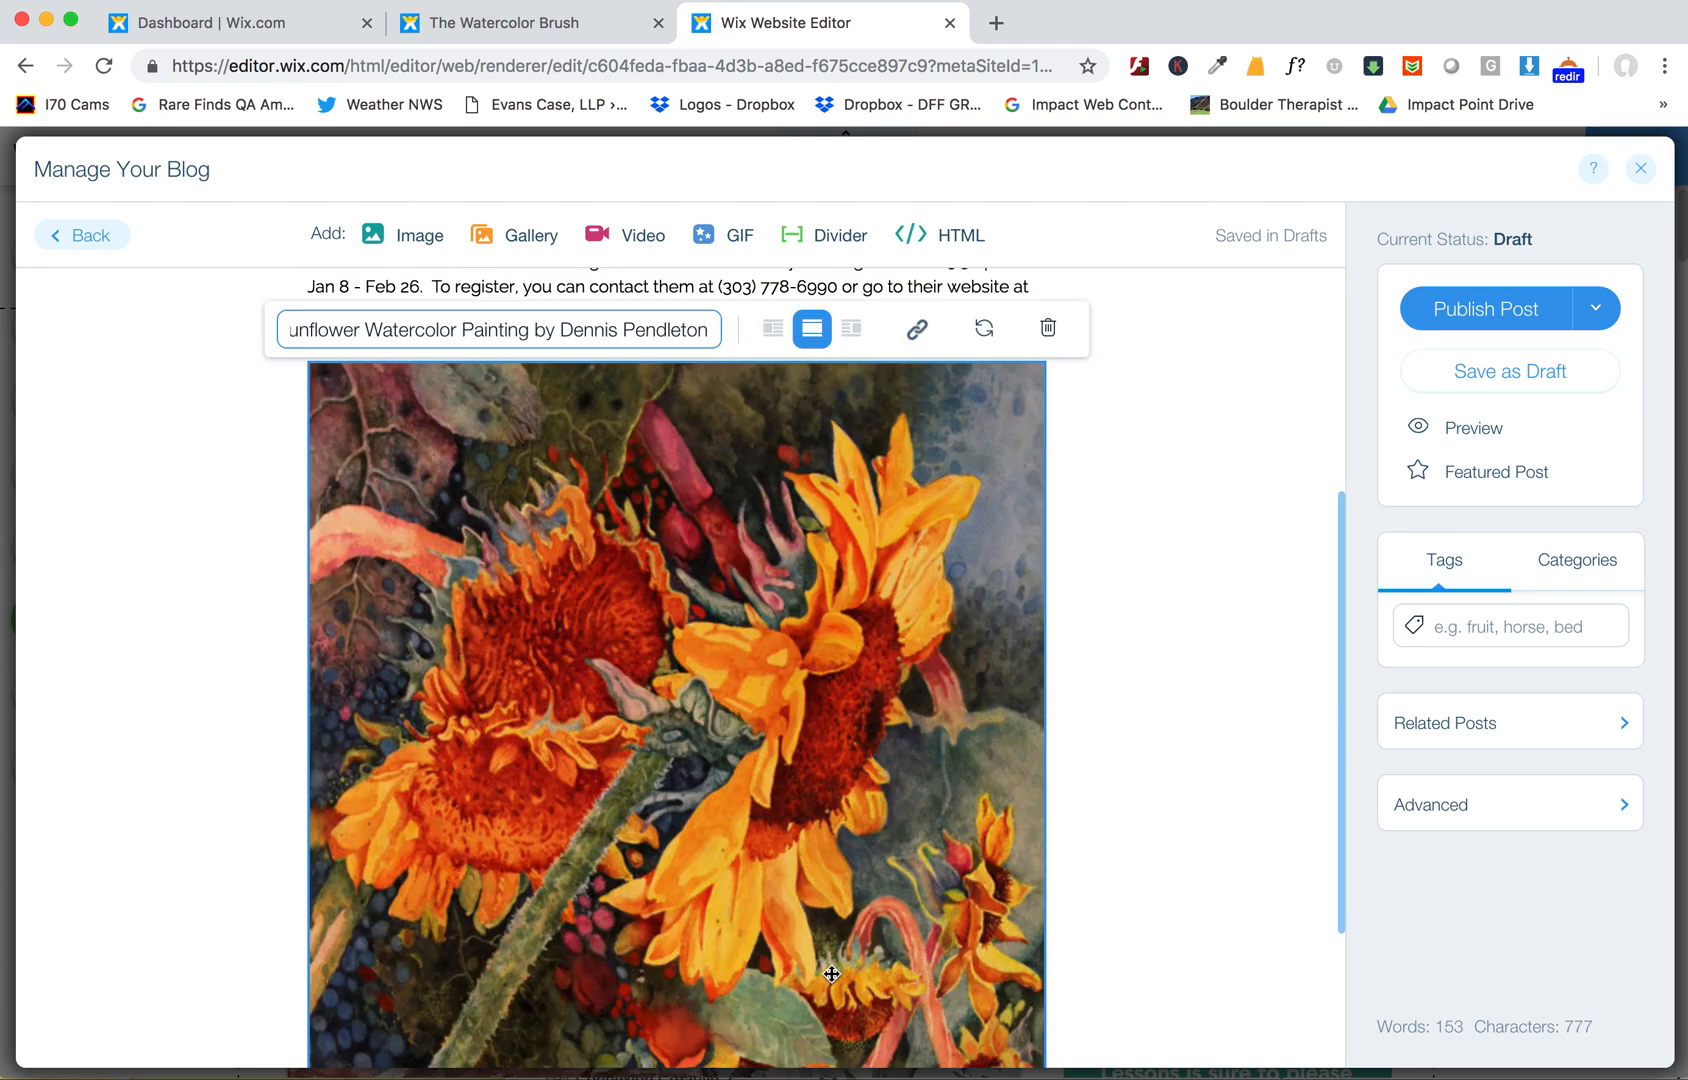
scroll(831, 973, "up", 5)
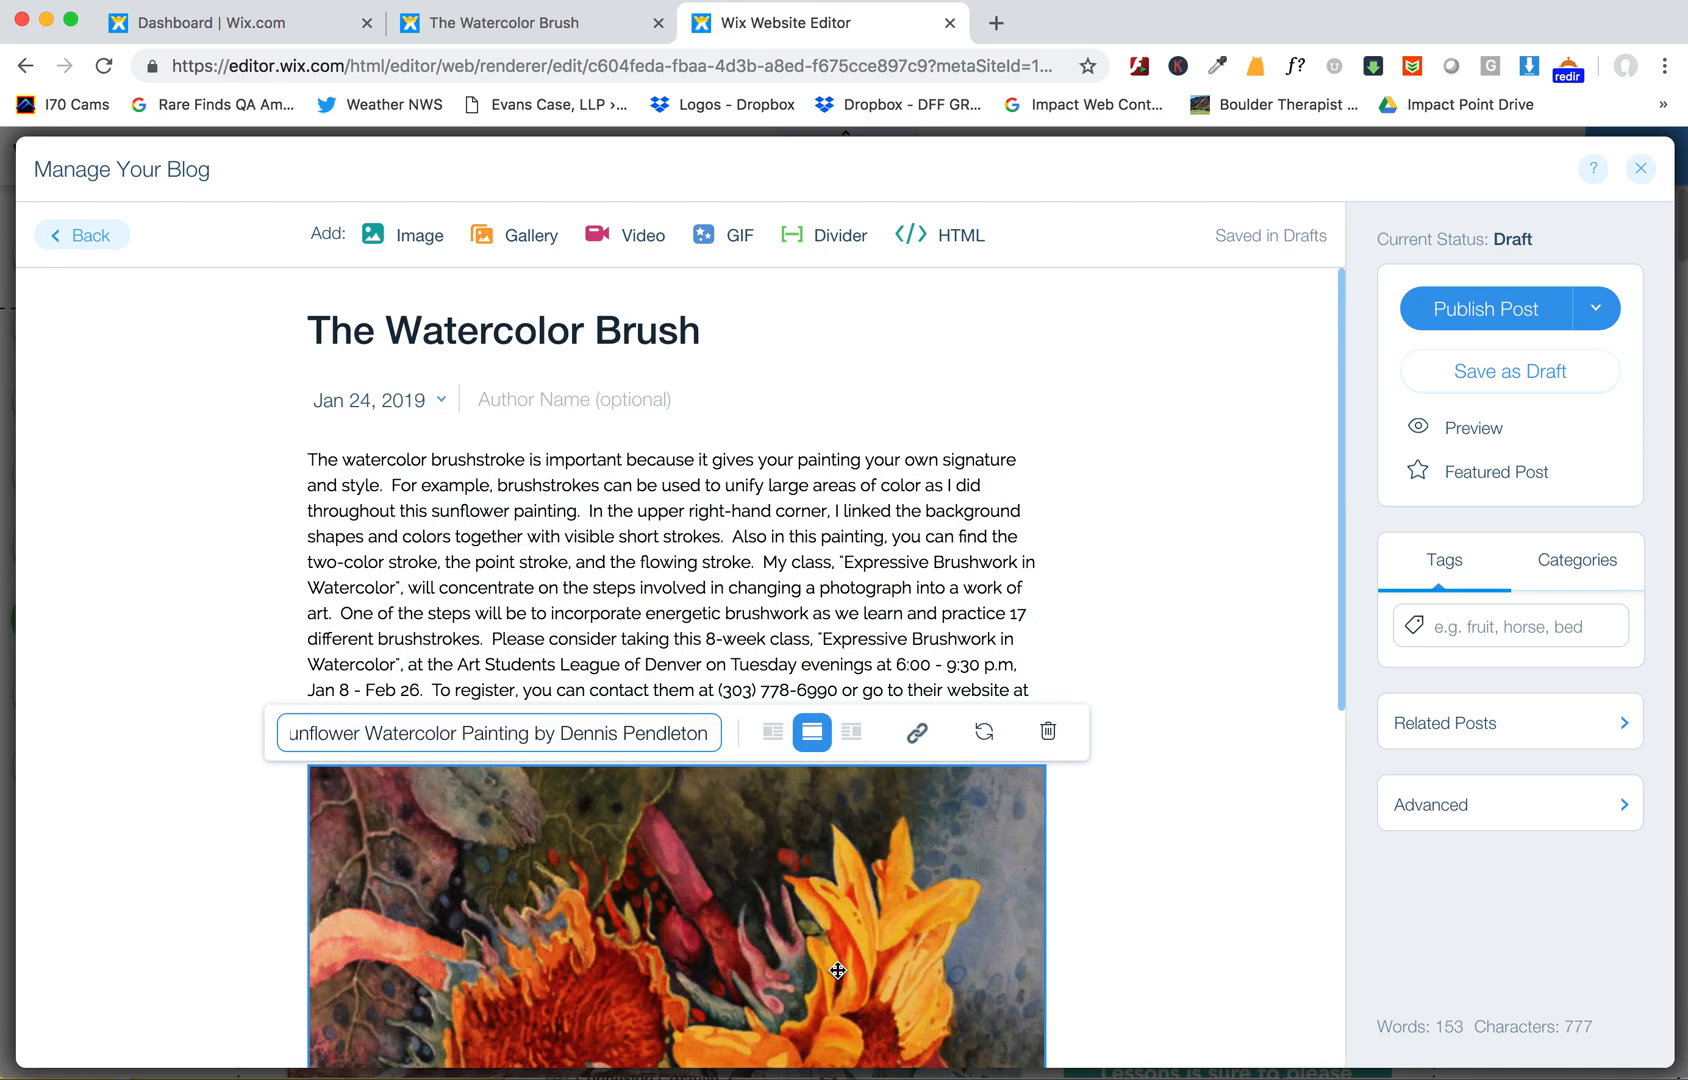
left_click(682, 641)
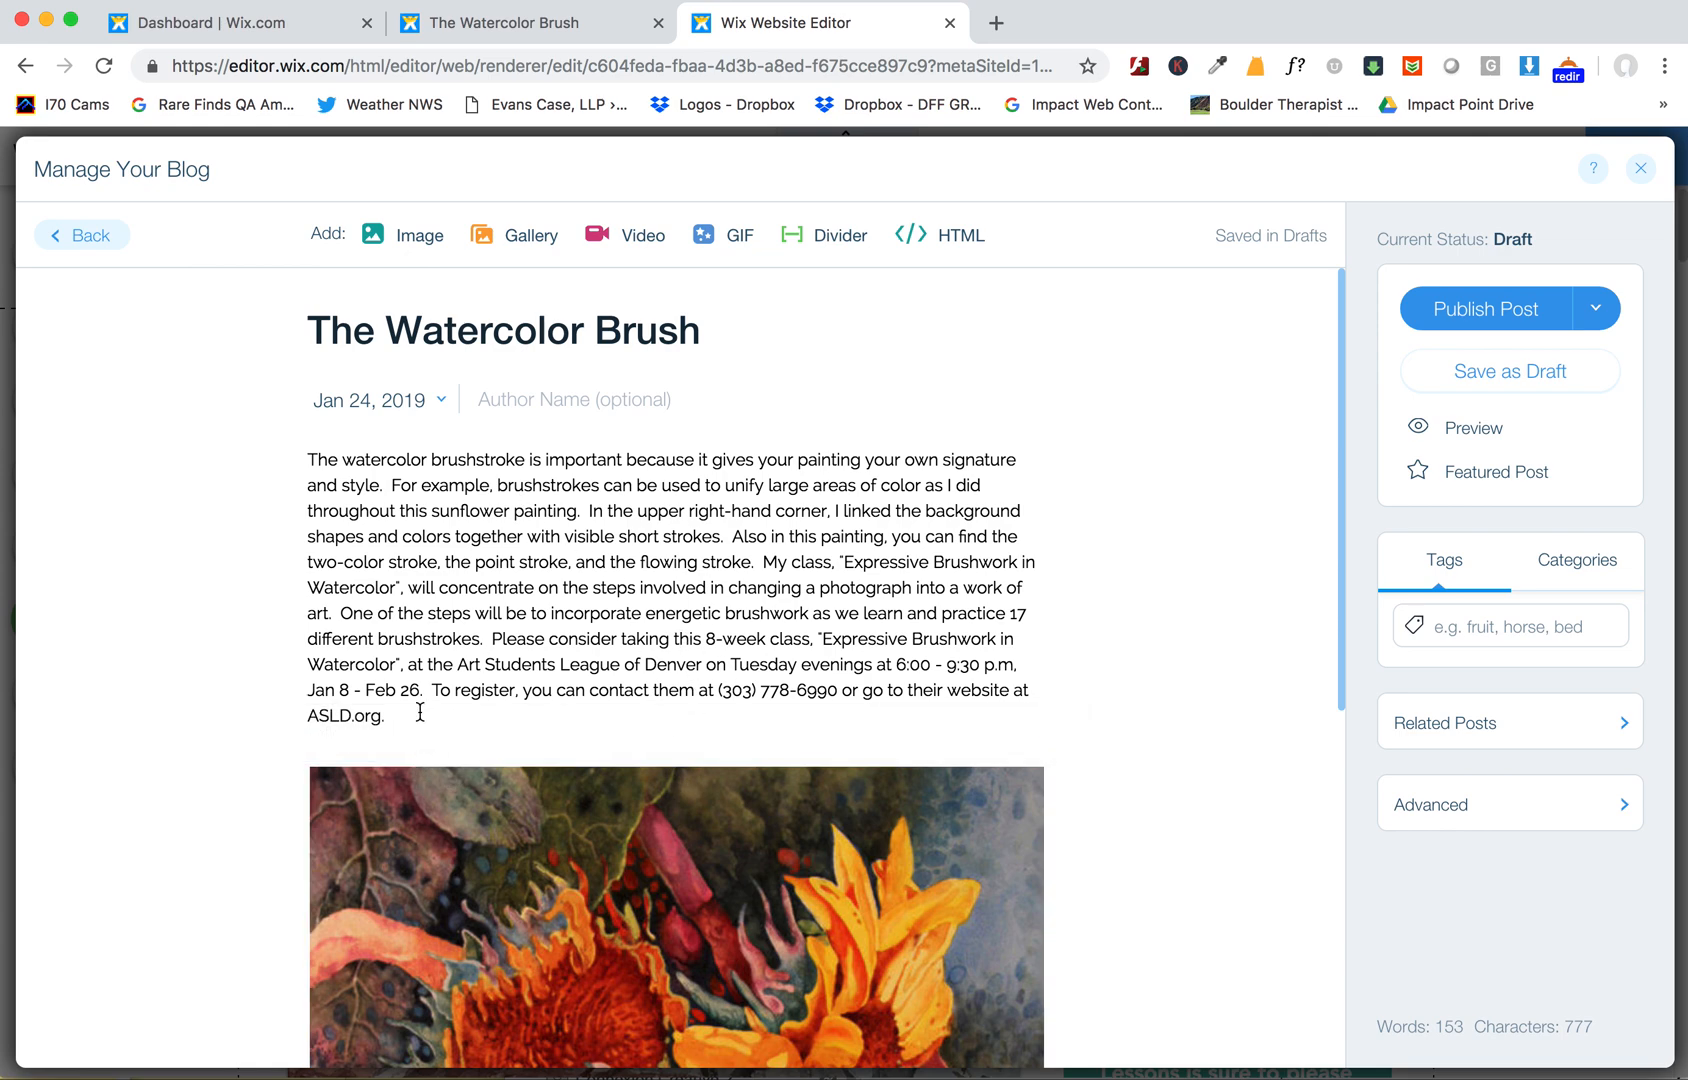
- Compare the blog post draft with the original email campaign page
left_click(528, 30)
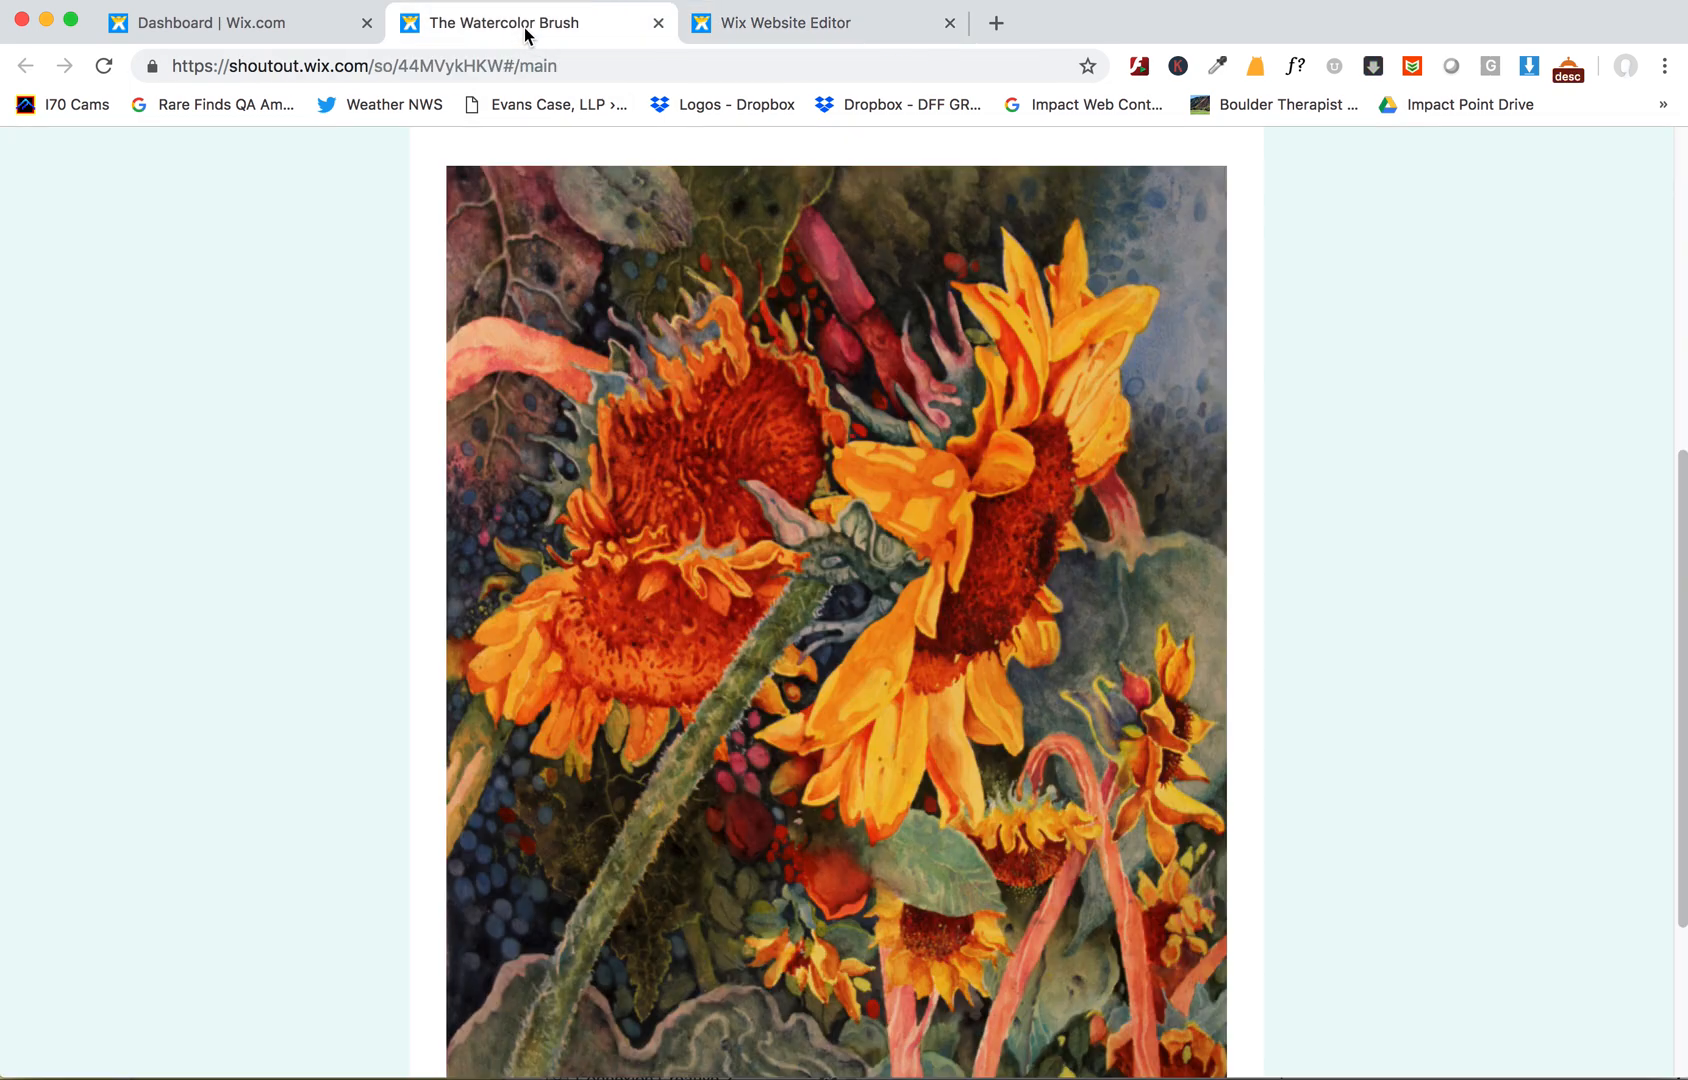
scroll(917, 580, "down", 3)
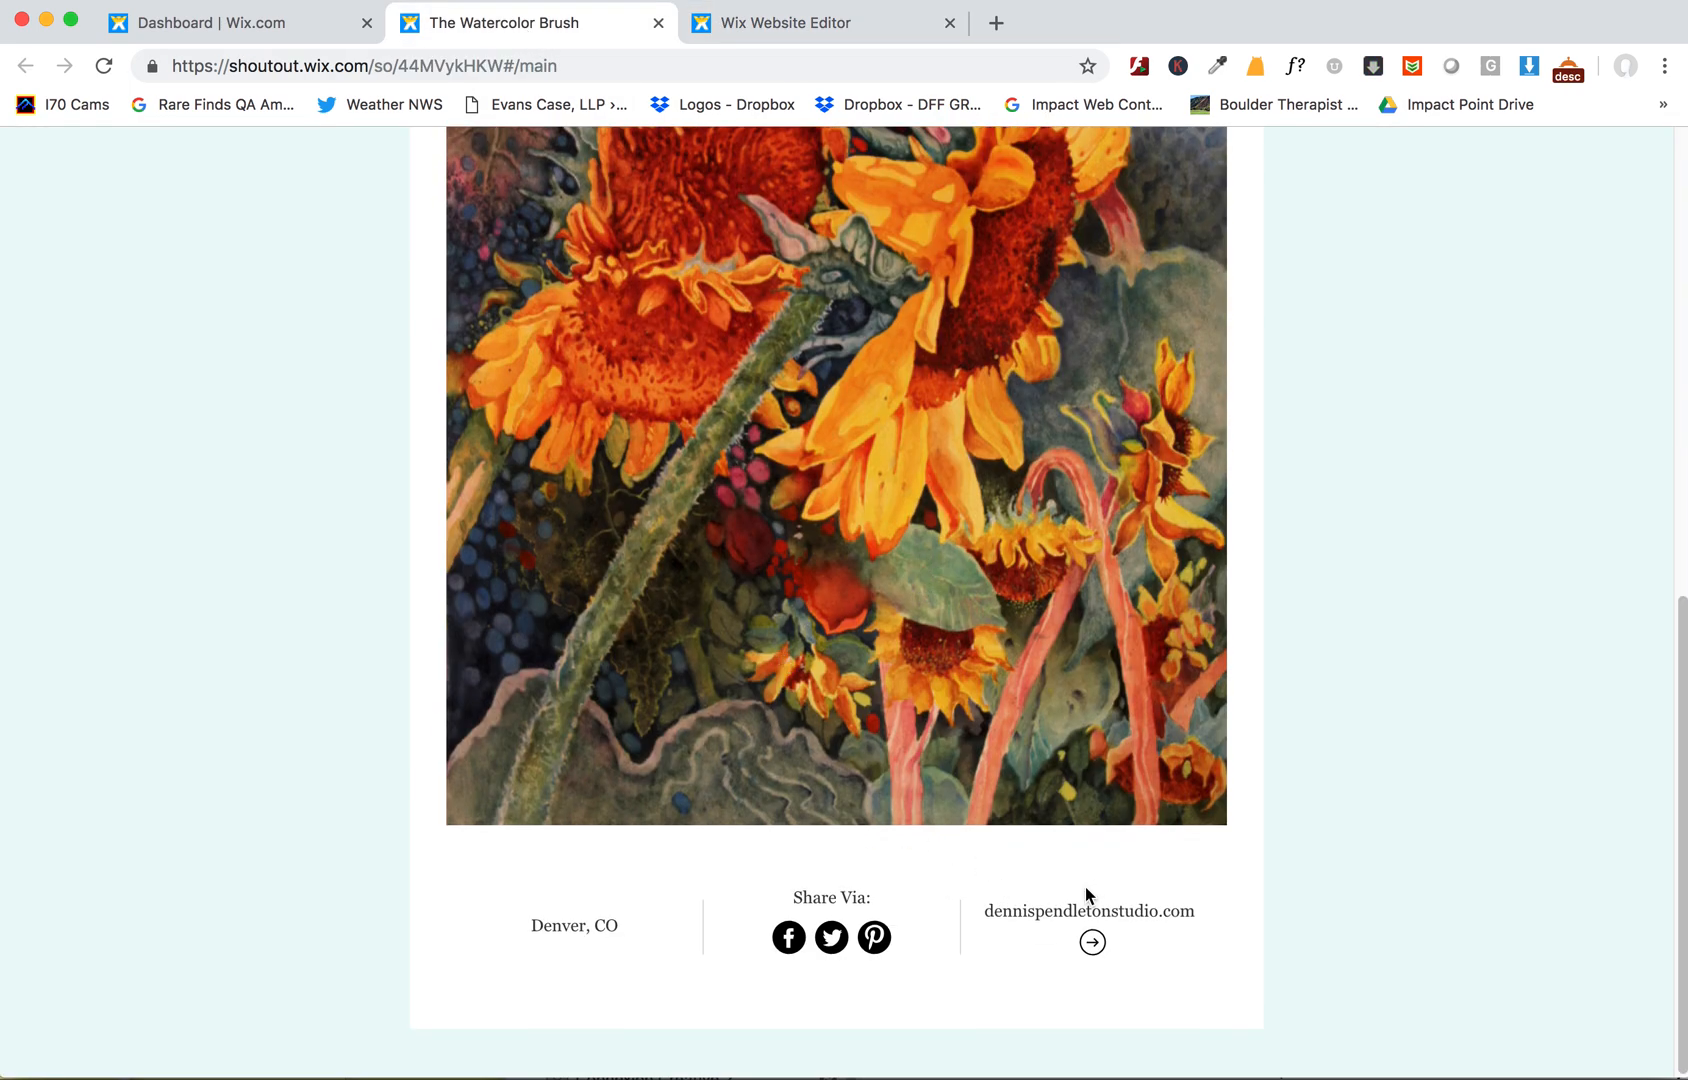
left_click(779, 28)
scroll(547, 690, "down", 6)
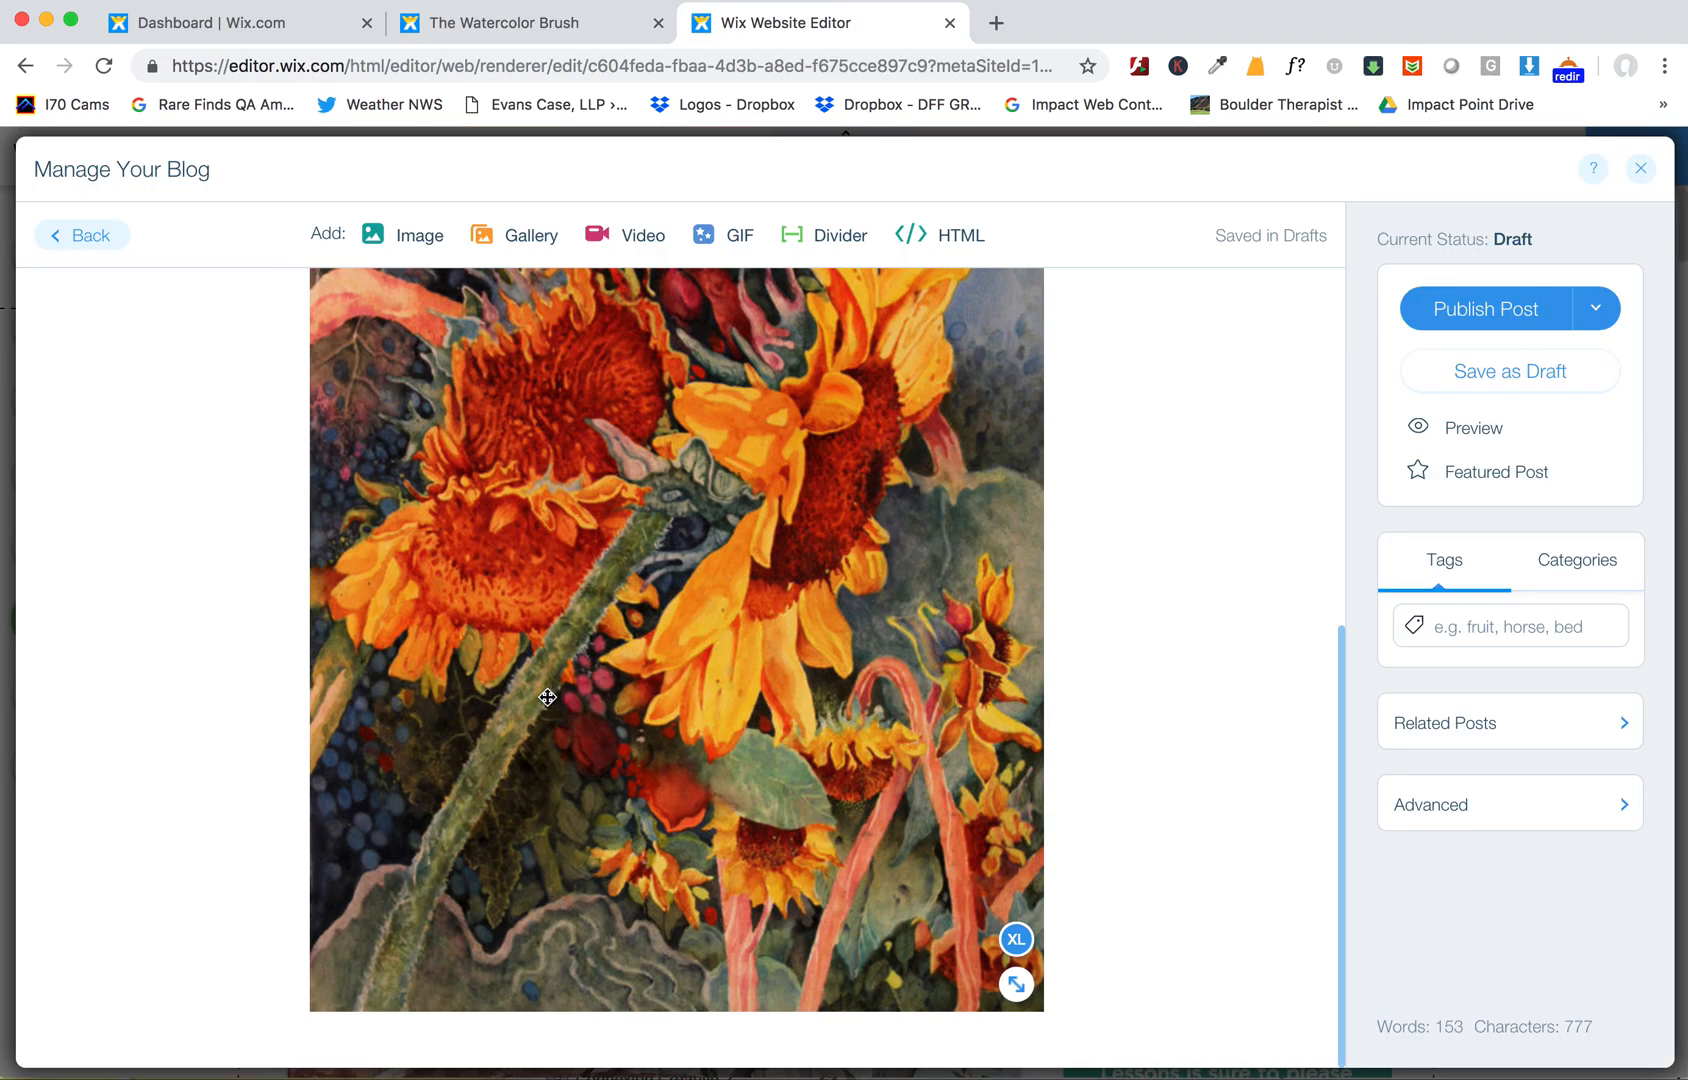
scroll(547, 697, "up", 6)
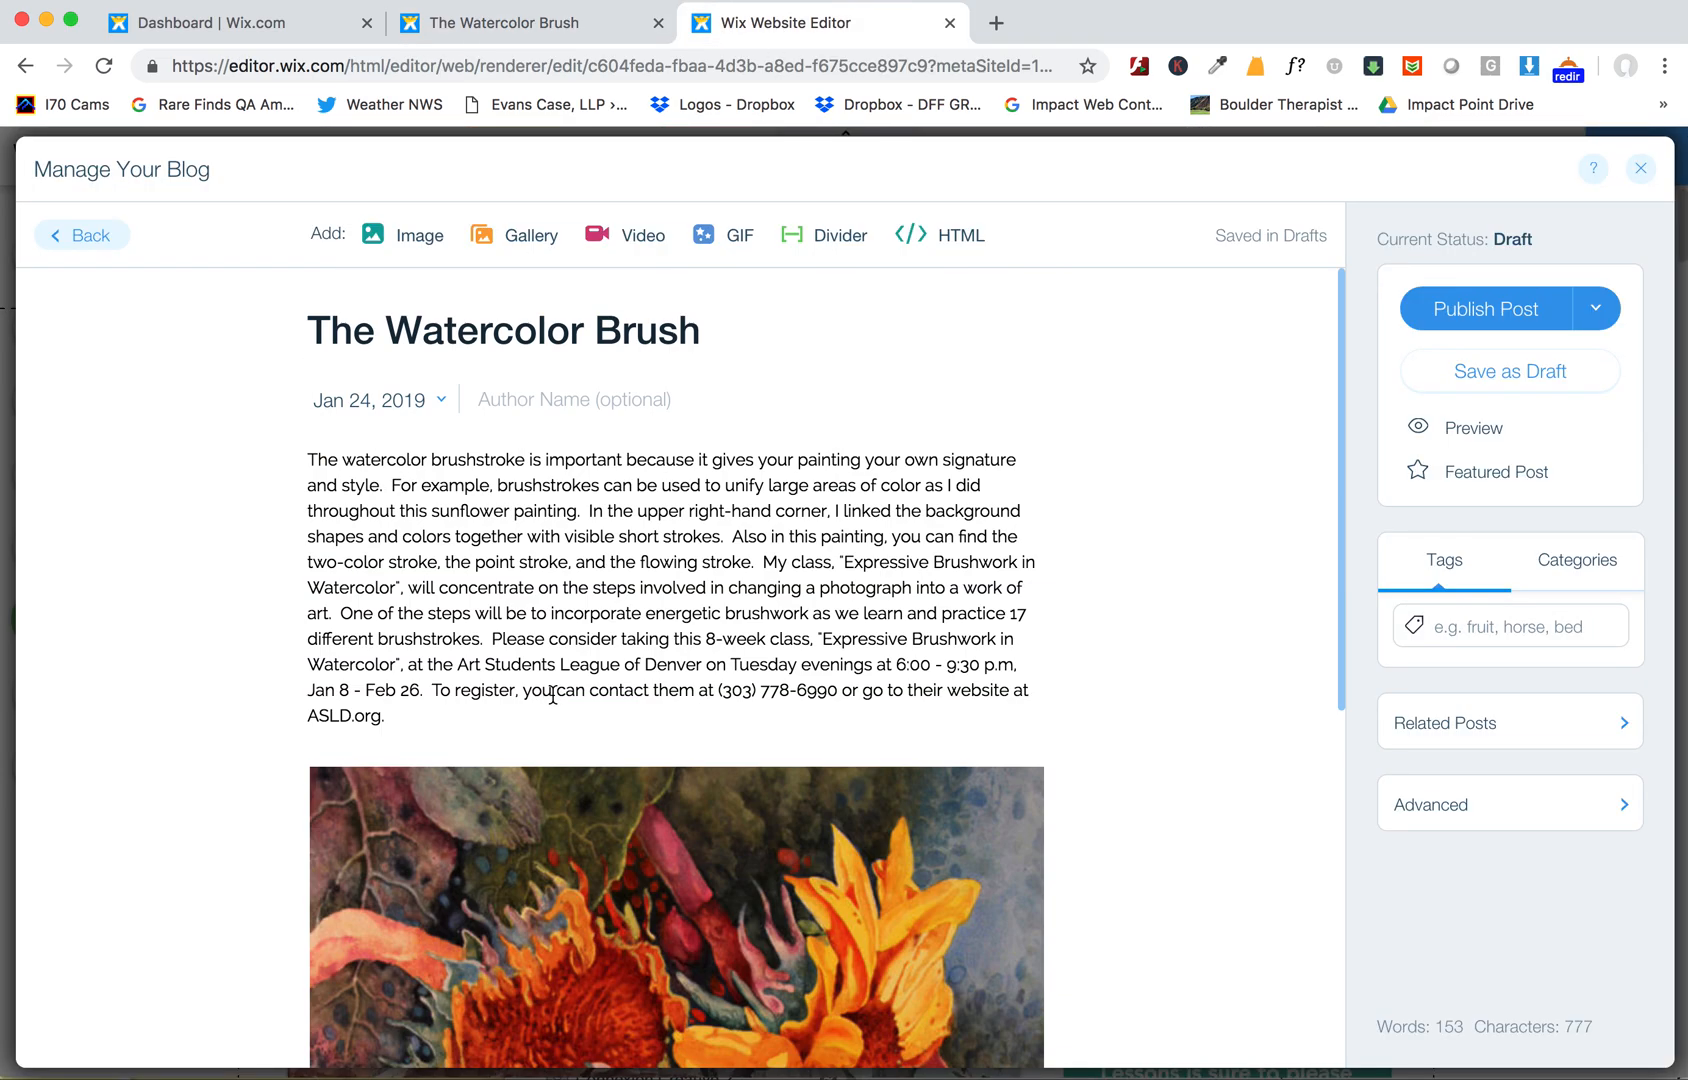
- Publish The Watercolor Brush post, close the blog manager and publish the site
left_click(1488, 309)
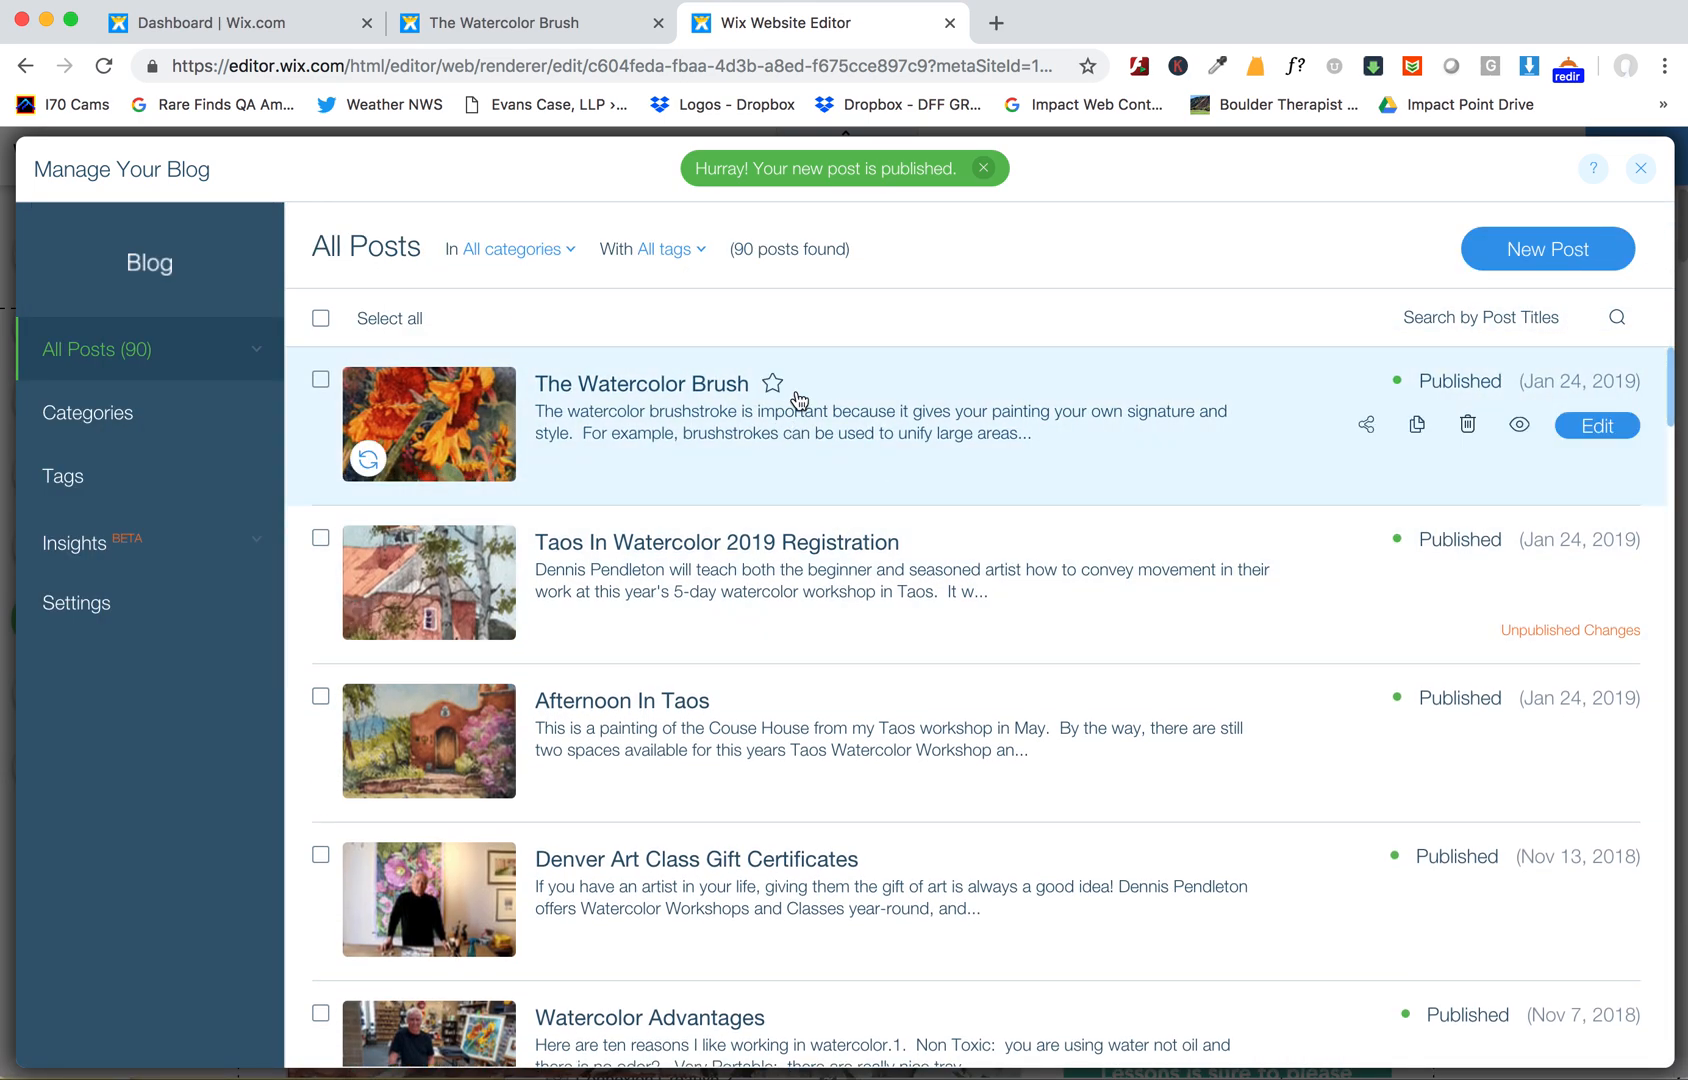
left_click(1642, 170)
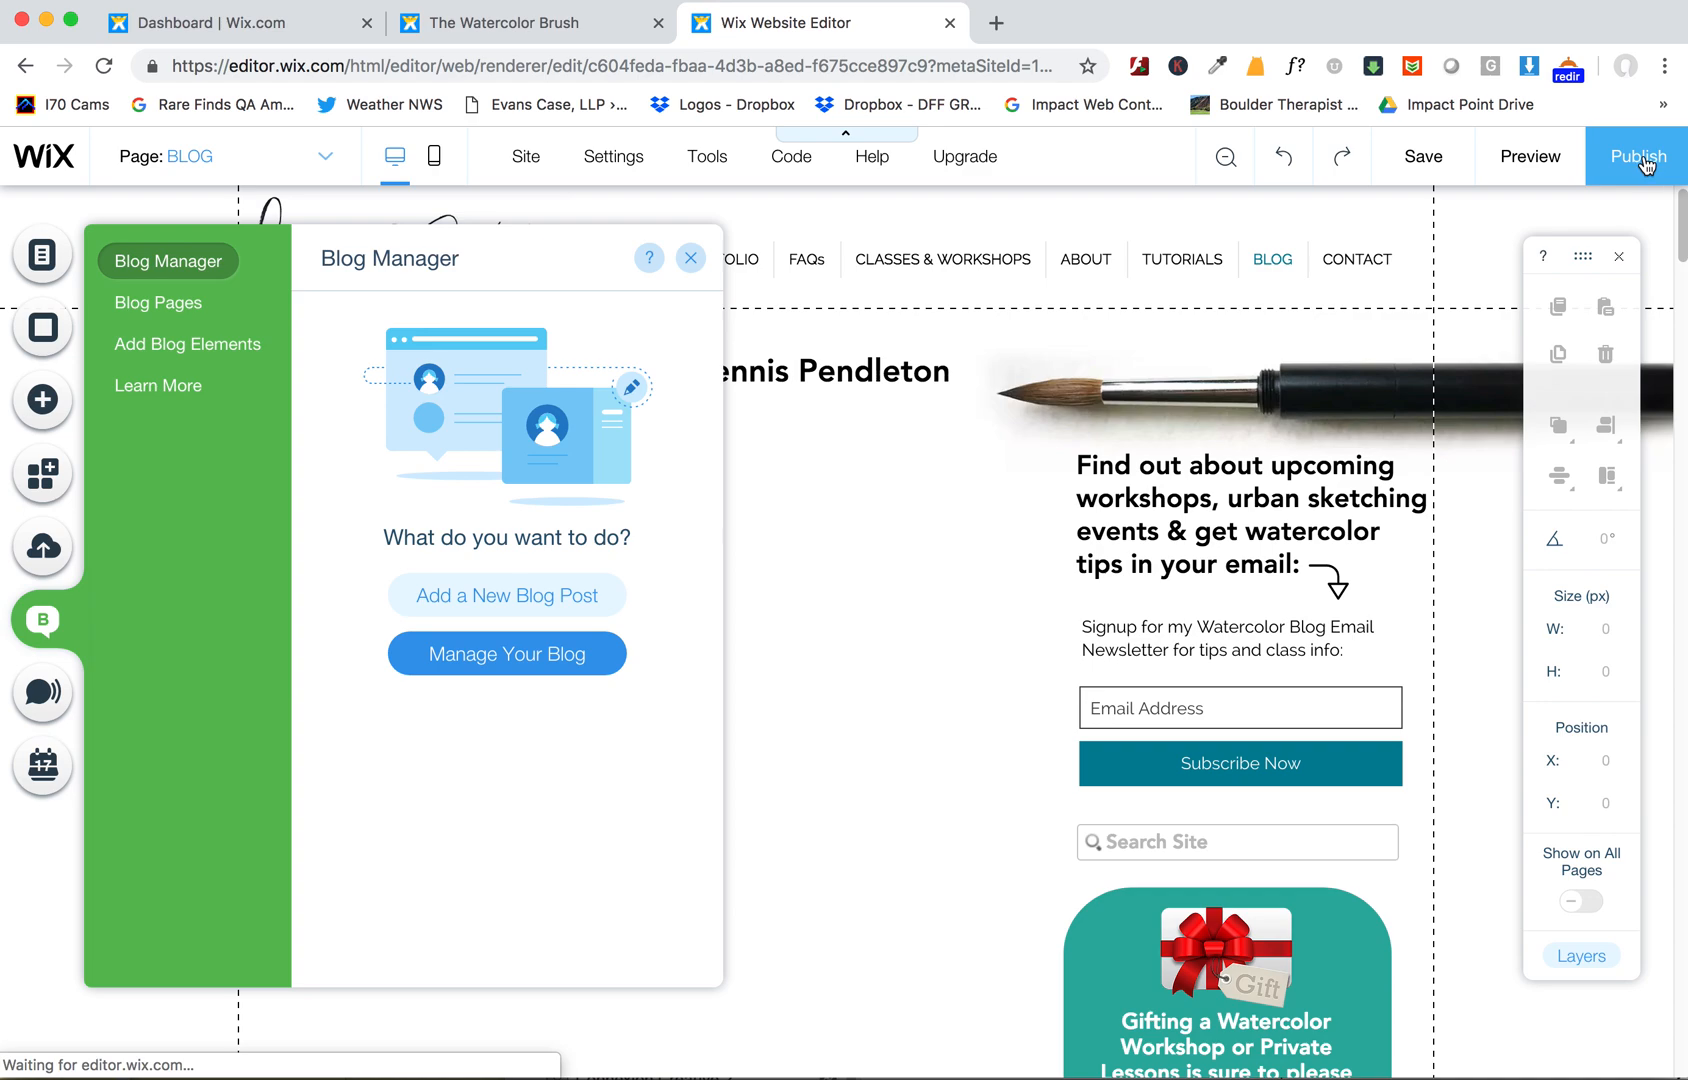
left_click(1642, 167)
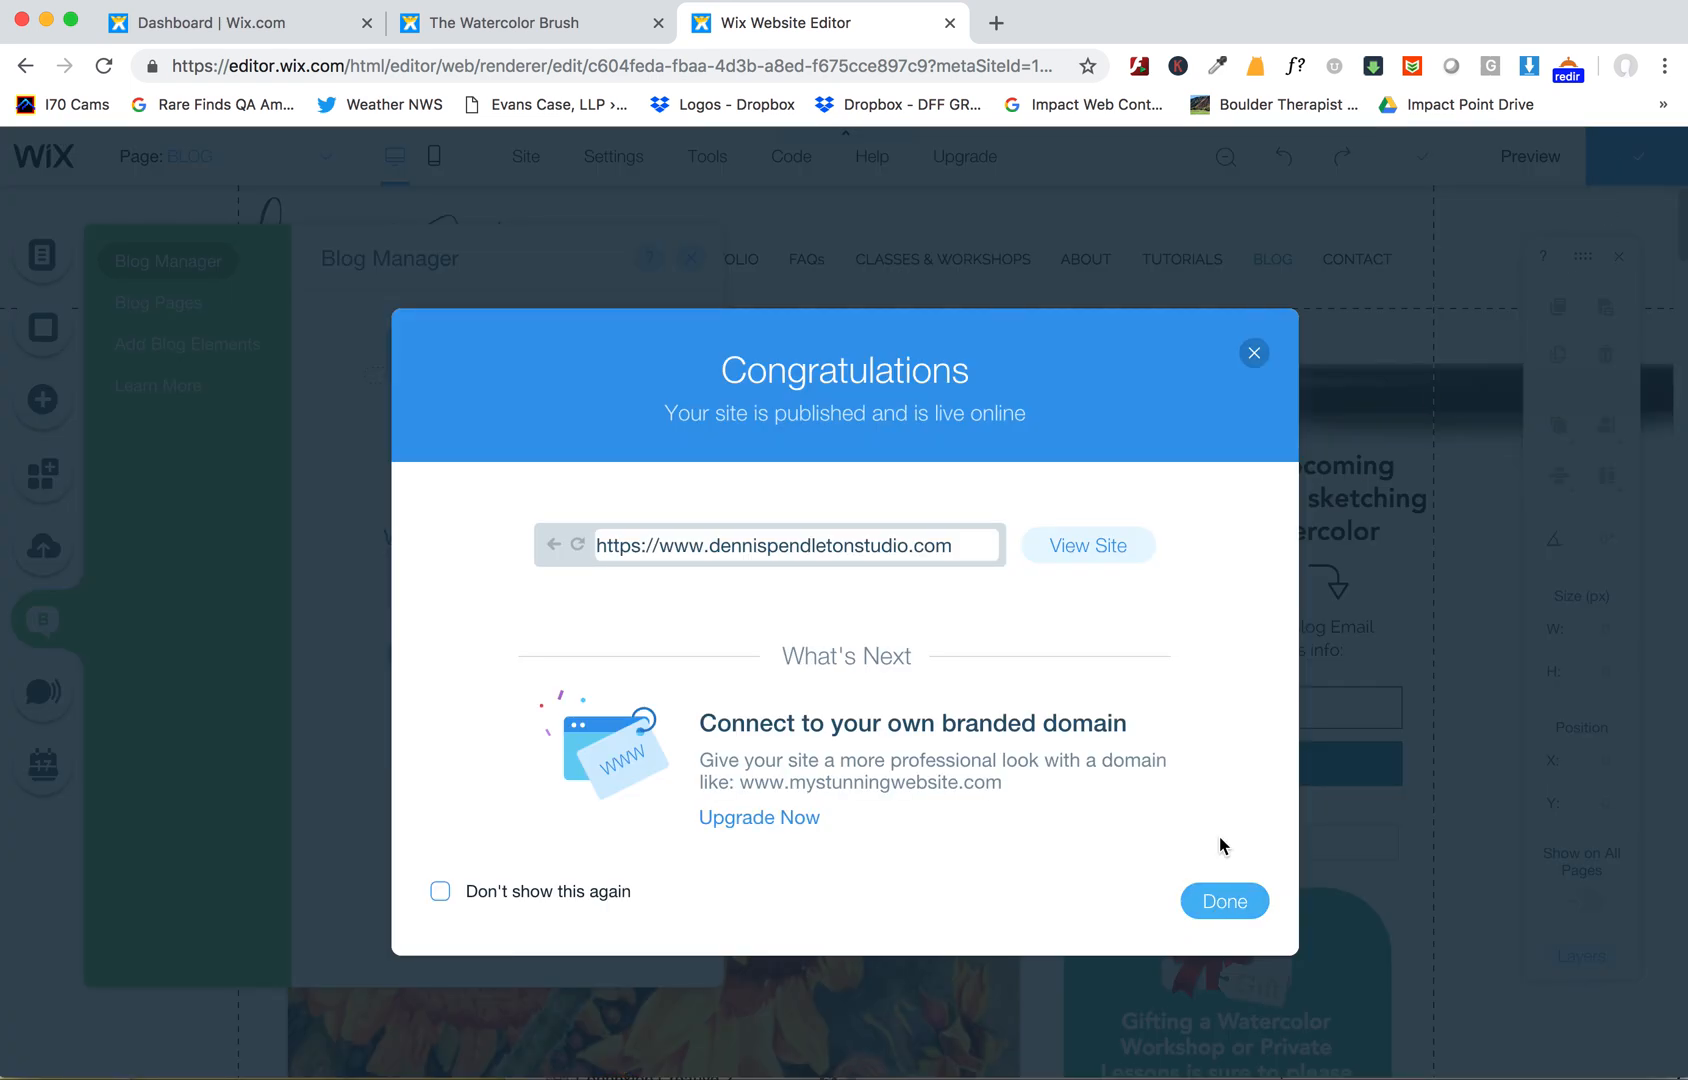
- View the published Watercolor Brush post on the live site's blog
left_click(1091, 536)
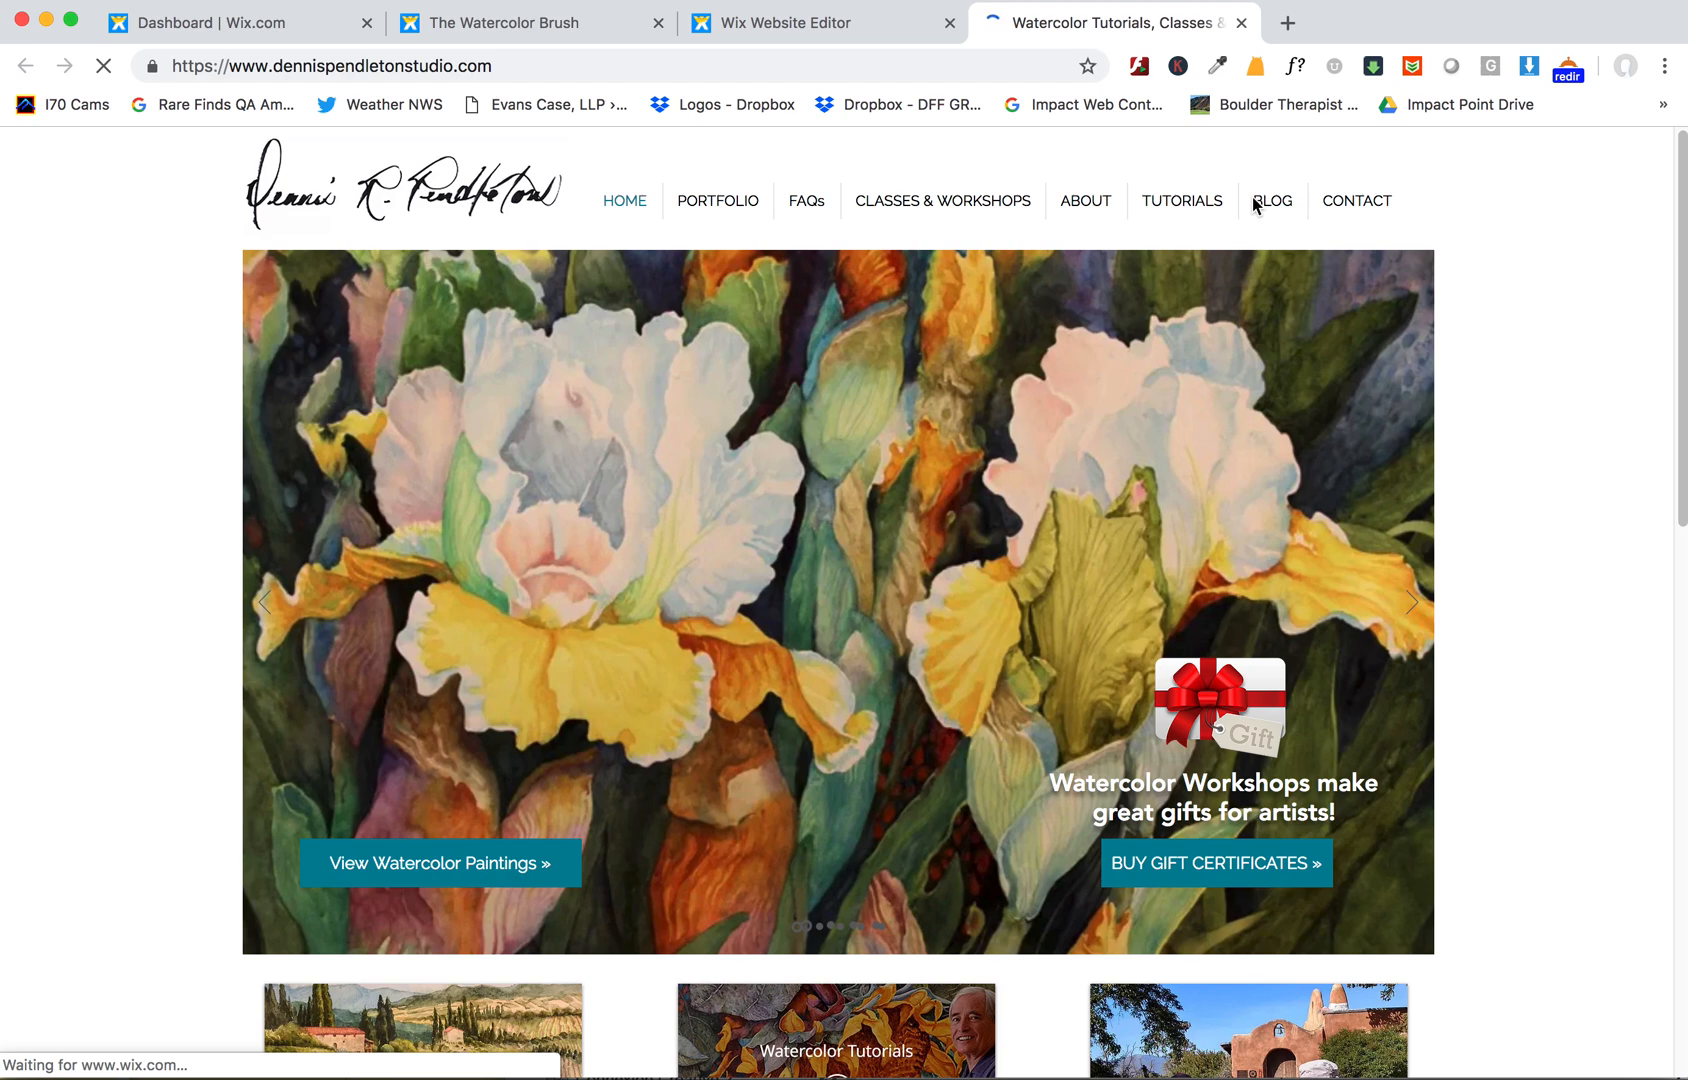
left_click(1256, 205)
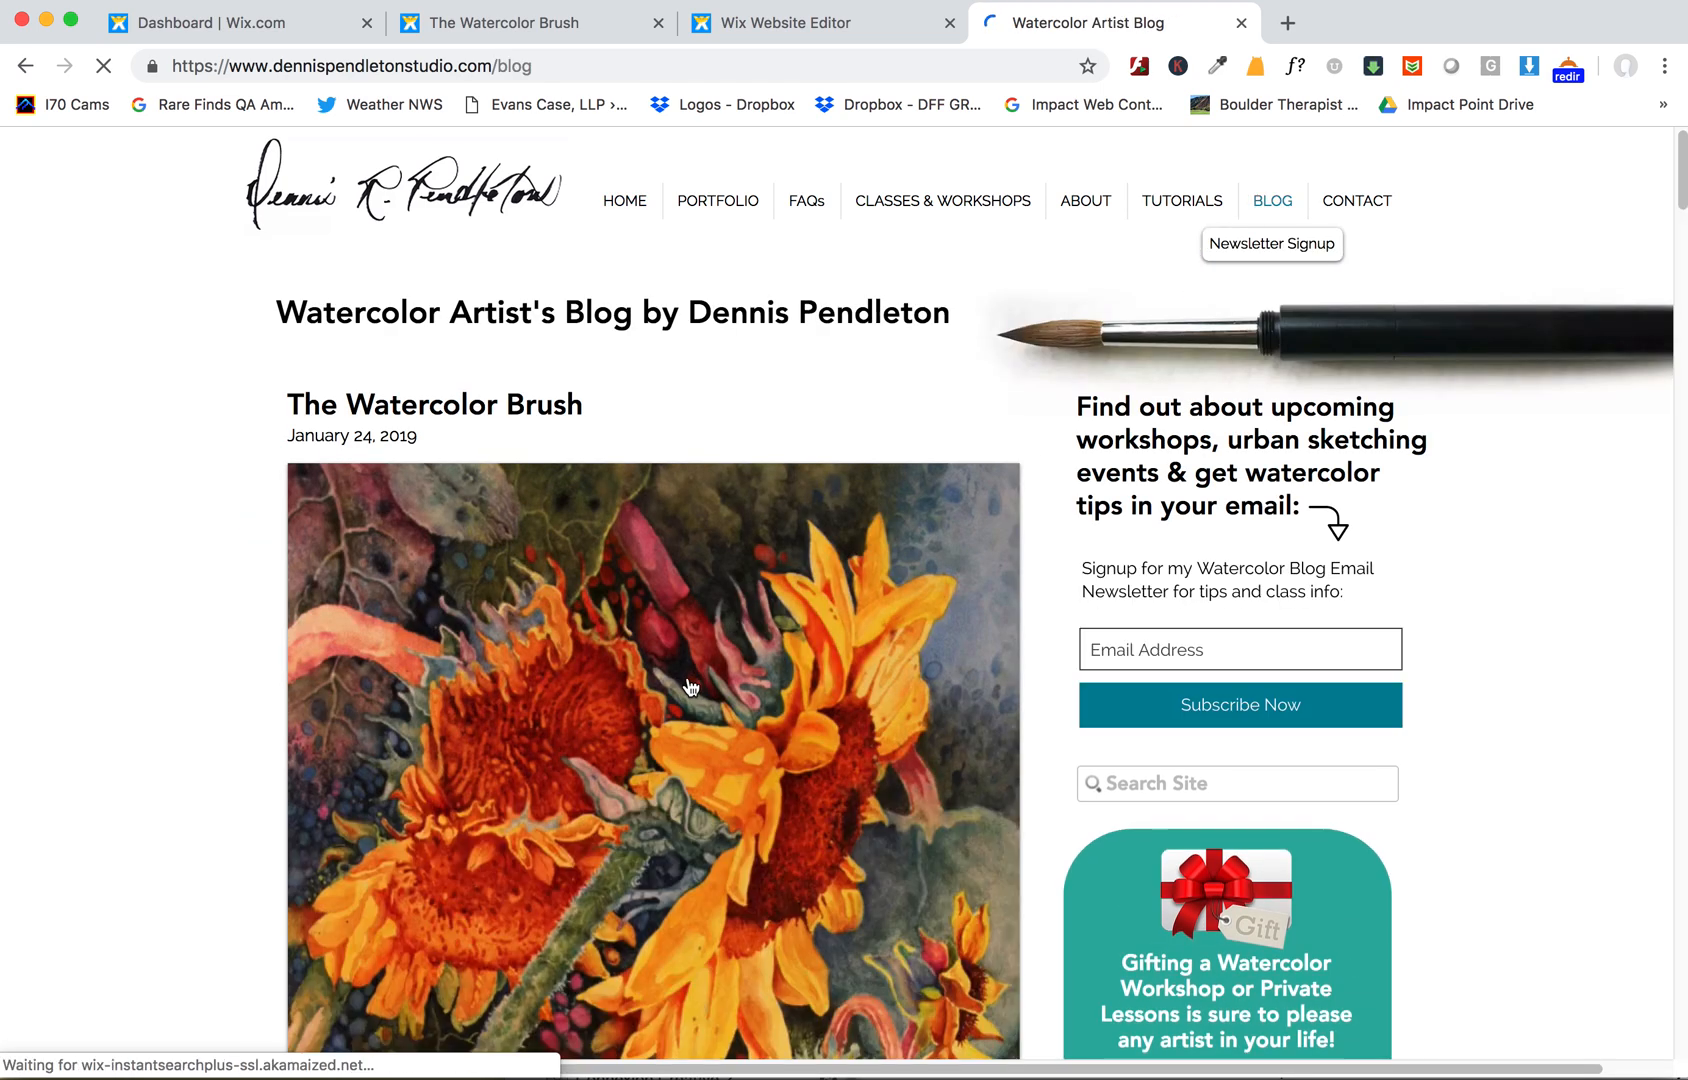
scroll(690, 686, "down", 5)
left_click(690, 686)
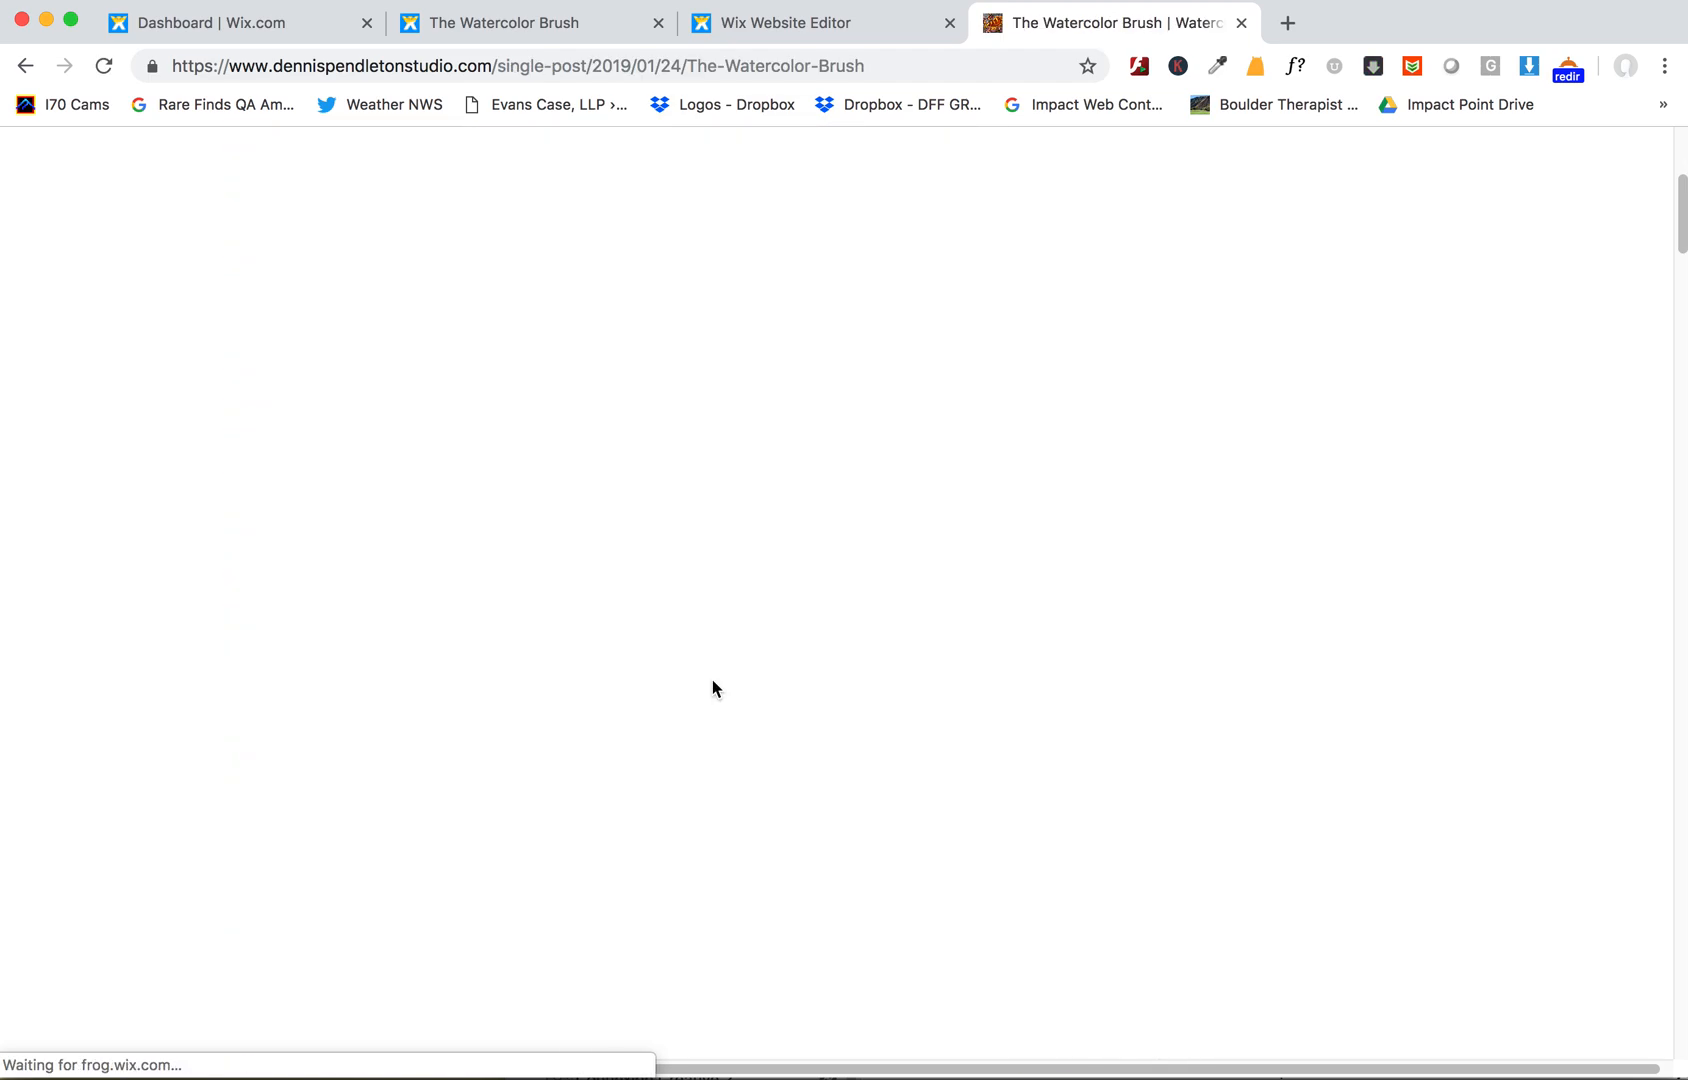
scroll(712, 686, "down", 8)
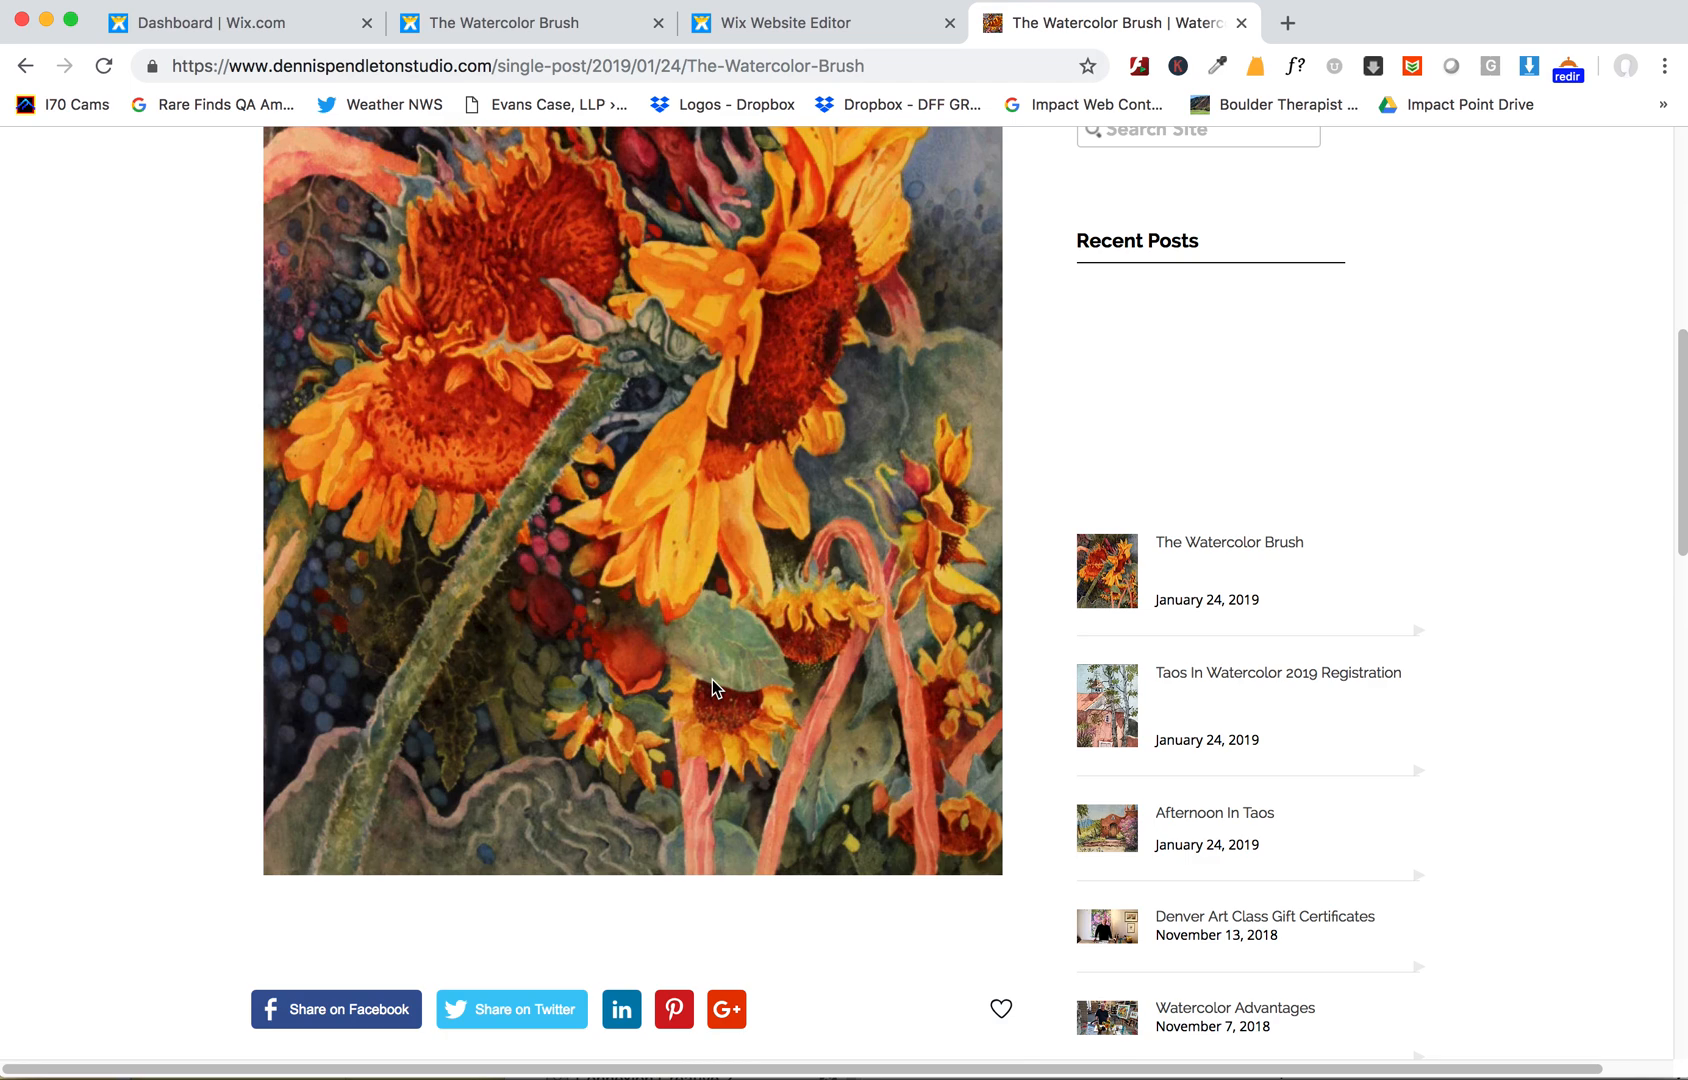
scroll(712, 686, "up", 8)
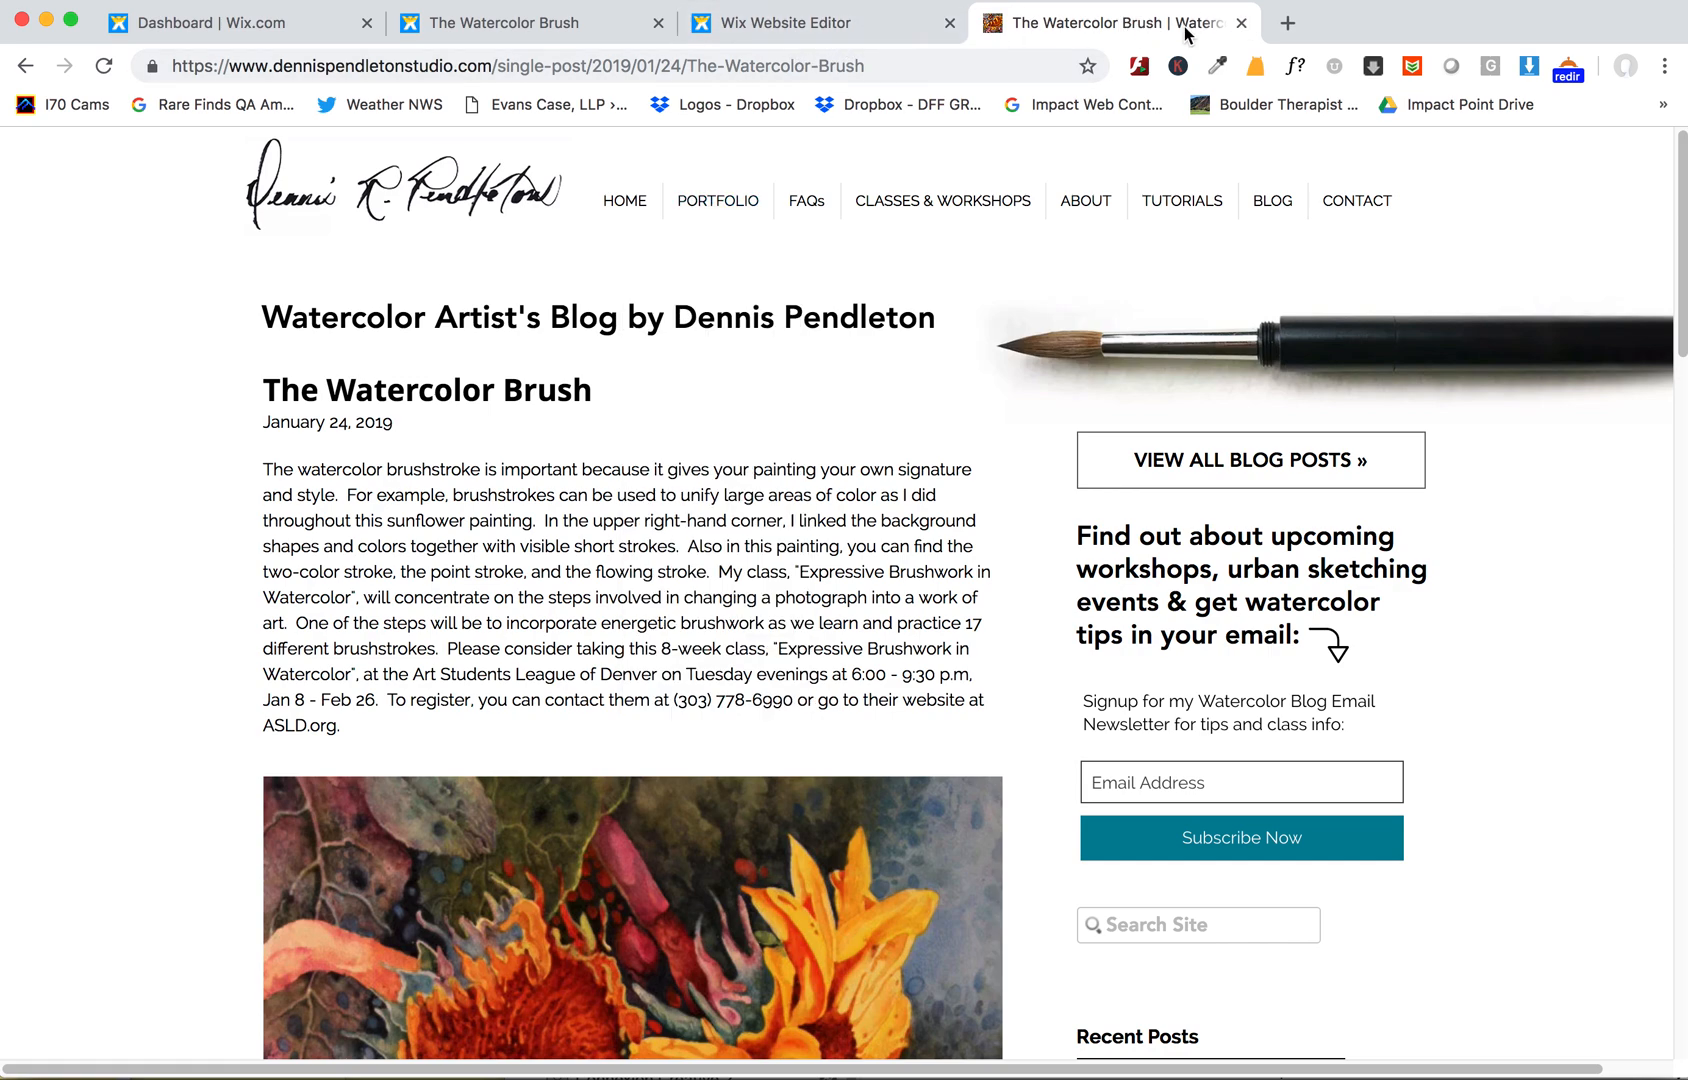
- Close the publish confirmation and start a new blog post from the blog manager
left_click(790, 24)
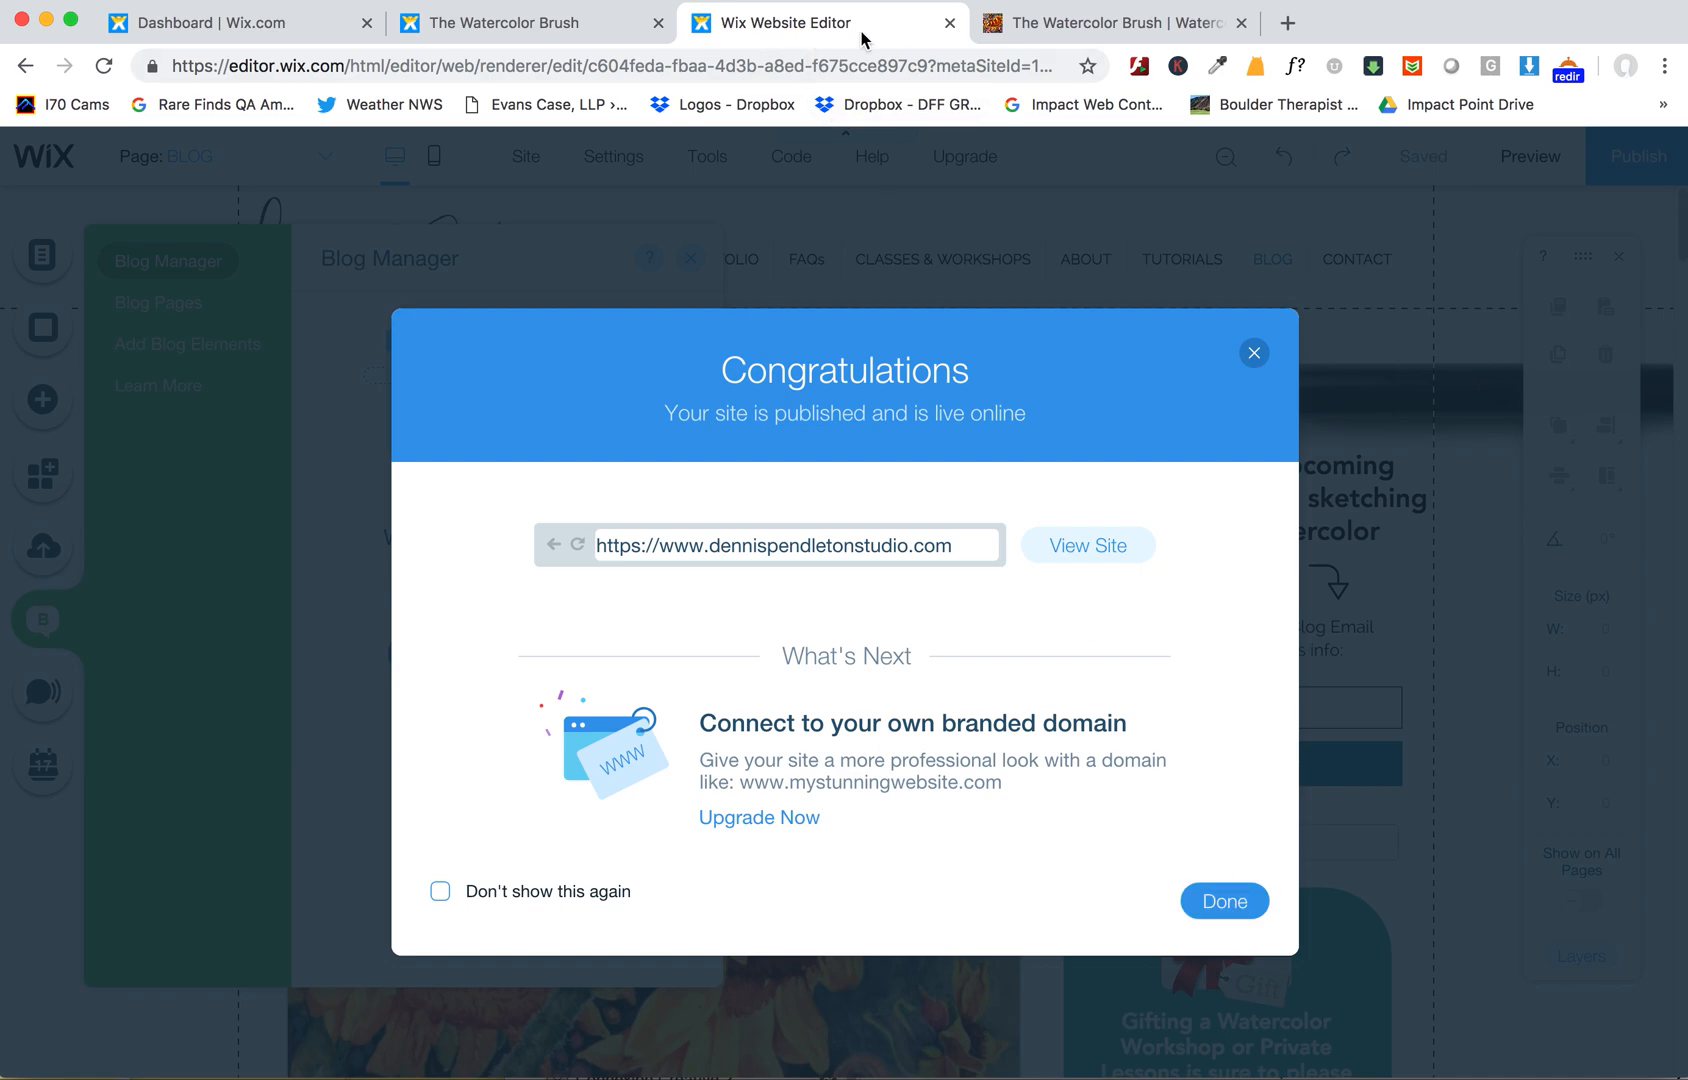
left_click(1224, 903)
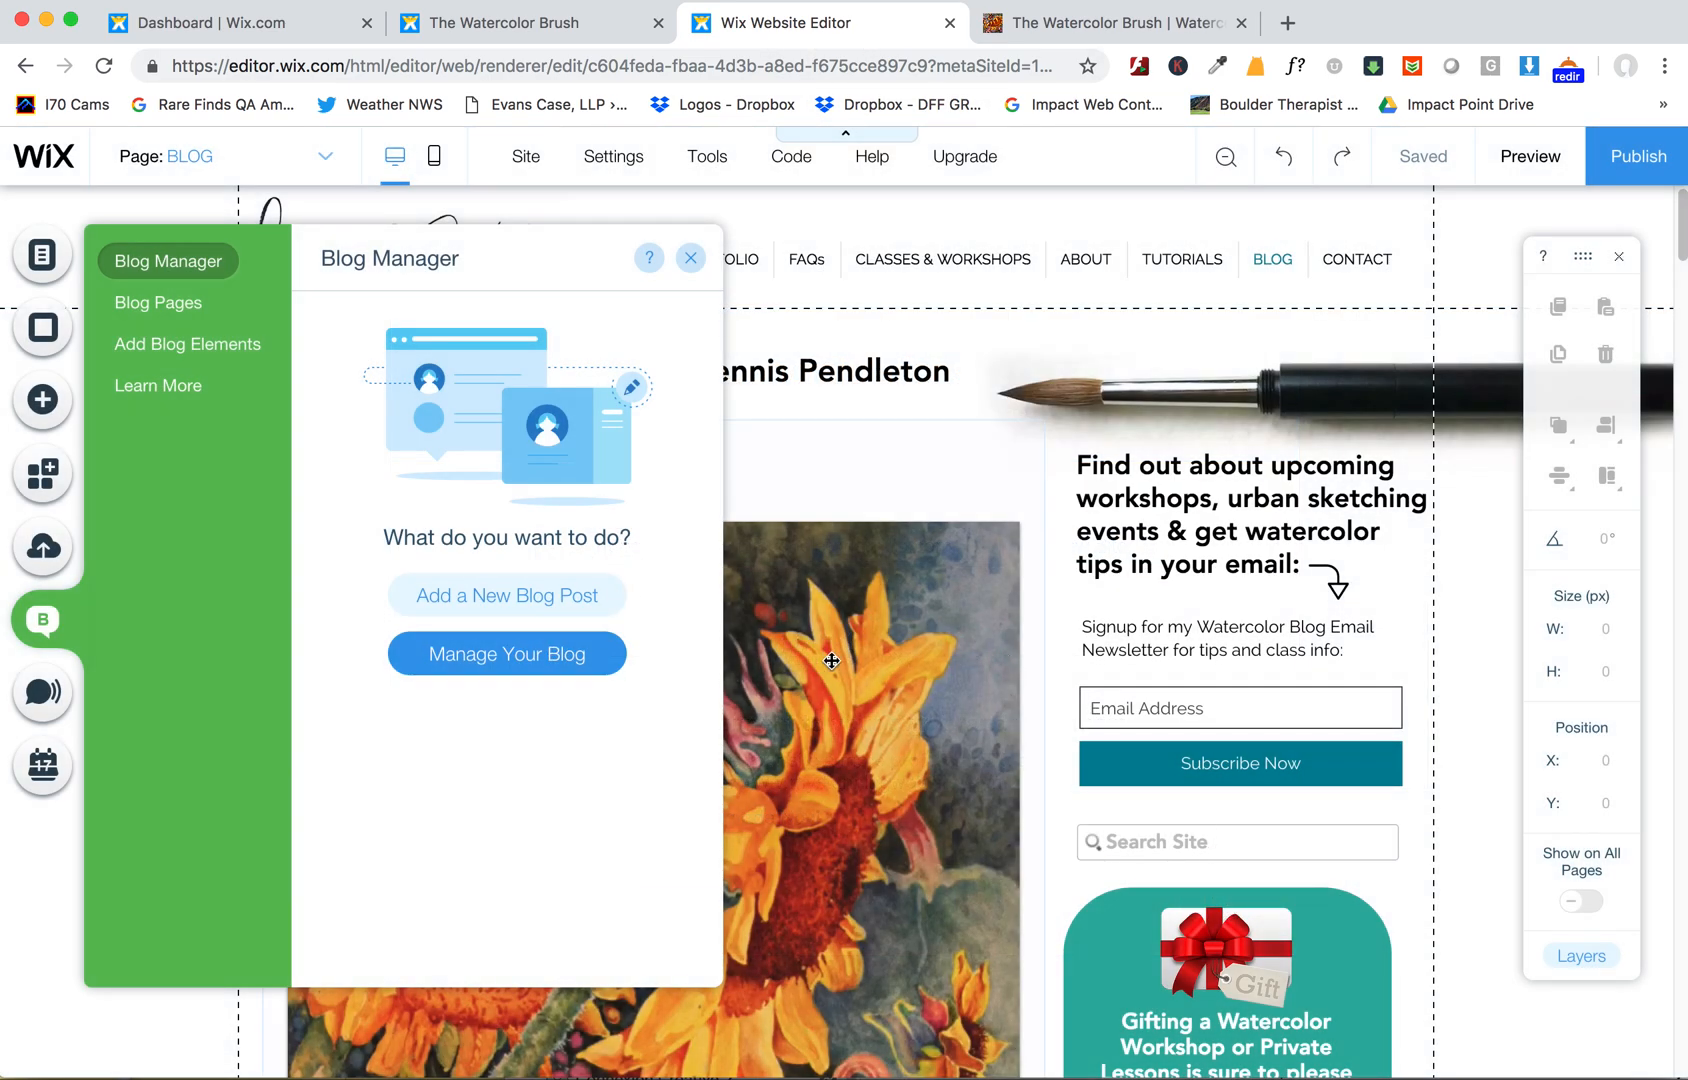
left_click(558, 655)
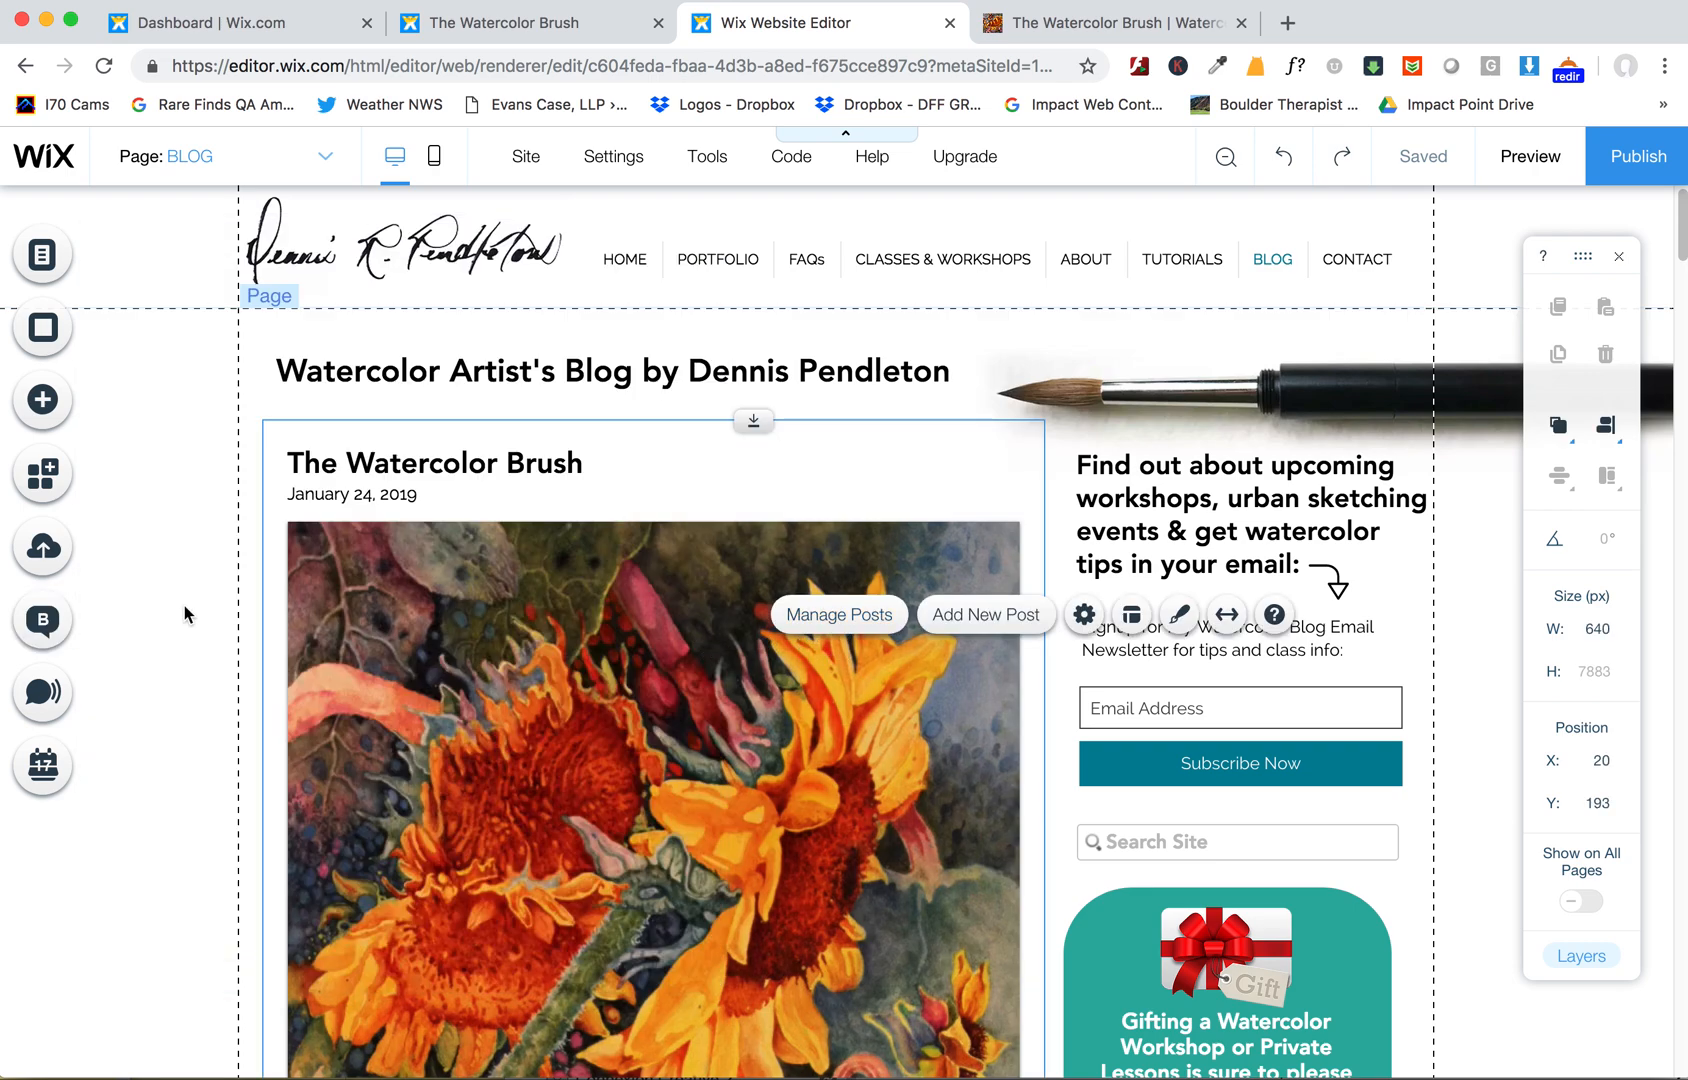
left_click(42, 619)
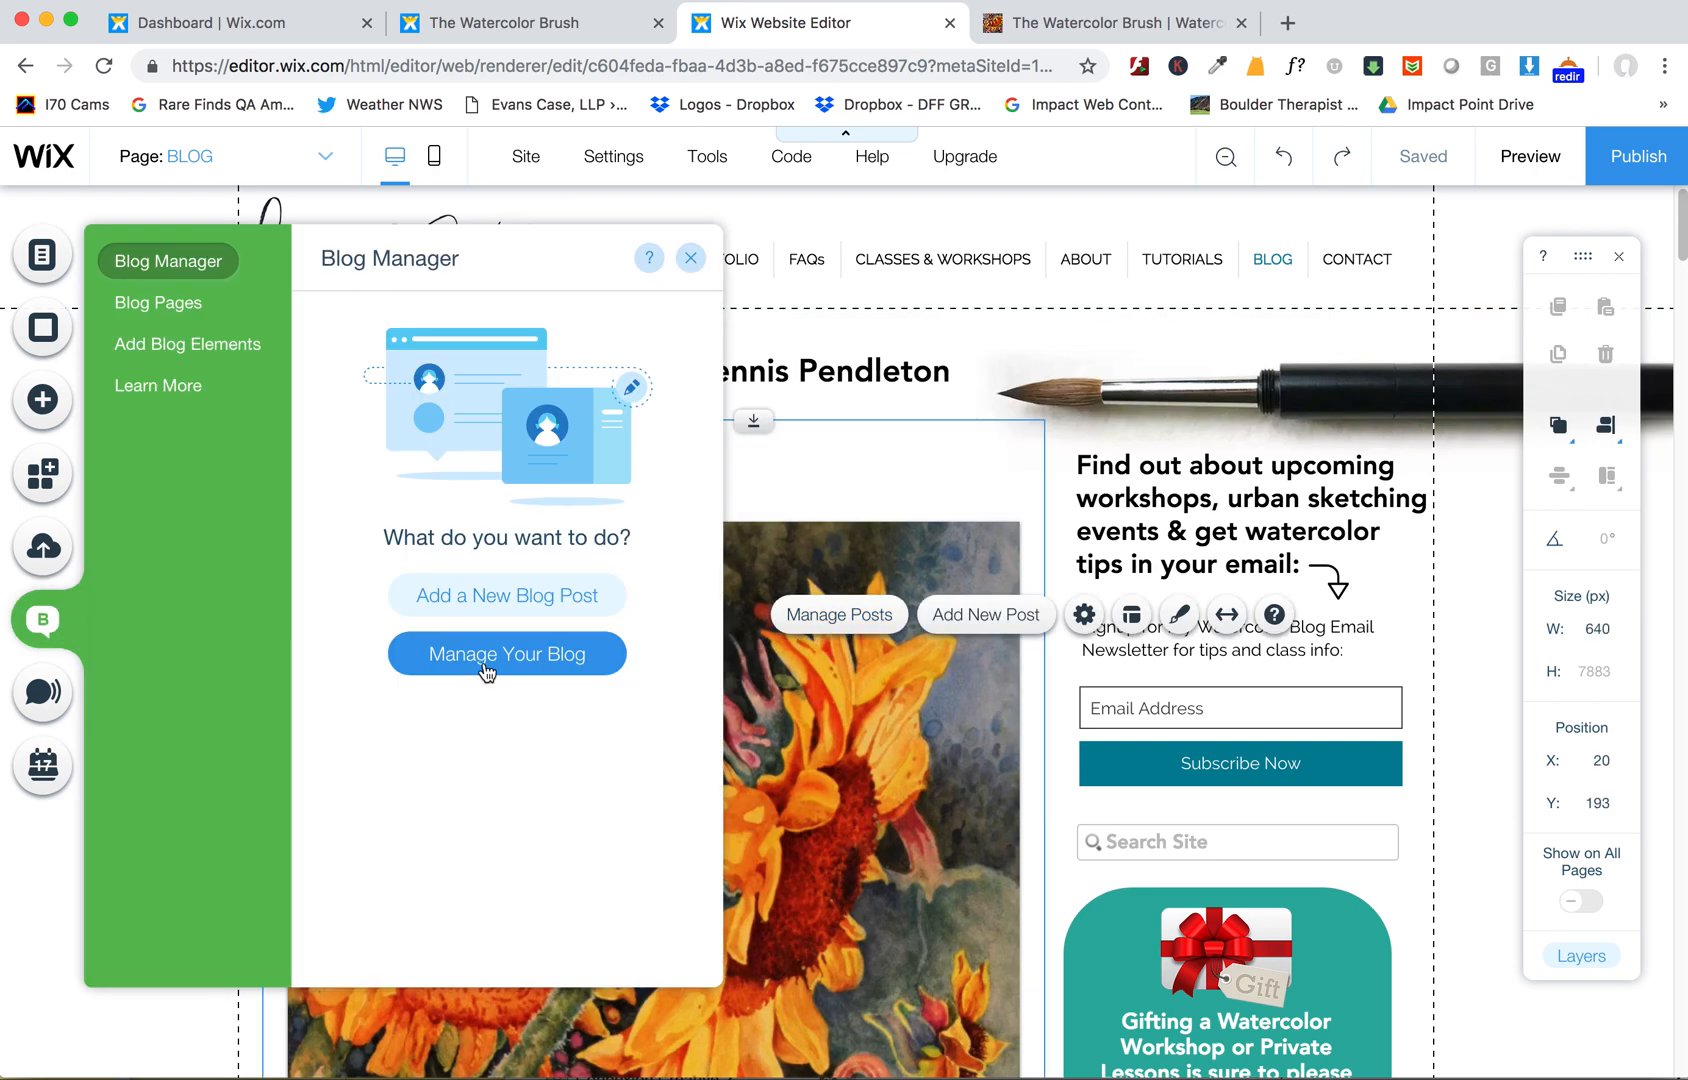
left_click(588, 660)
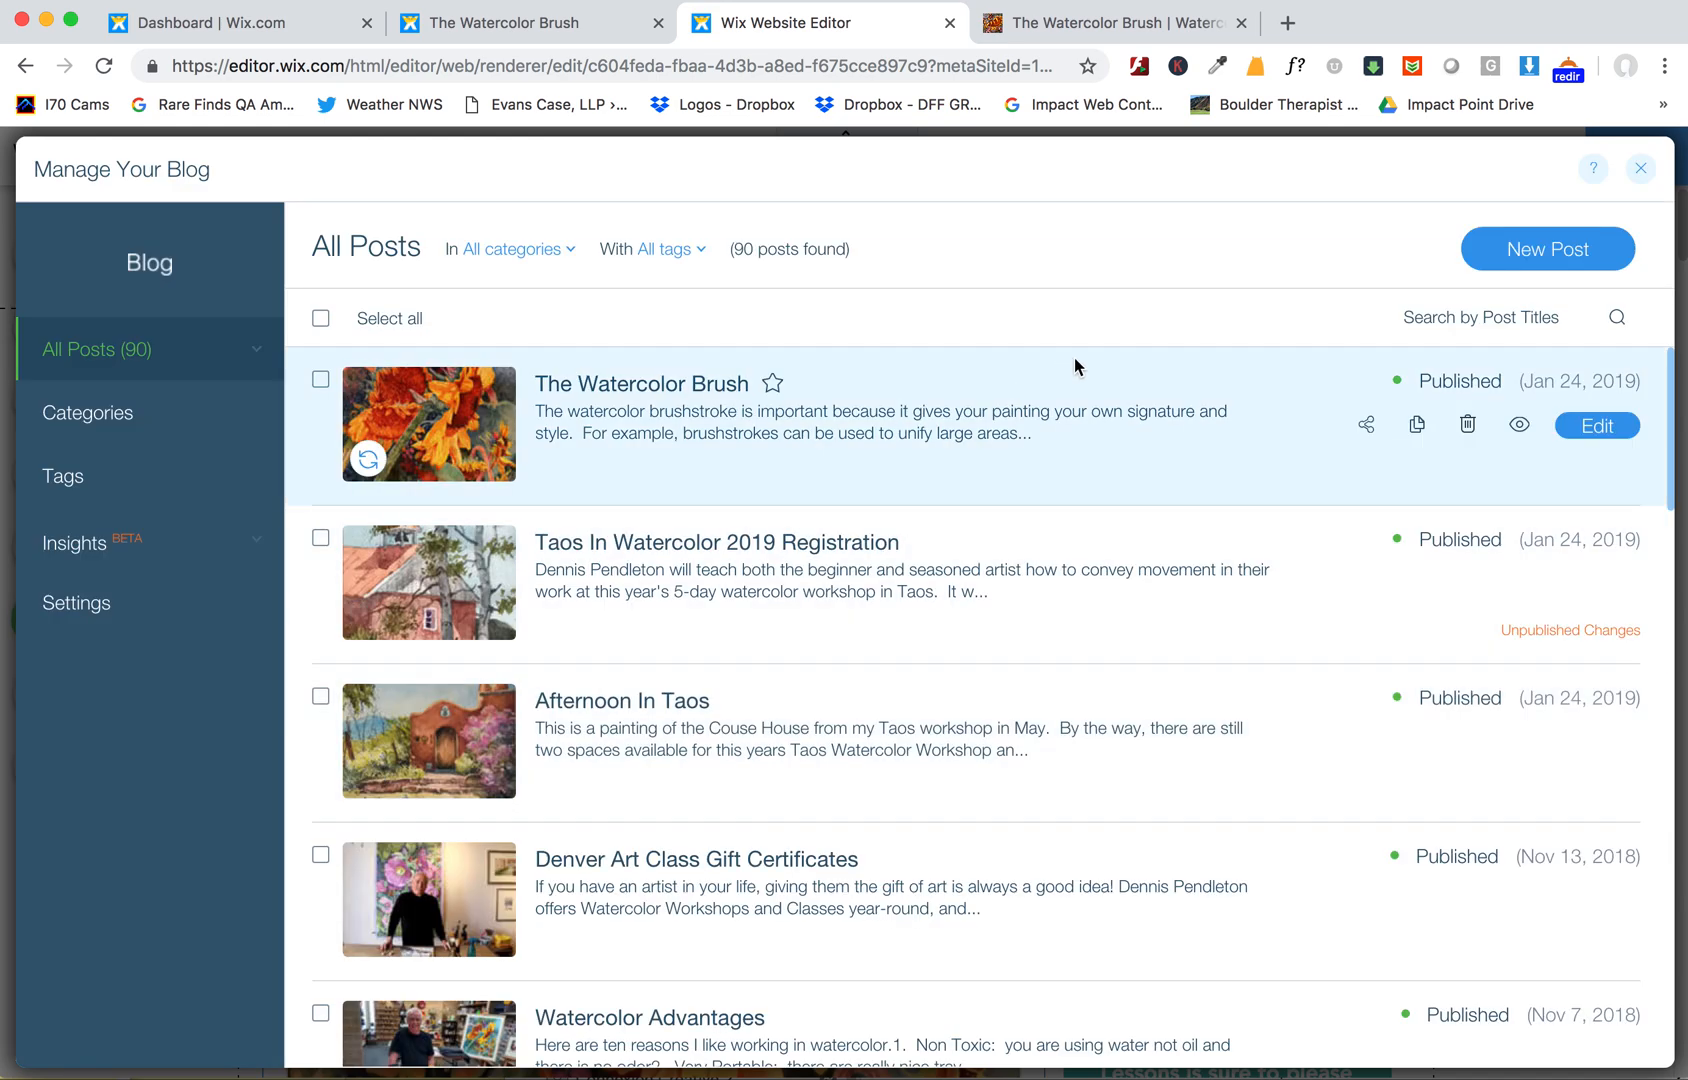
left_click(1594, 262)
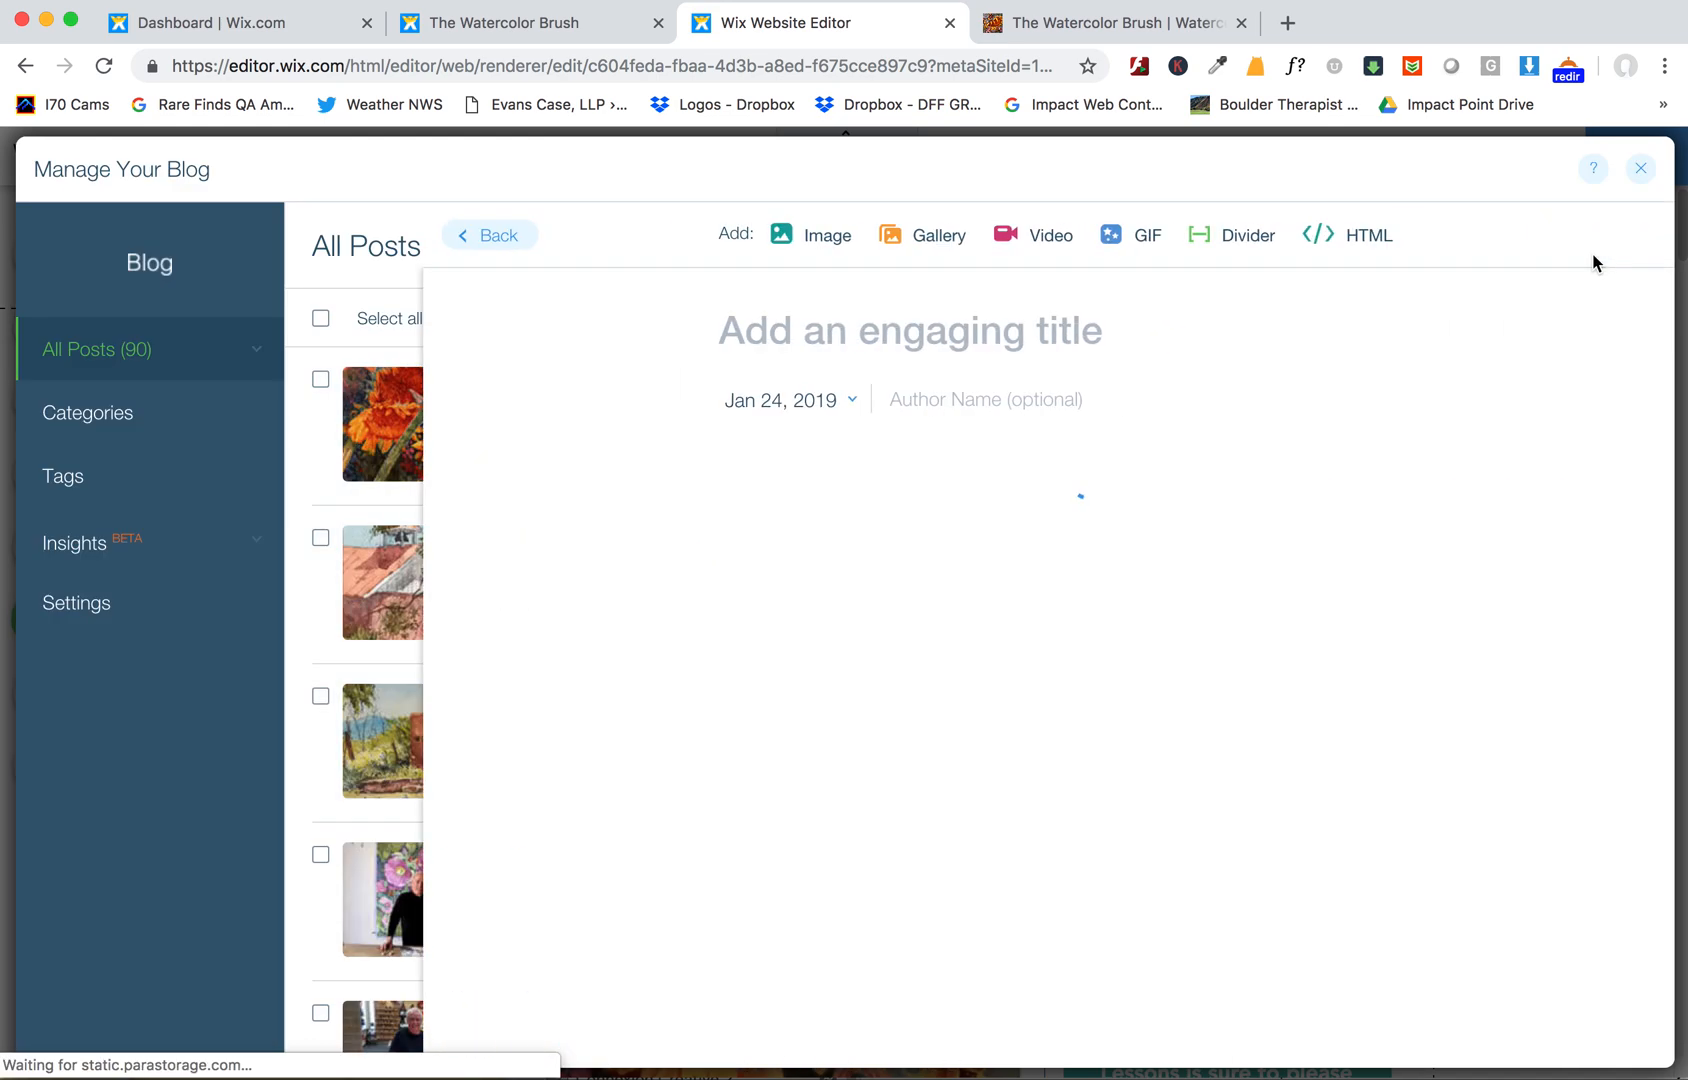
- Open the Happy Holidays email campaign and select its title text
left_click(262, 27)
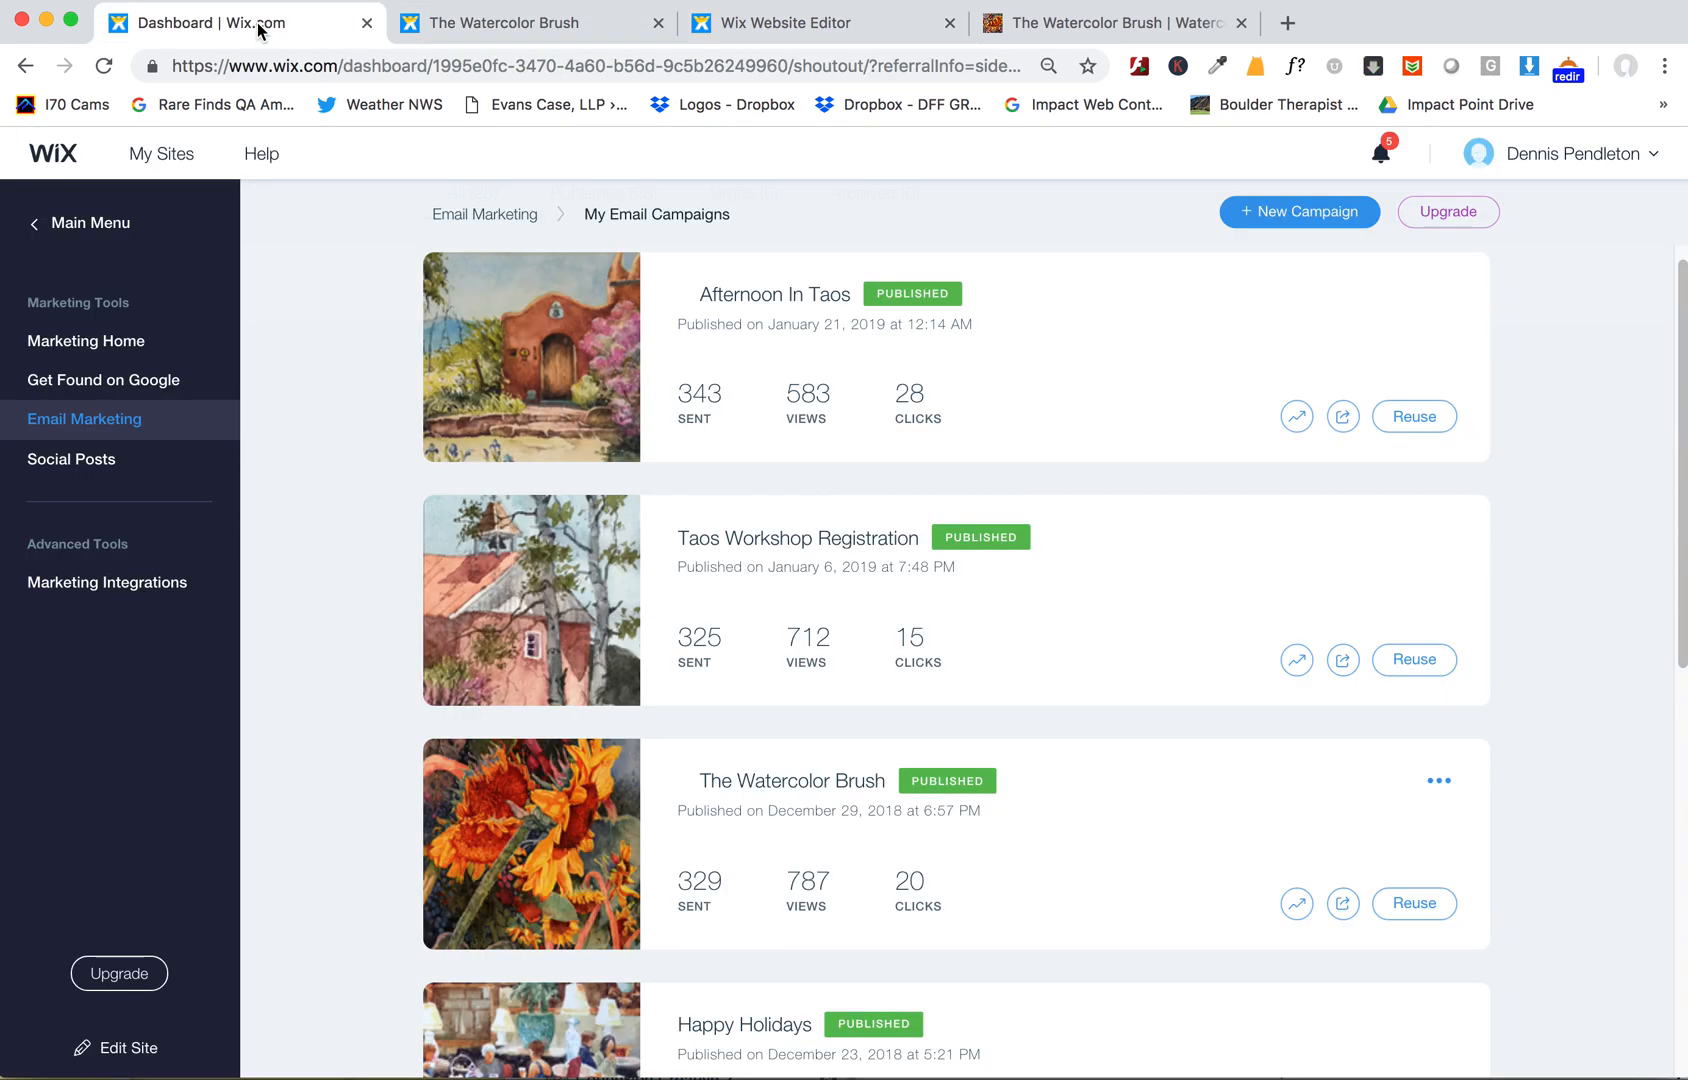
left_click_drag(1677, 386, 1662, 550)
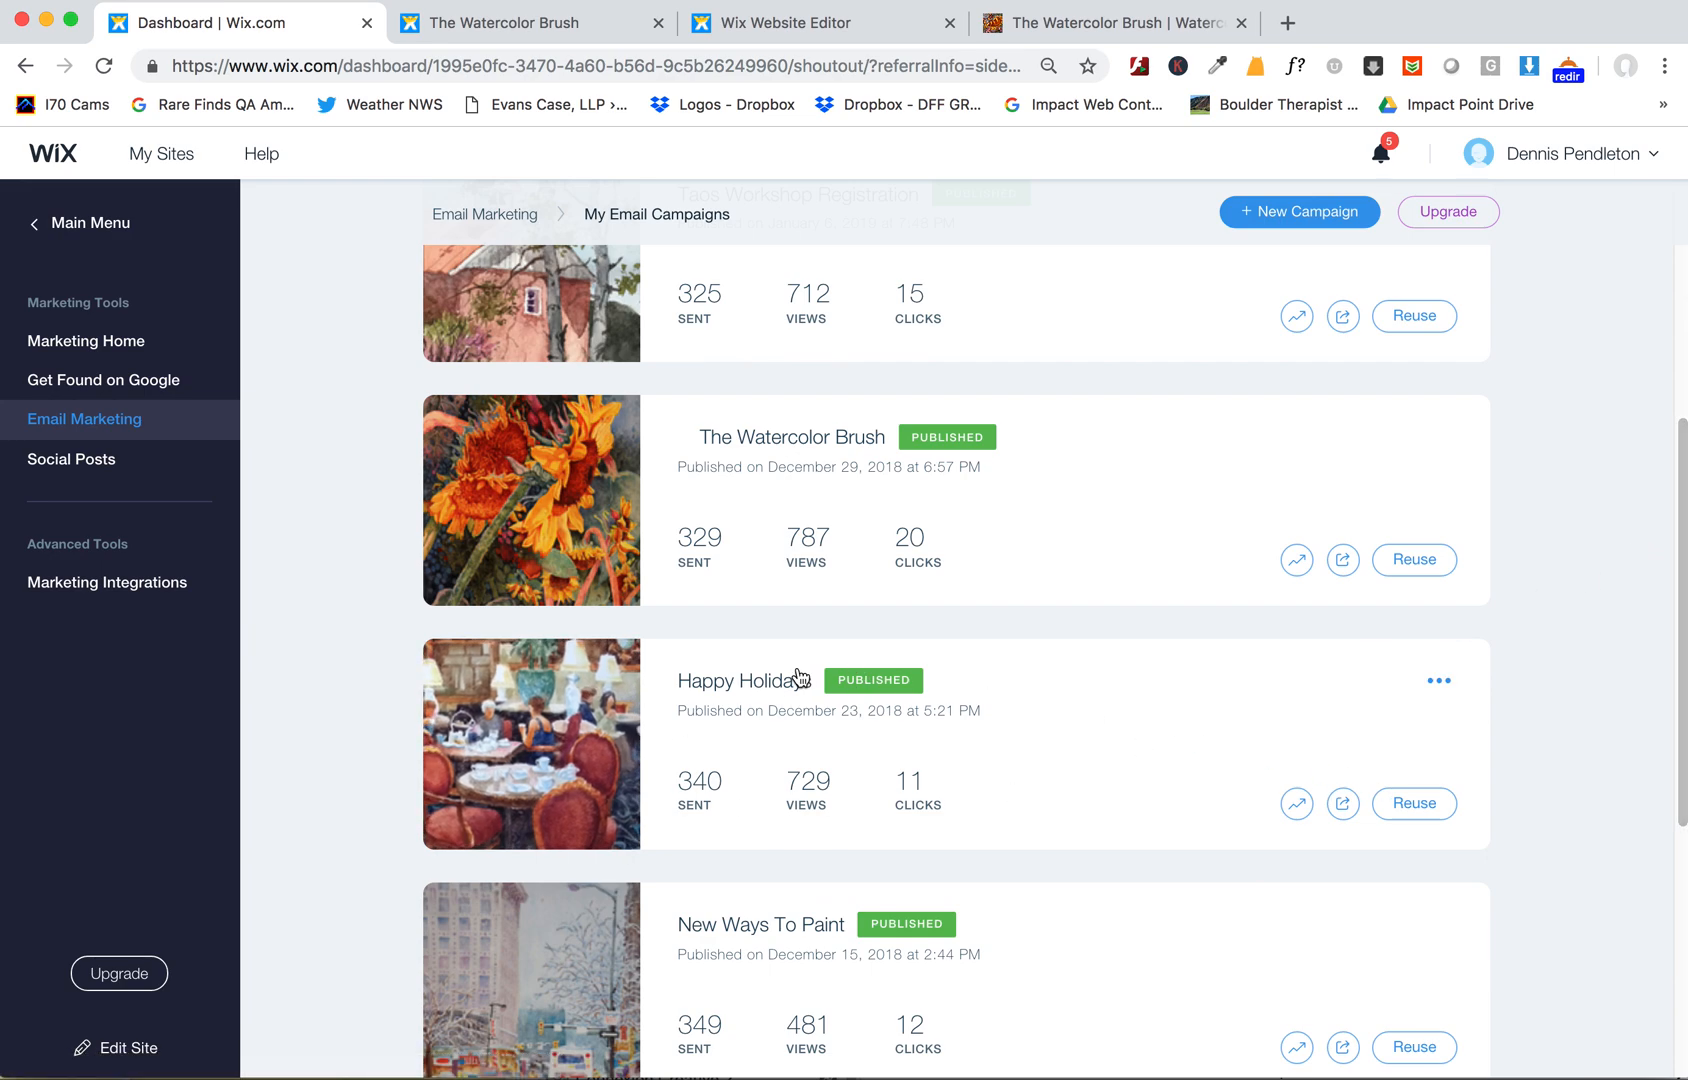
left_click(765, 682)
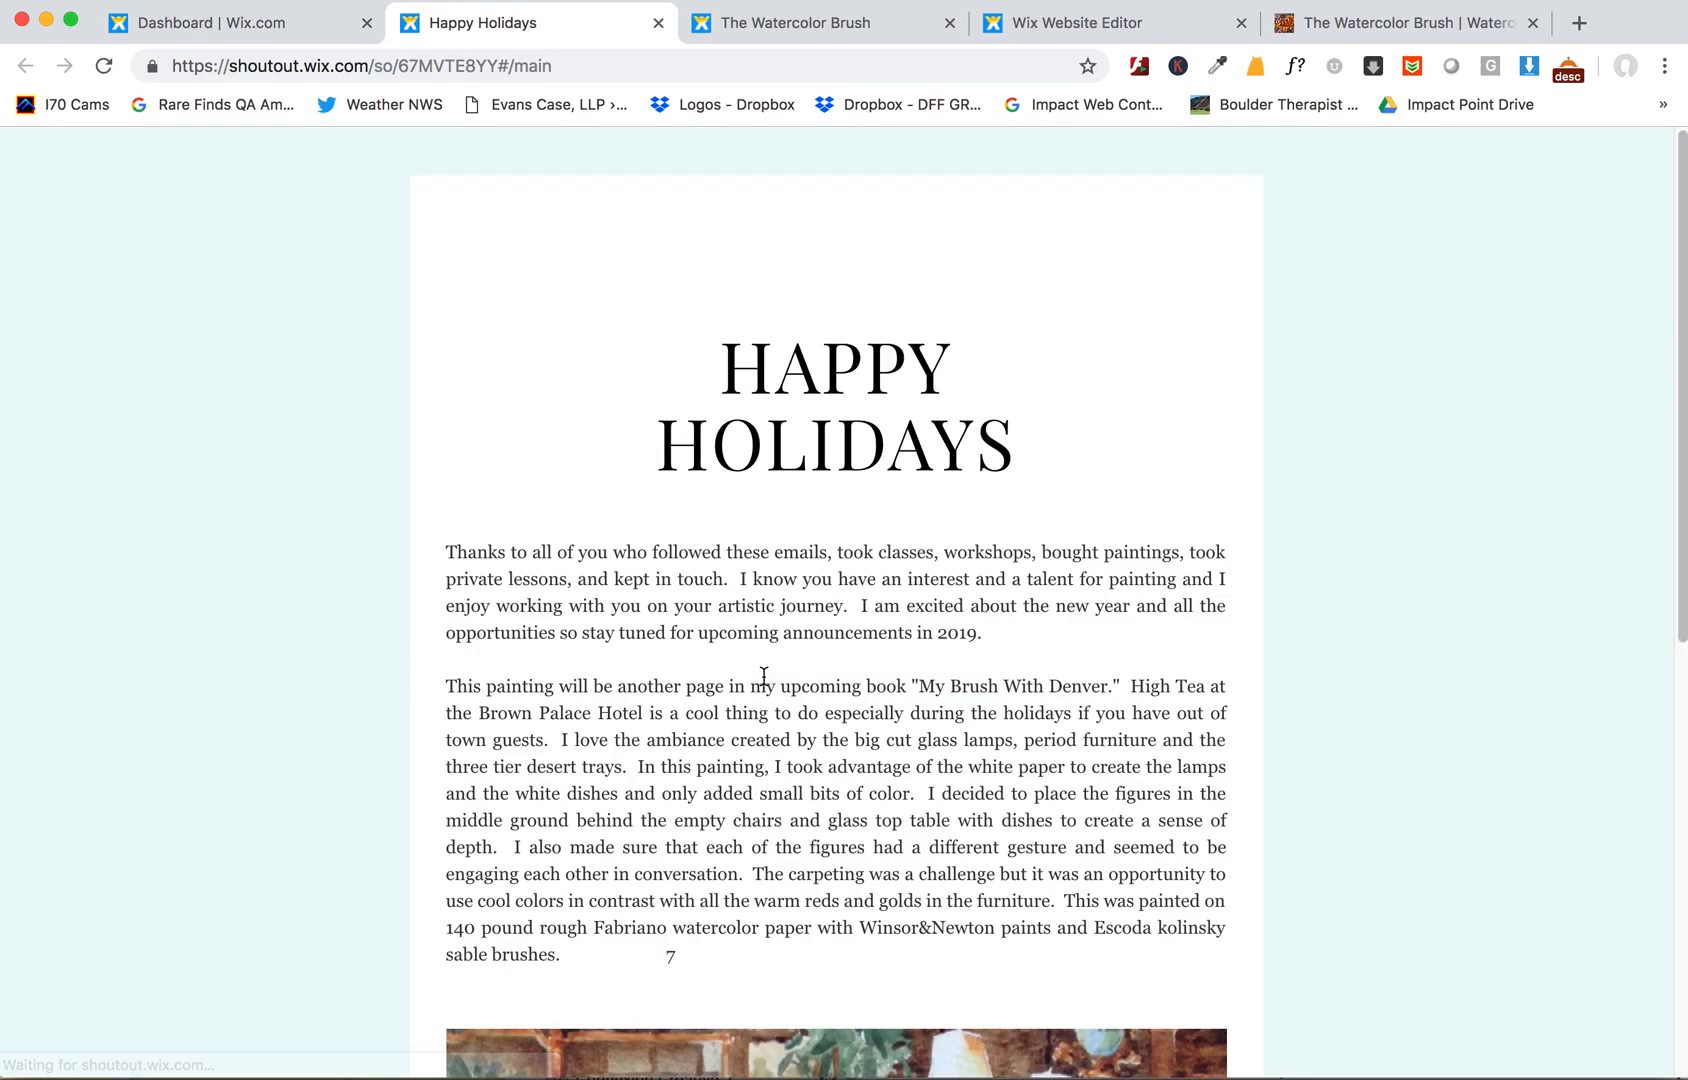
left_click_drag(751, 414, 1154, 496)
key("super+c")
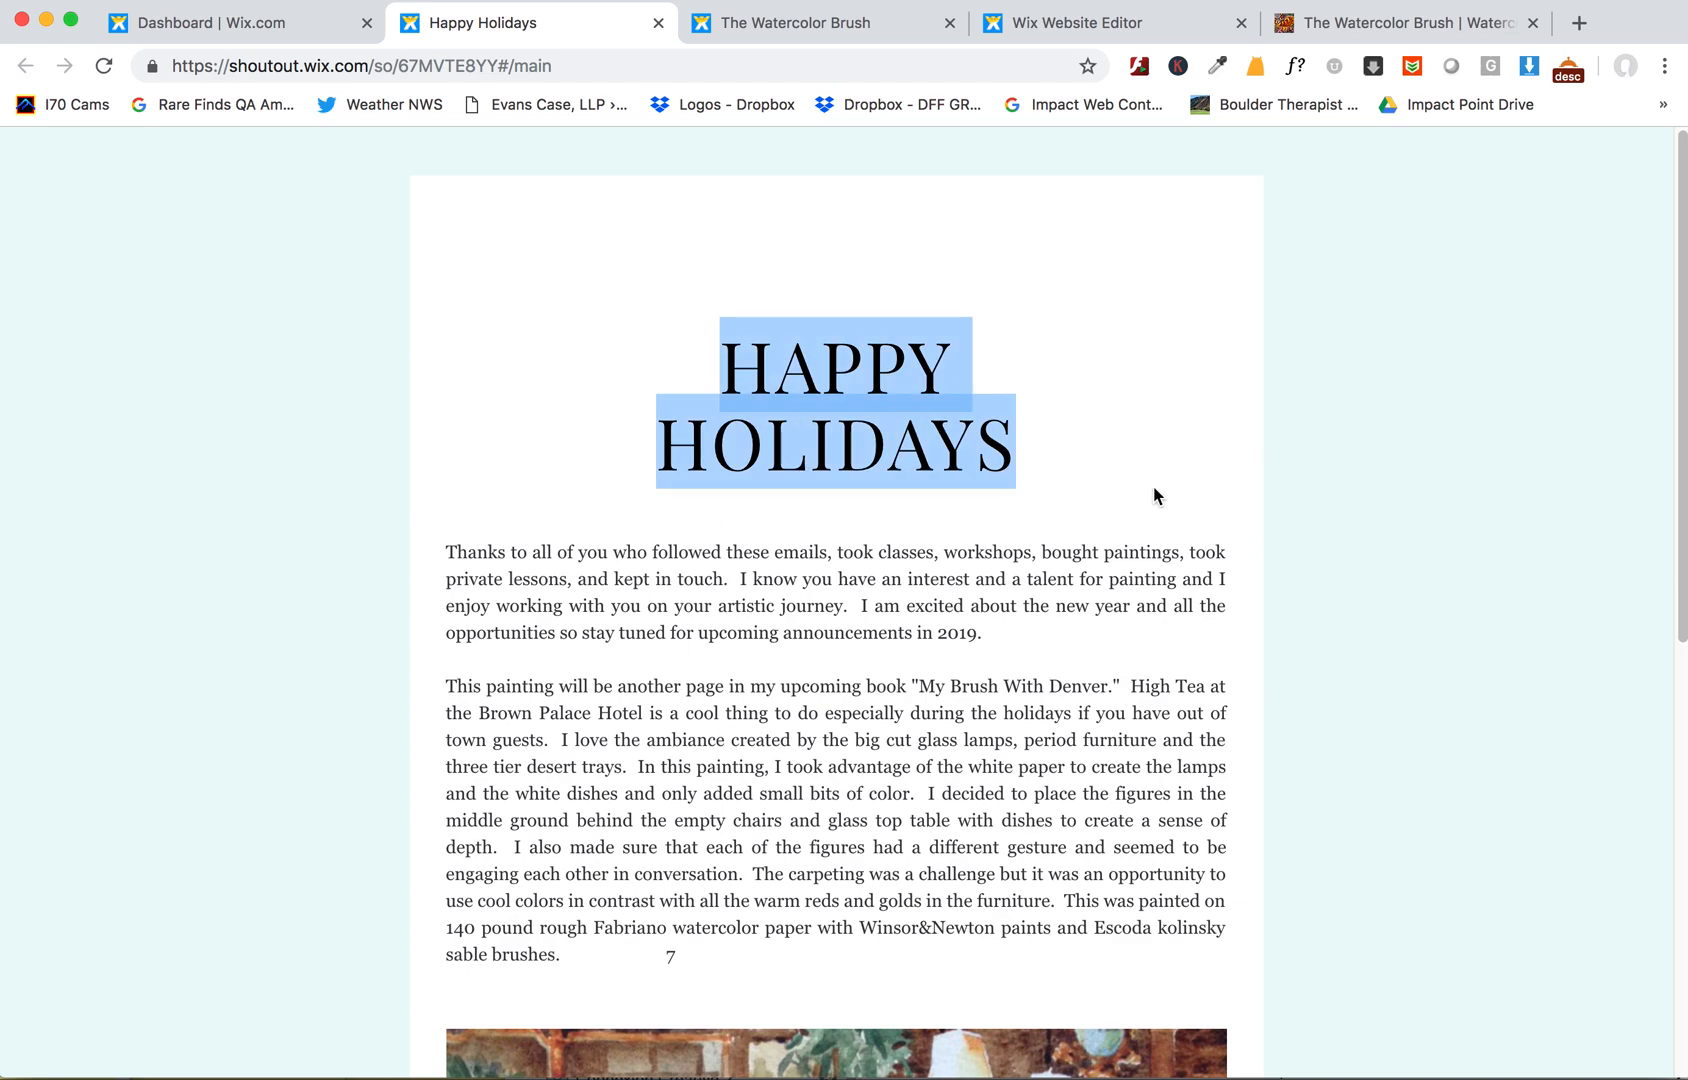
- Paste HAPPY HOLIDAYS as the new post's title and join it onto one line
left_click(806, 18)
left_click(1077, 28)
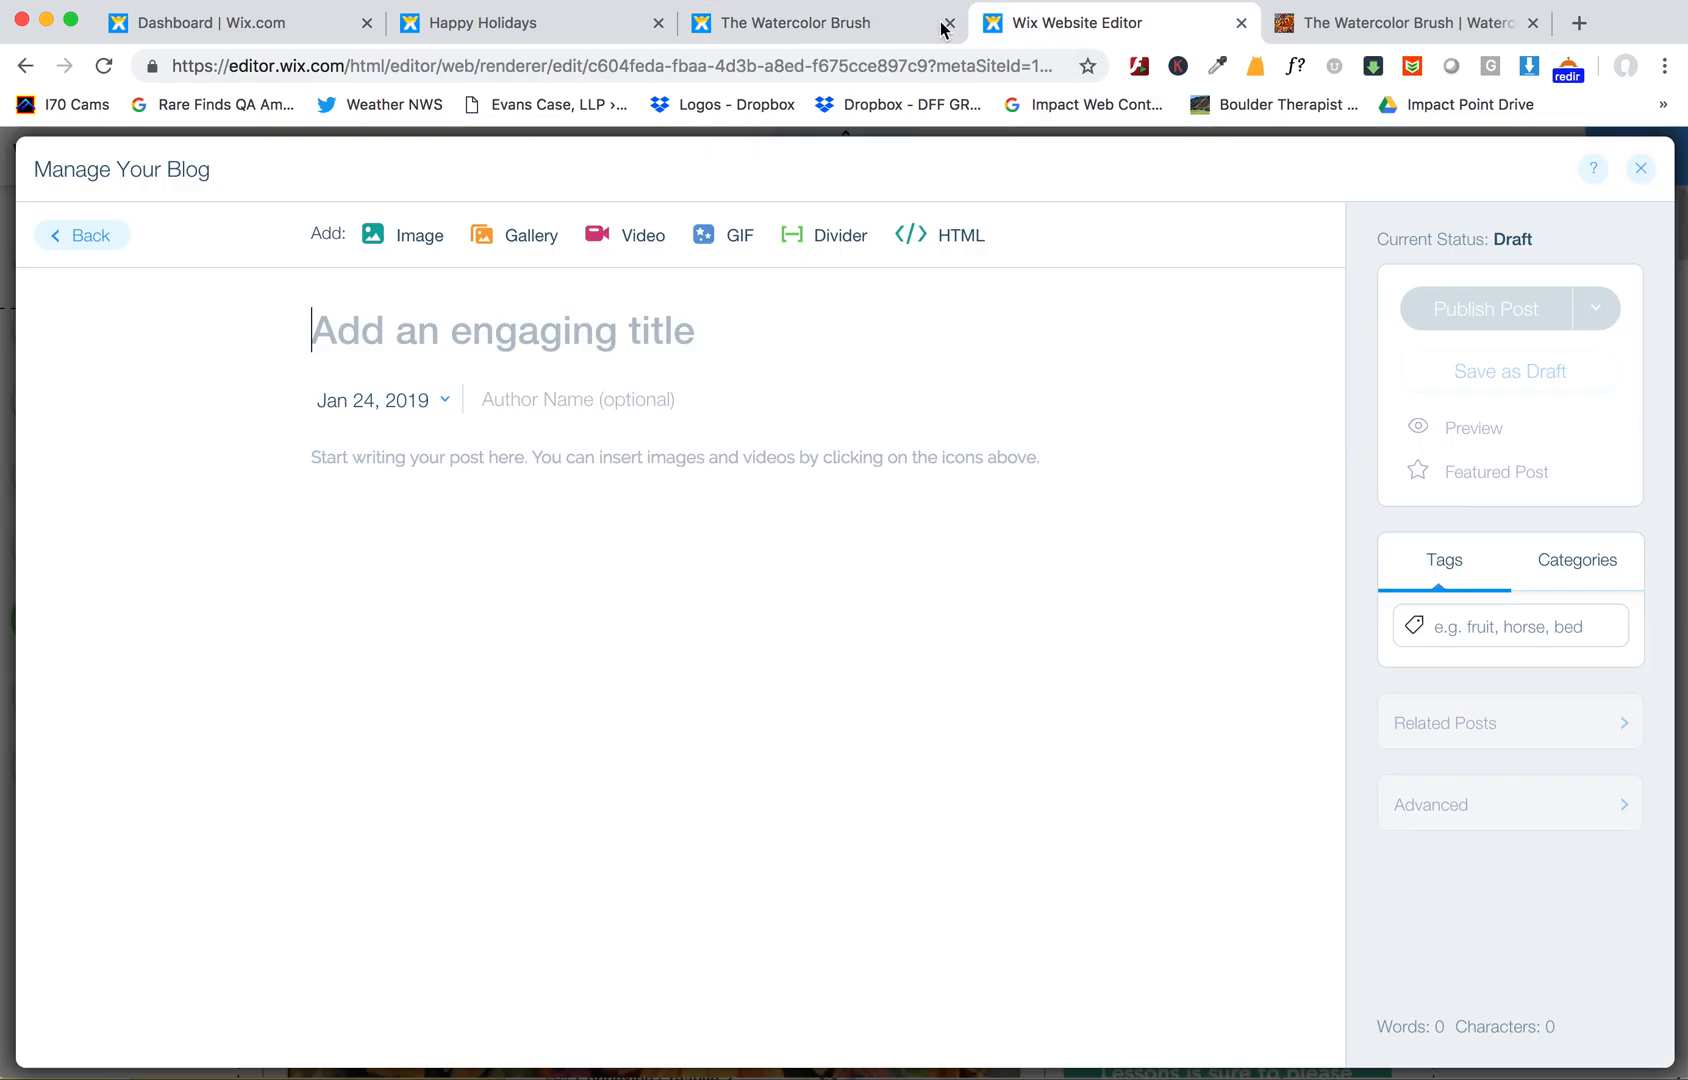
left_click(900, 22)
left_click(950, 22)
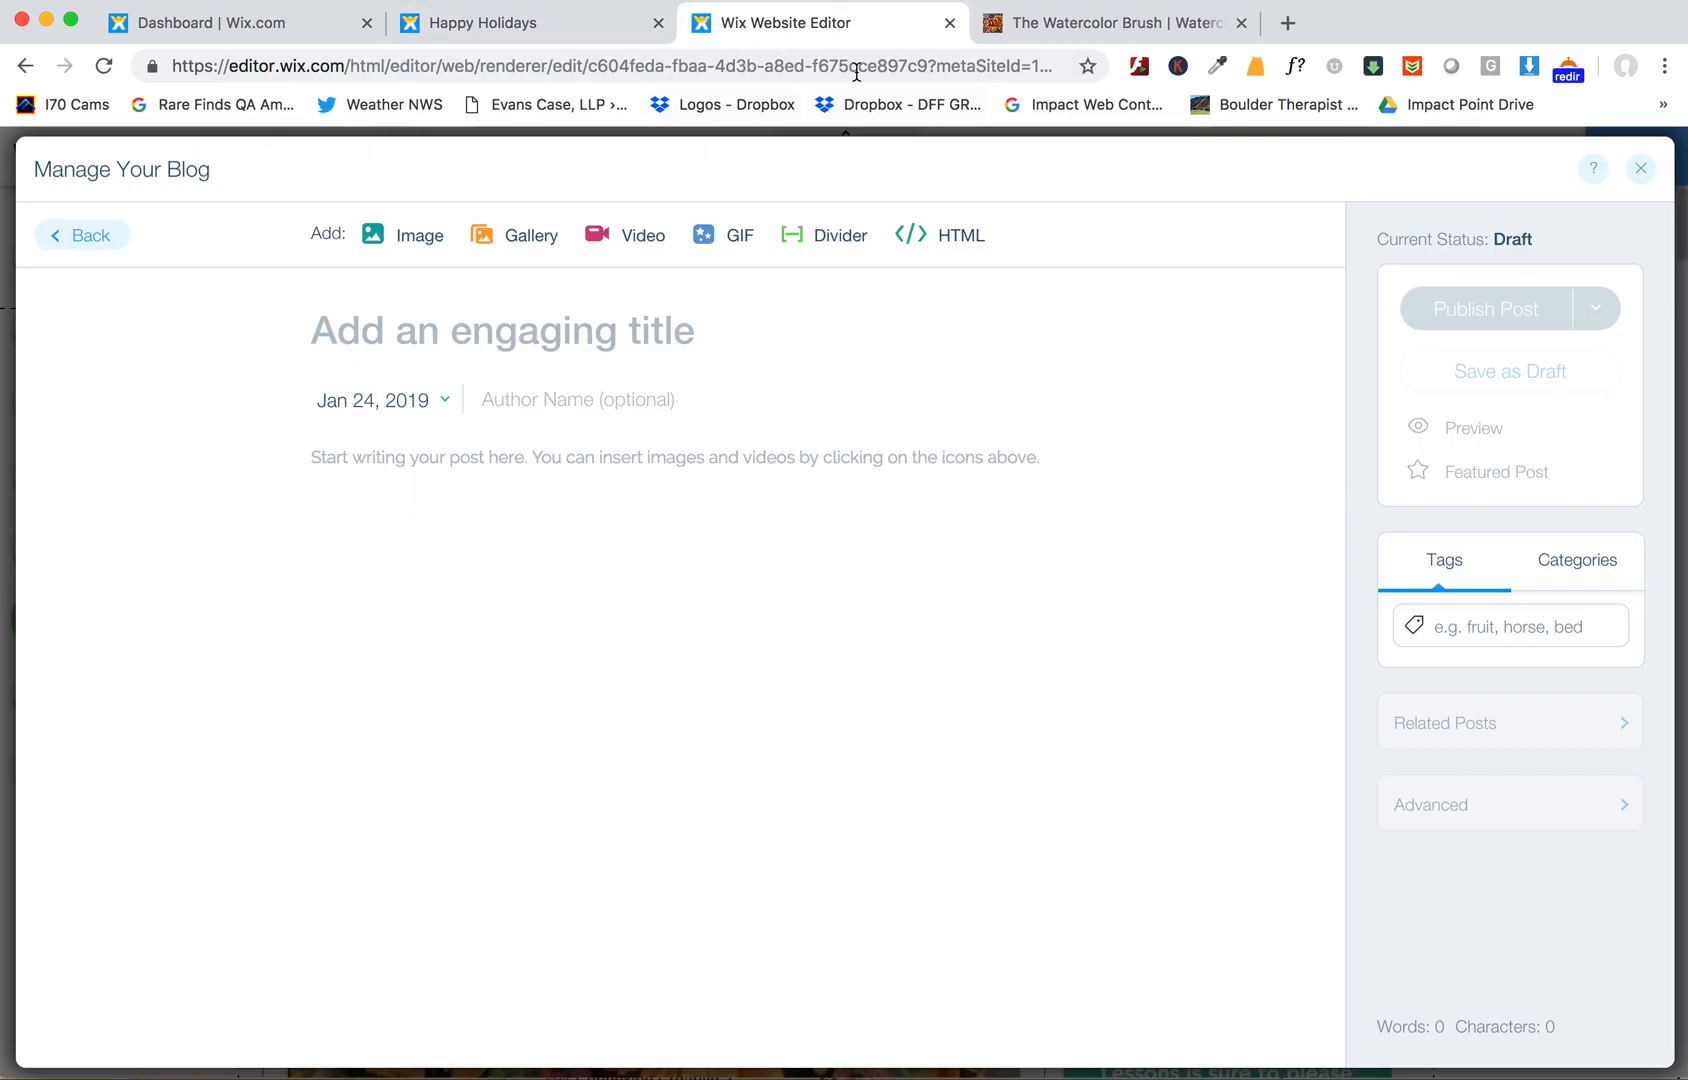
left_click(721, 369)
key("super+v")
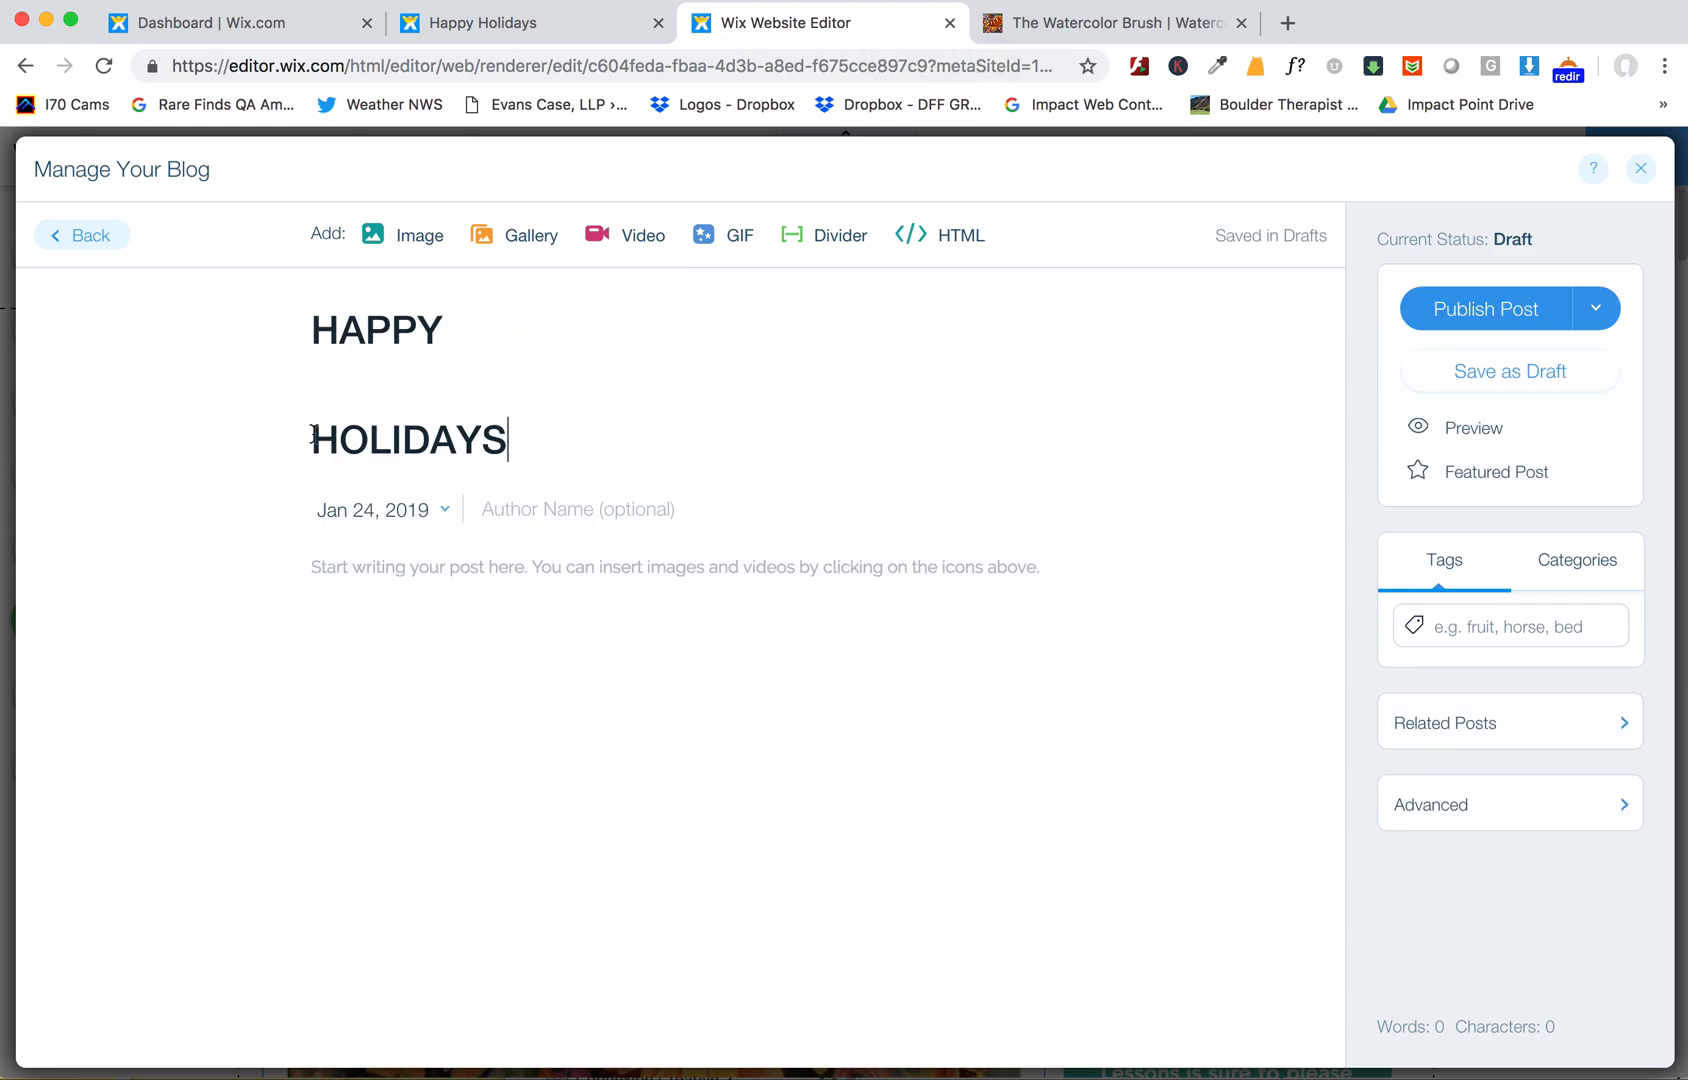
key("BackSpace")
key("BackSpace")
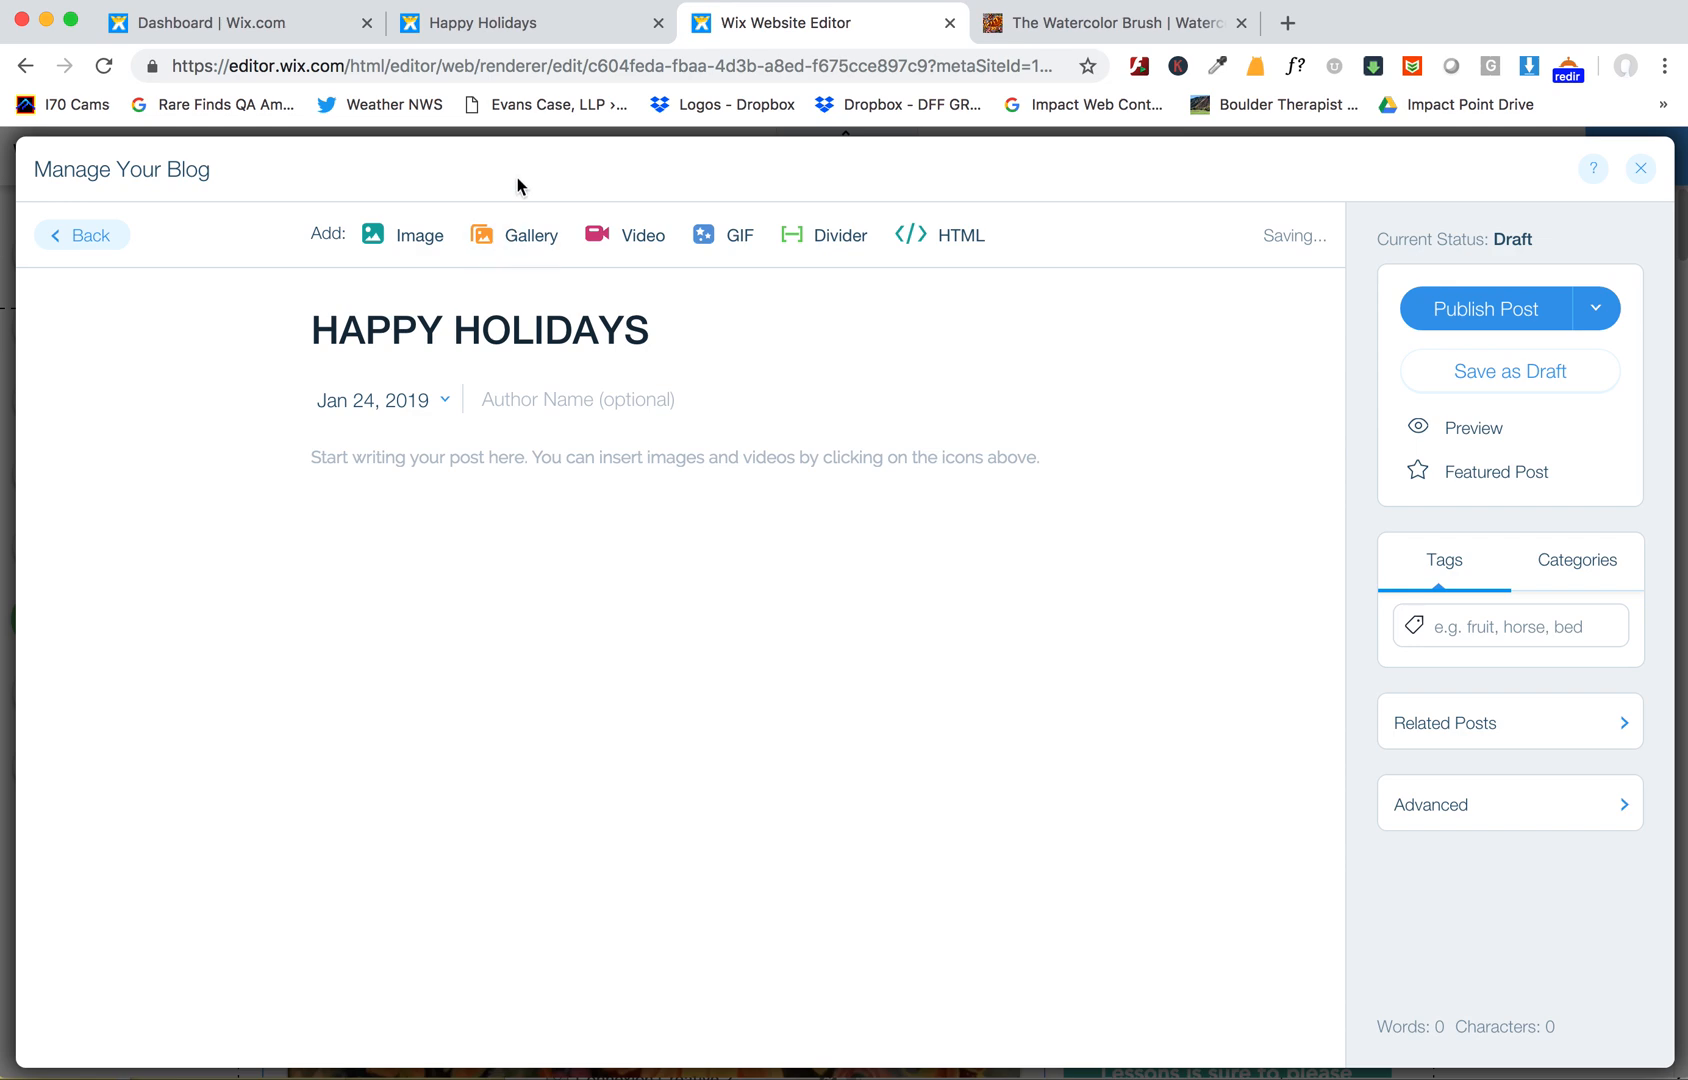
- Copy the campaign's two body paragraphs and paste them into the post body
left_click(508, 30)
left_click(403, 561)
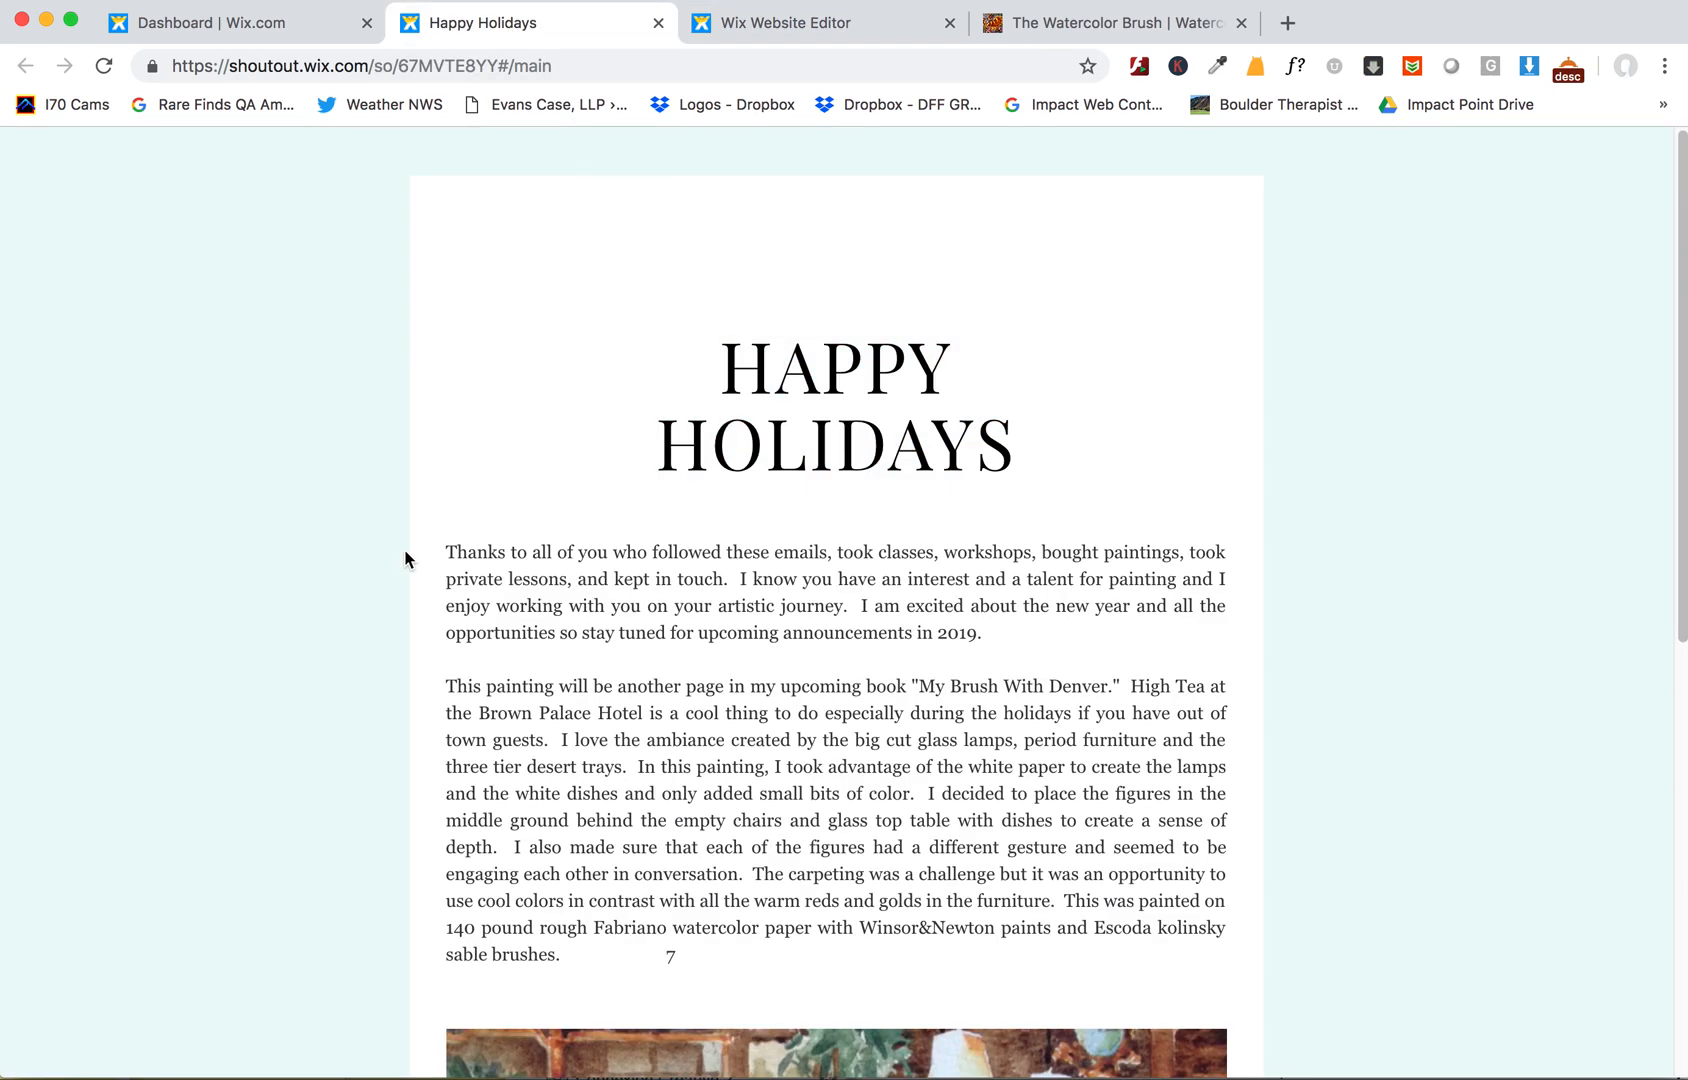
mouse_move(448, 550)
left_mouse_down()
mouse_move(670, 790)
mouse_move(587, 958)
left_mouse_up()
key("super+c")
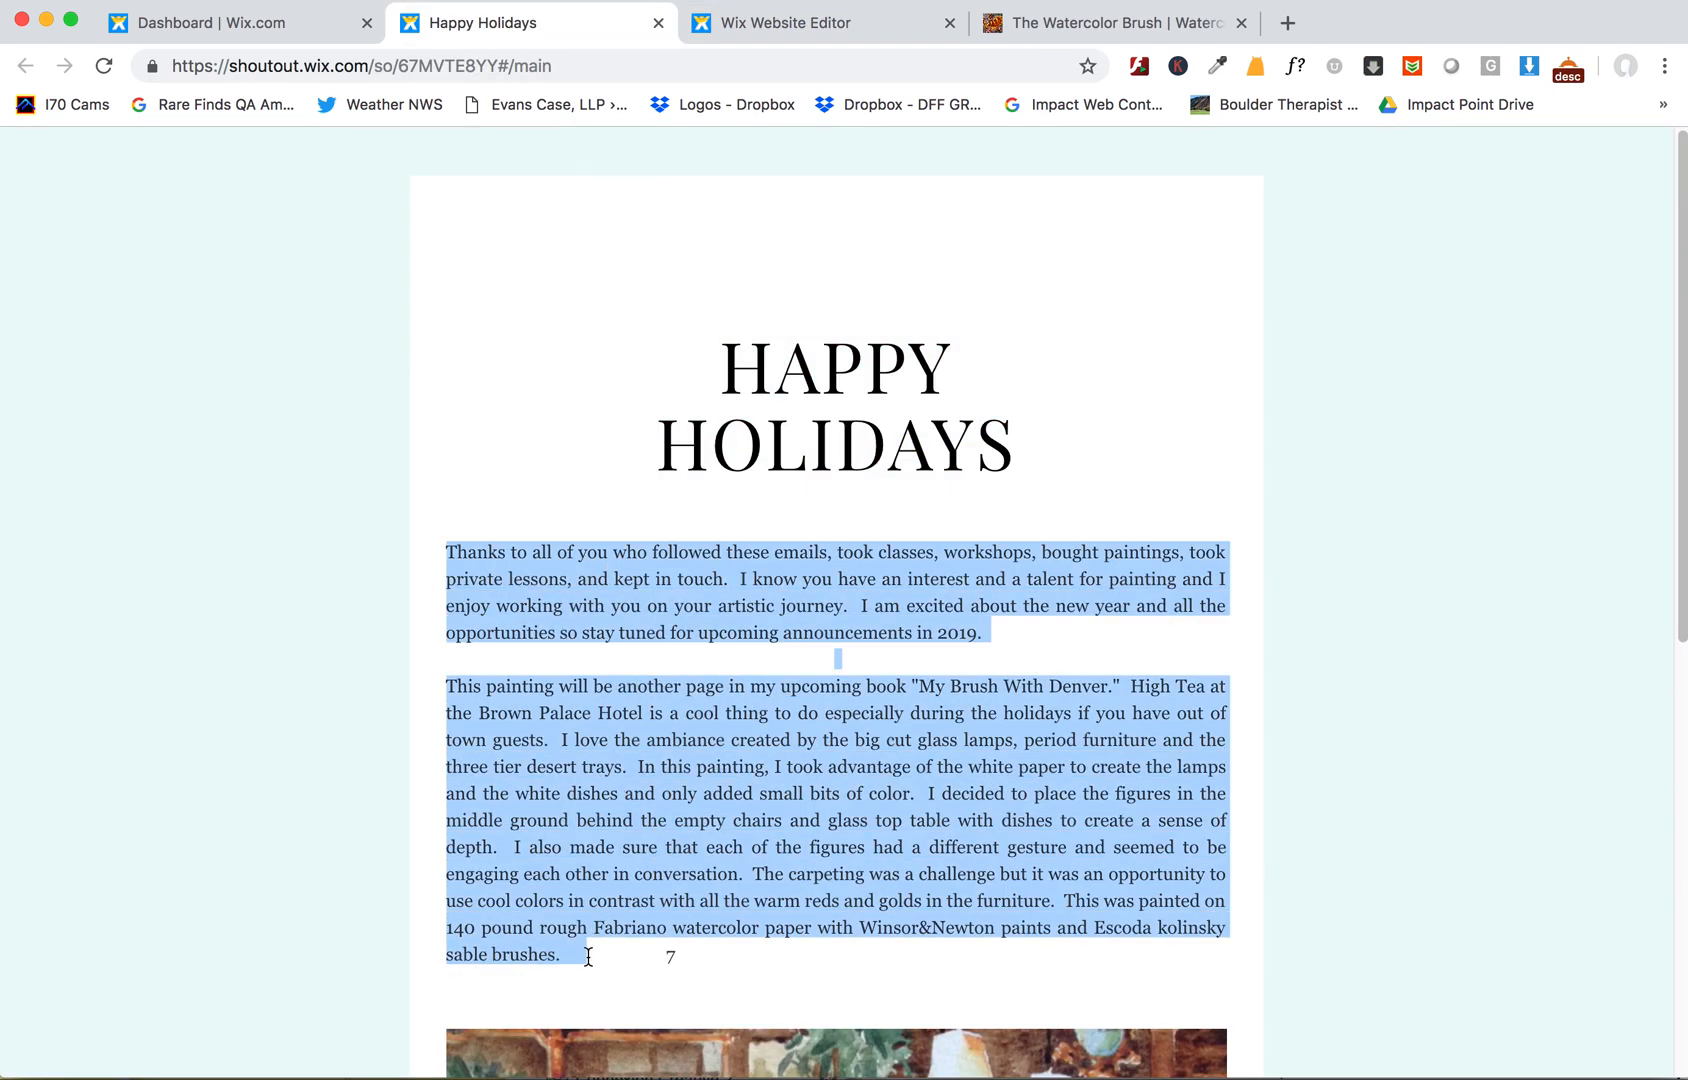
left_click(755, 40)
left_click(369, 497)
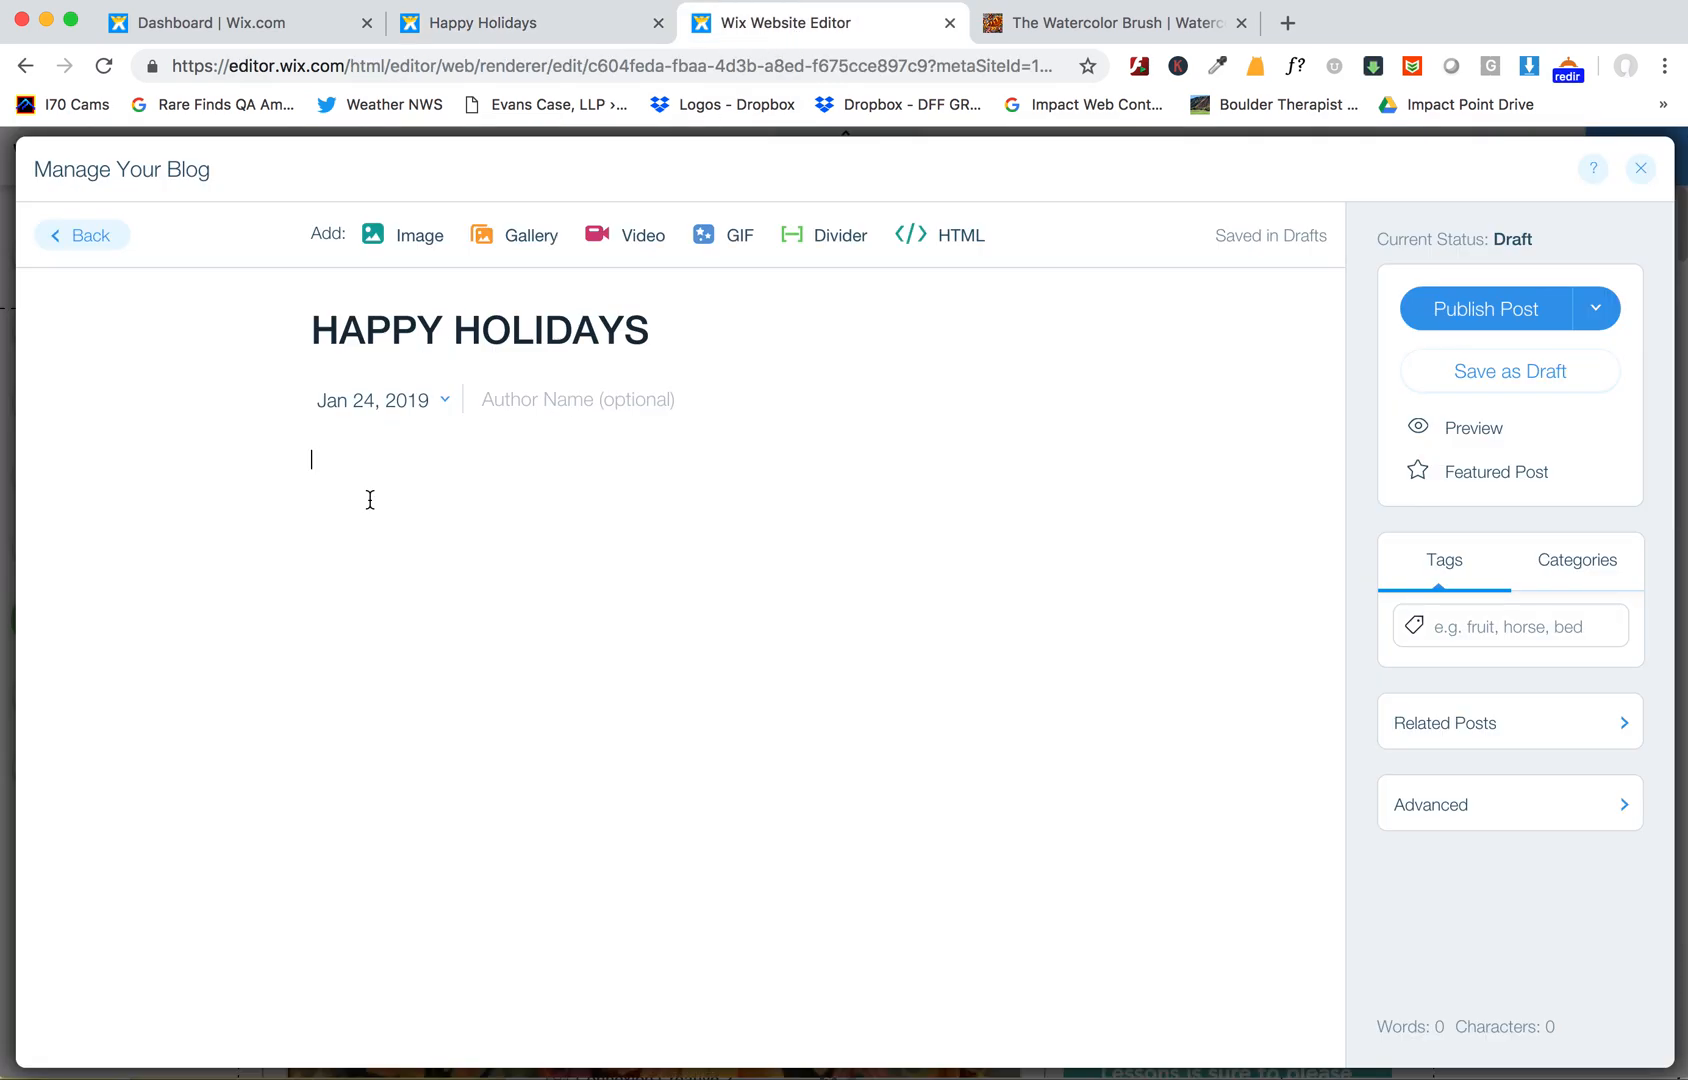
key("super+v")
- Save the campaign's tea room painting image to the Desktop as painting.jpg
left_click(546, 28)
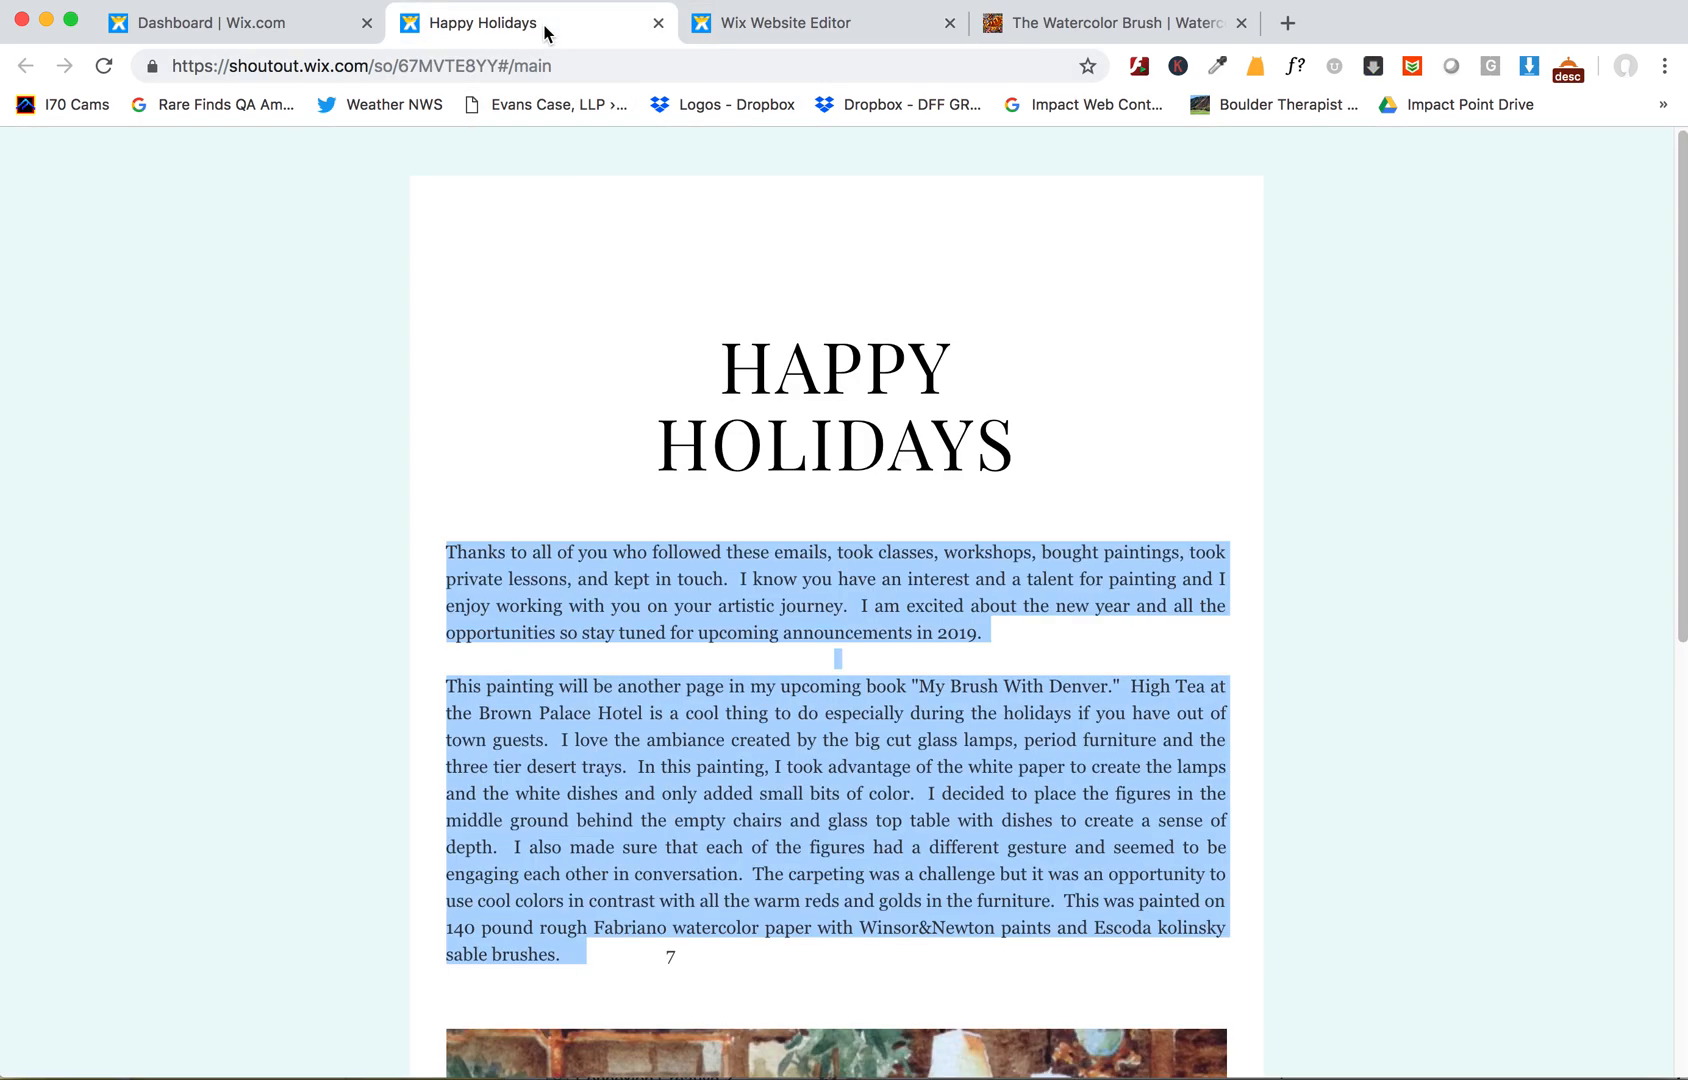
scroll(946, 975, "down", 5)
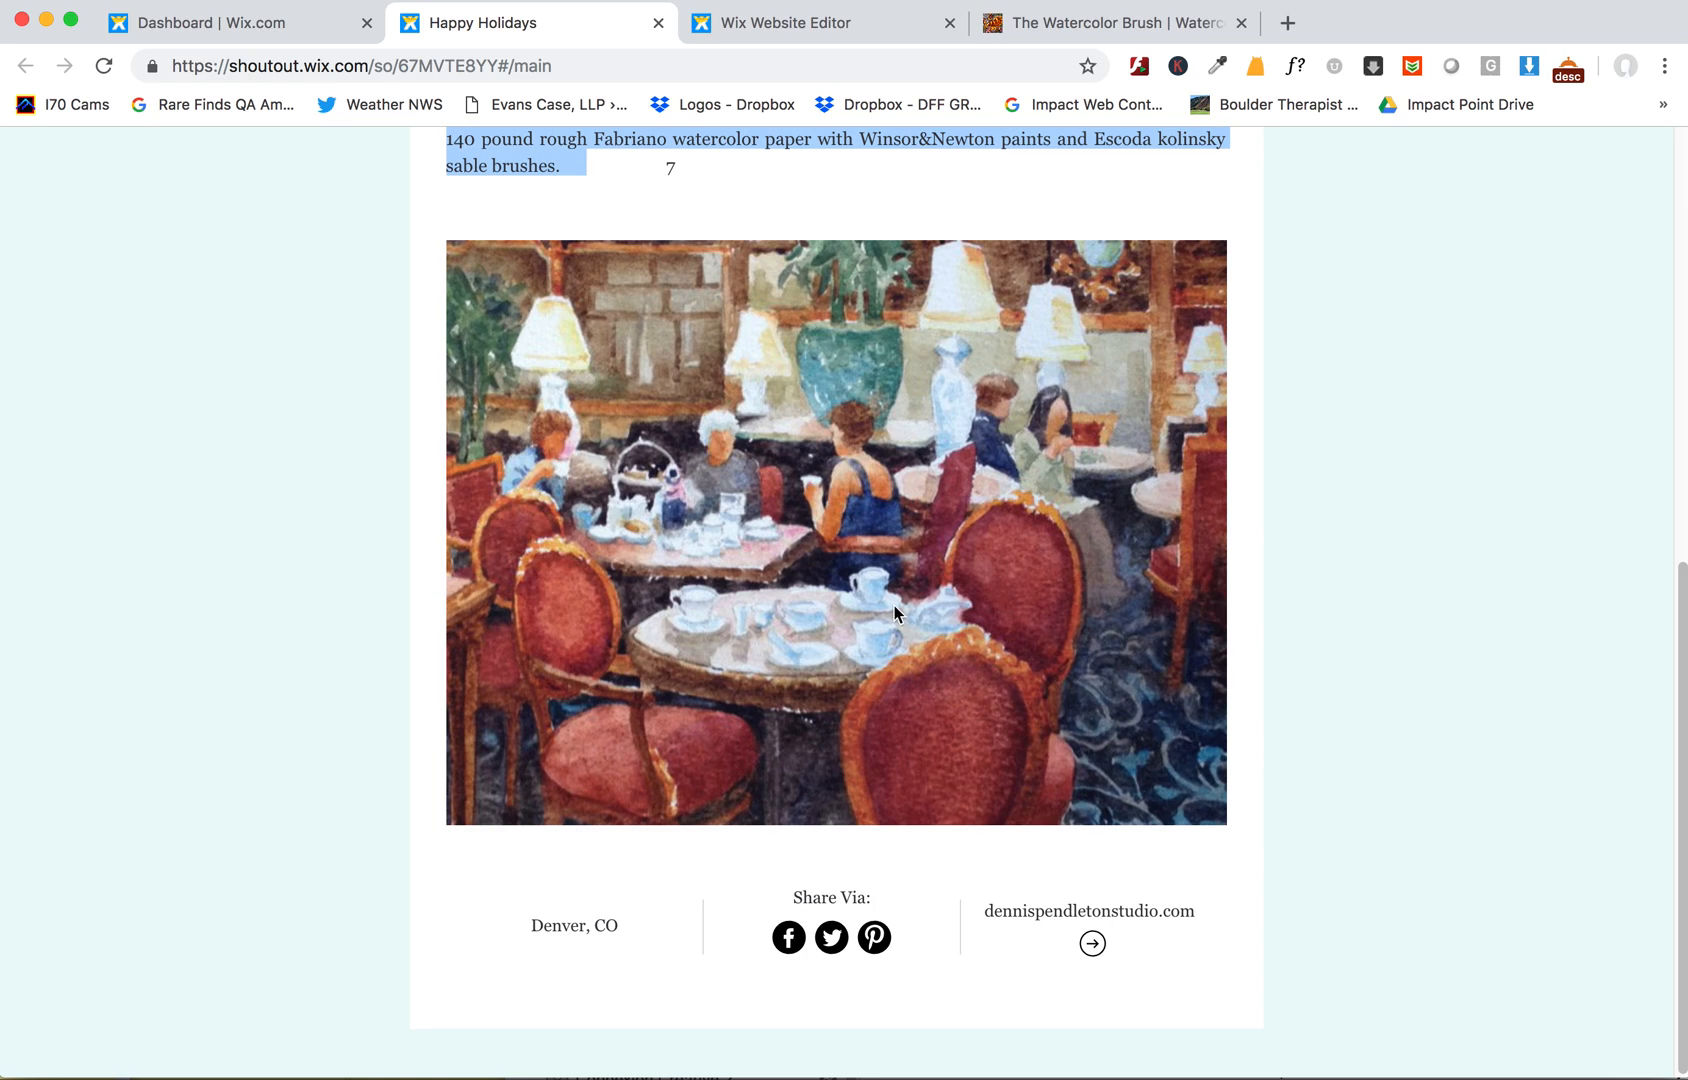
right_click(894, 612)
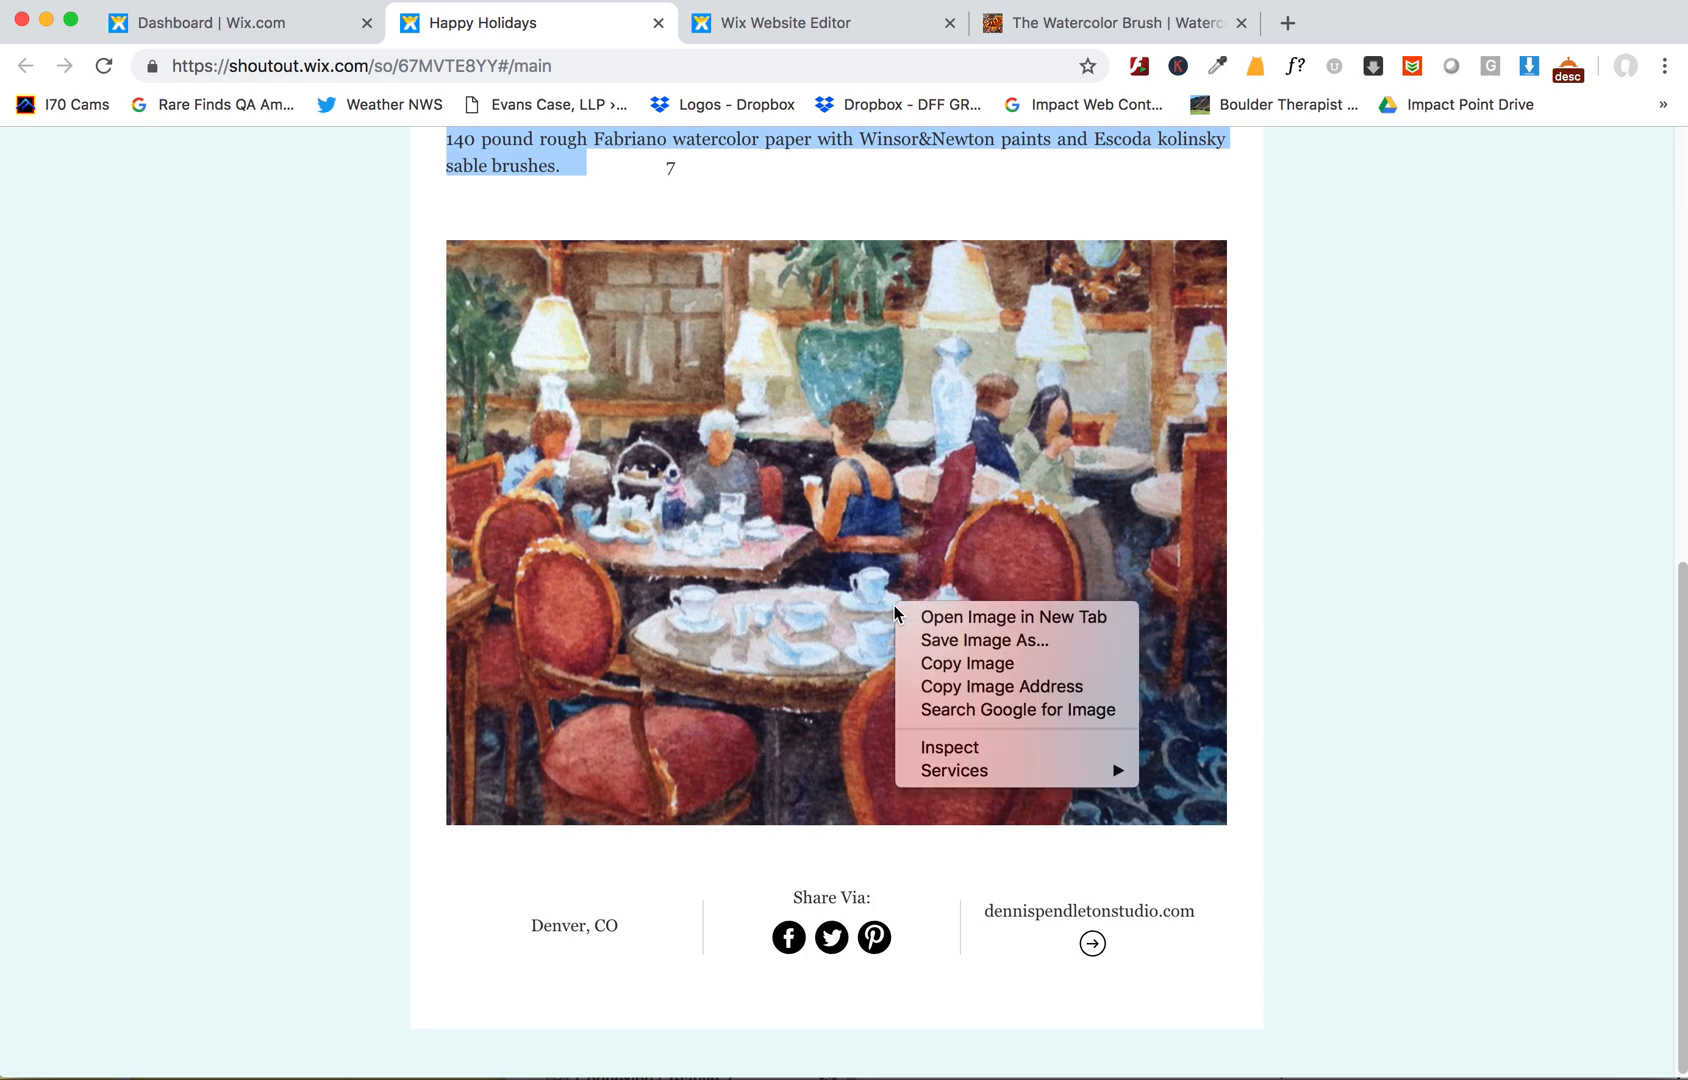
left_click(975, 641)
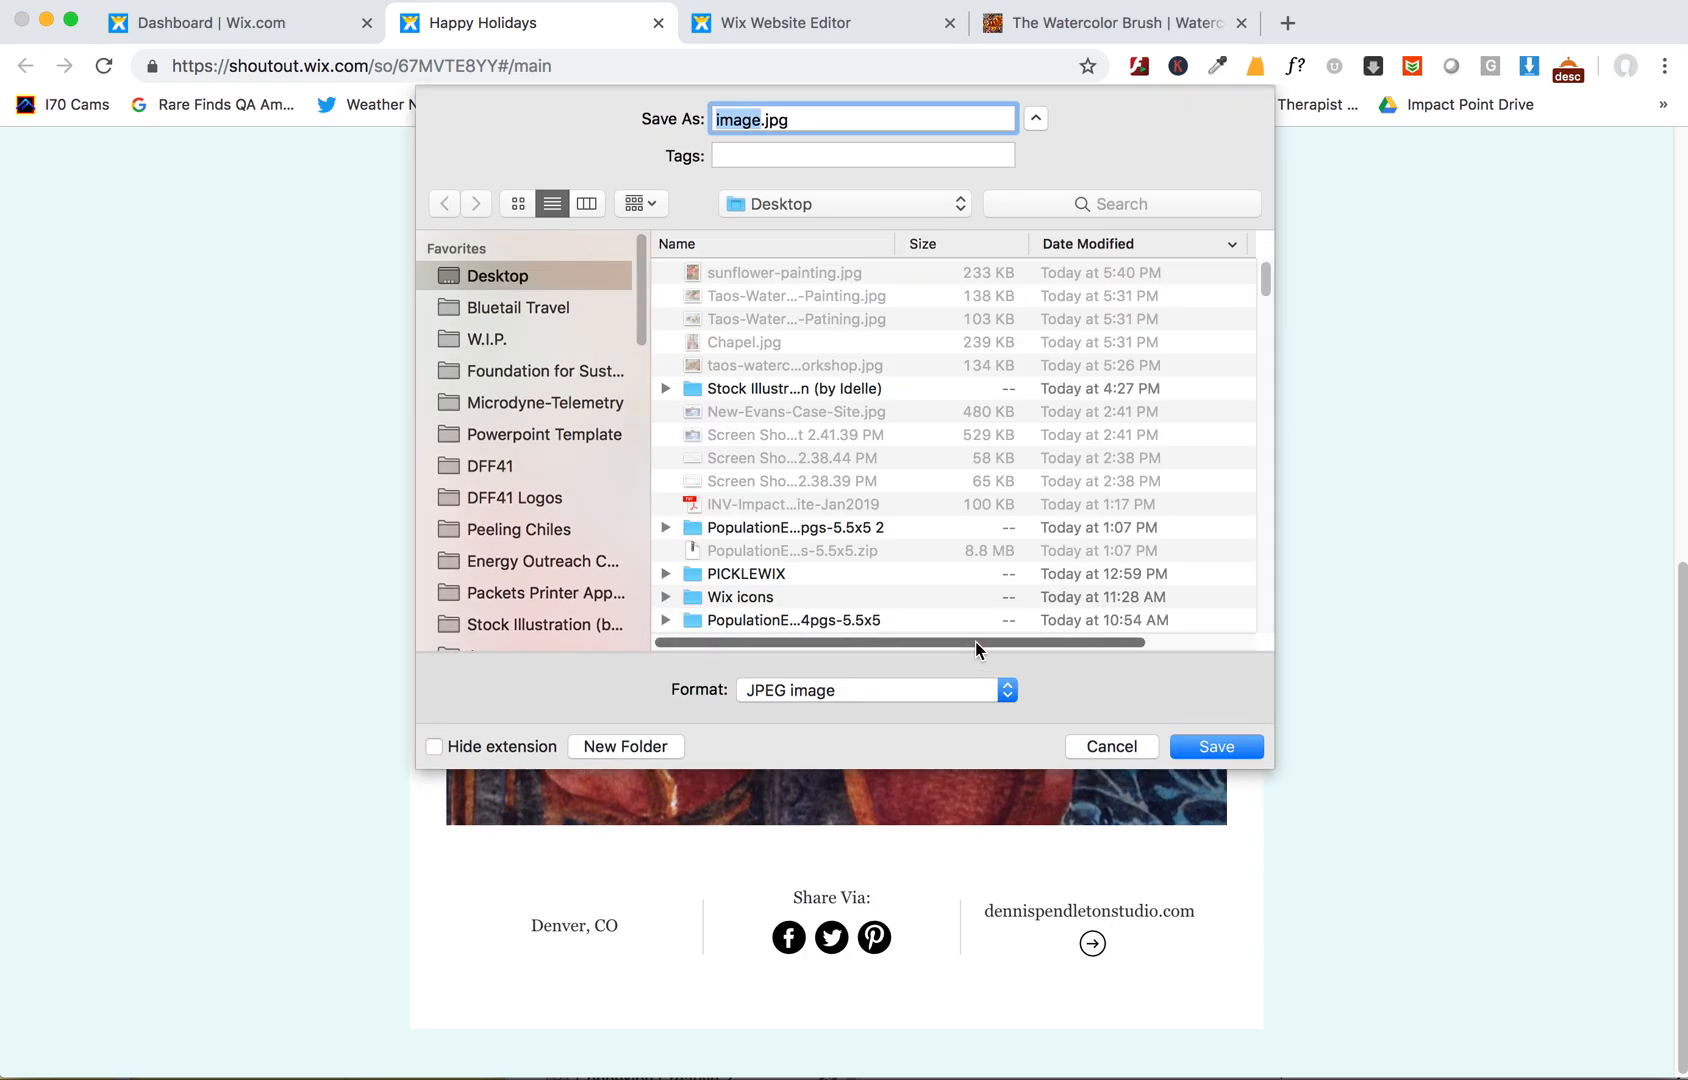
type("painting")
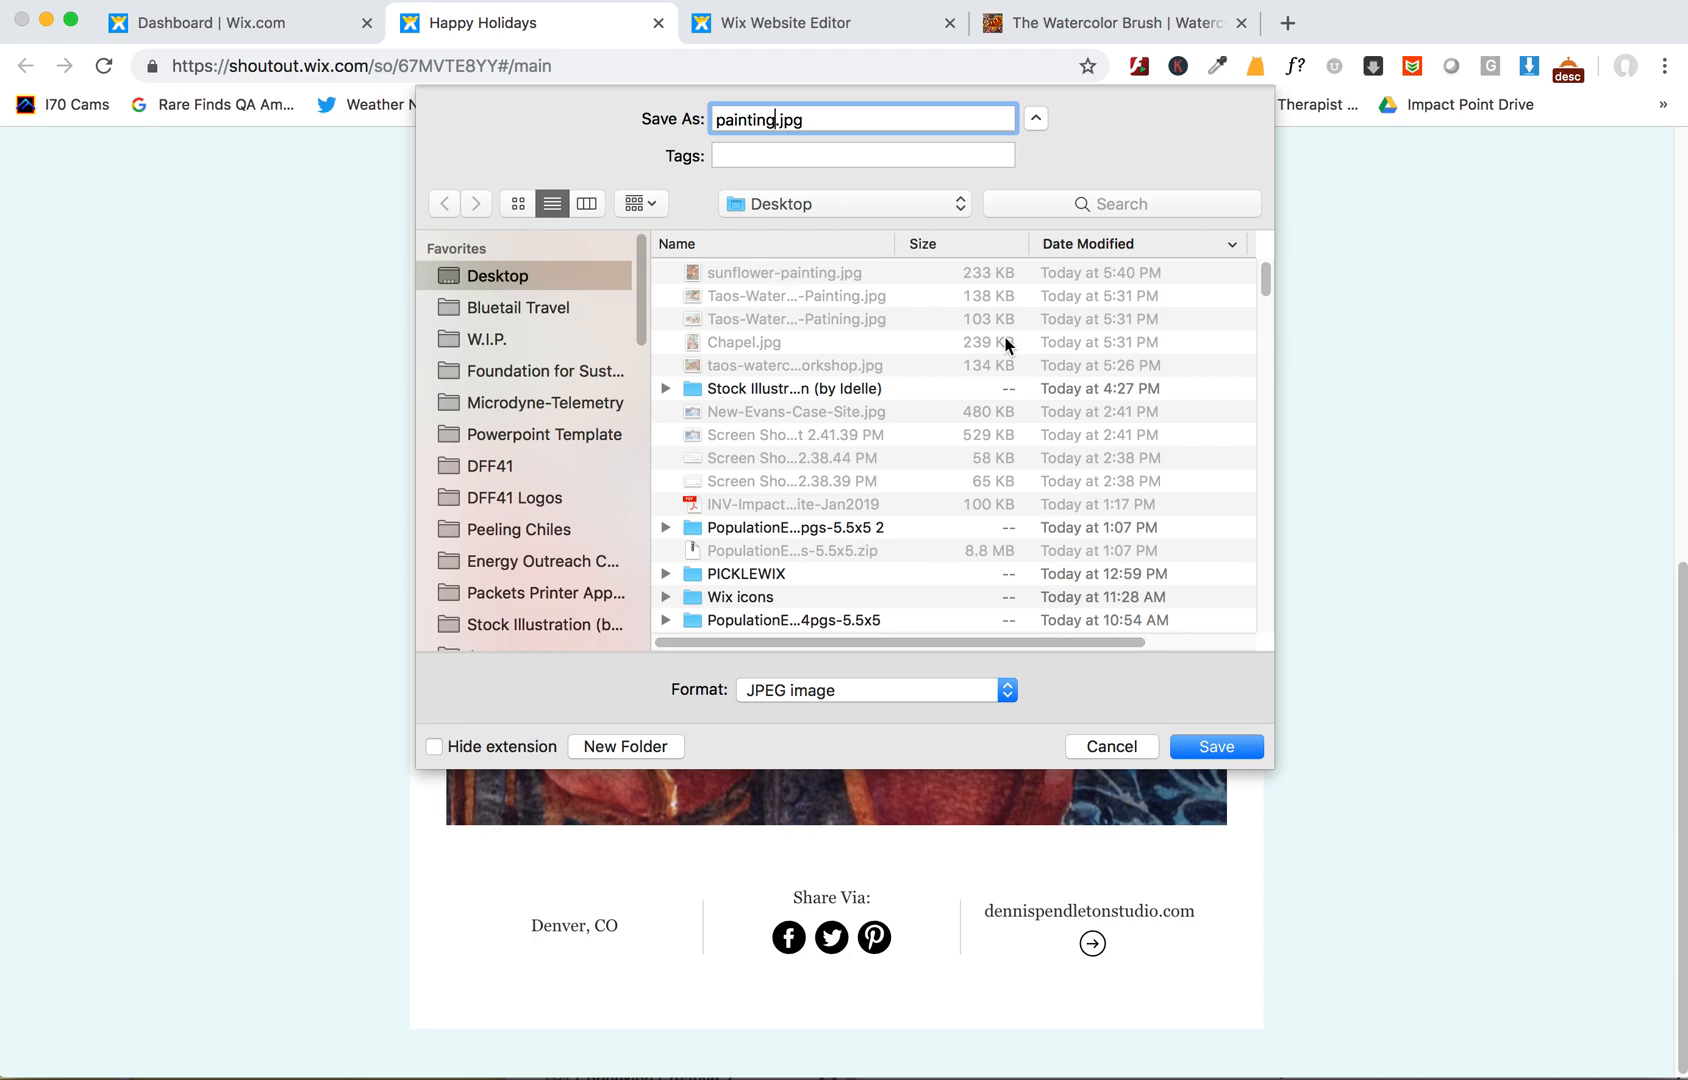
left_click(1216, 747)
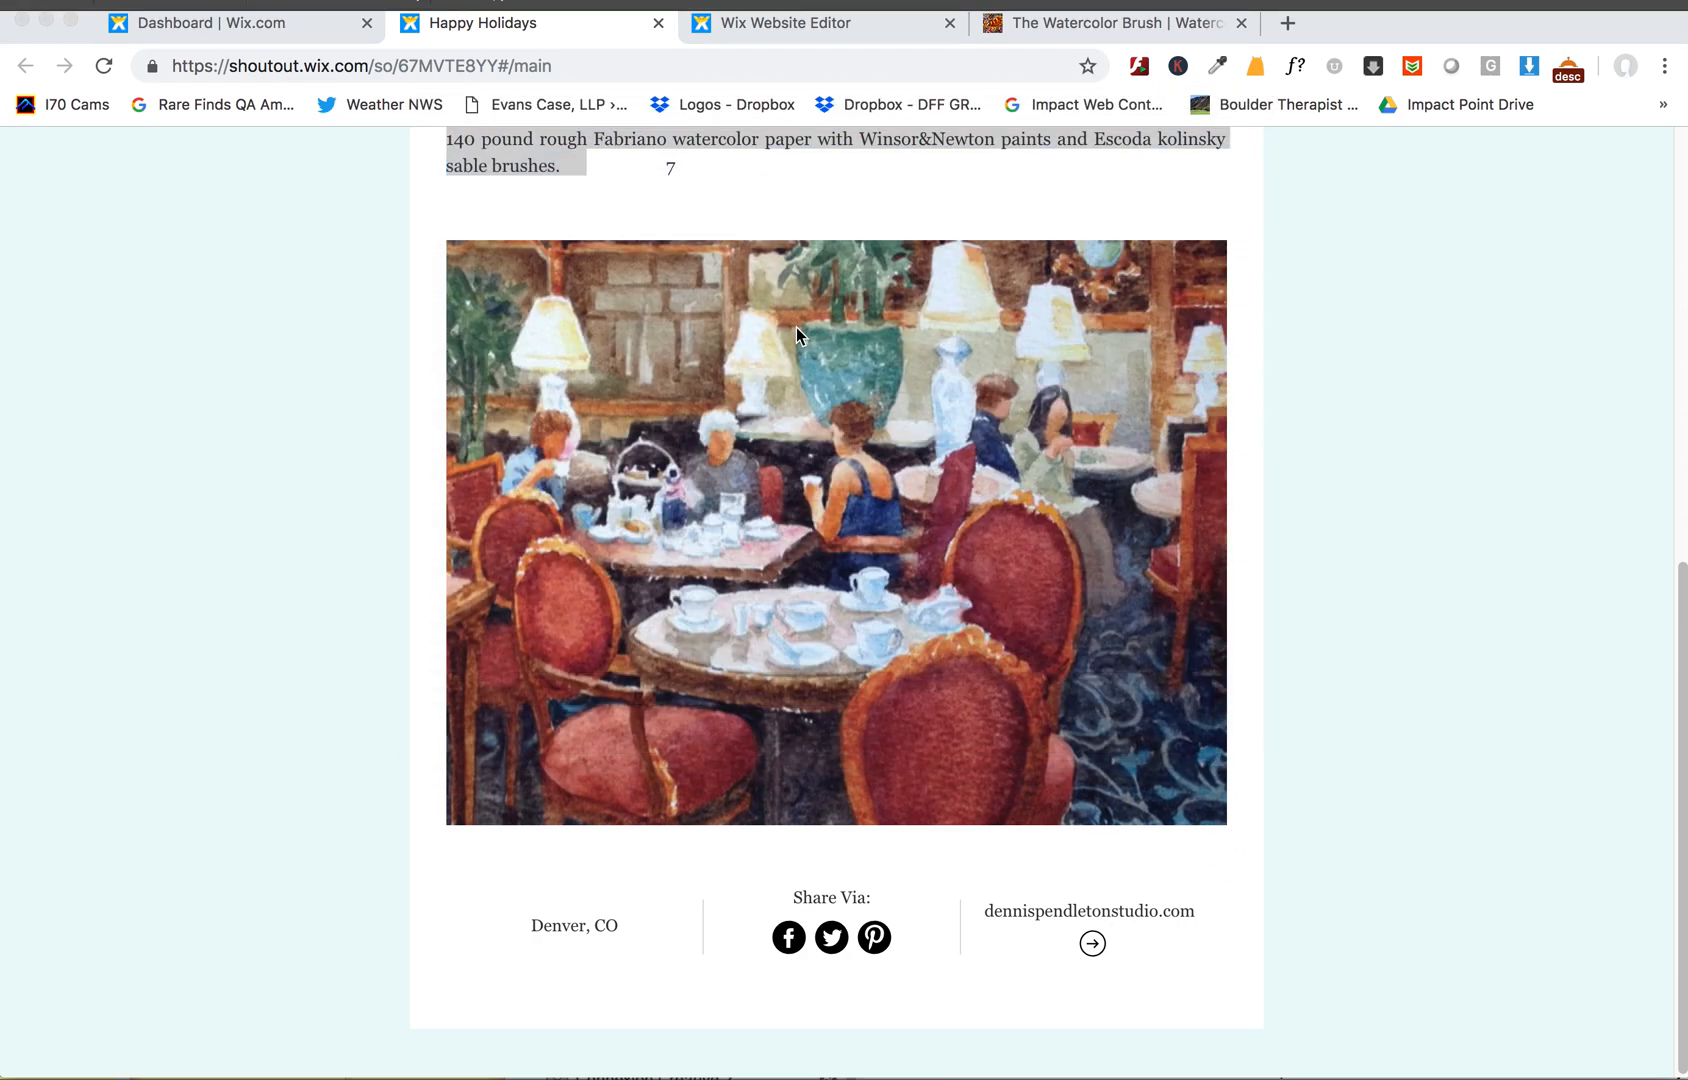
- Upload painting.jpg and insert it as an image into the blog post below the body text
left_click(800, 22)
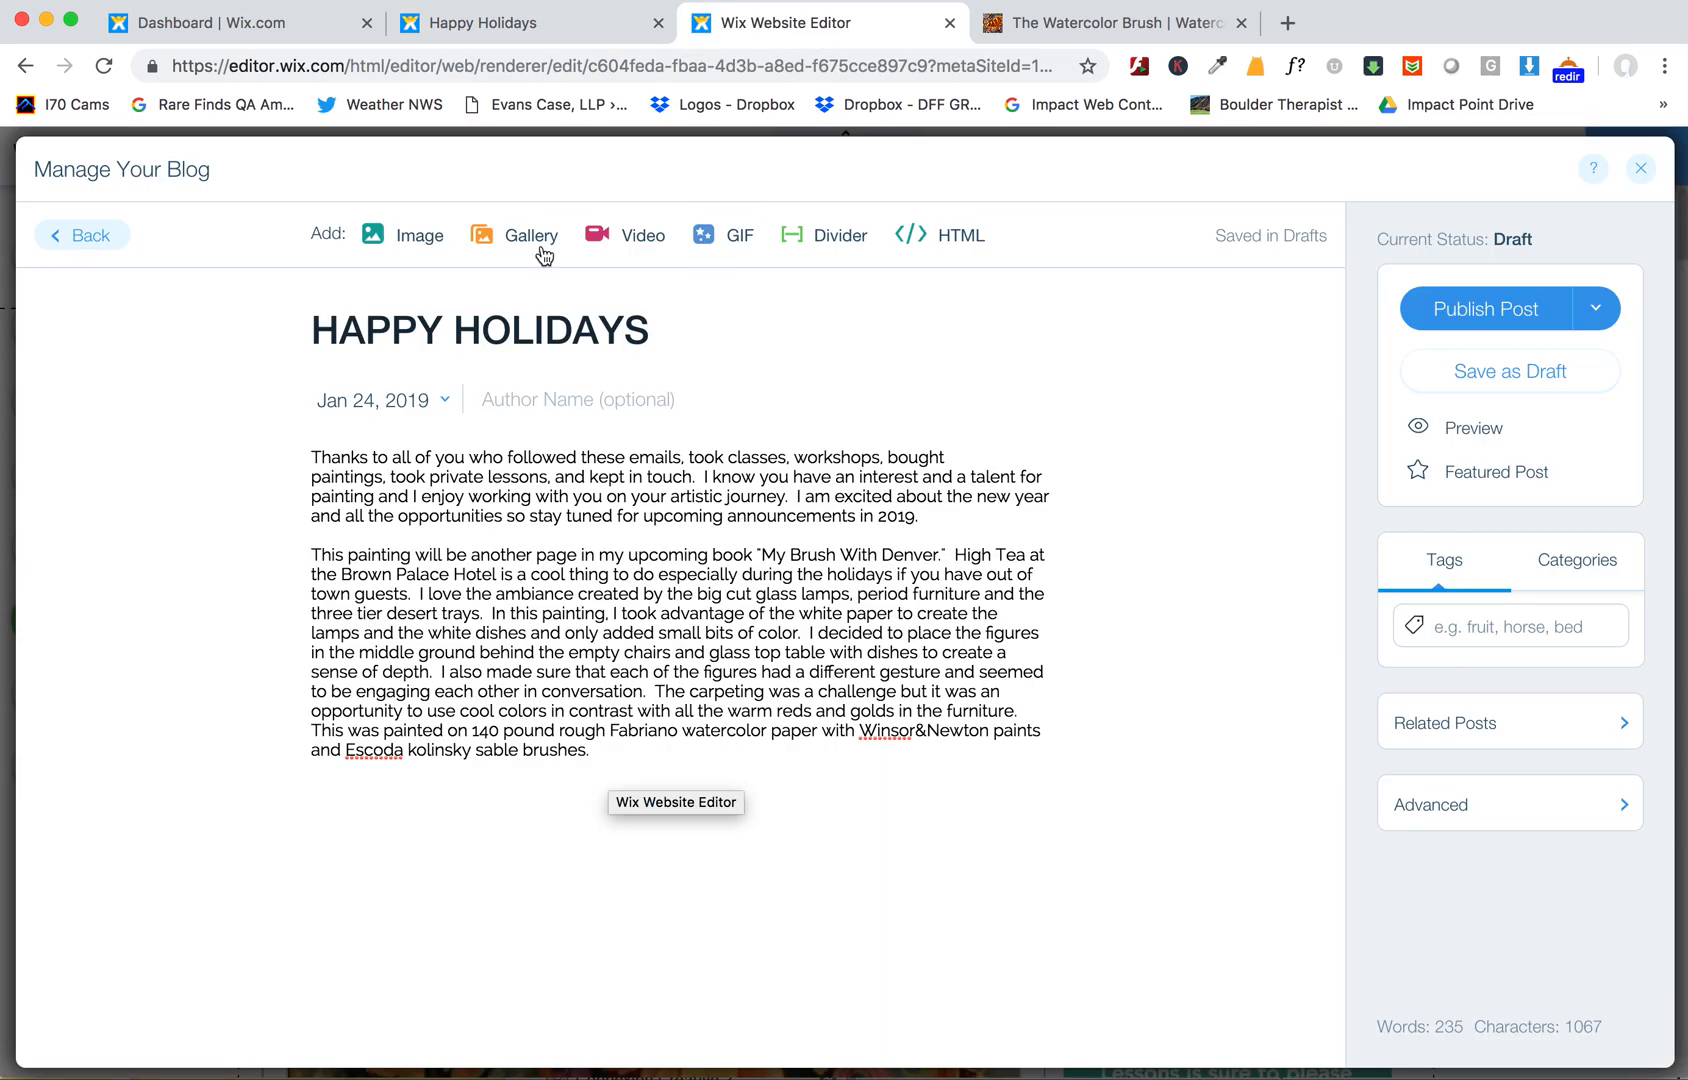
left_click(408, 235)
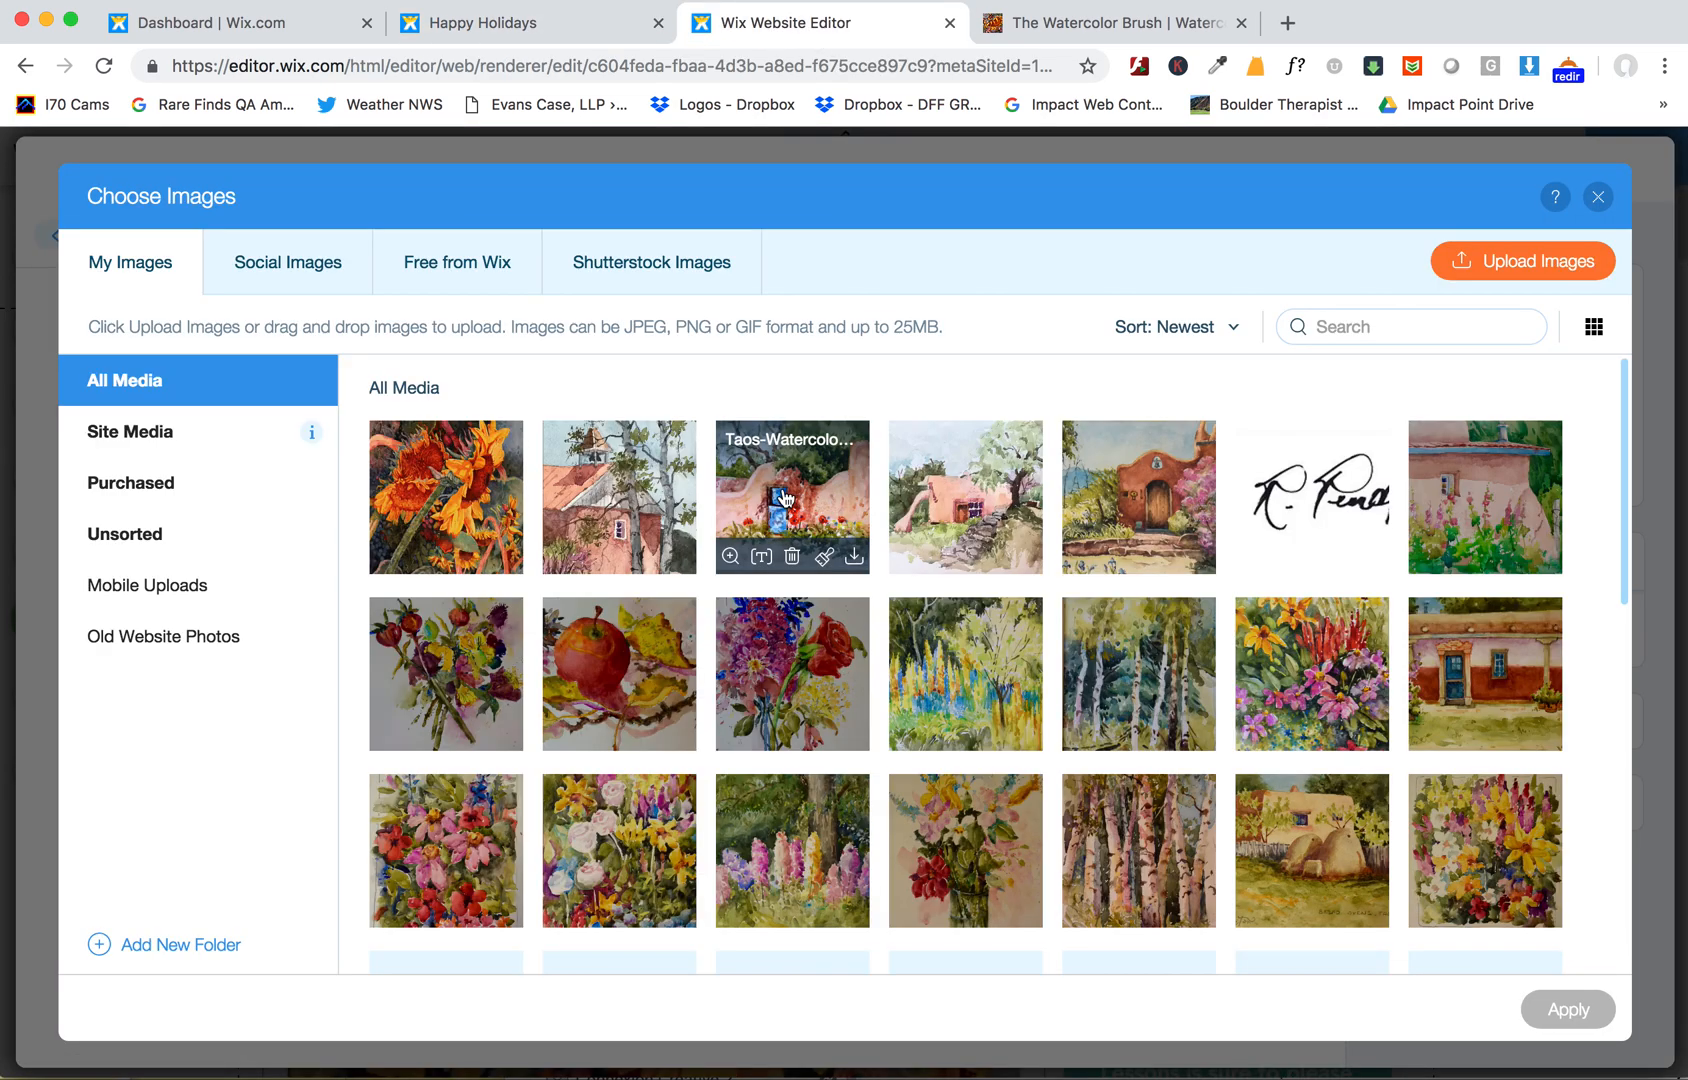
left_click(1508, 262)
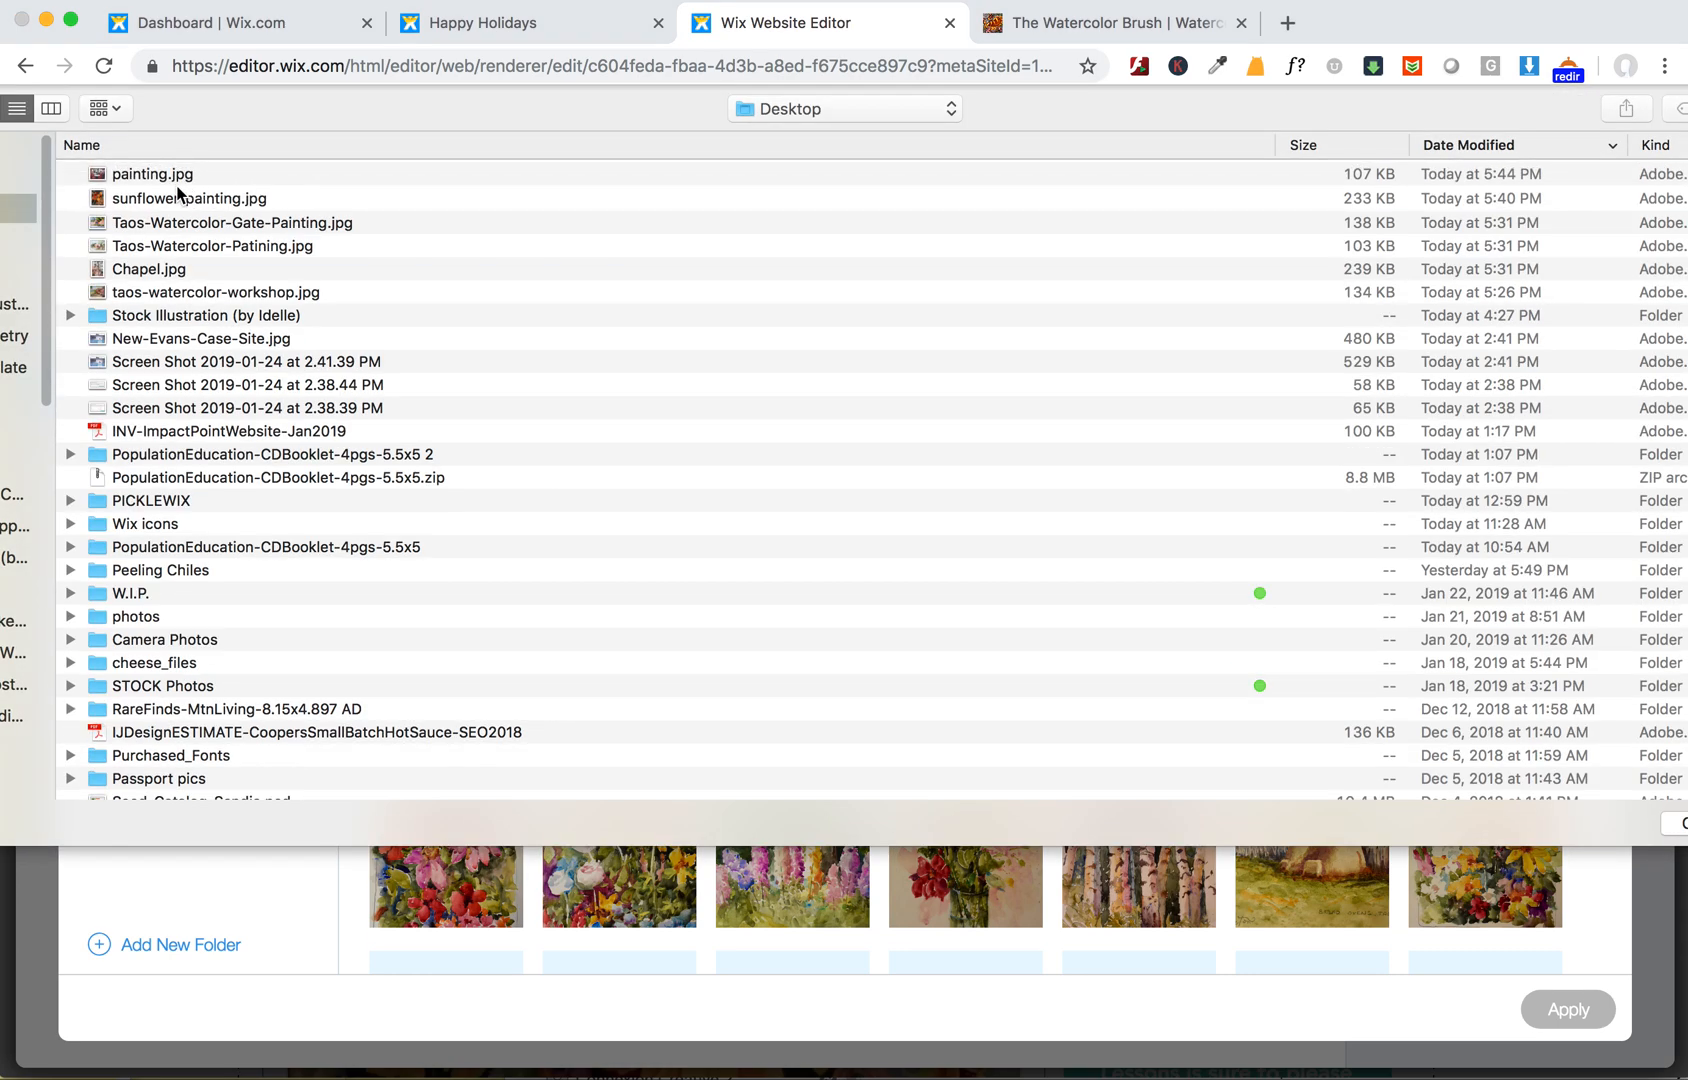
double_click(161, 175)
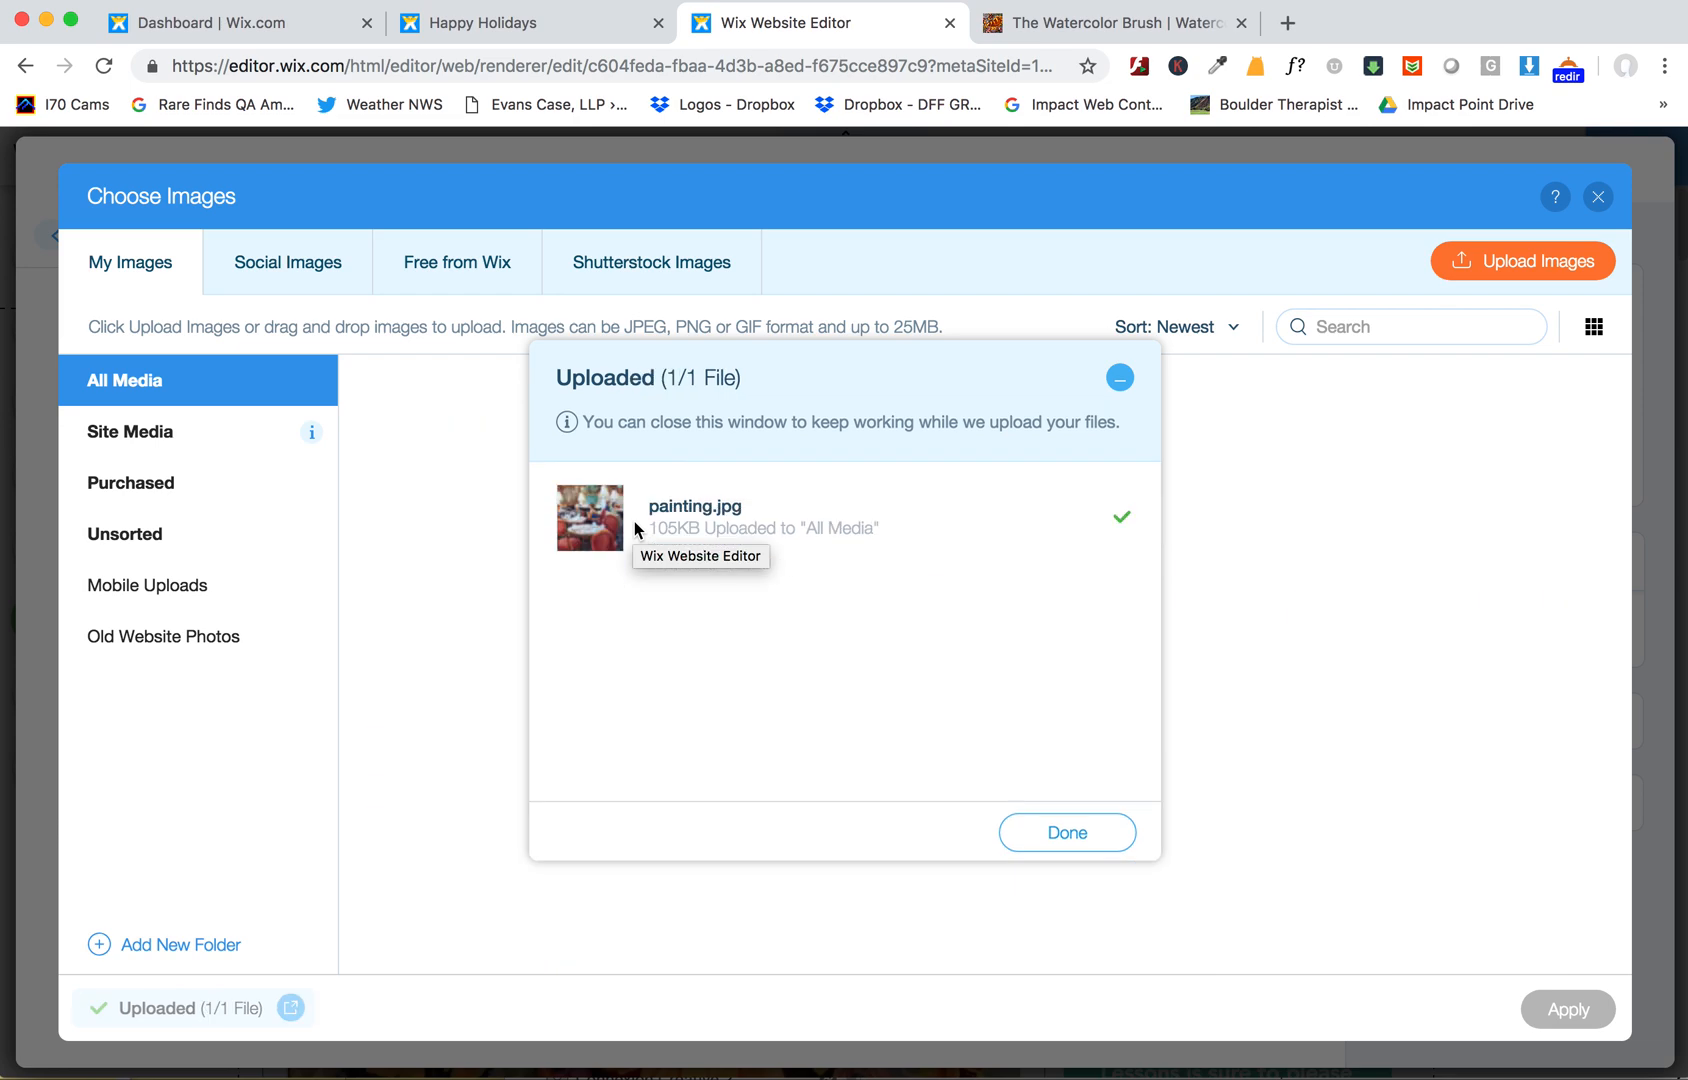
left_click(1066, 828)
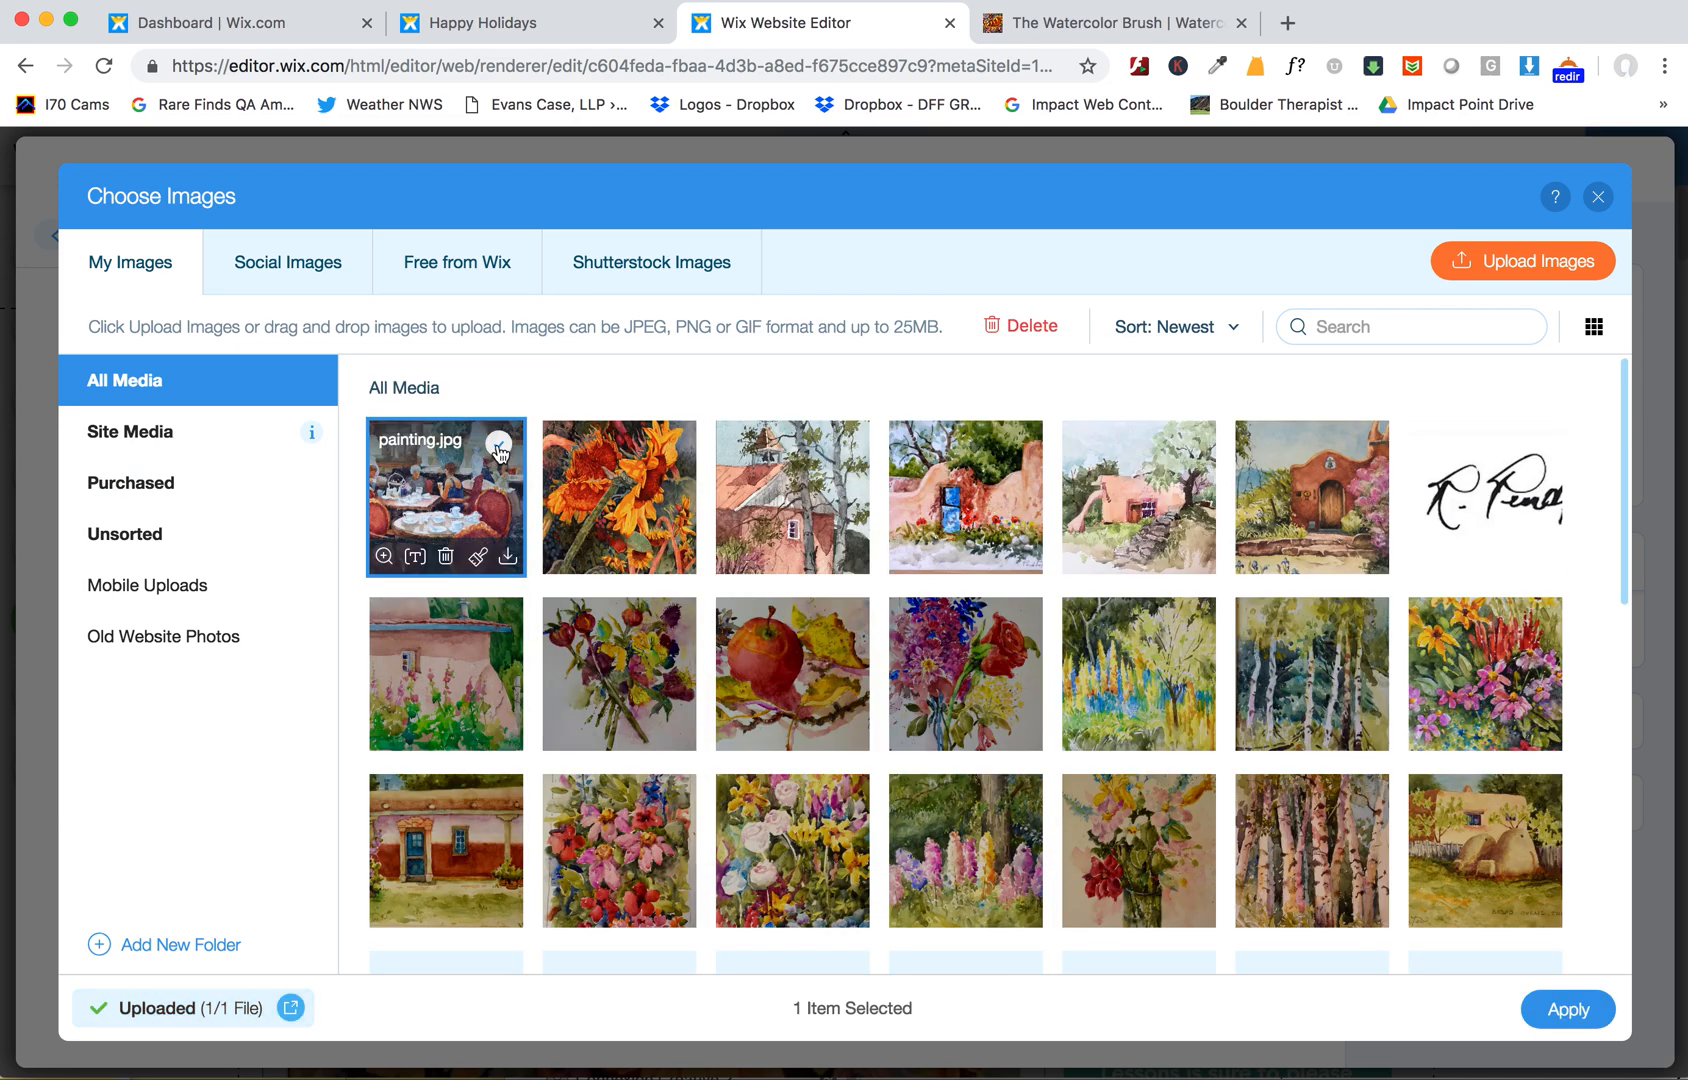
left_click(1560, 1009)
- Copy Brown Palace Hotel from the post body and paste it into the image's alt text
scroll(527, 592, "up", 3)
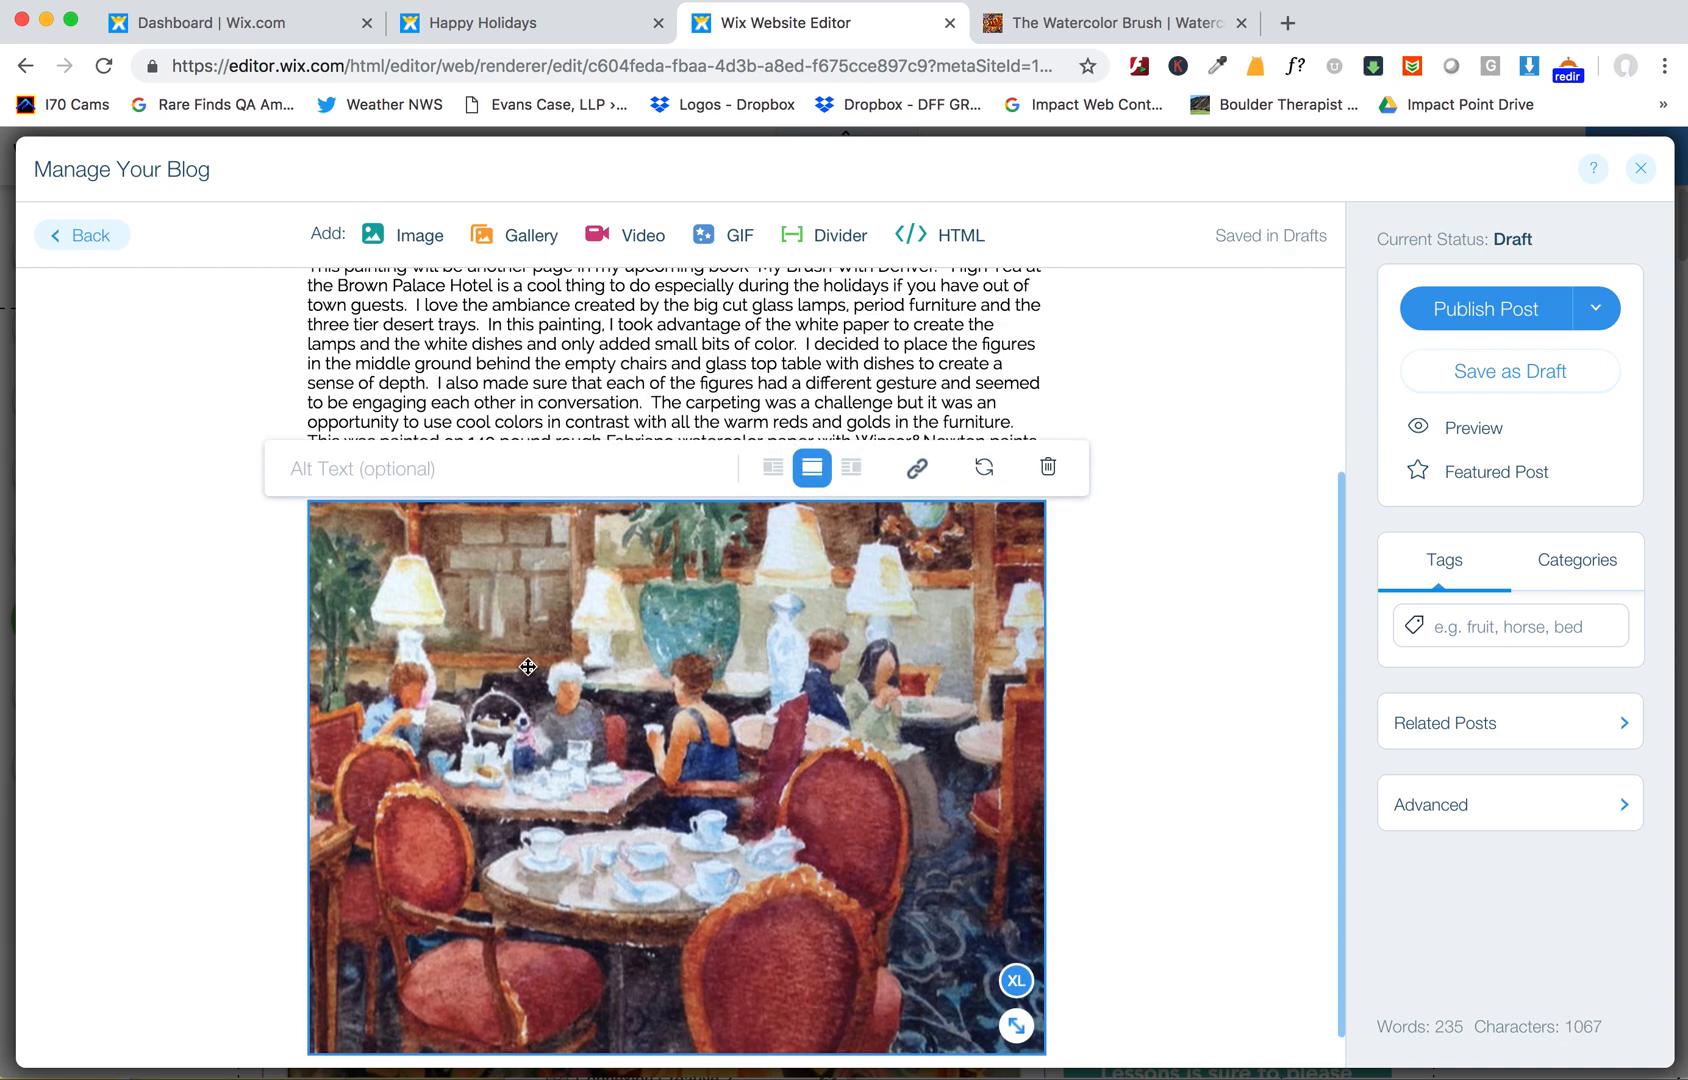
left_click(348, 670)
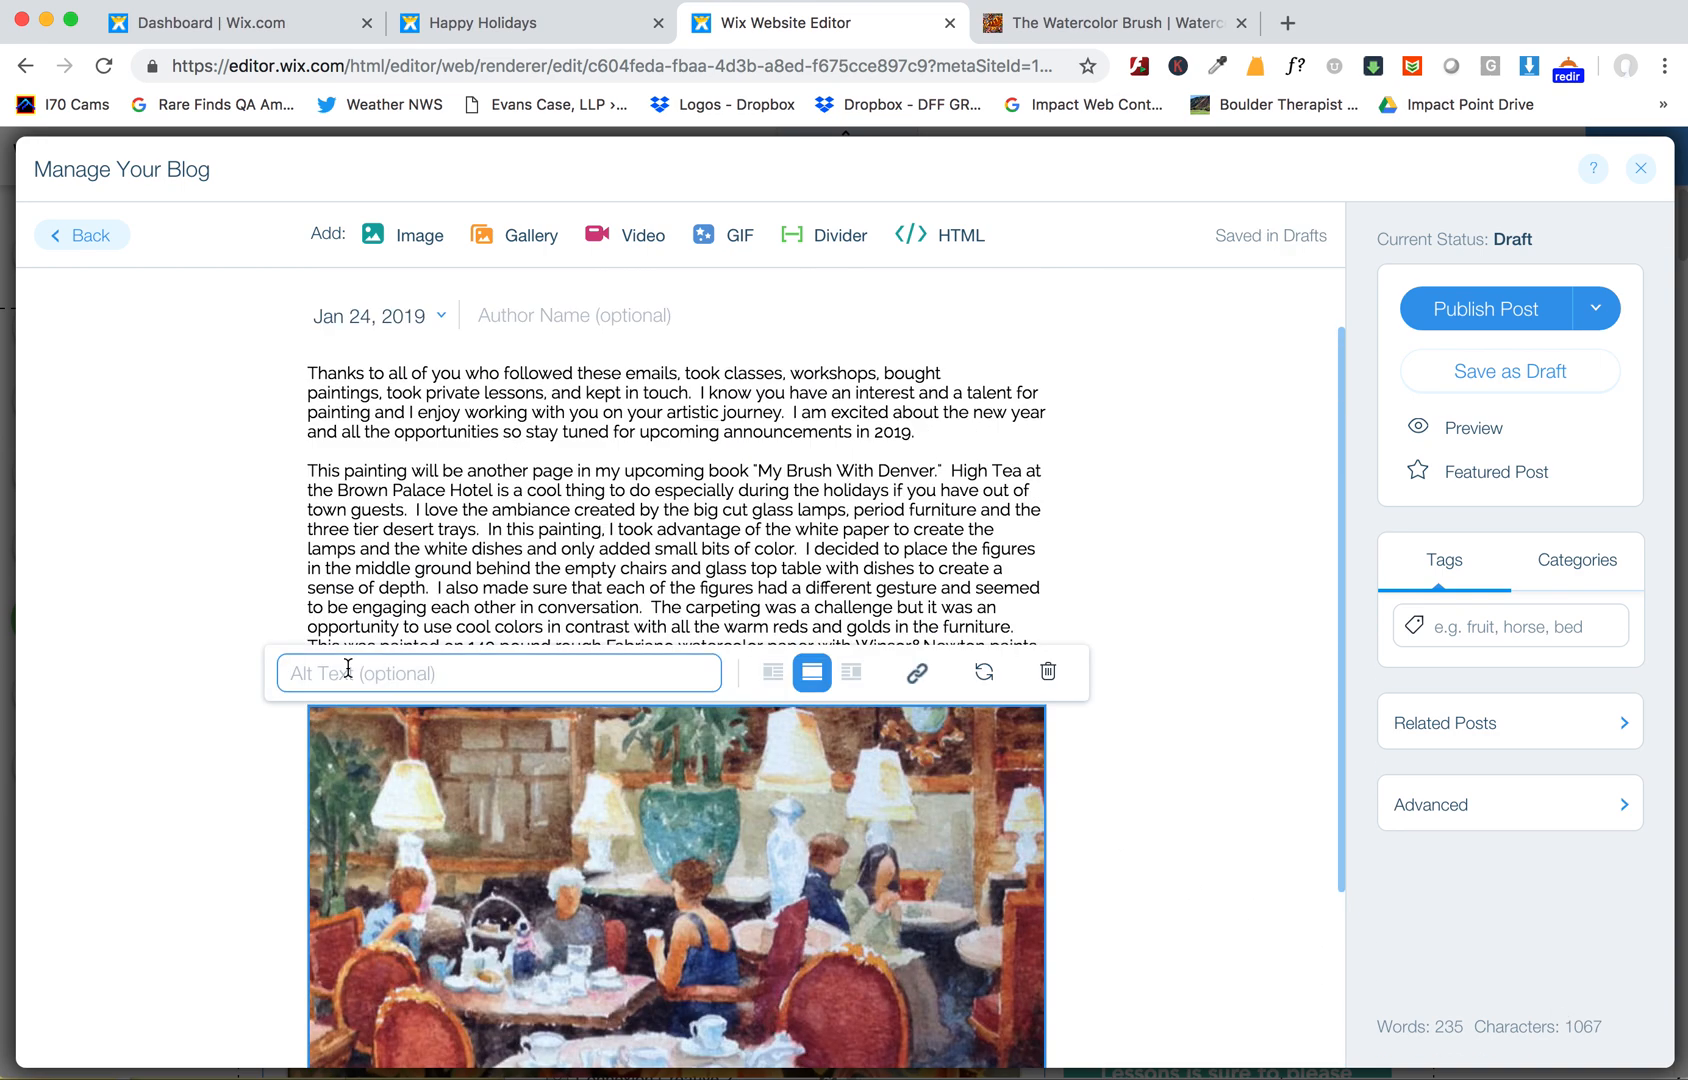
left_click(800, 548)
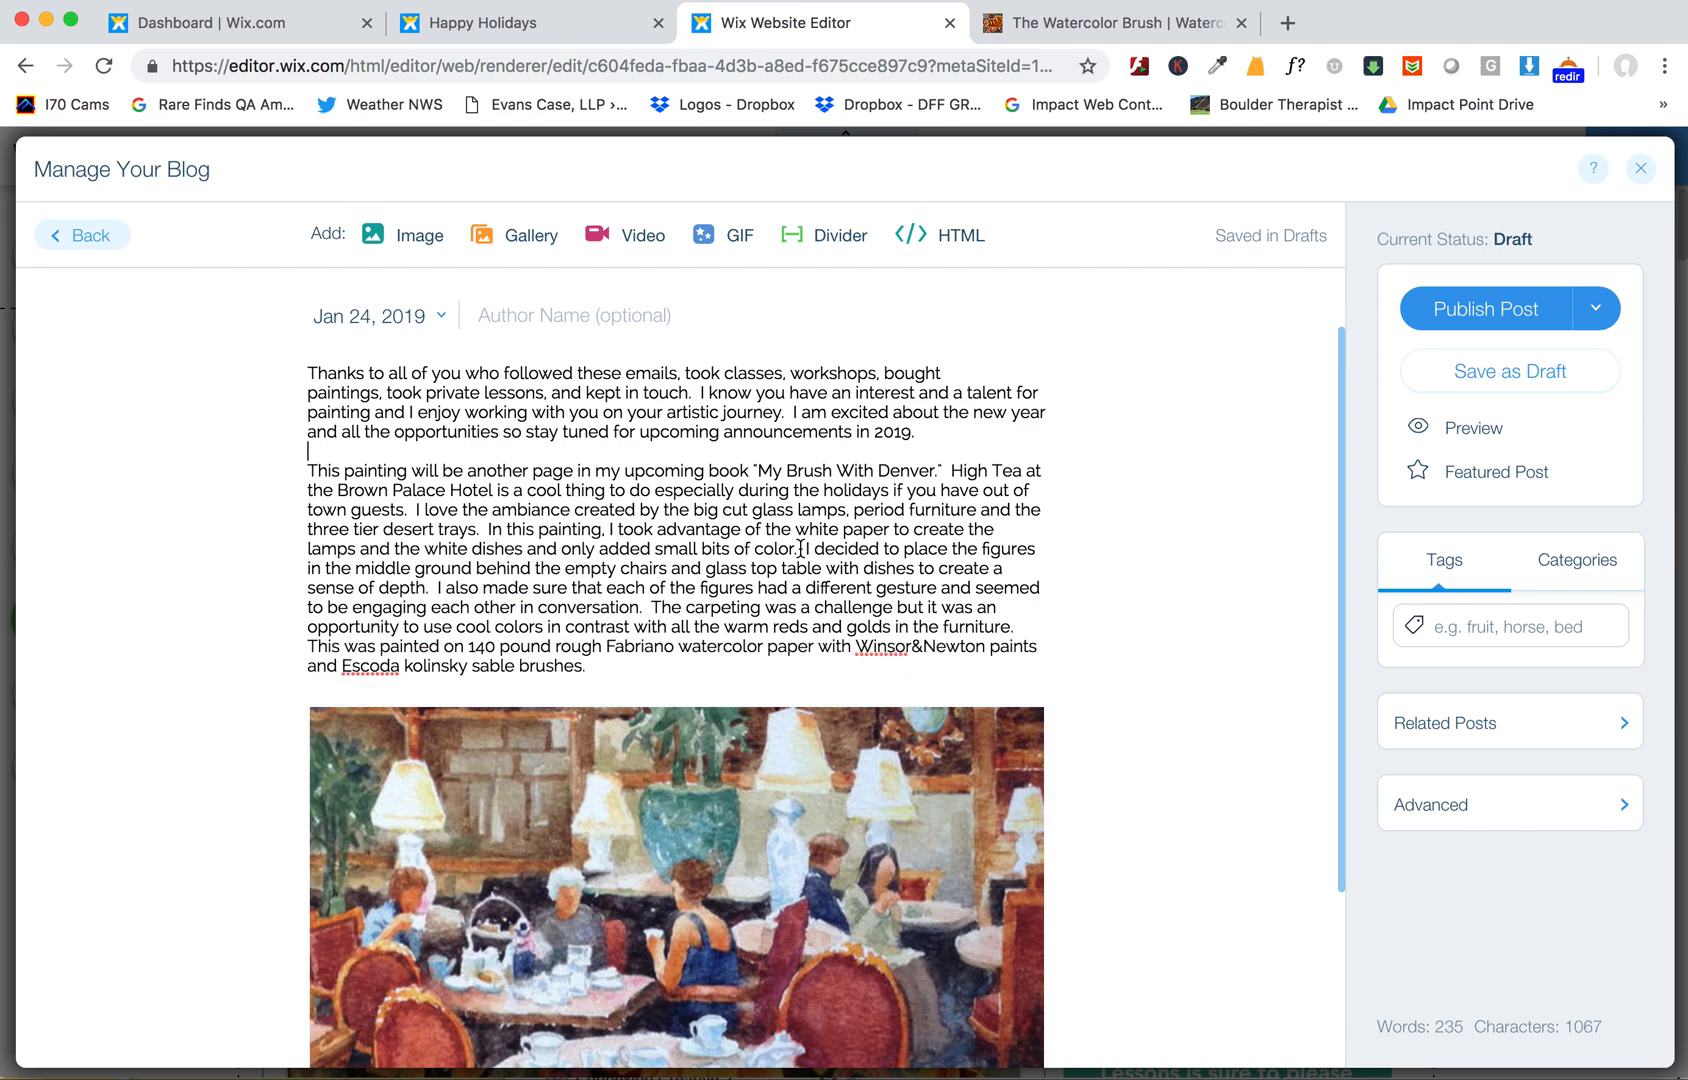
left_click_drag(500, 490, 334, 490)
key("cmd+c")
left_click(377, 712)
left_click(380, 672)
key("cmd+v")
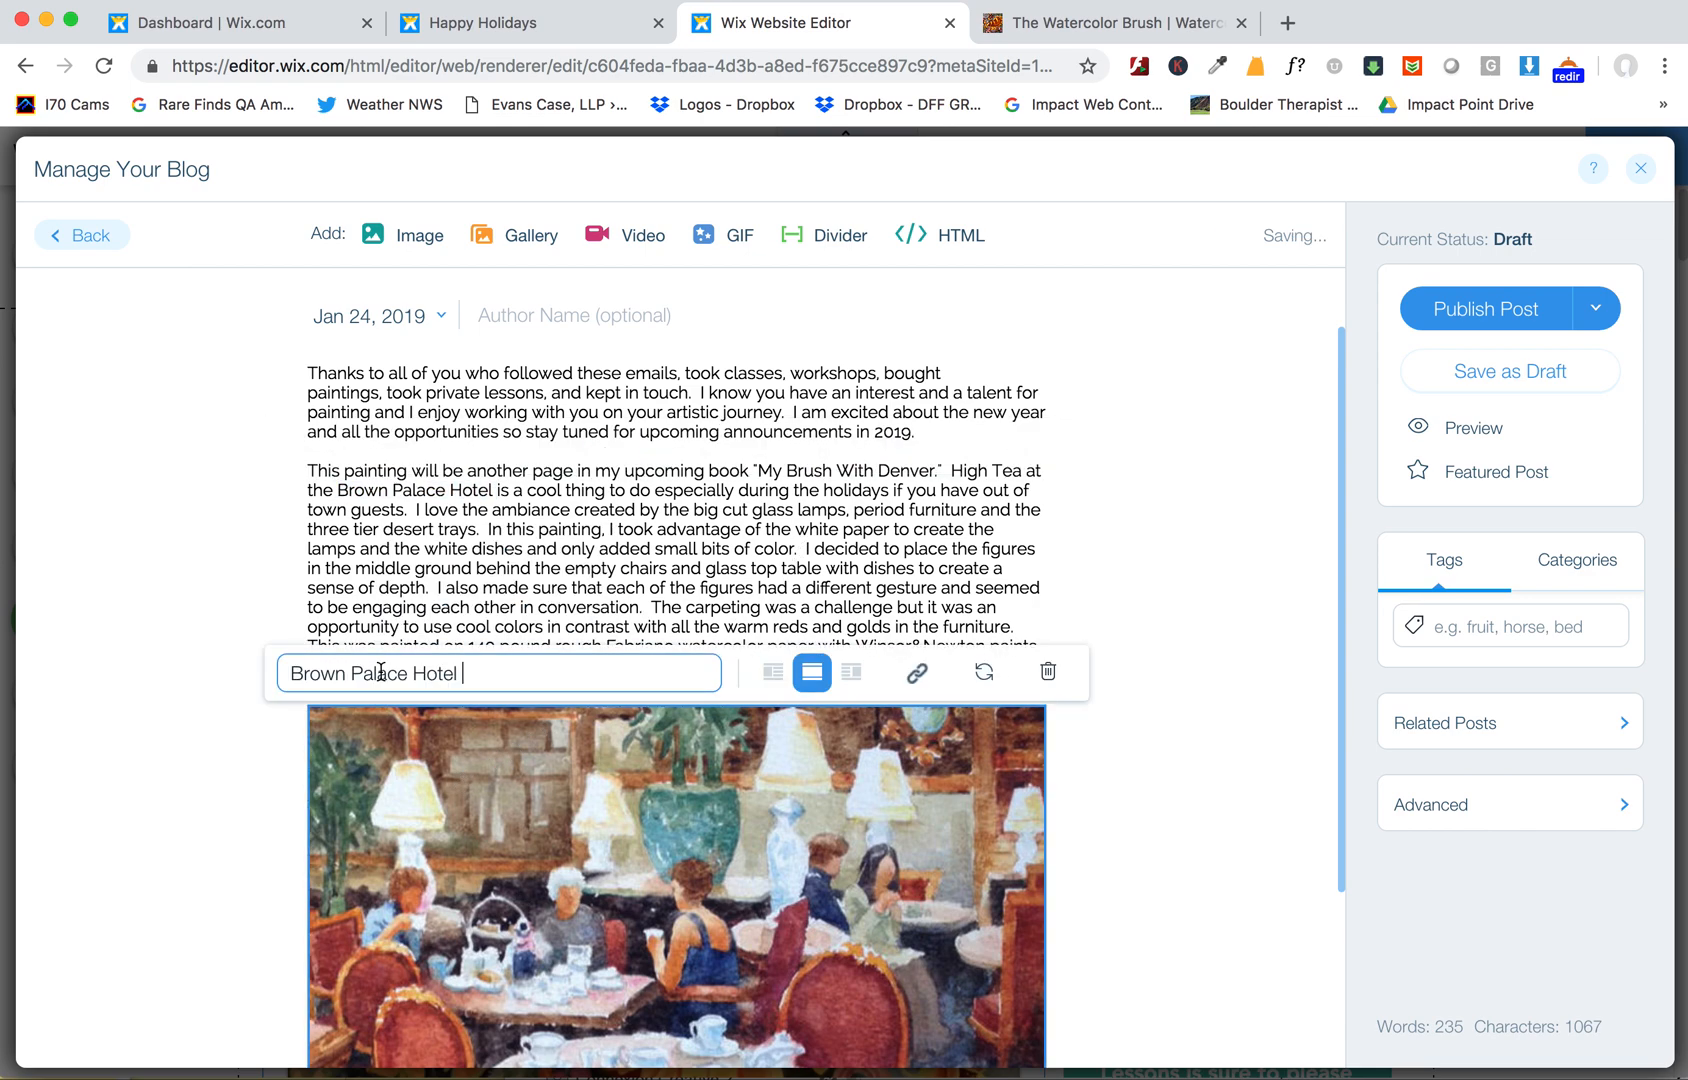
- Complete the image's alt text with "Watercolor Painting by" followed by the artist's name
type("Watercolor Pain")
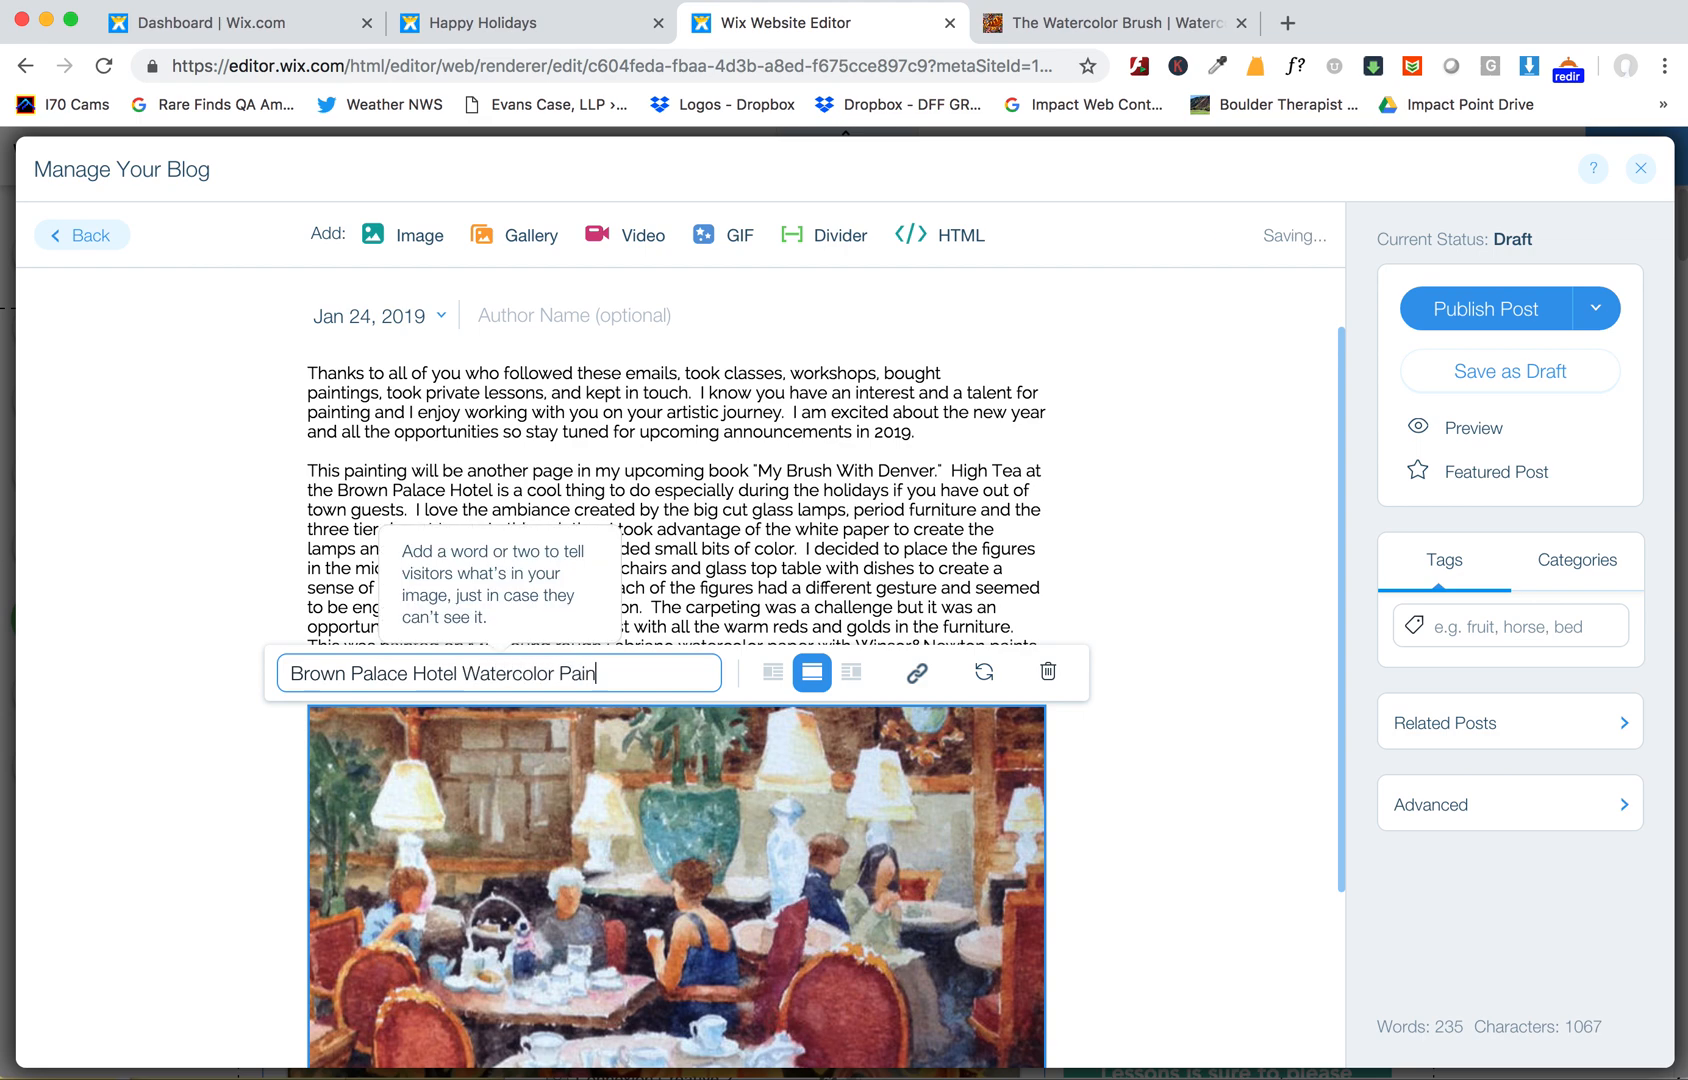
type("ting by Dennis Pednle")
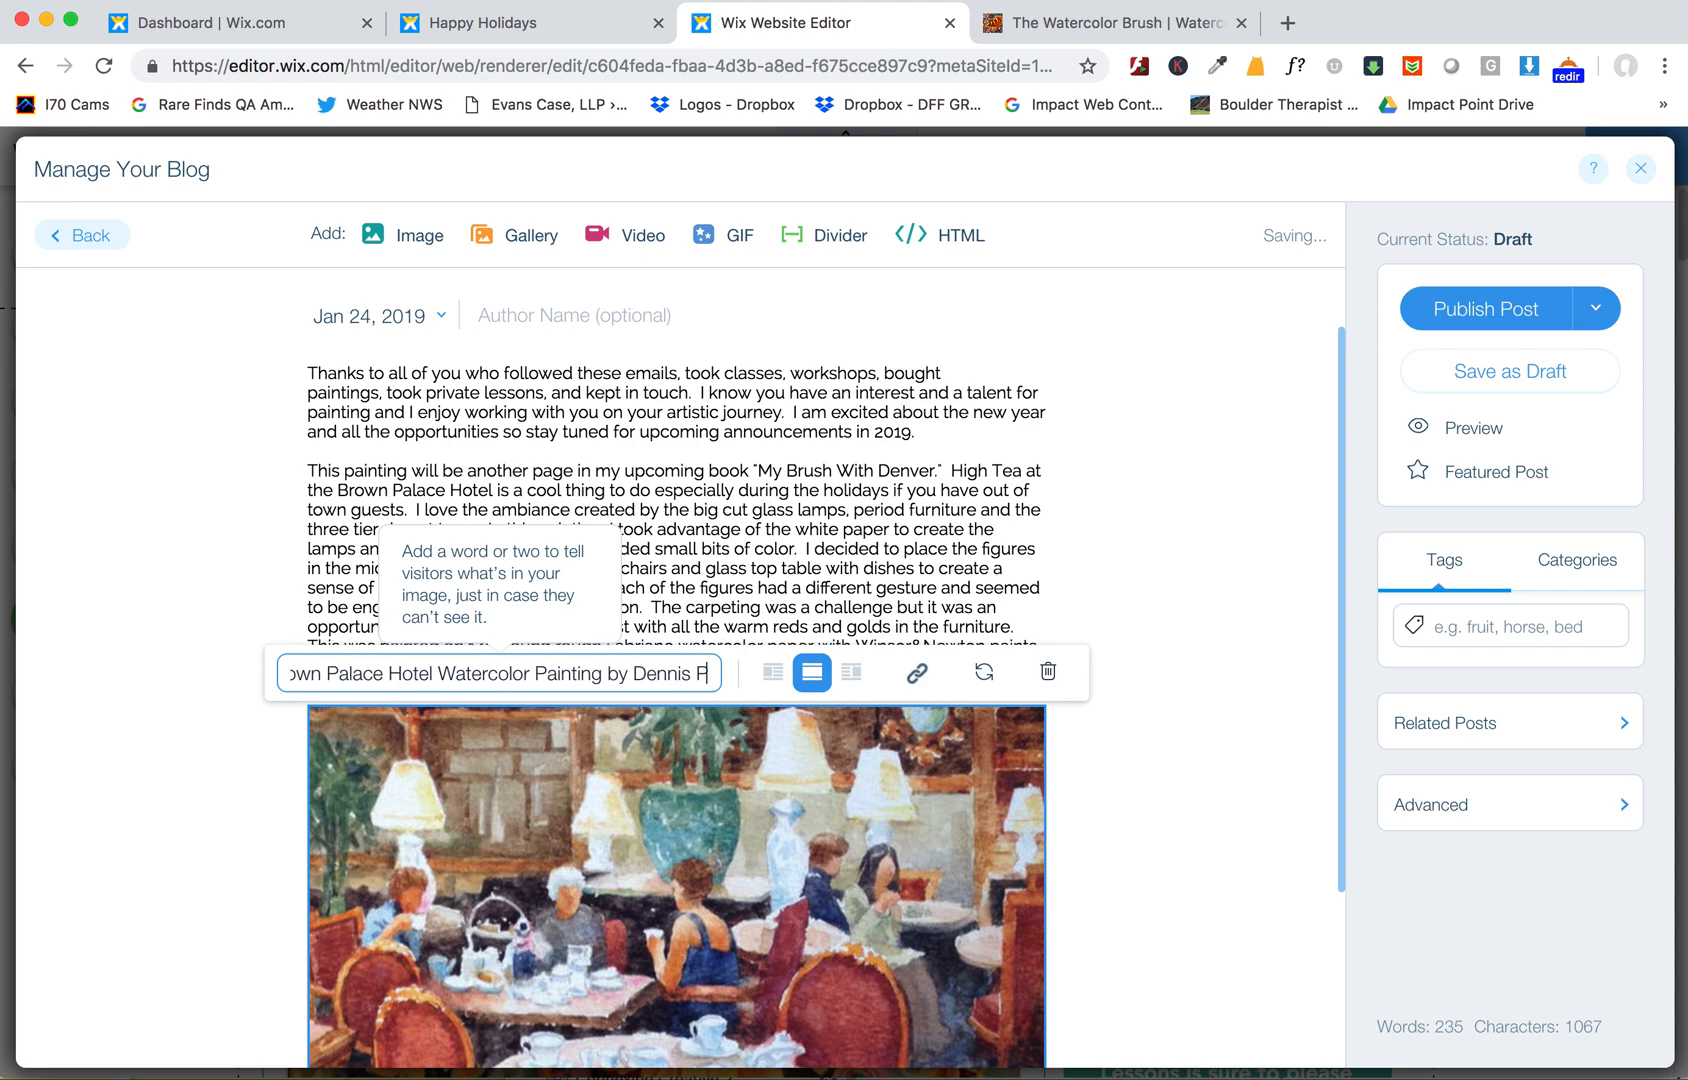
key("BackSpace")
key("BackSpace")
key("BackSpace")
key("BackSpace")
type("ndleton")
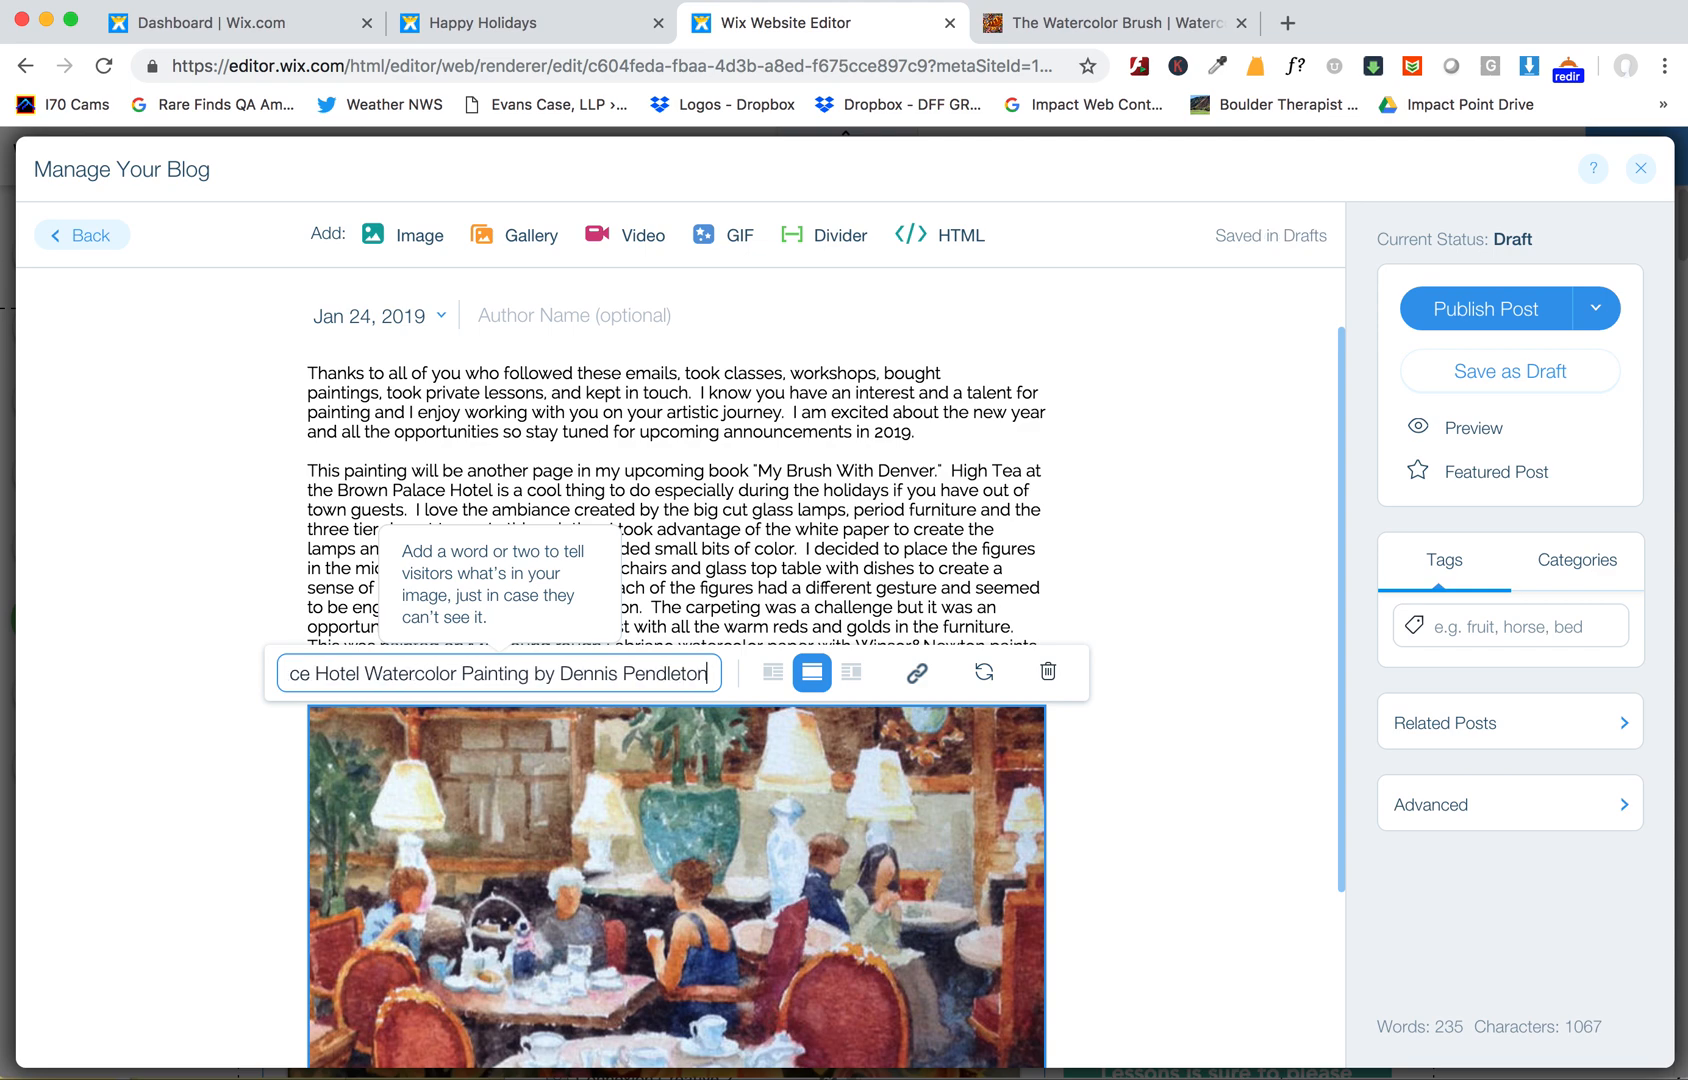
left_click(777, 684)
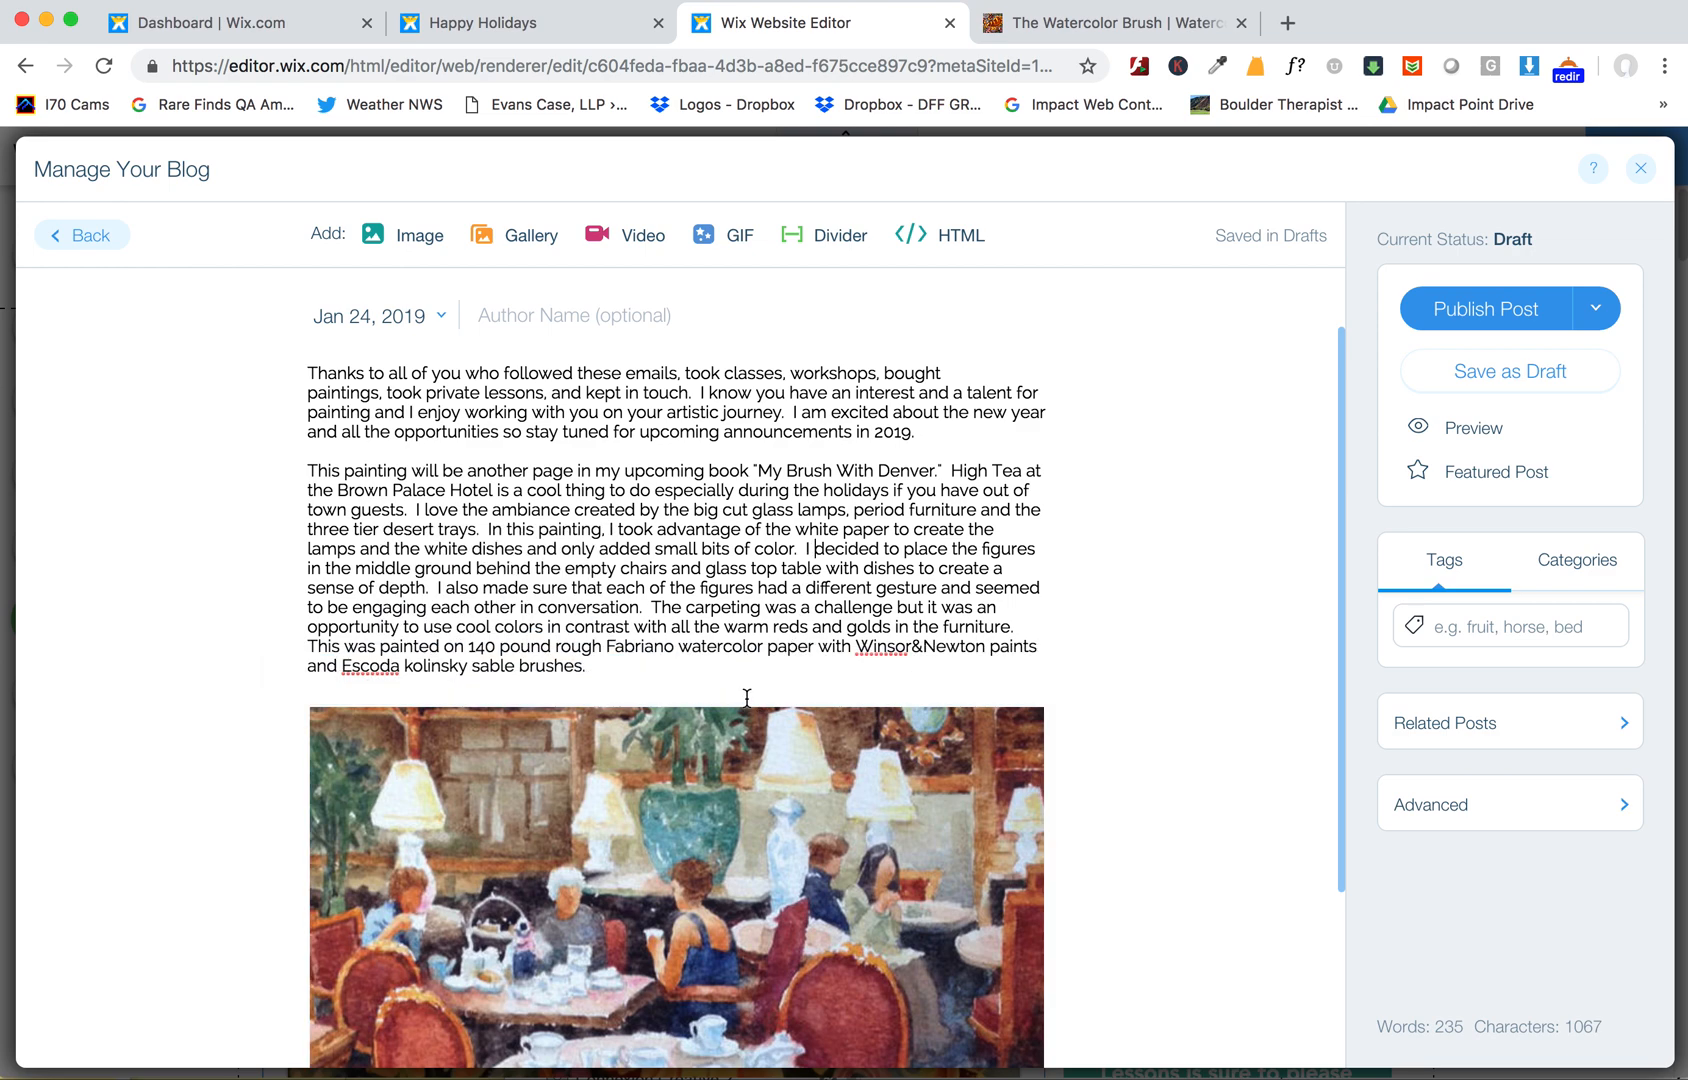
- Match the campaign's date by setting the post's publish date to Dec 23, 2018, then publish the post
scroll(700, 857, "down", 5)
scroll(700, 857, "up", 6)
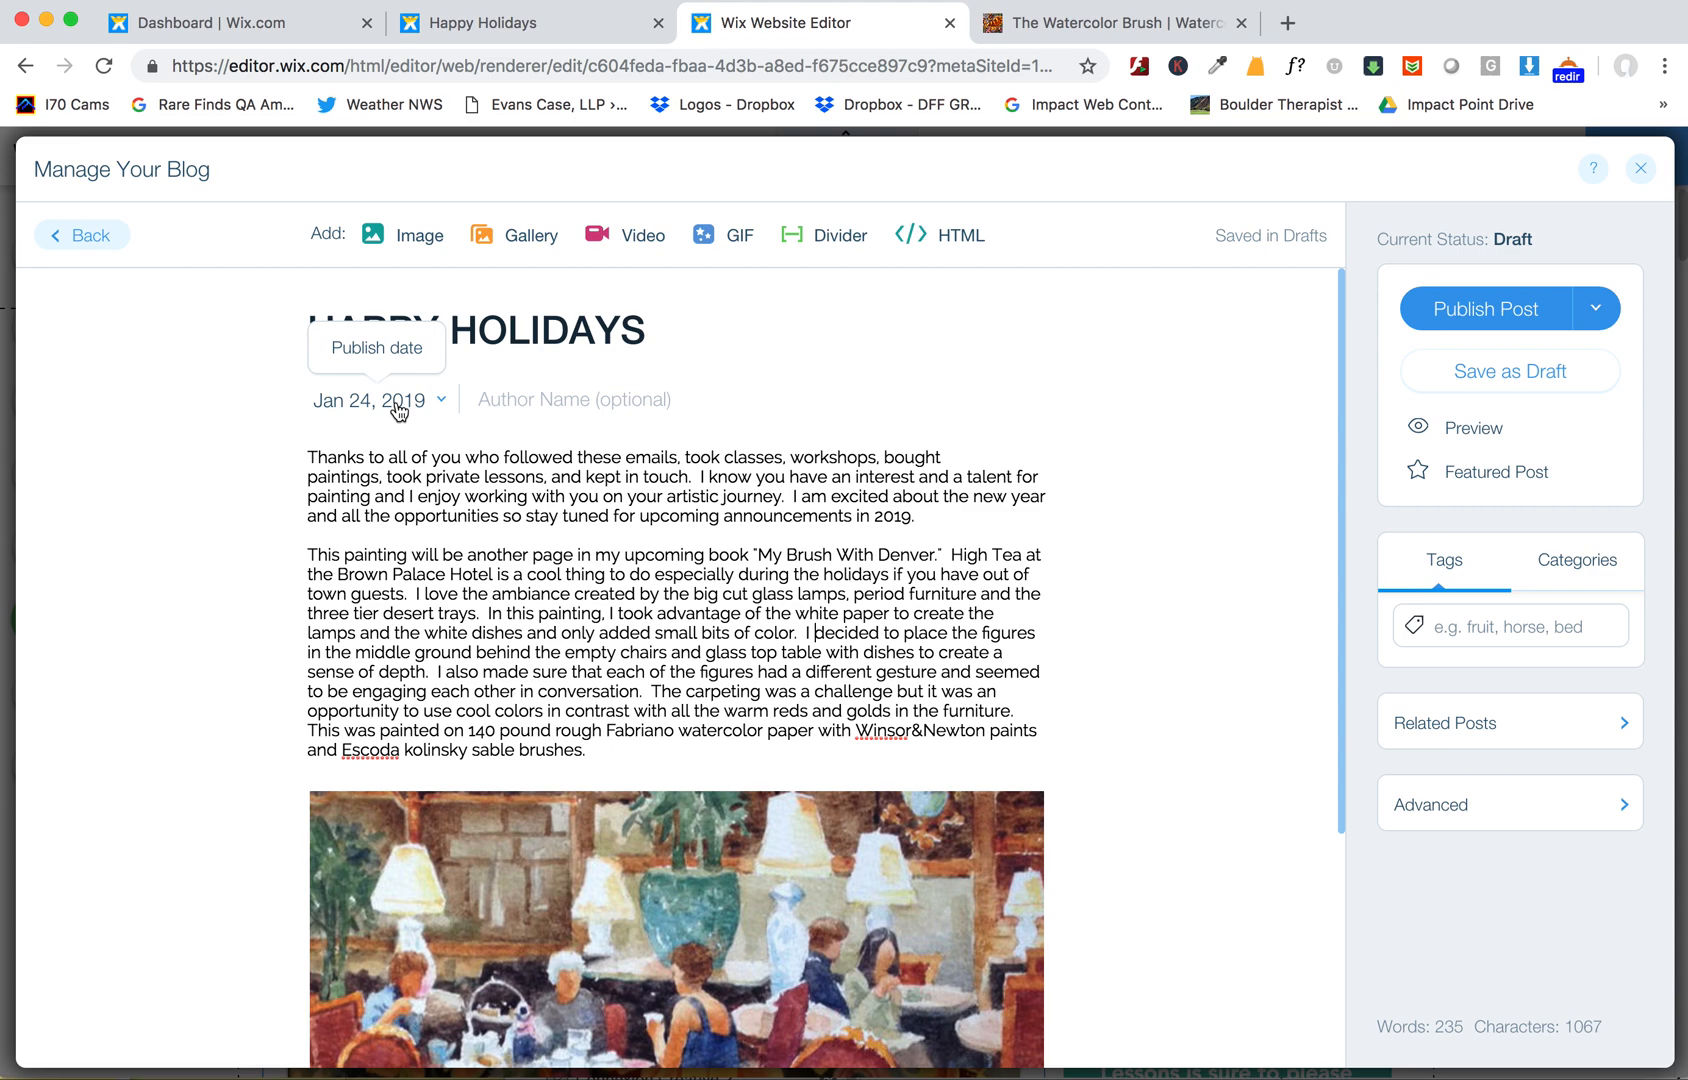
left_click(438, 401)
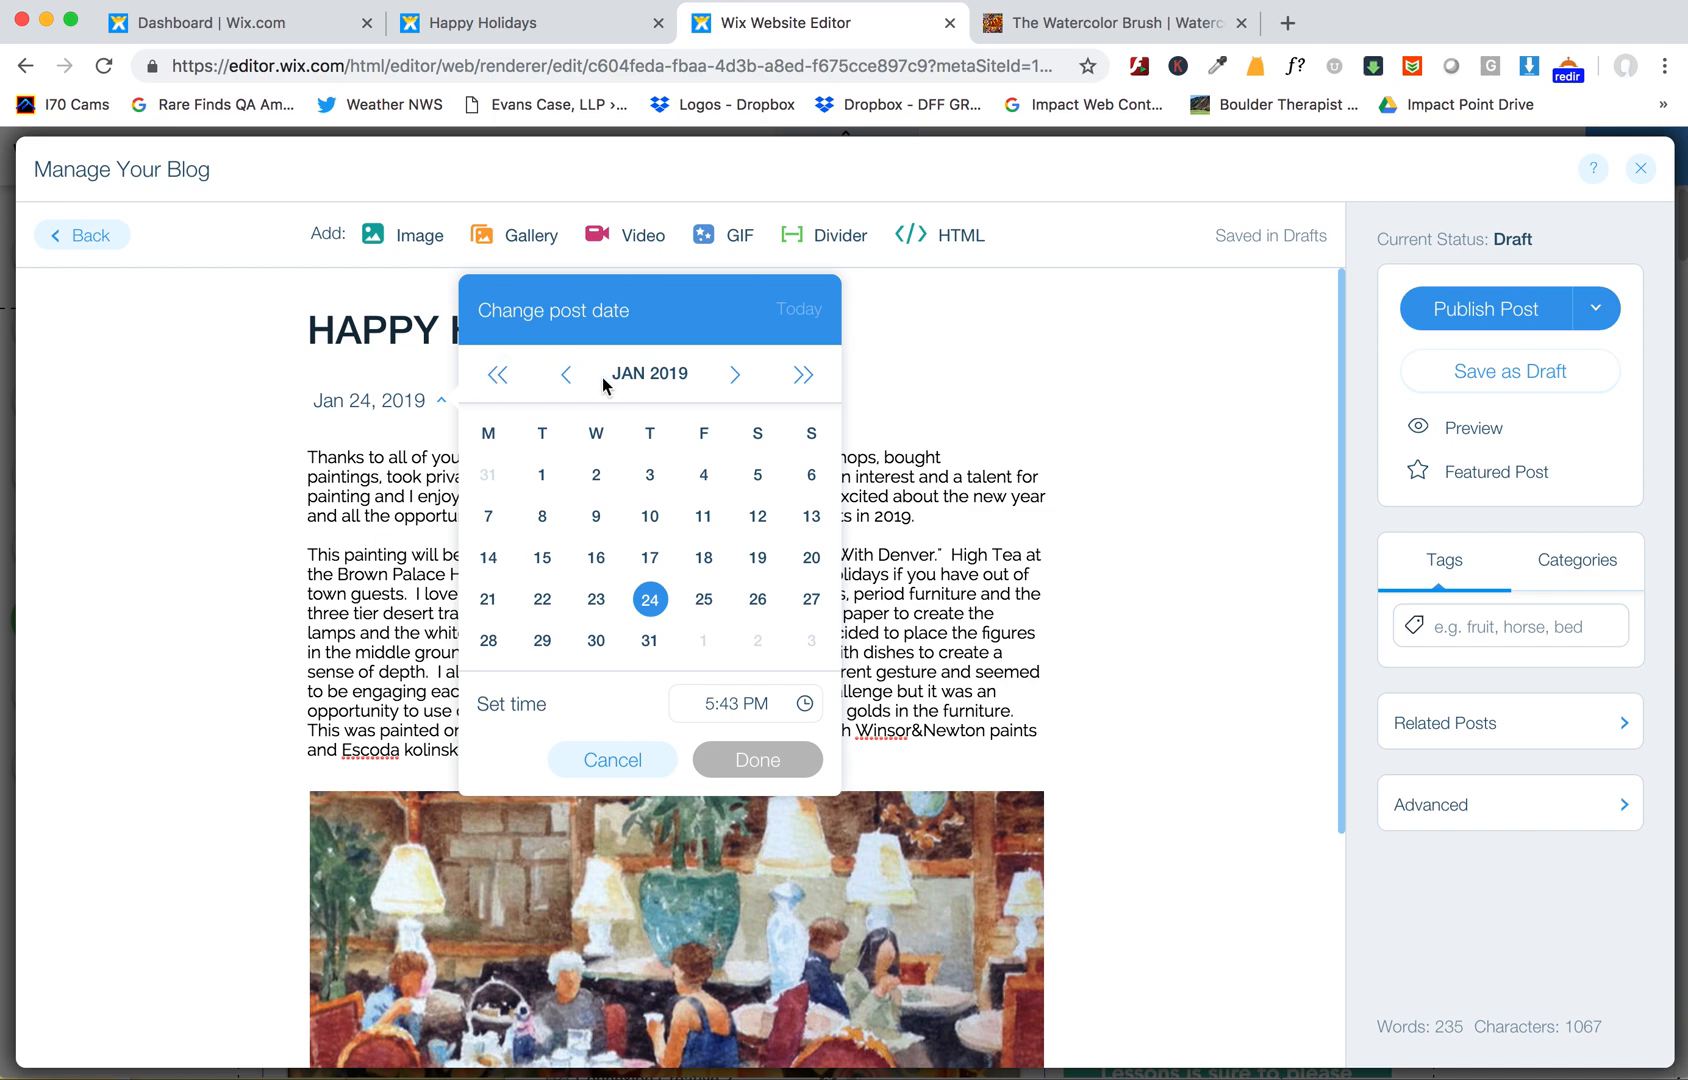
left_click(567, 374)
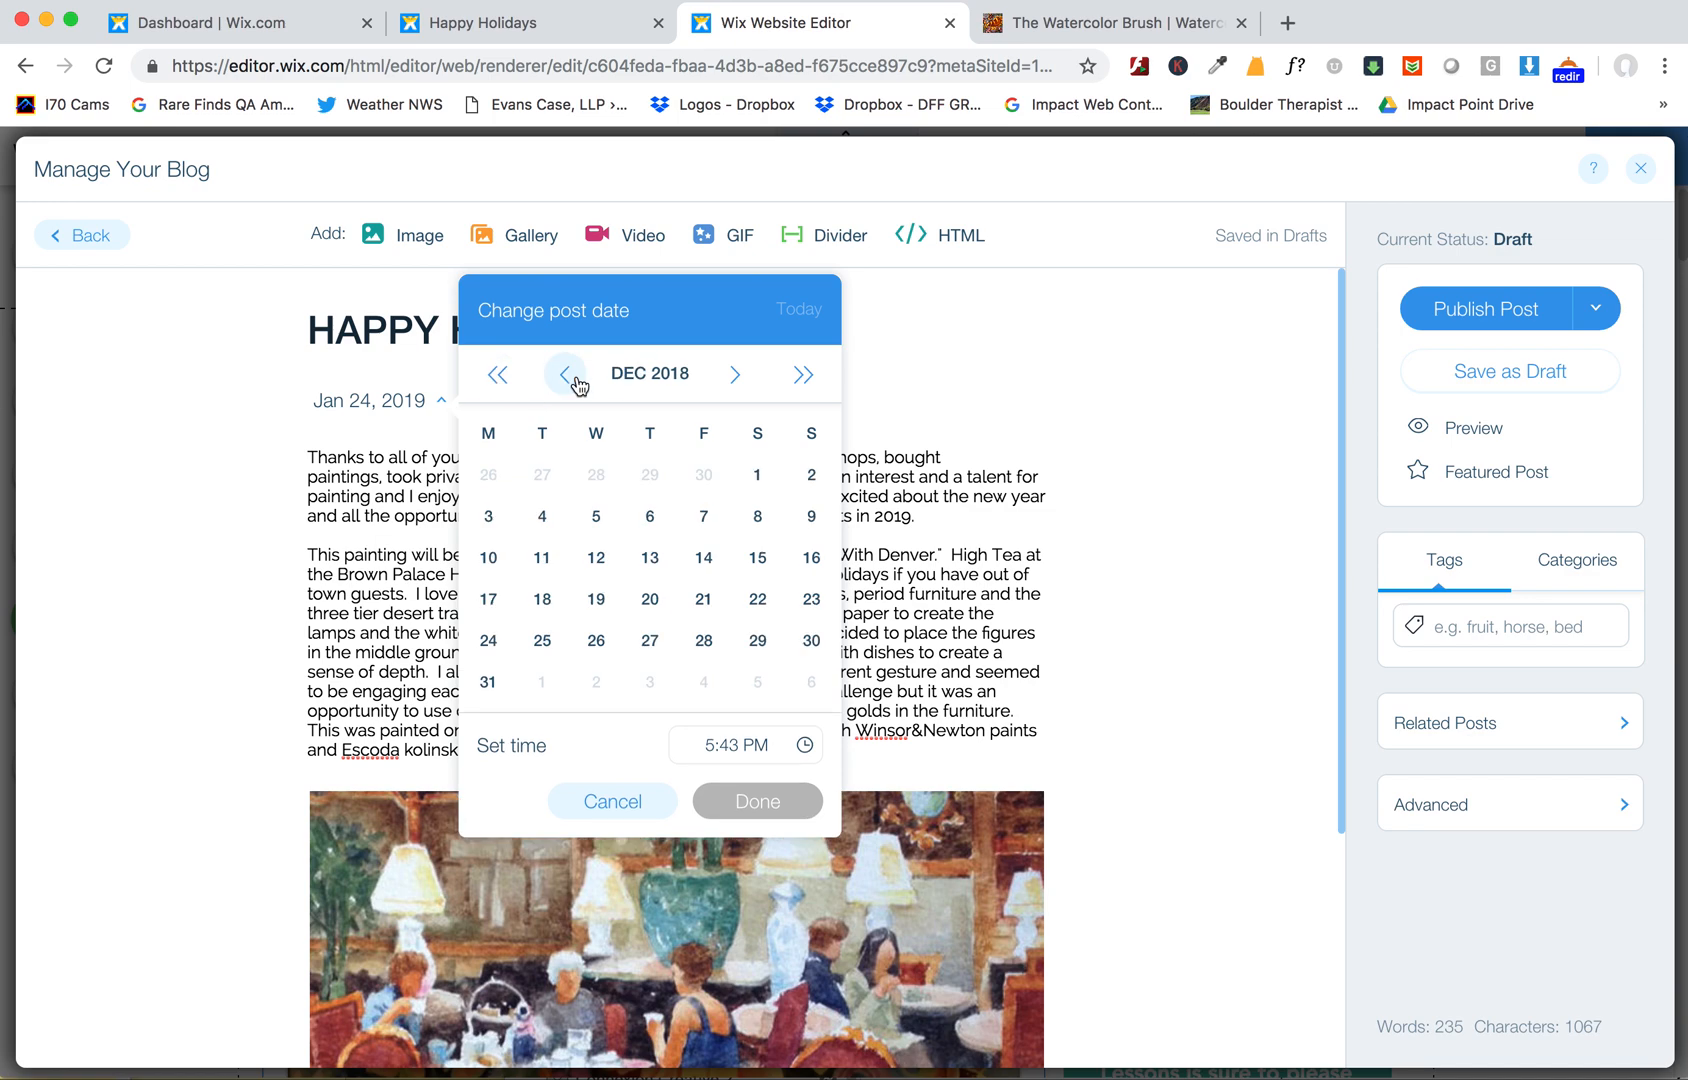
left_click(516, 26)
scroll(603, 264, "up", 10)
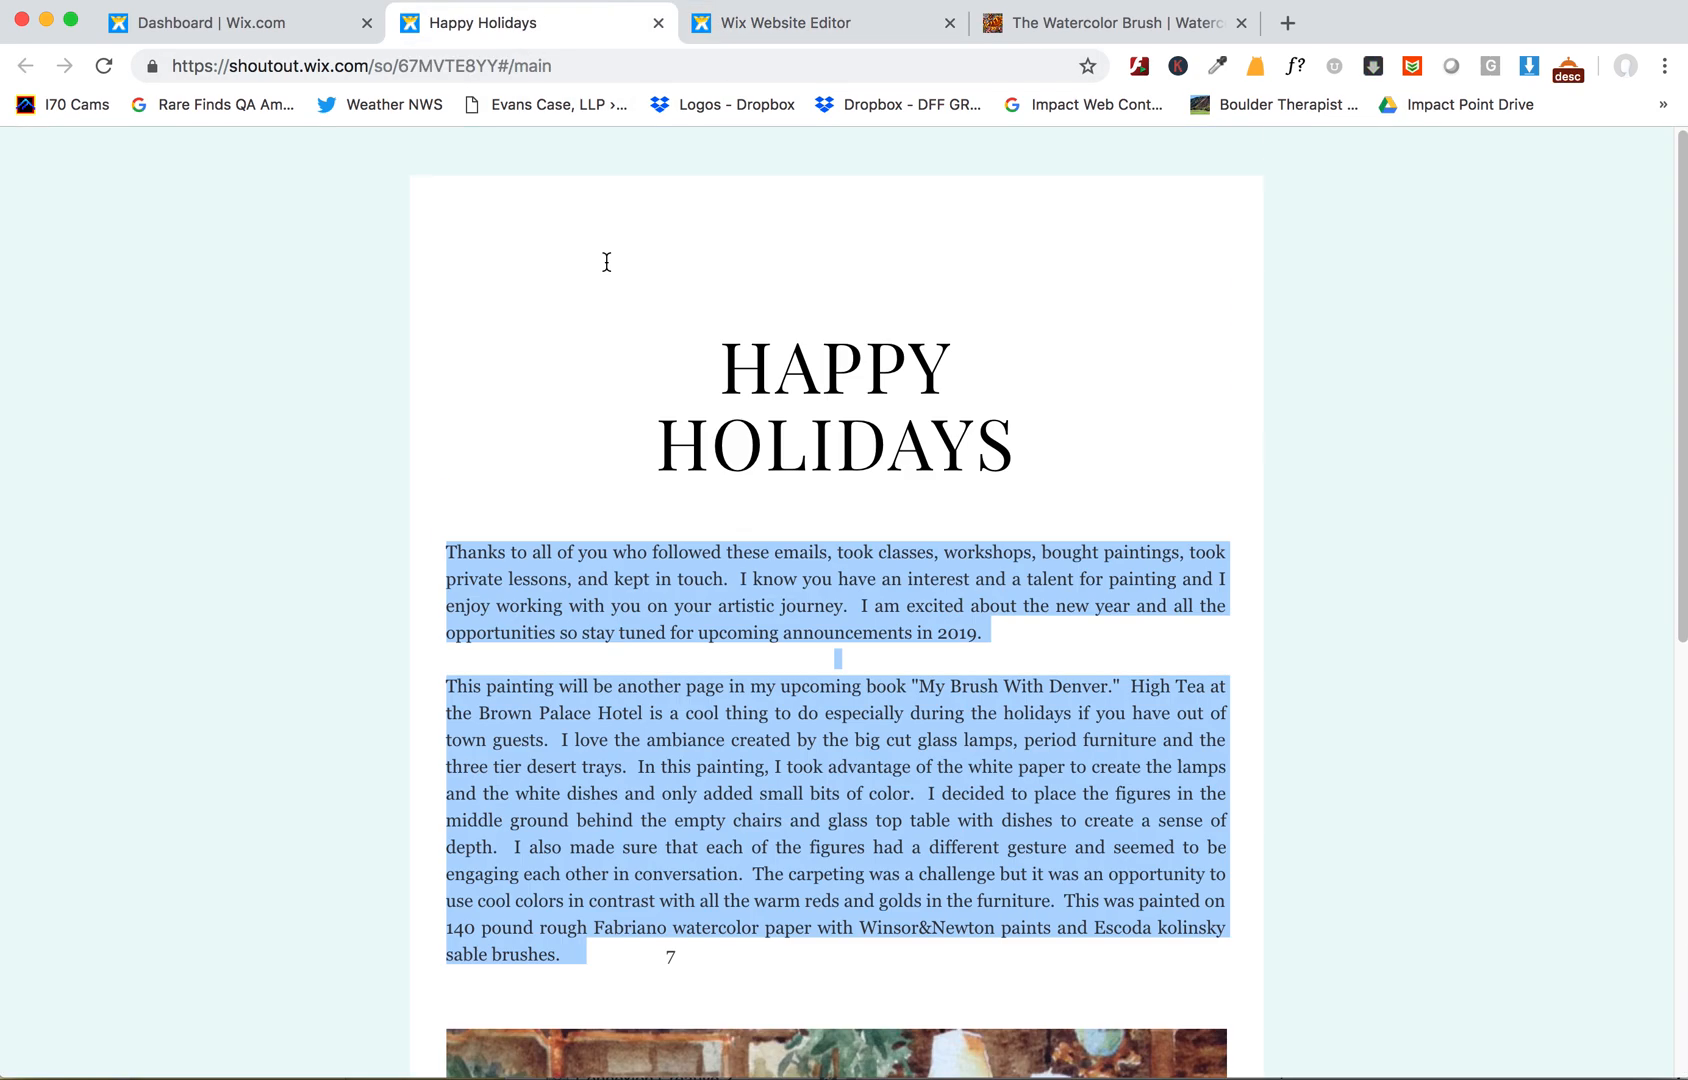
left_click(264, 24)
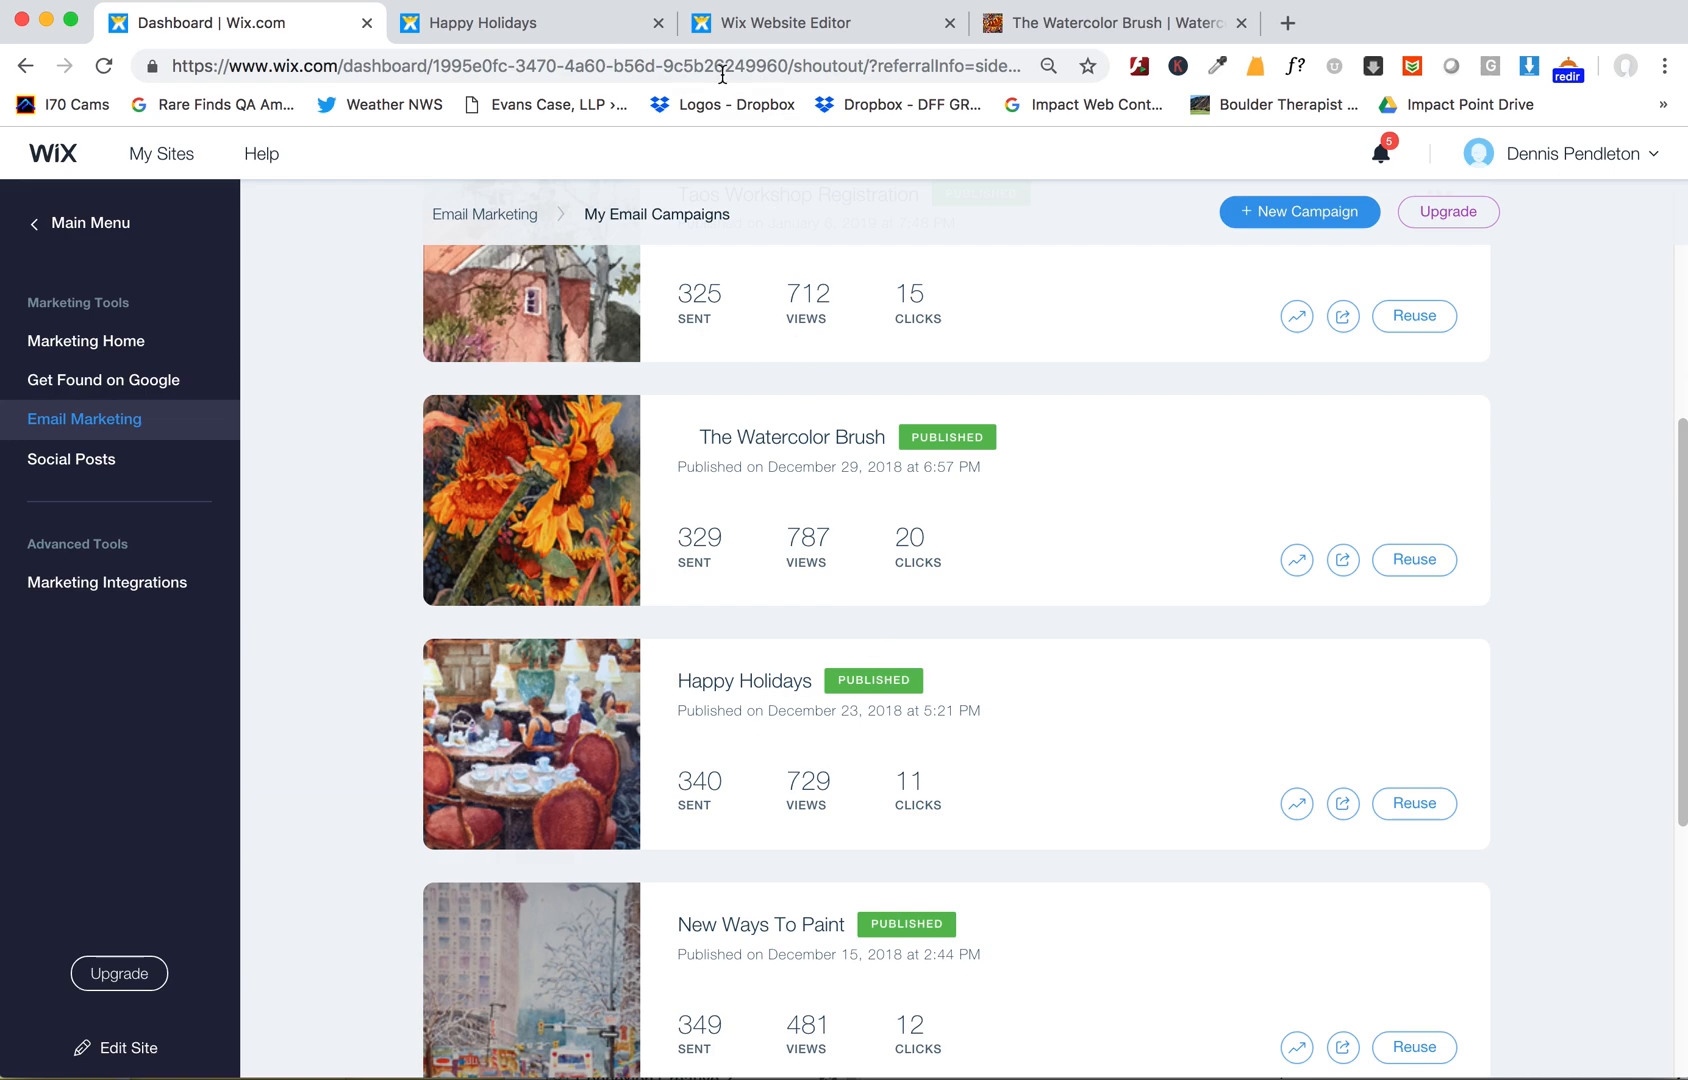
left_click(762, 26)
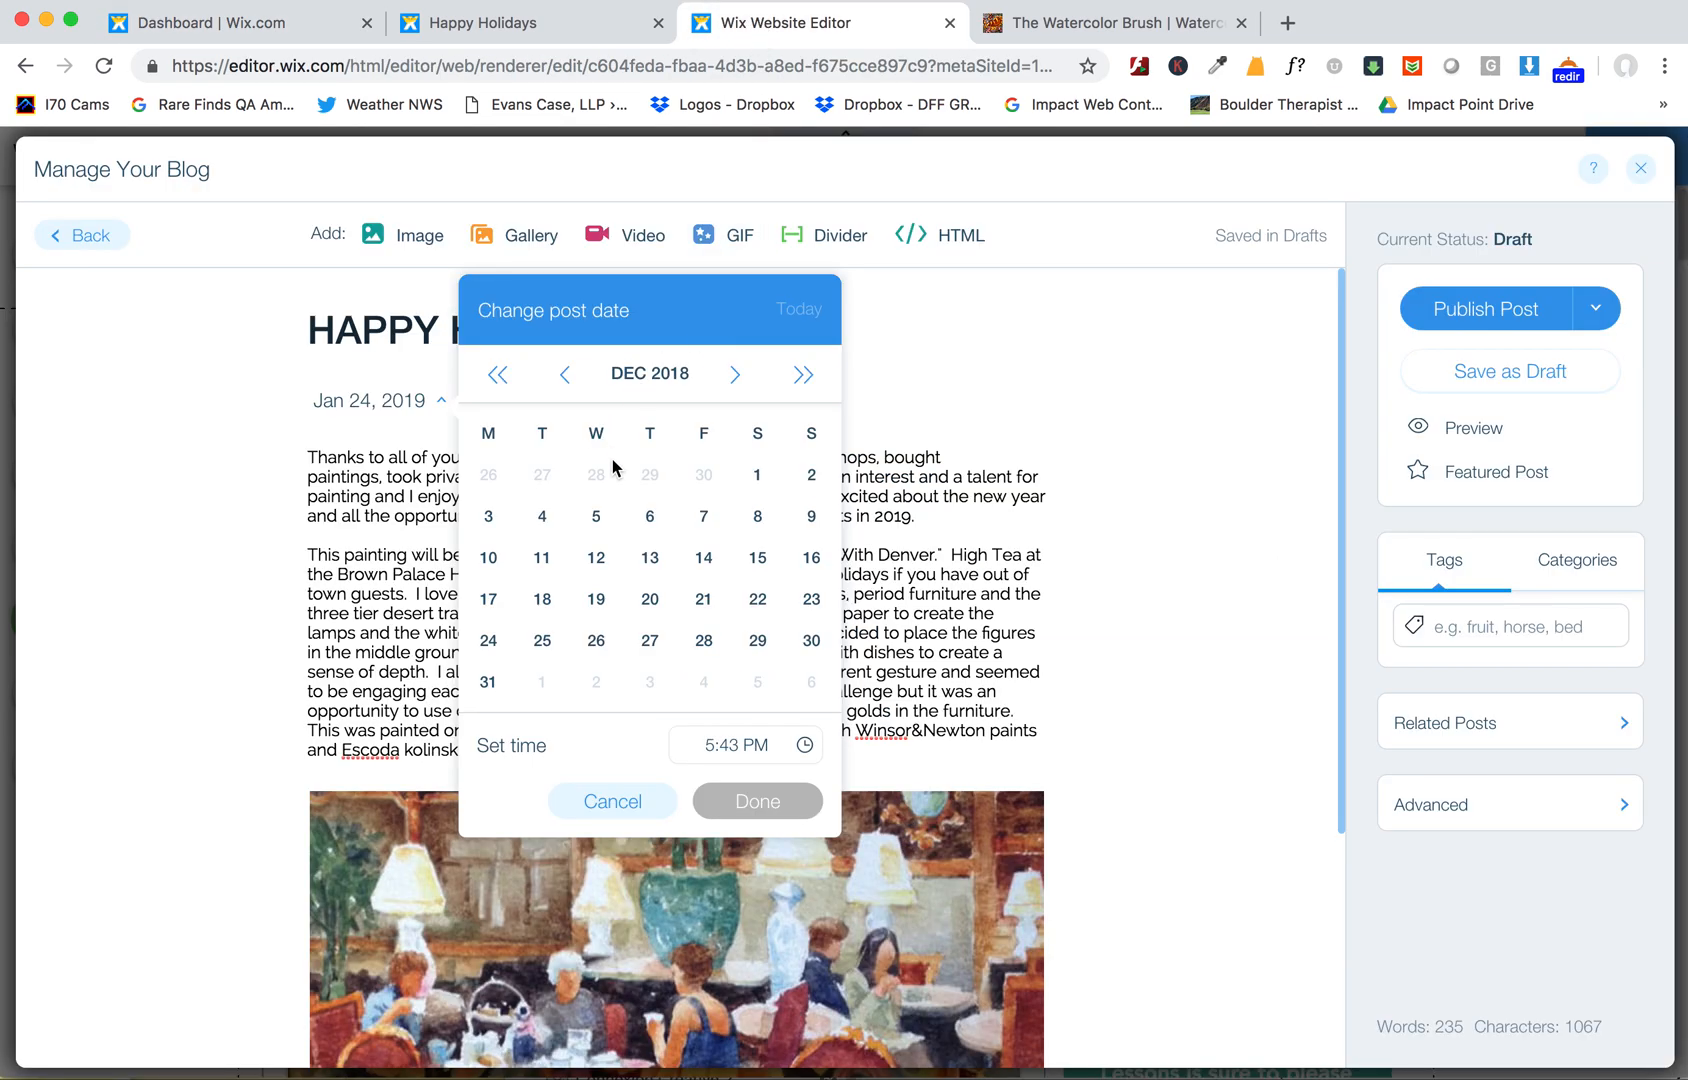
left_click(810, 600)
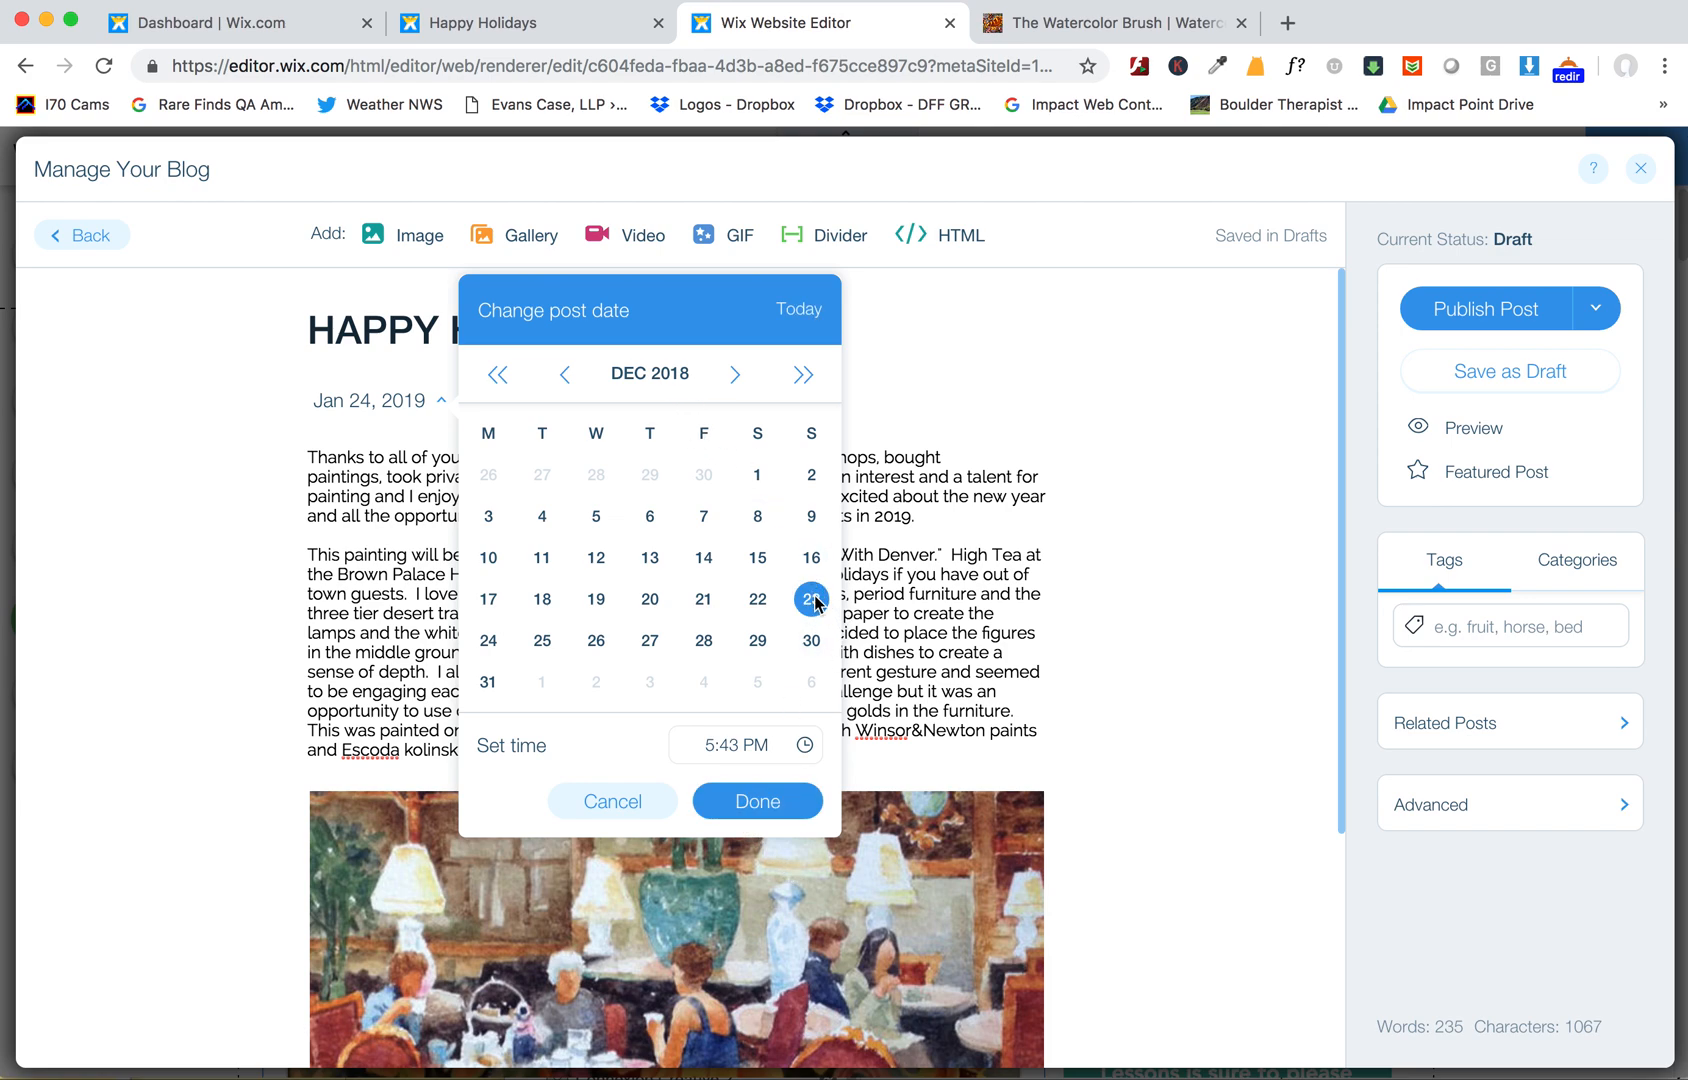
left_click(772, 790)
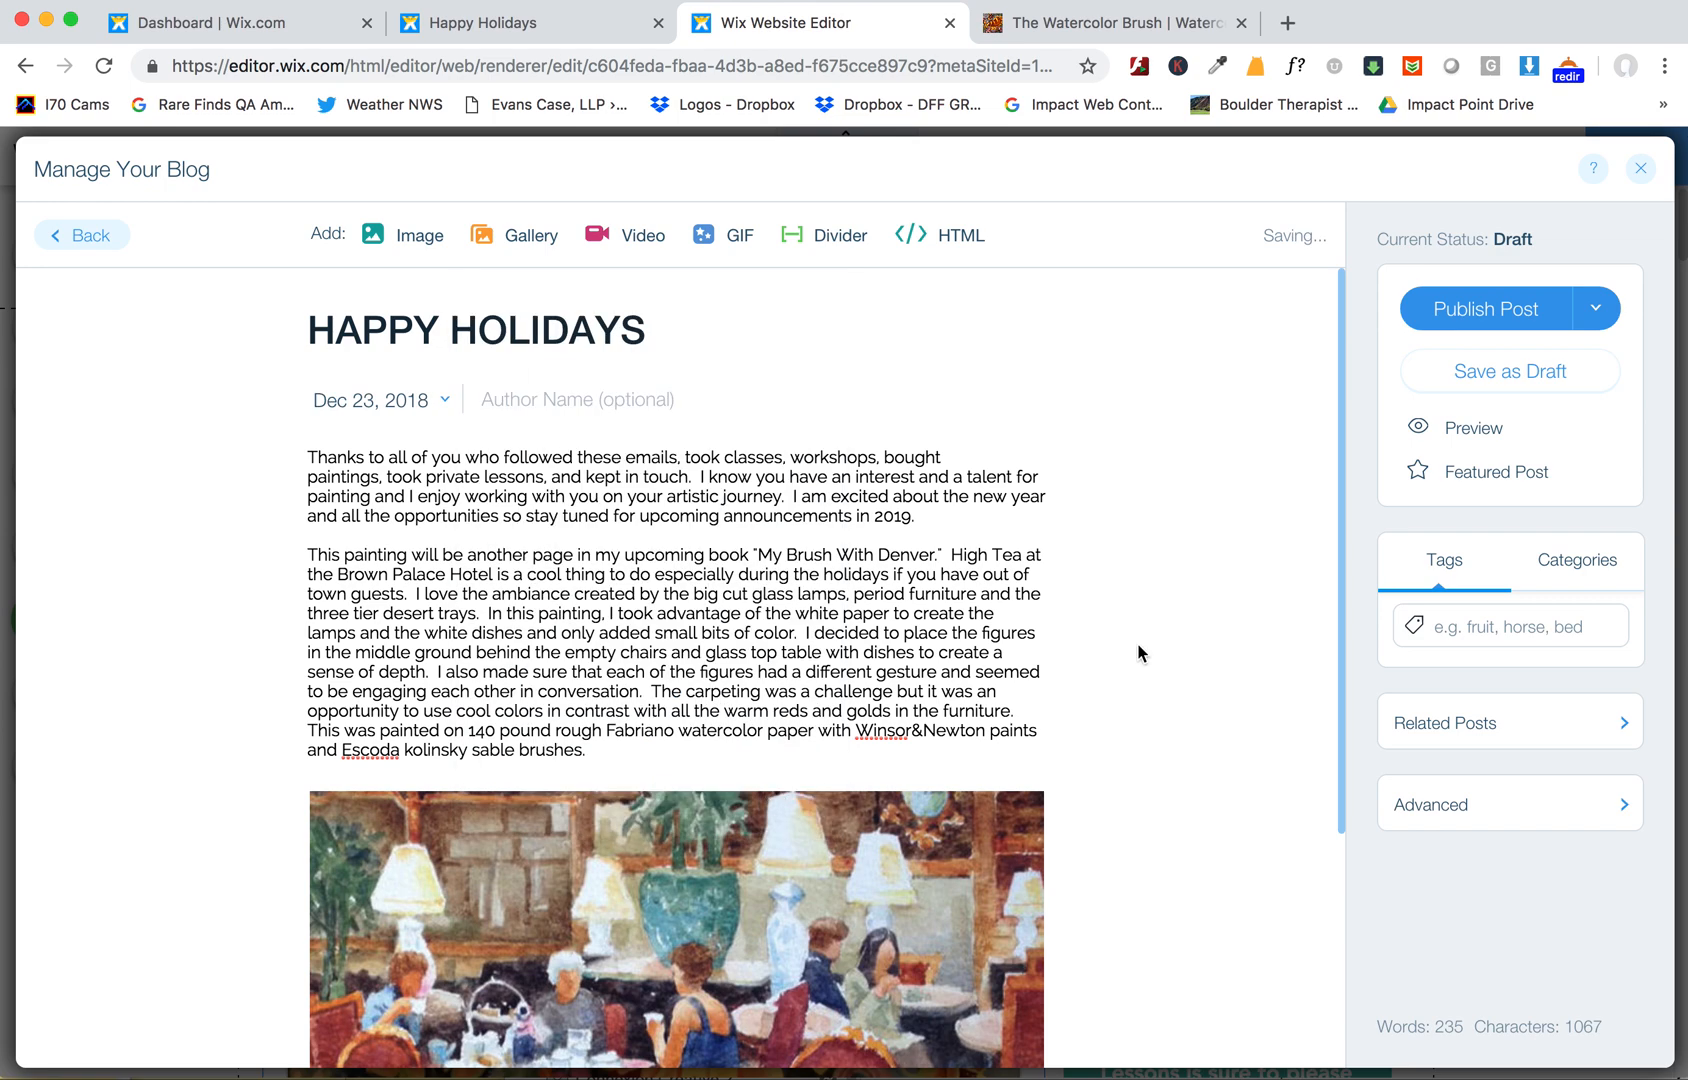
left_click(1512, 303)
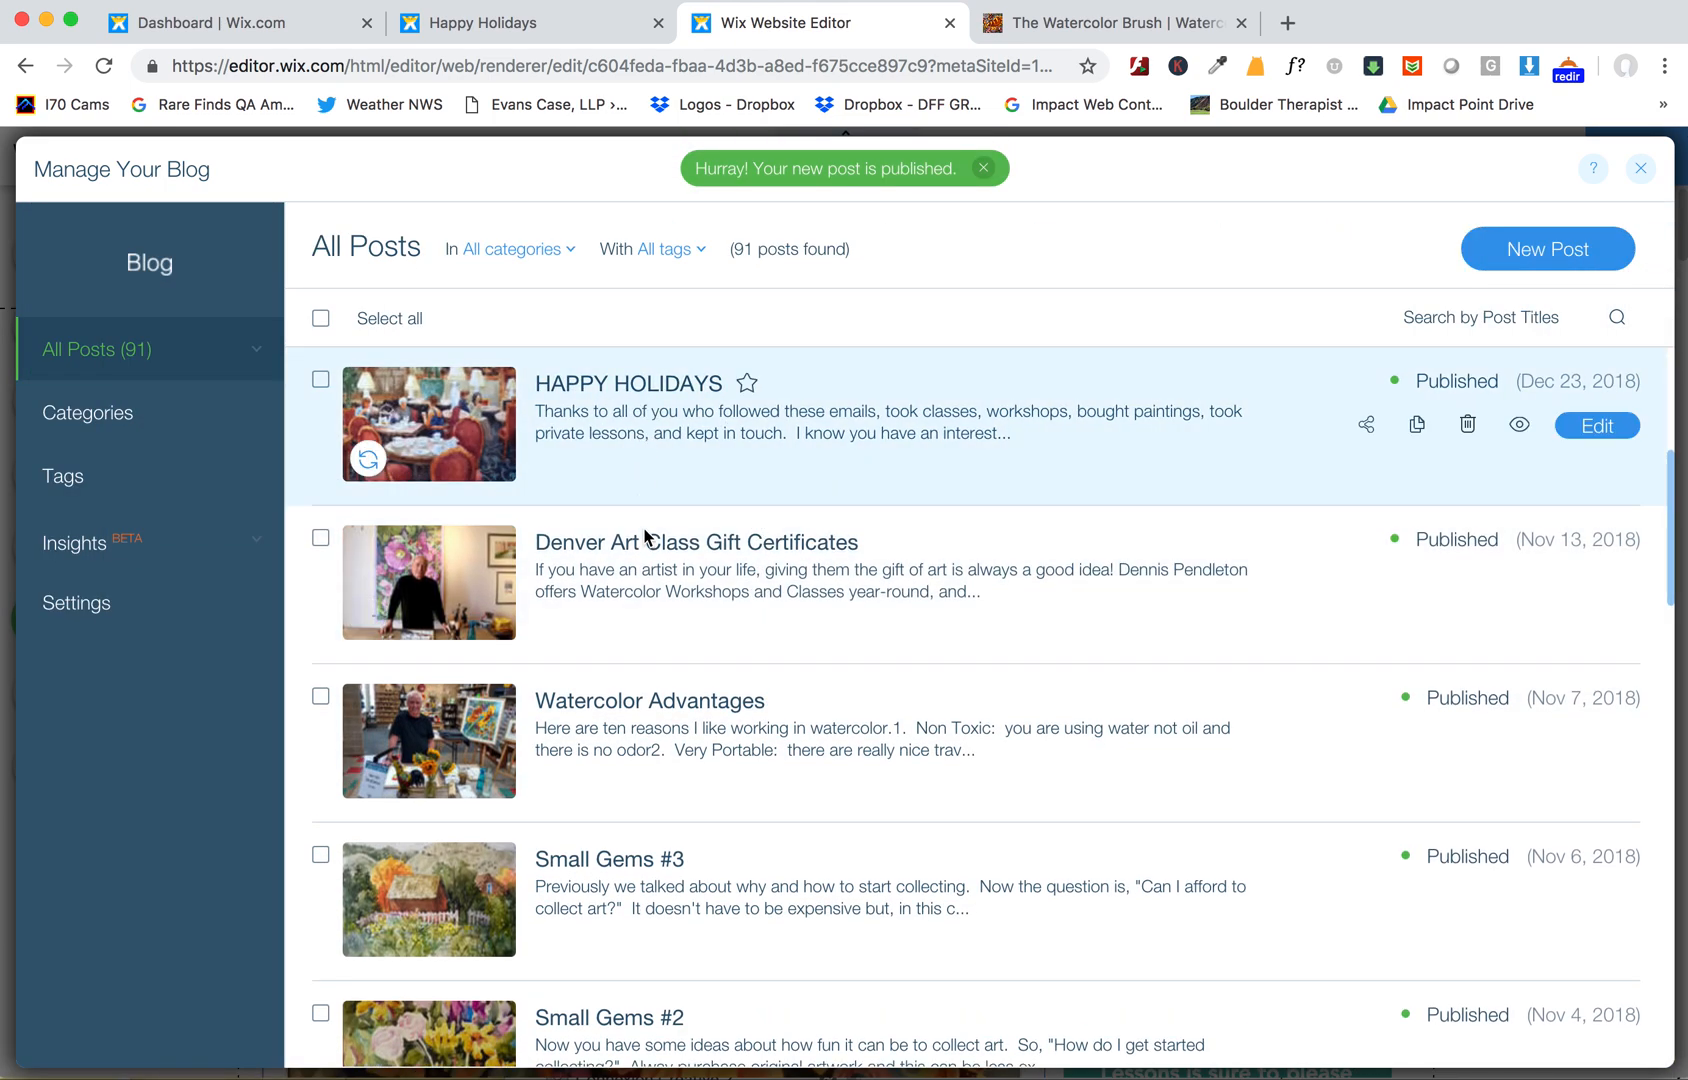
- Change the Taos In Watercolor 2019 Registration post's date to Jan 6, 2019 to match its campaign and update it
scroll(909, 845, "up", 4)
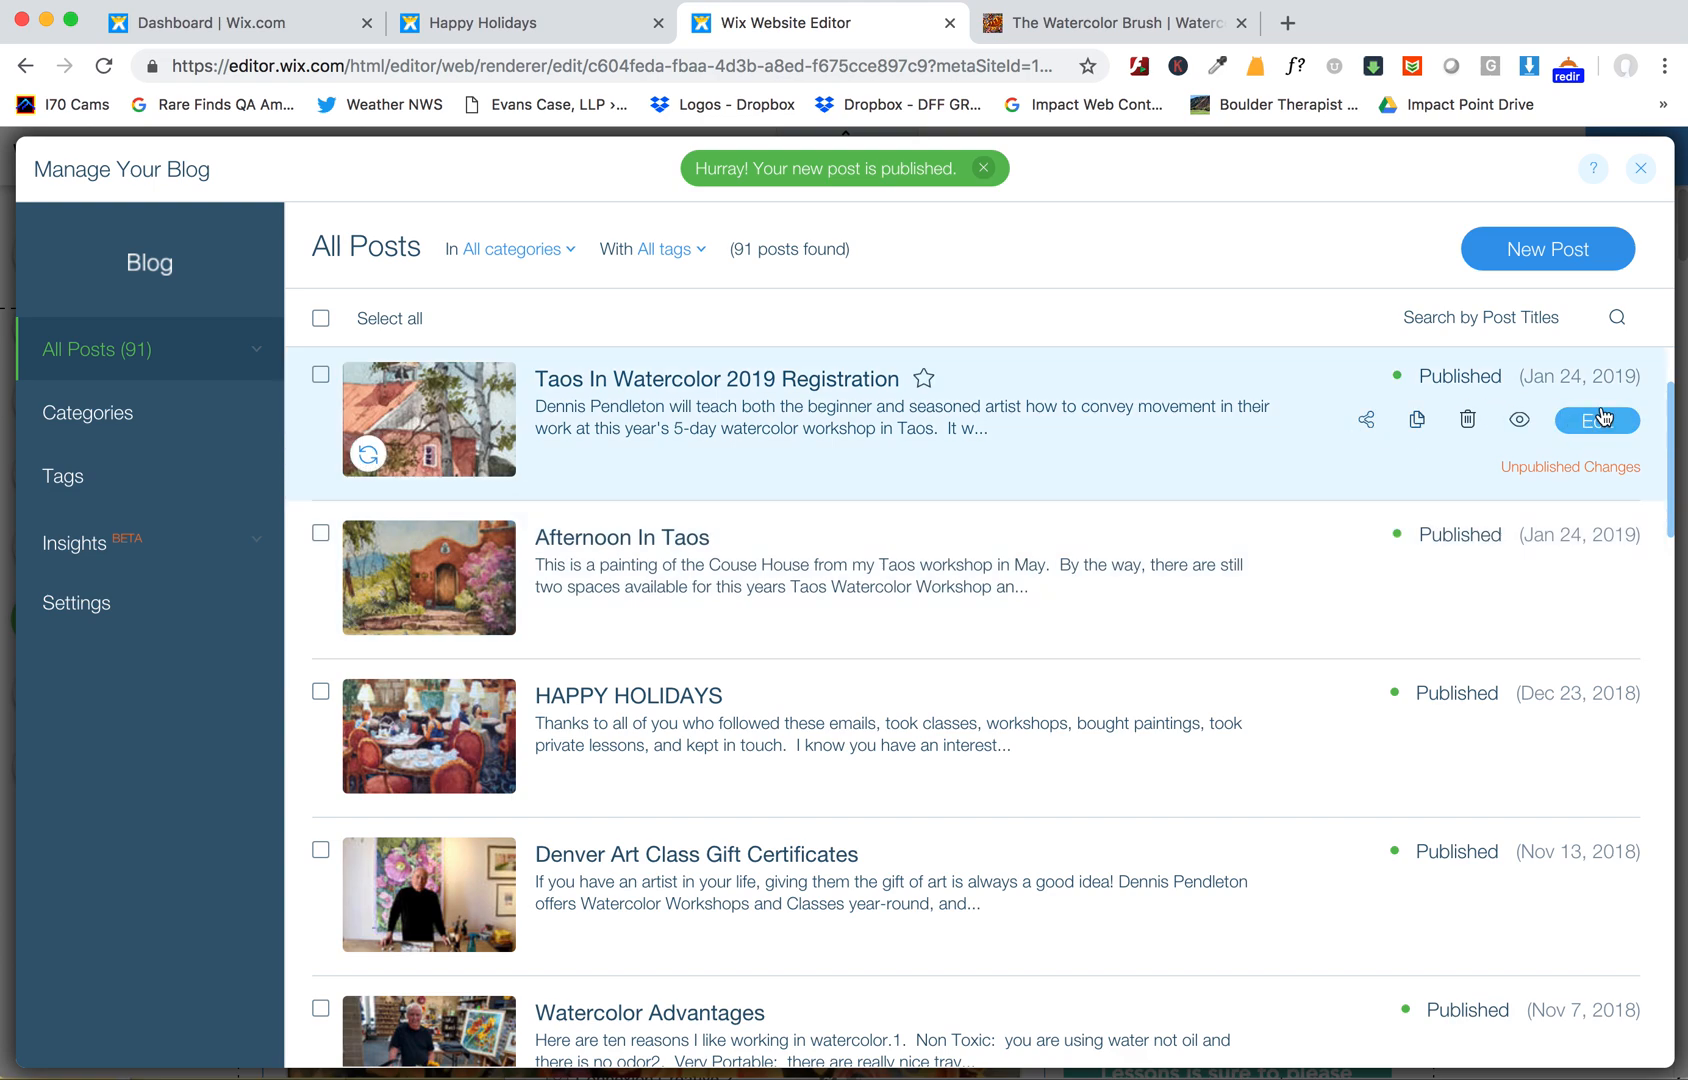
left_click(1597, 421)
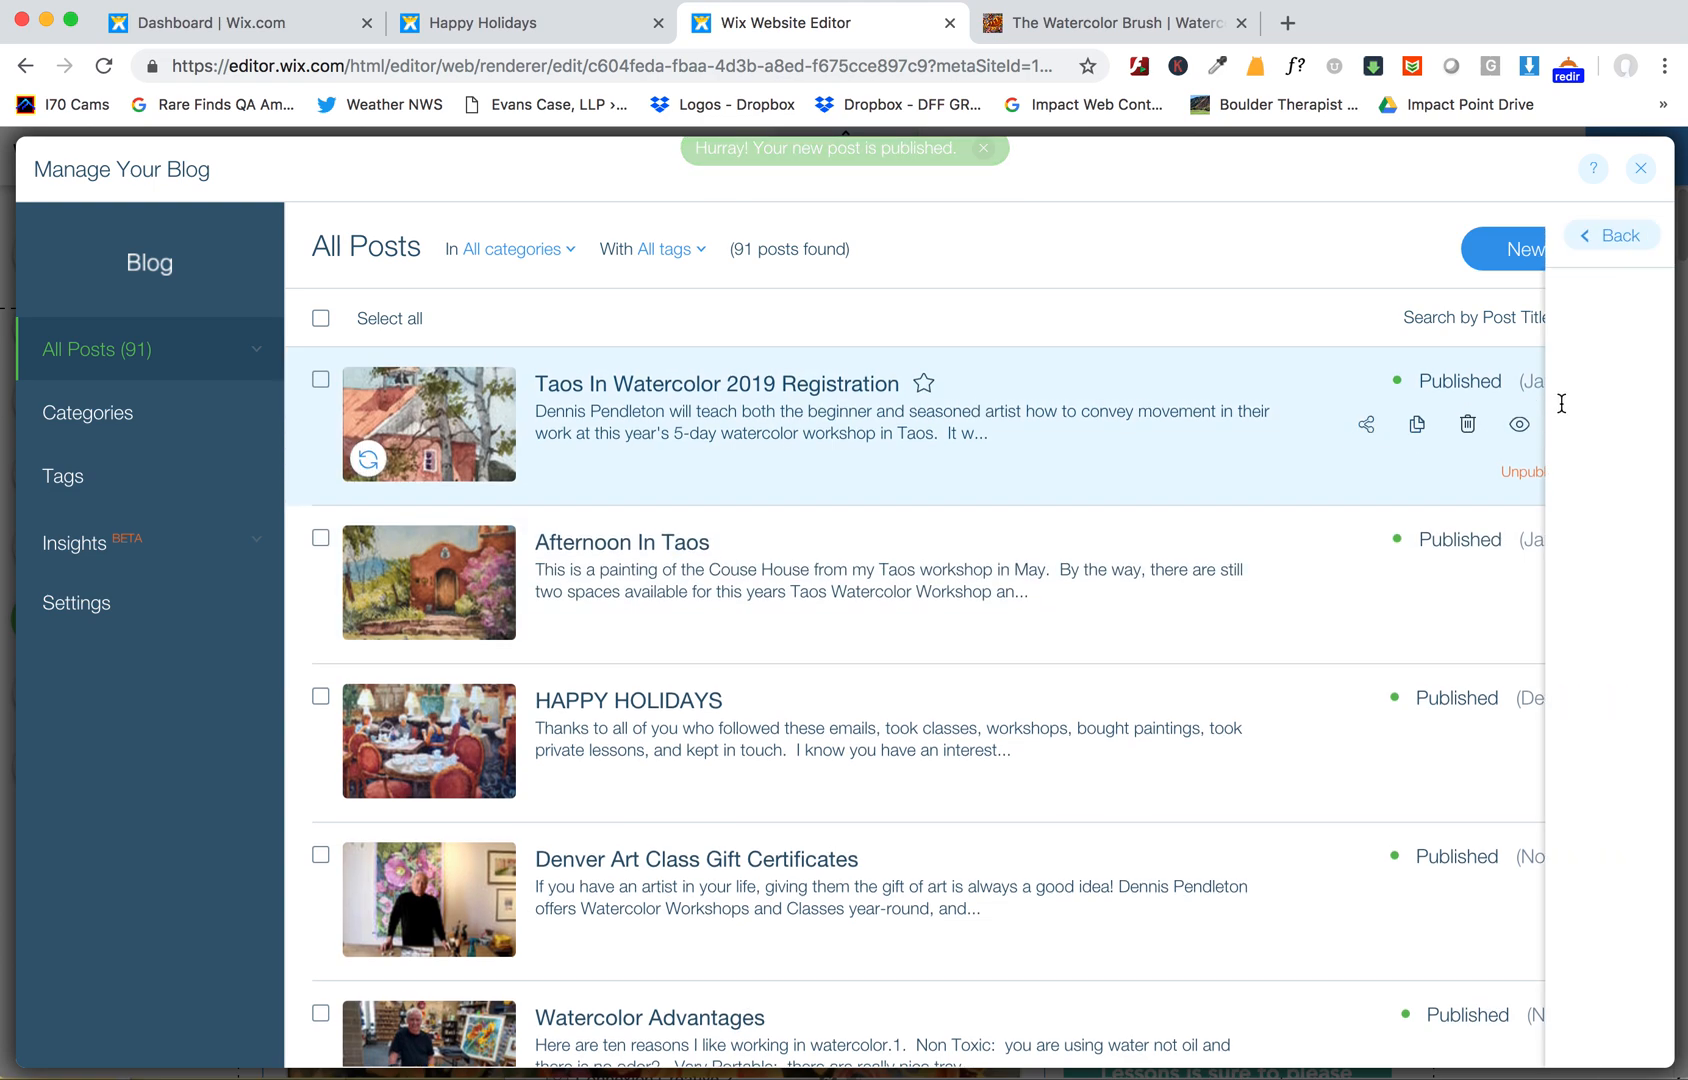
left_click(471, 24)
left_click(278, 30)
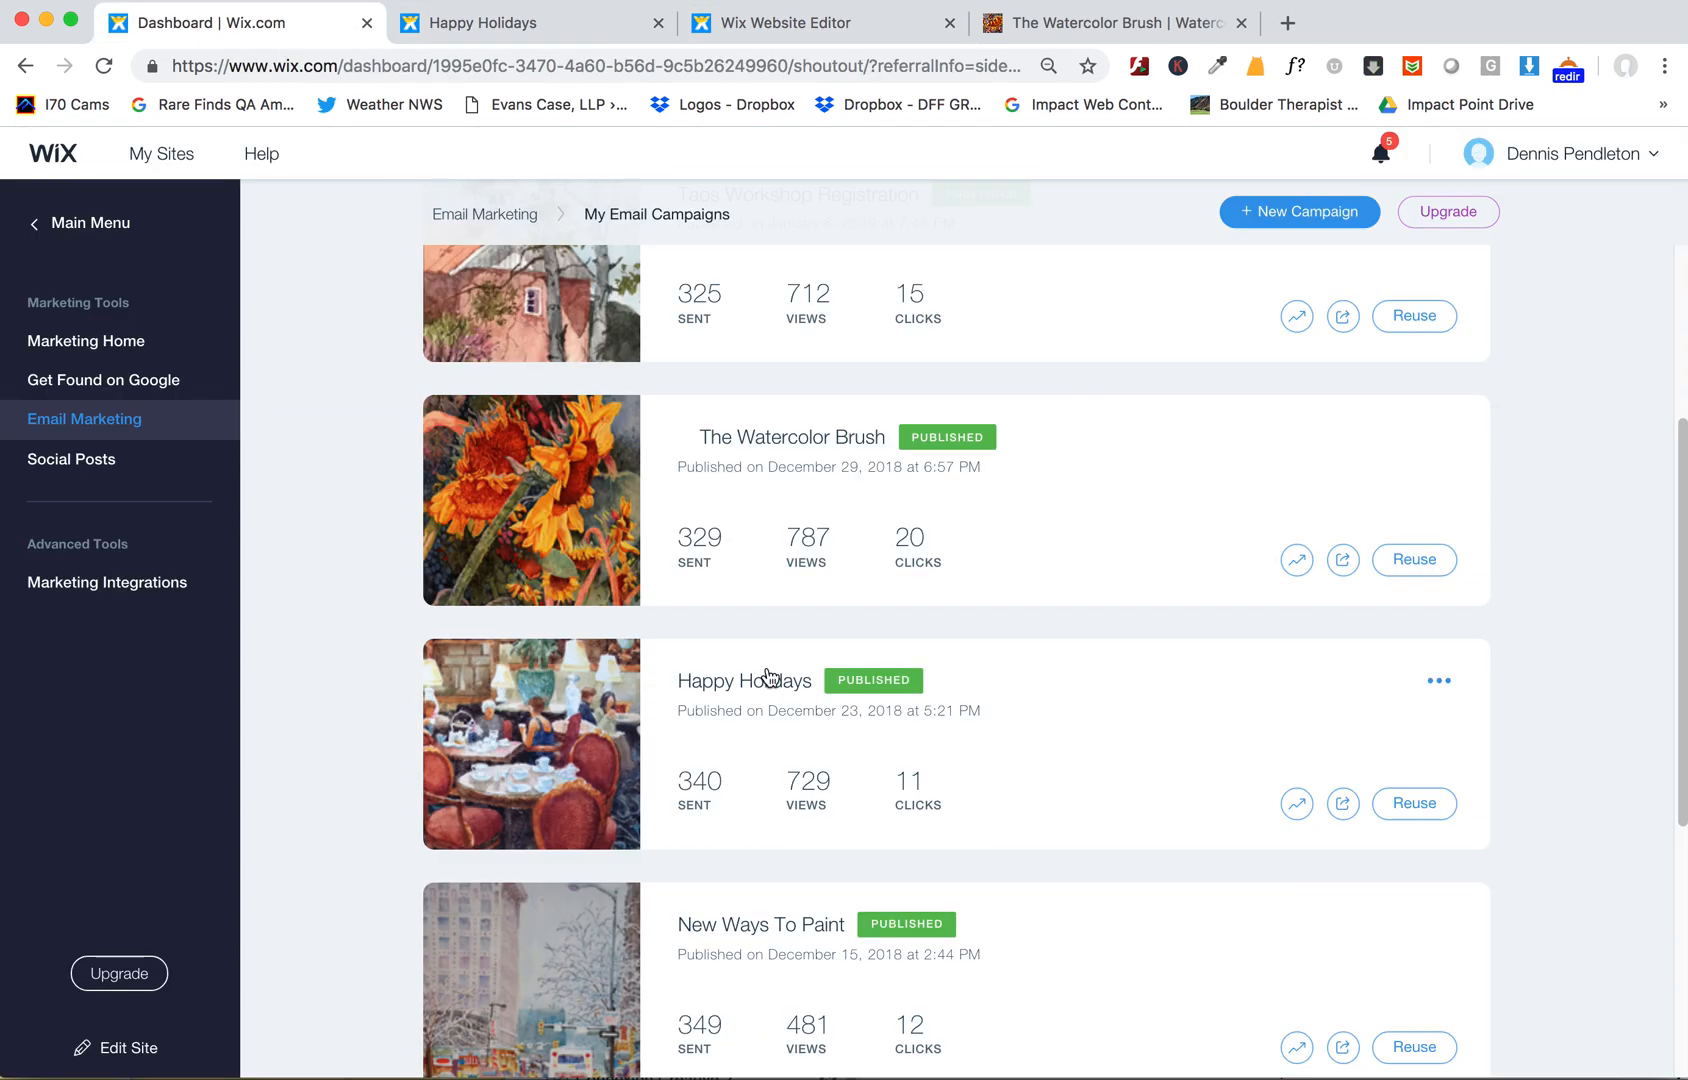
scroll(767, 678, "up", 3)
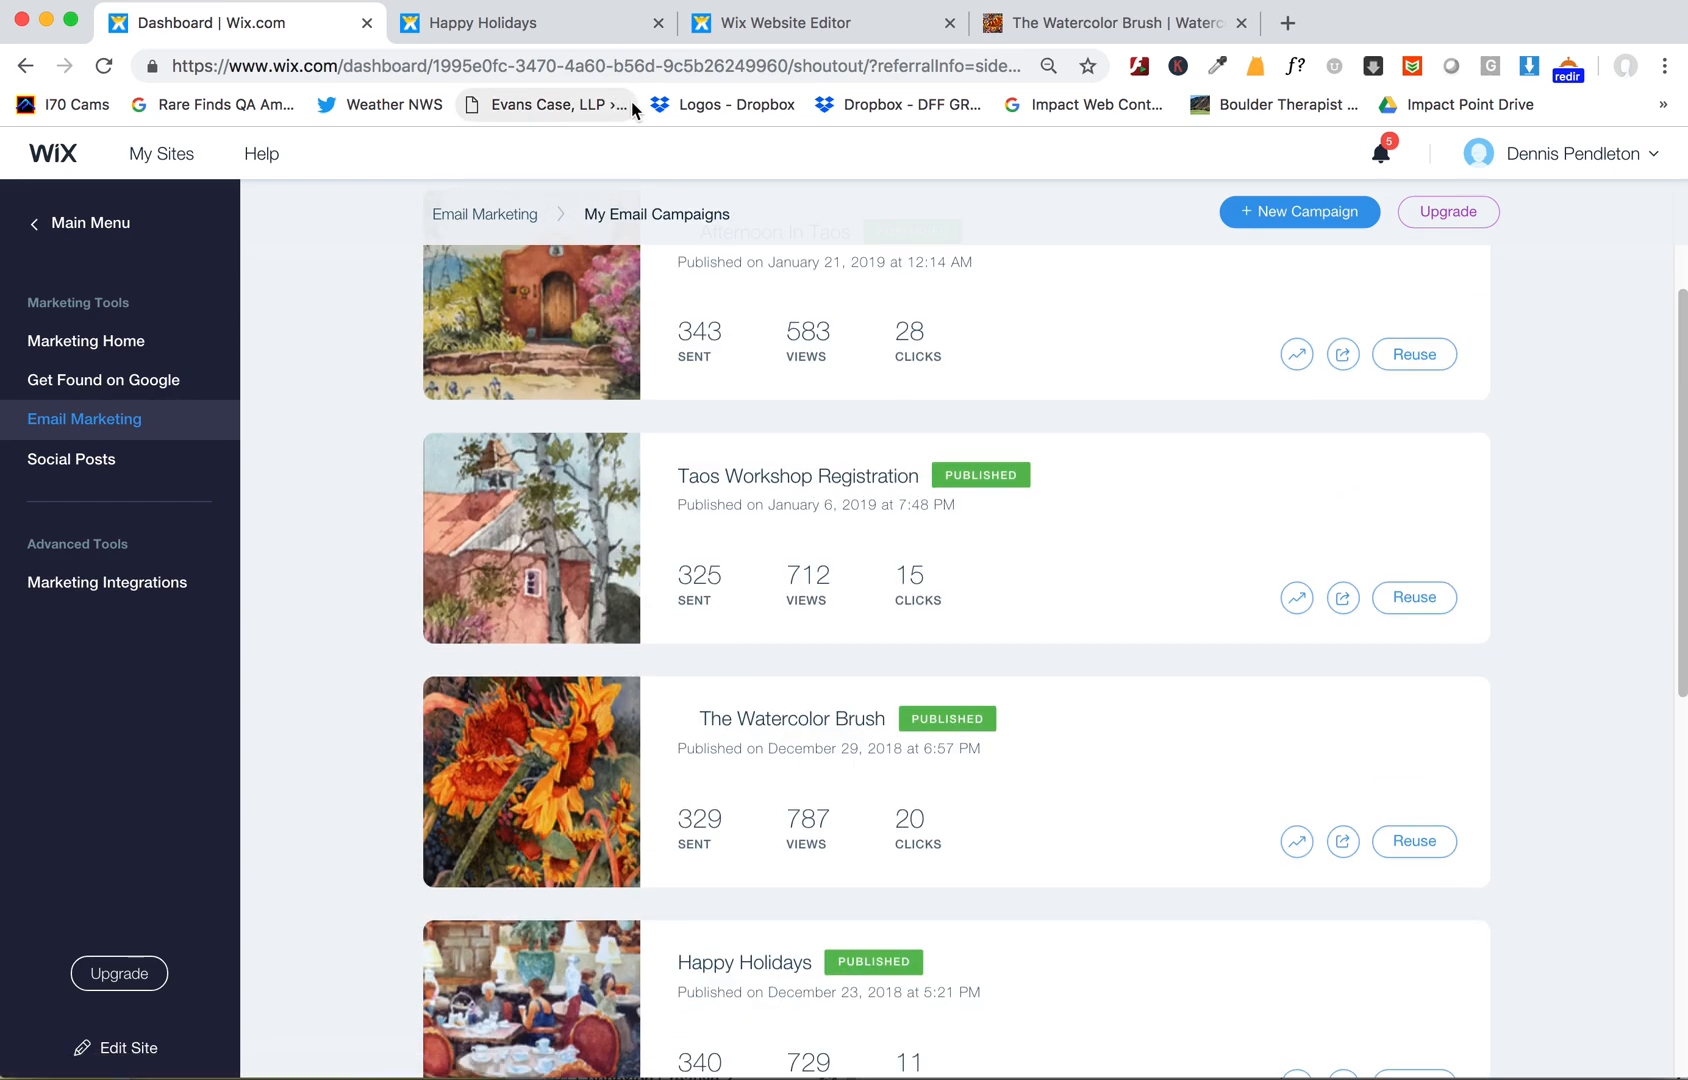
left_click(805, 24)
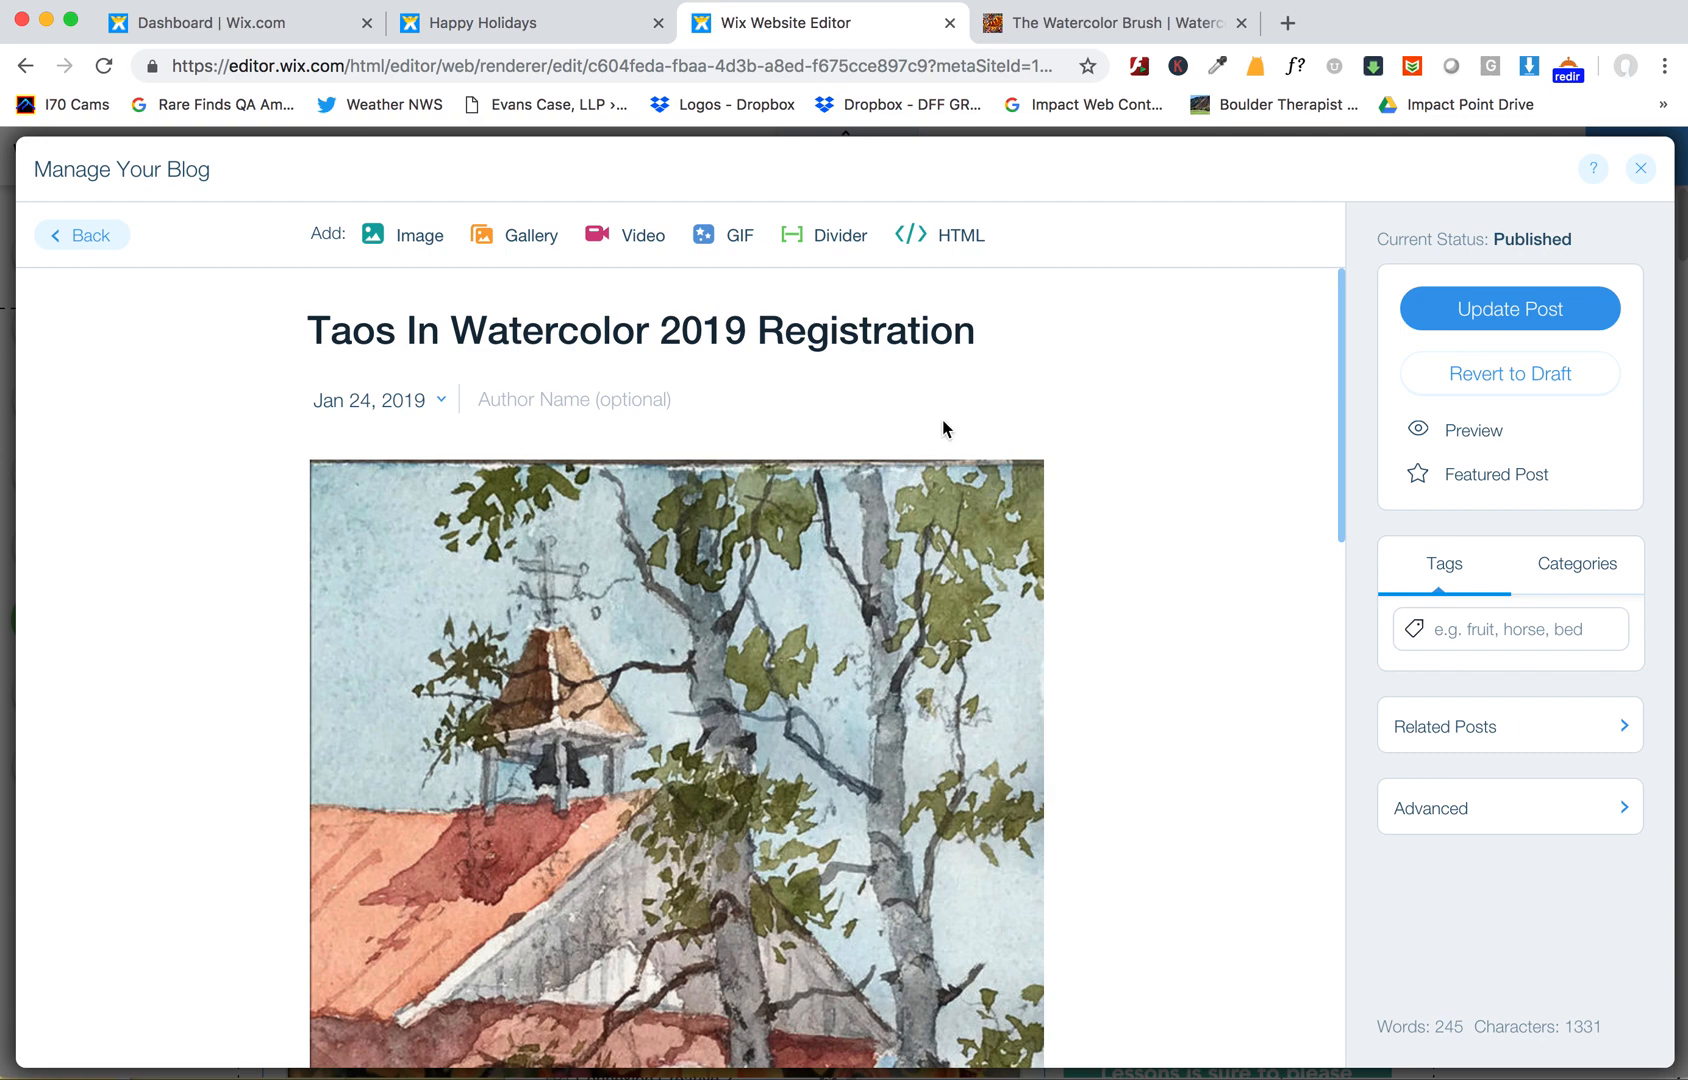
left_click(405, 401)
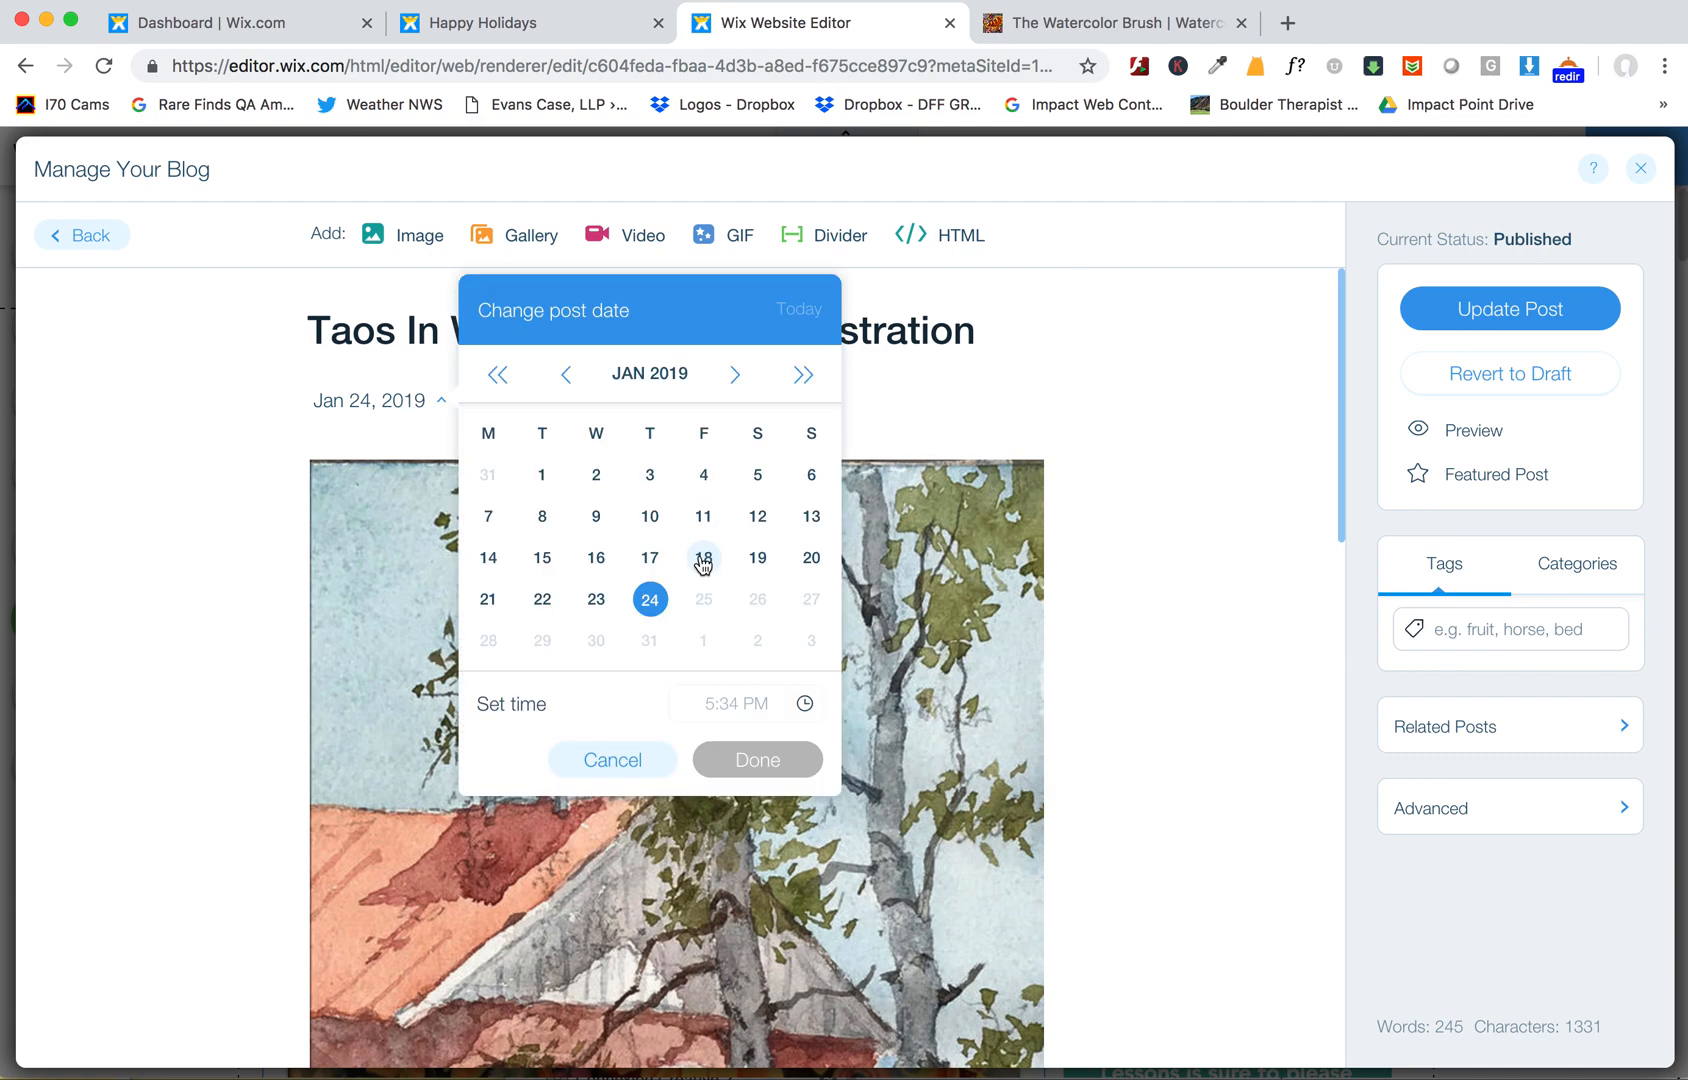
left_click(811, 474)
left_click(756, 760)
left_click(1416, 303)
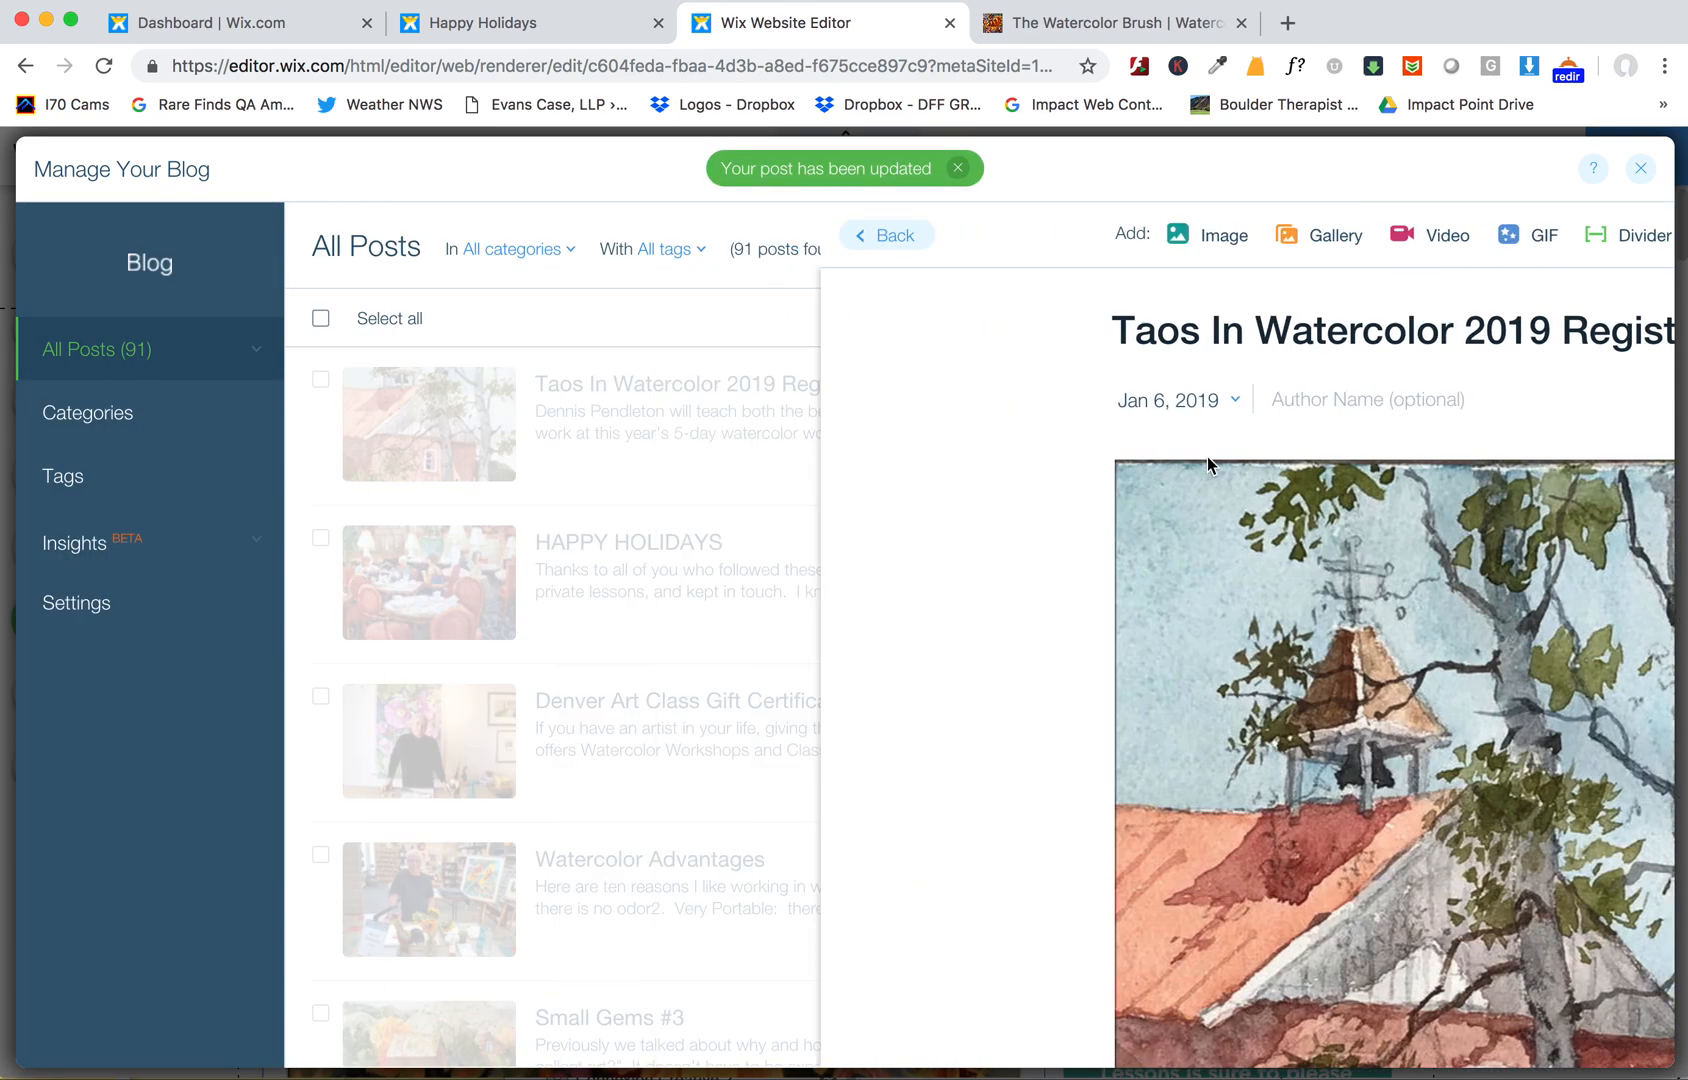
- Change the Afternoon In Taos post's date to Jan 21, 2019 to match its campaign and update it
scroll(1207, 465, "up", 3)
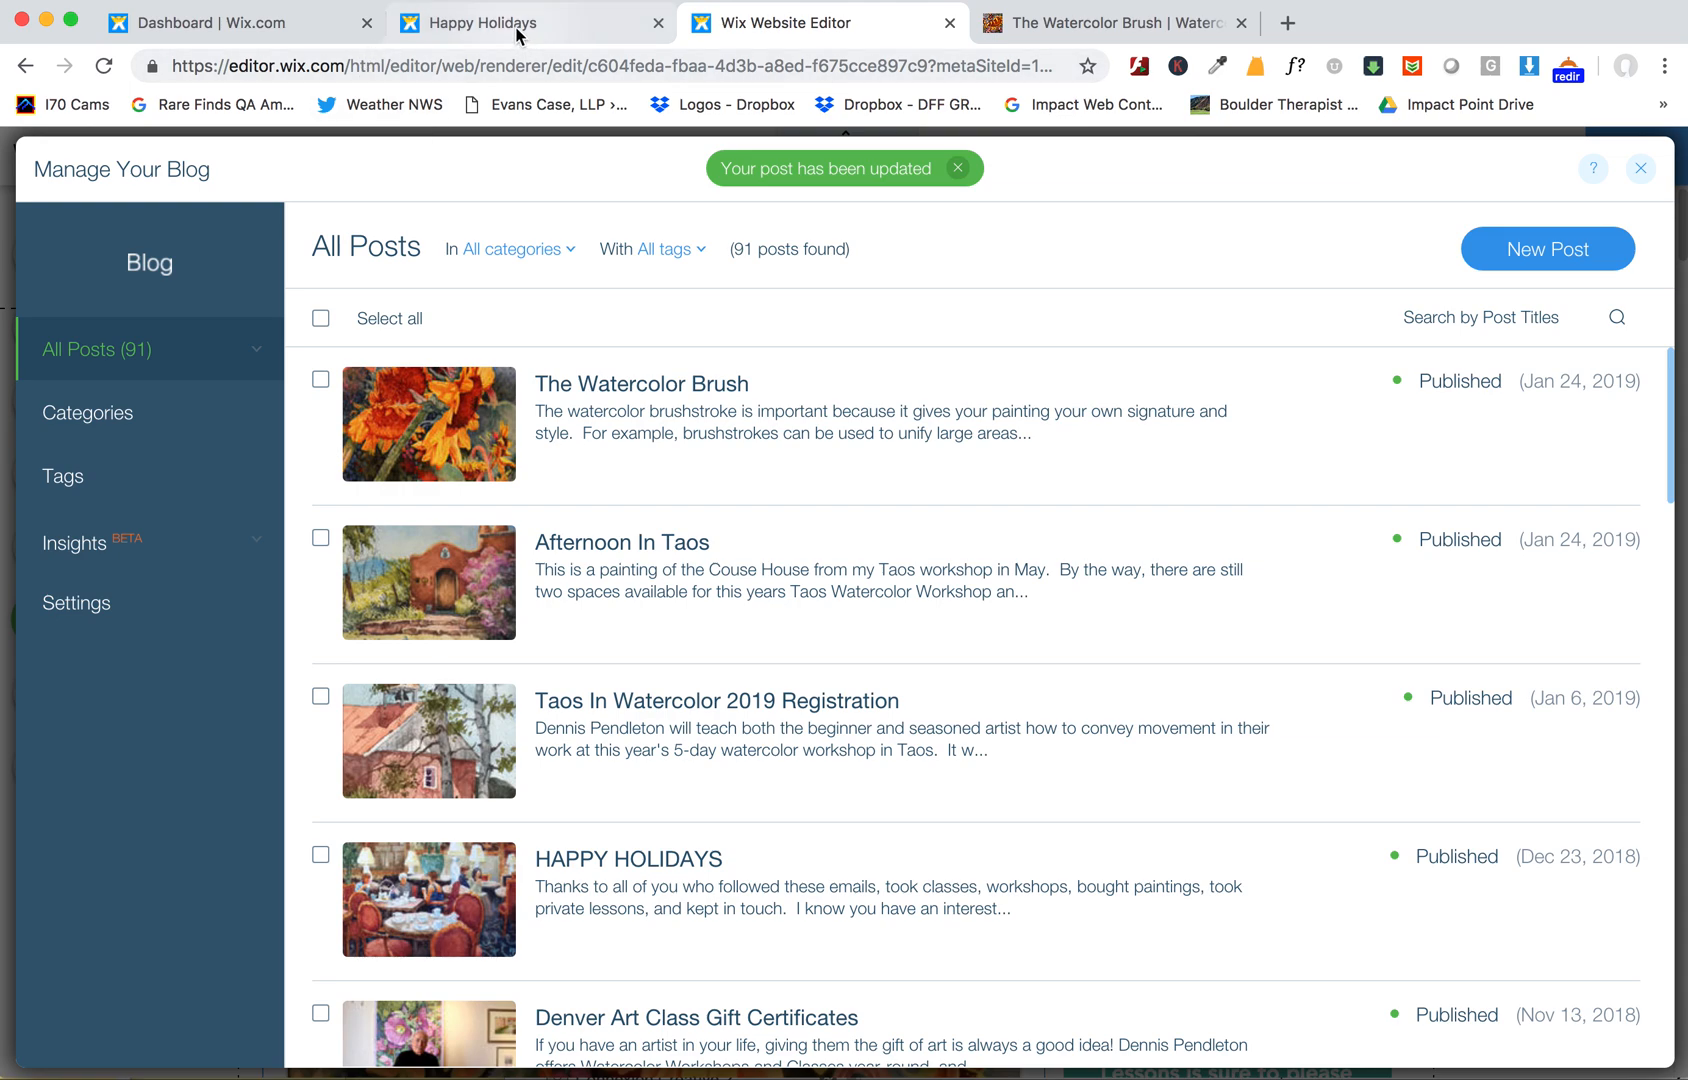
left_click(626, 24)
left_click(332, 26)
scroll(849, 565, "up", 3)
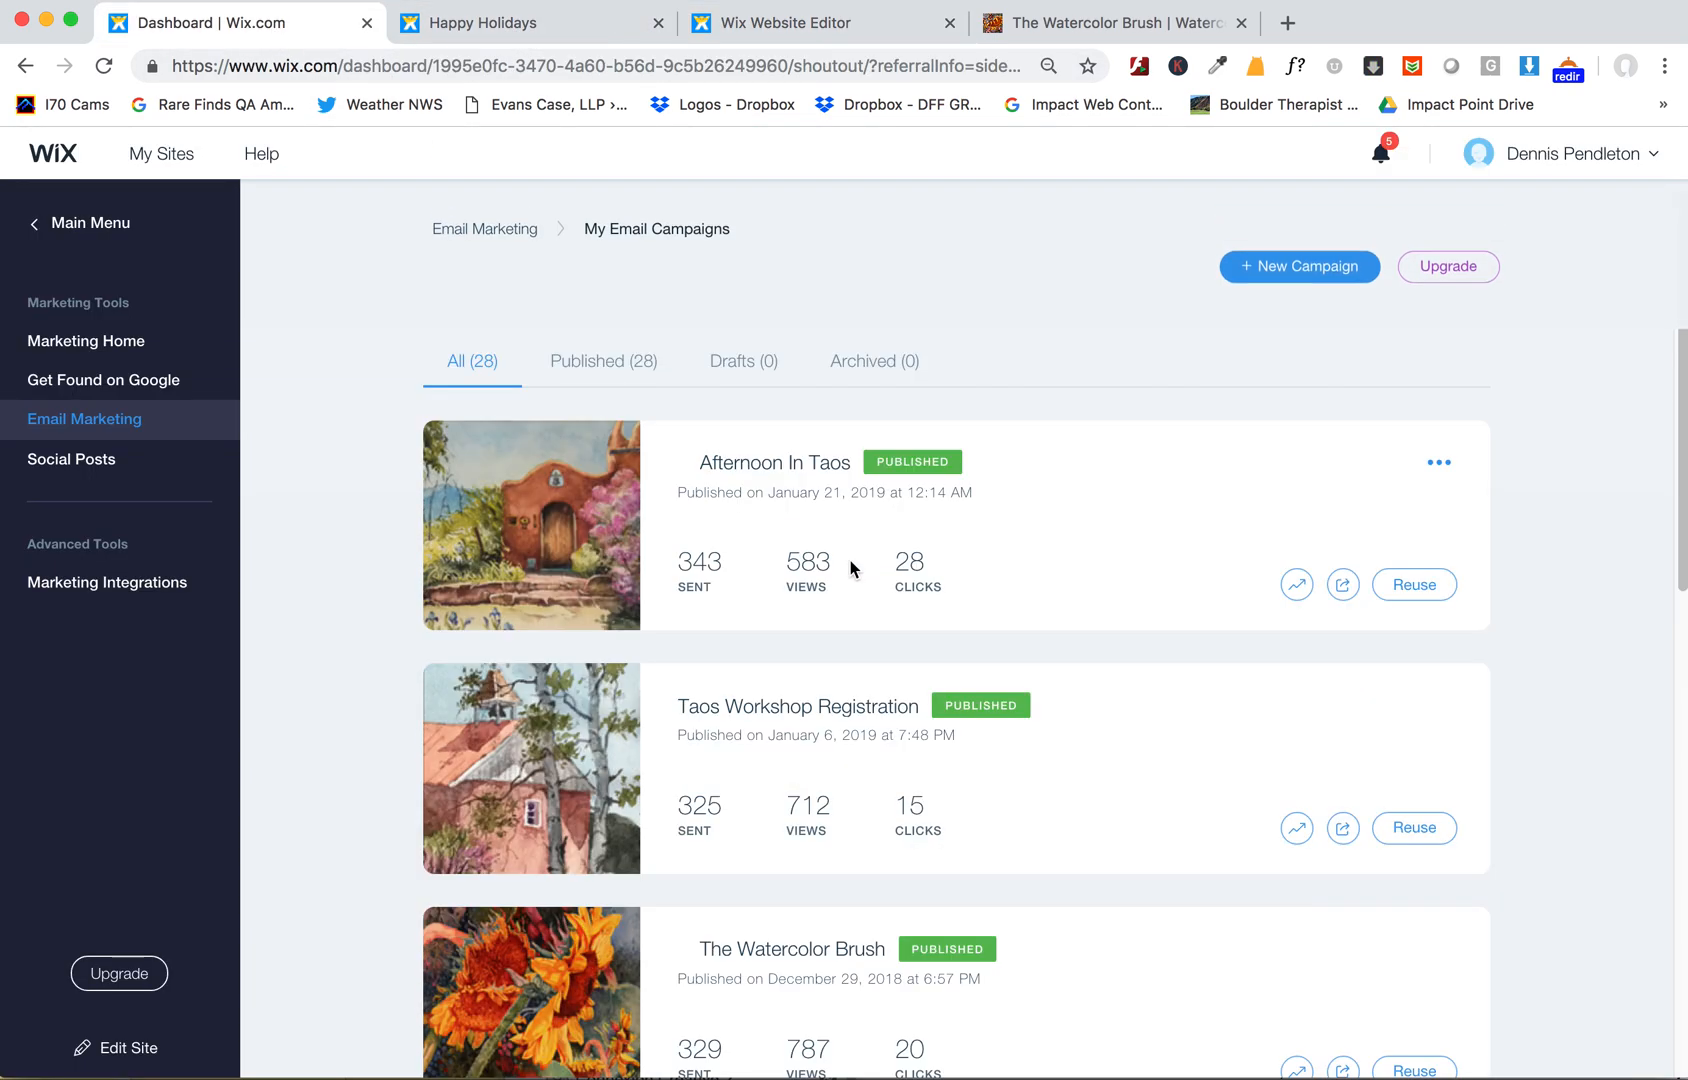
left_click(790, 30)
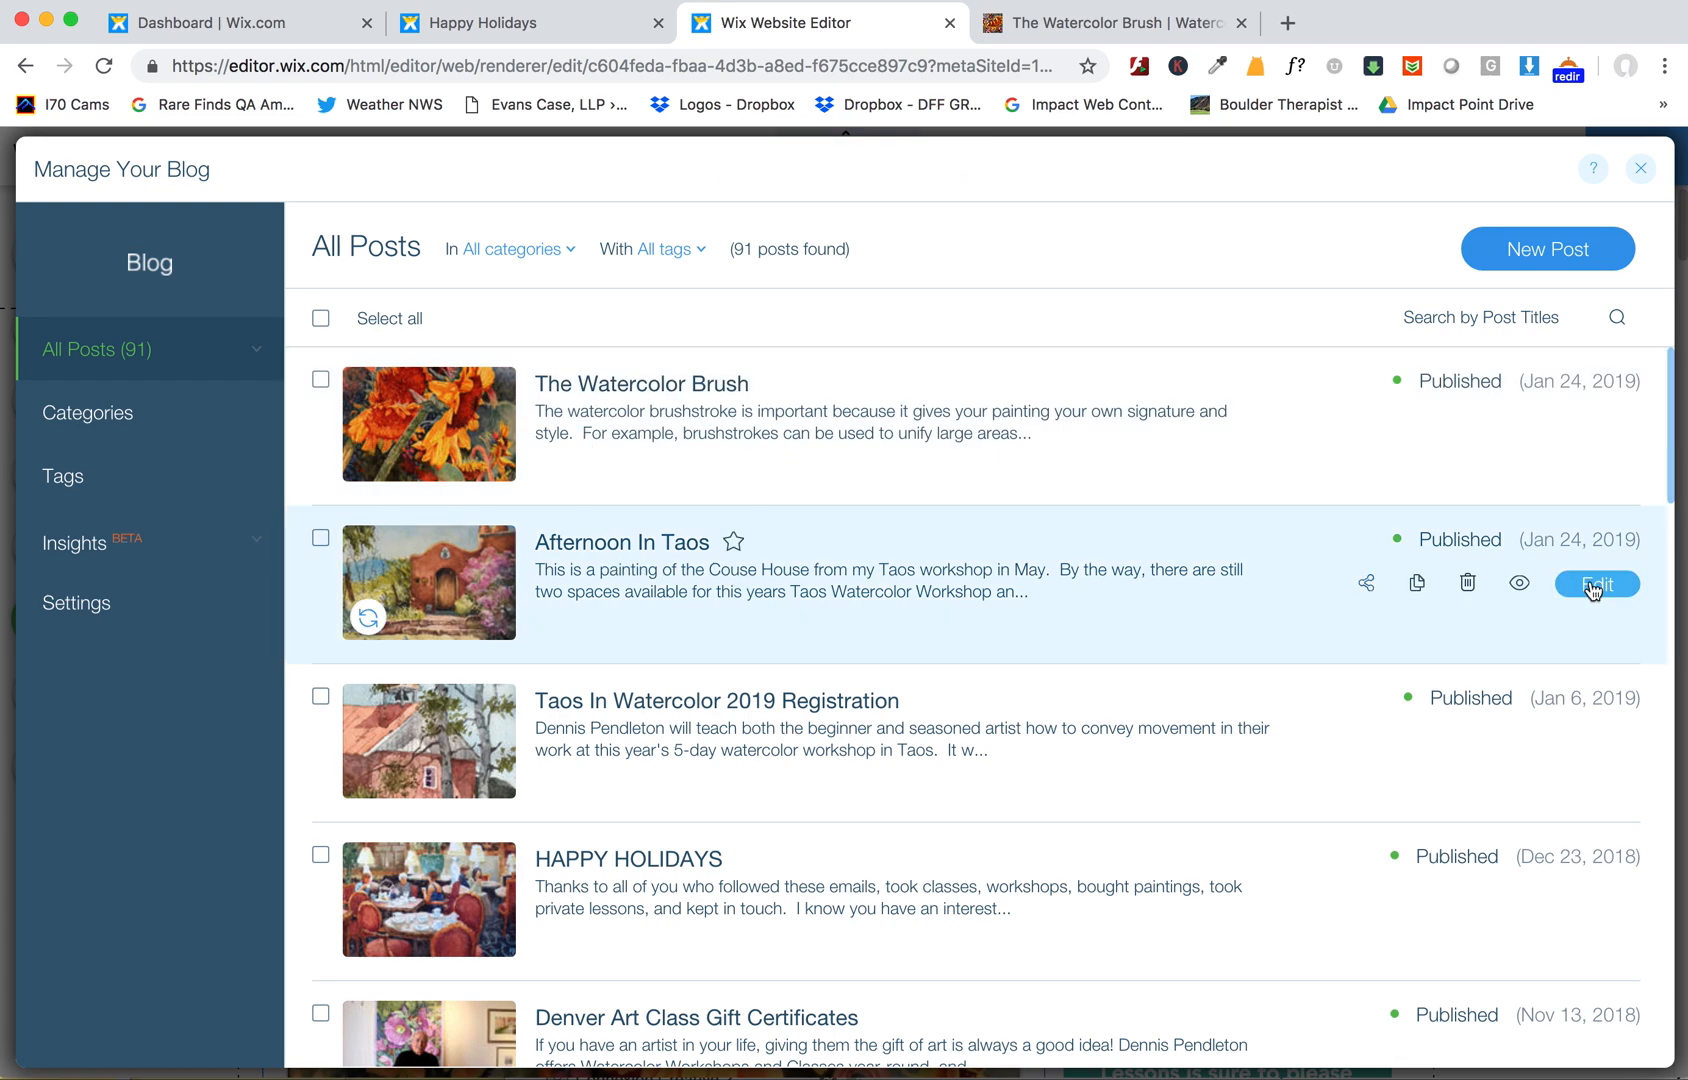
left_click(1593, 588)
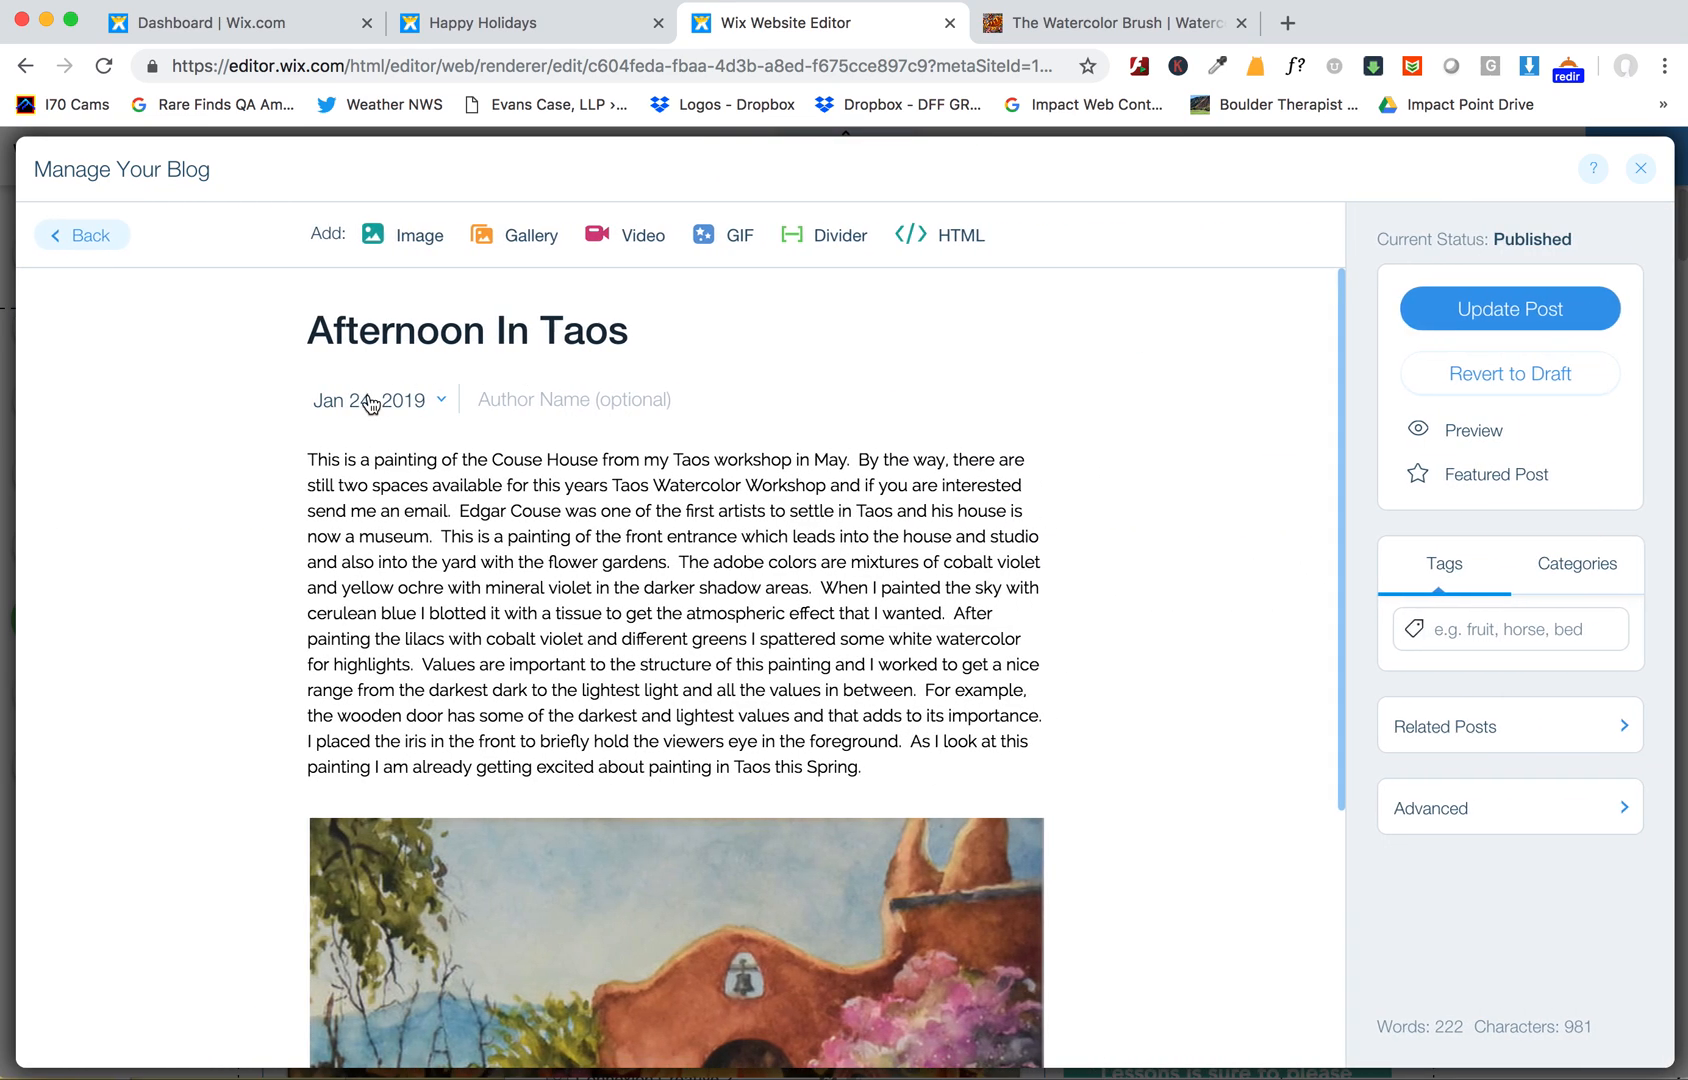
left_click(374, 402)
left_click(488, 599)
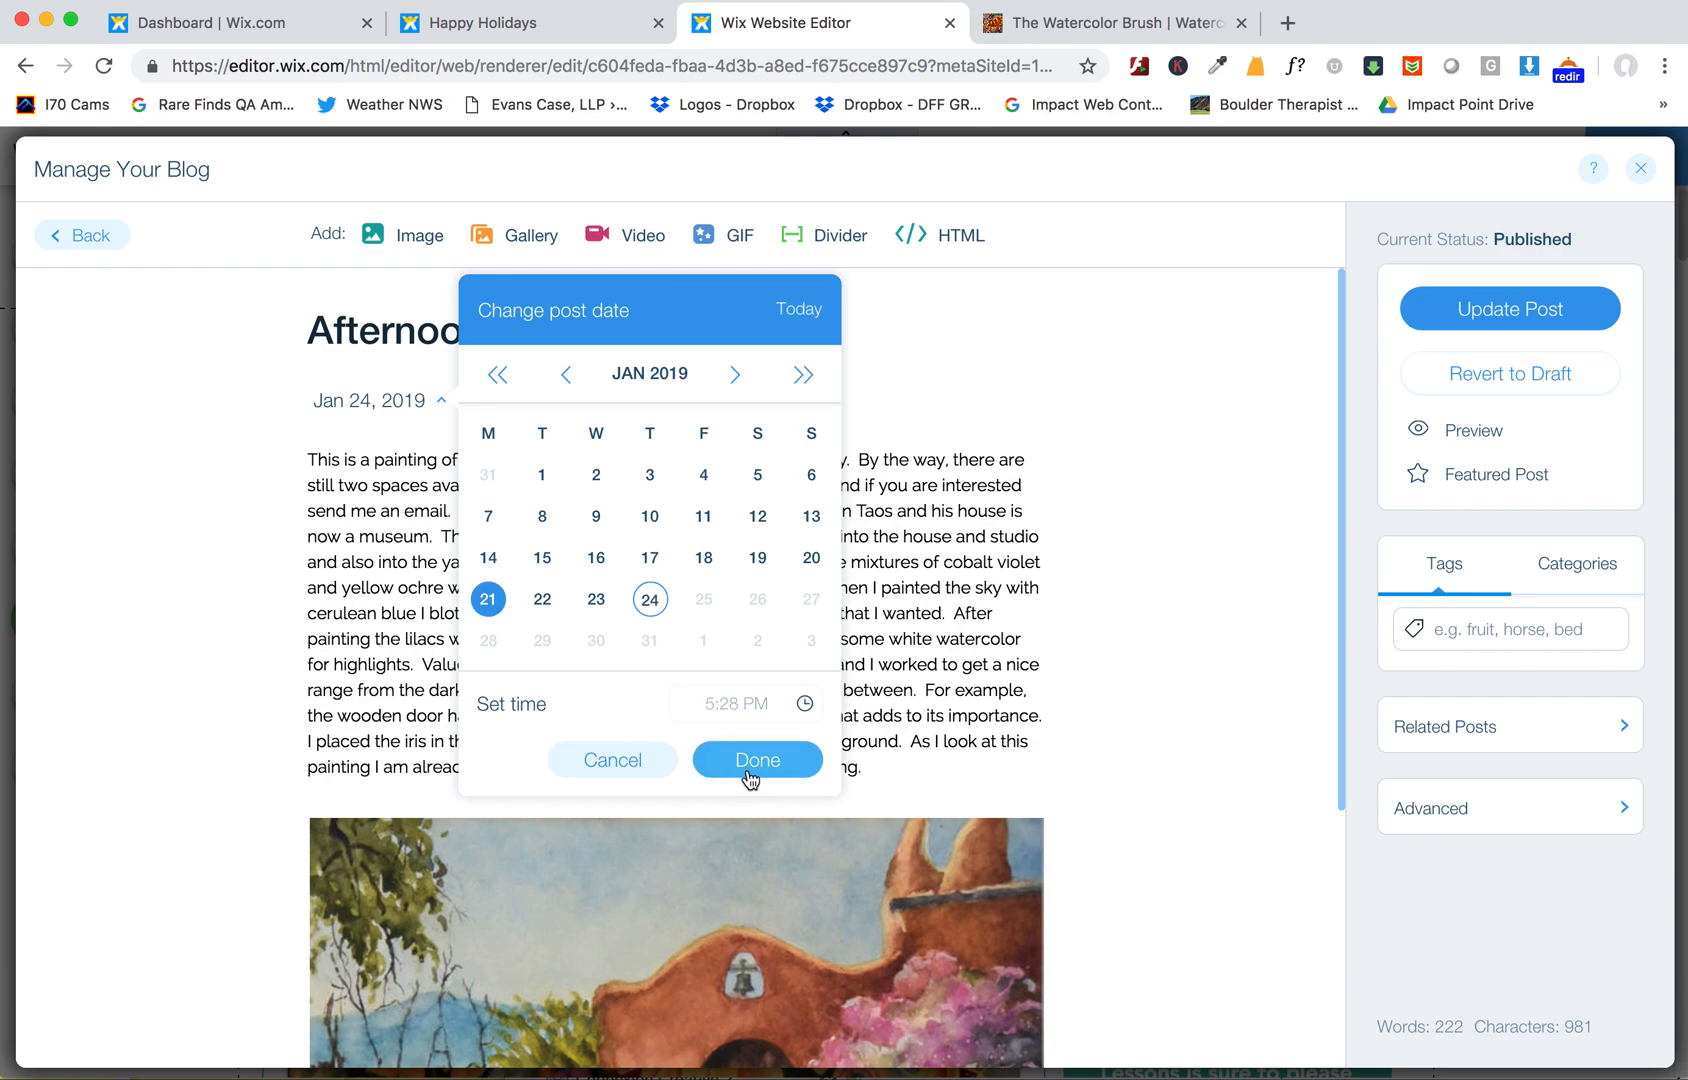
left_click(752, 762)
left_click(1490, 313)
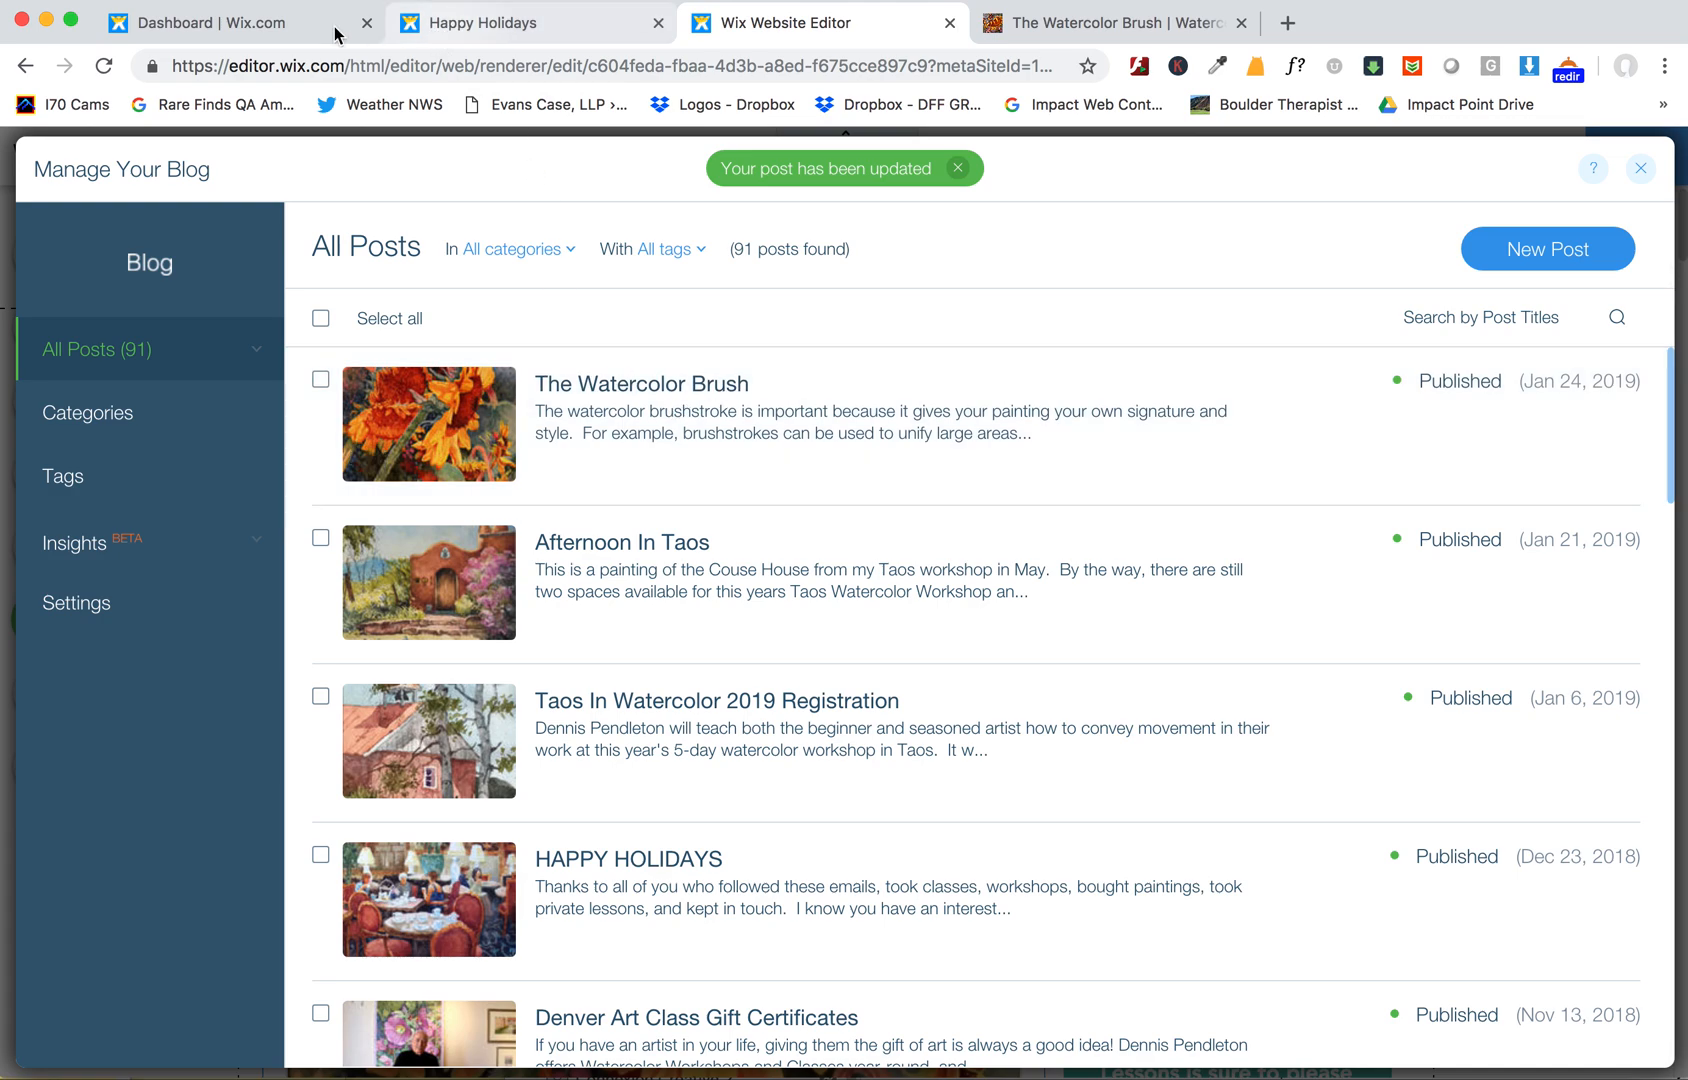
- Change The Watercolor Brush post's date to Dec 29, 2018 to match its email campaign and update the post
left_click(250, 35)
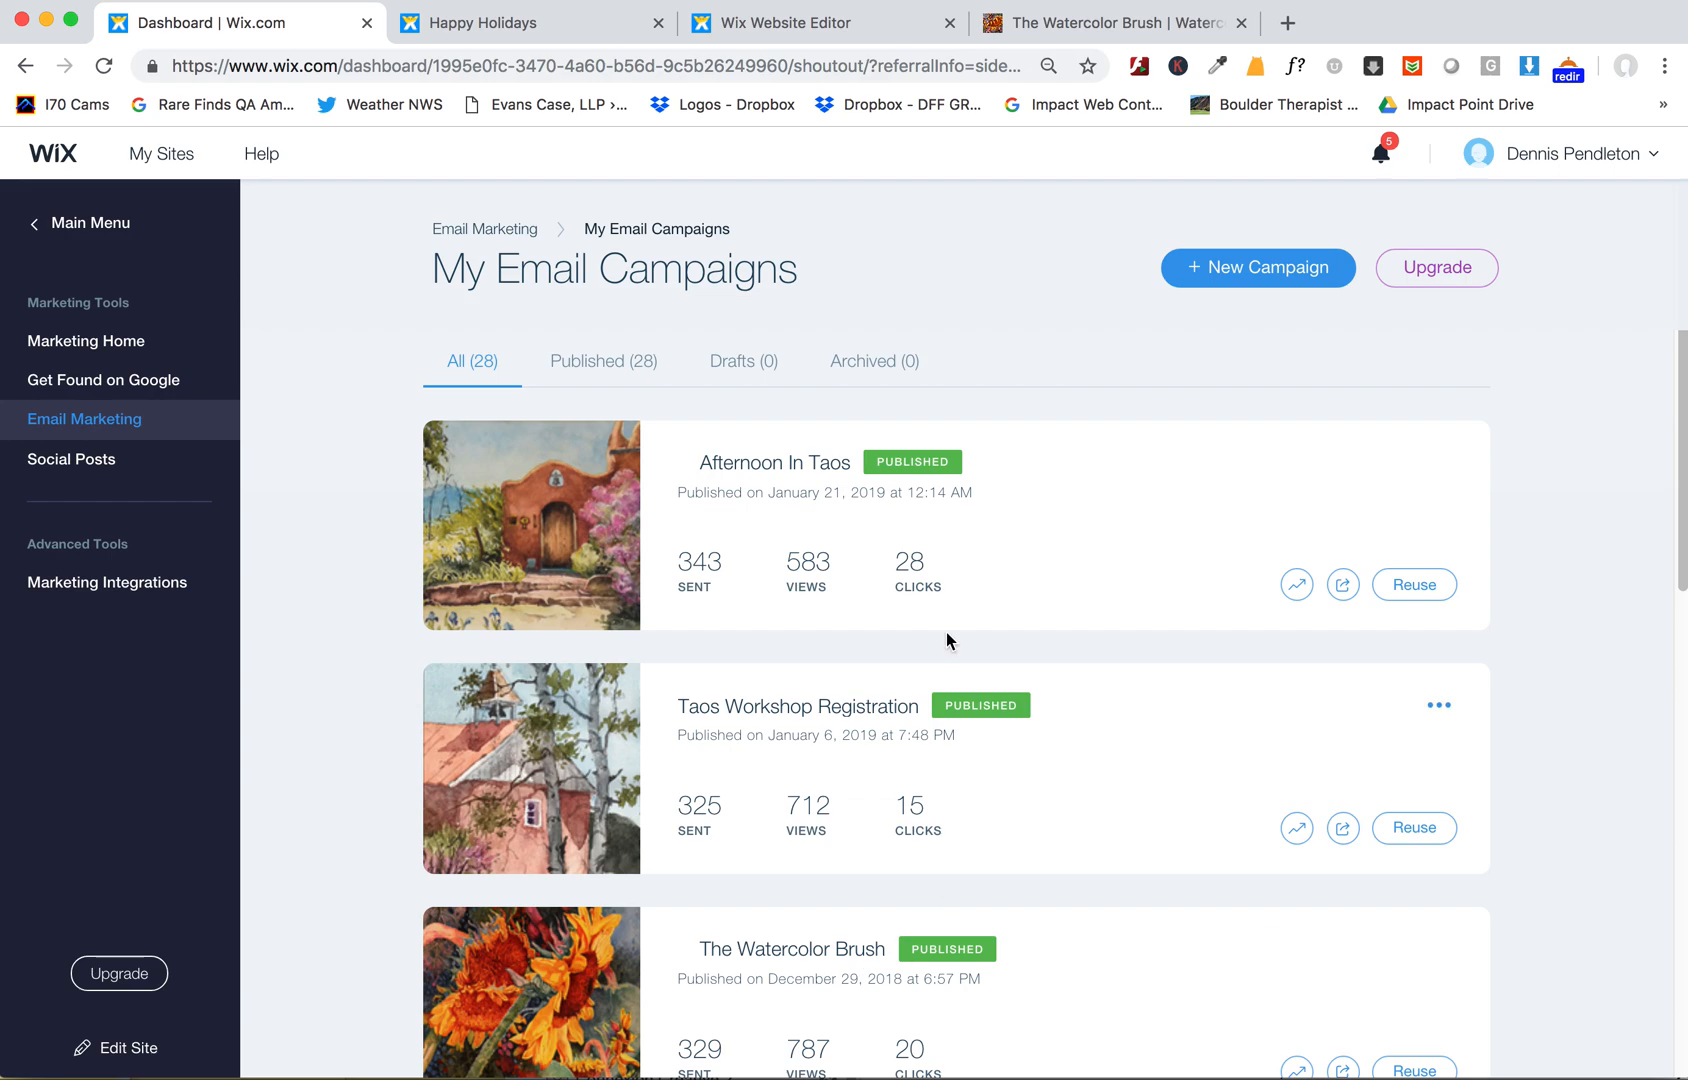
left_click(817, 30)
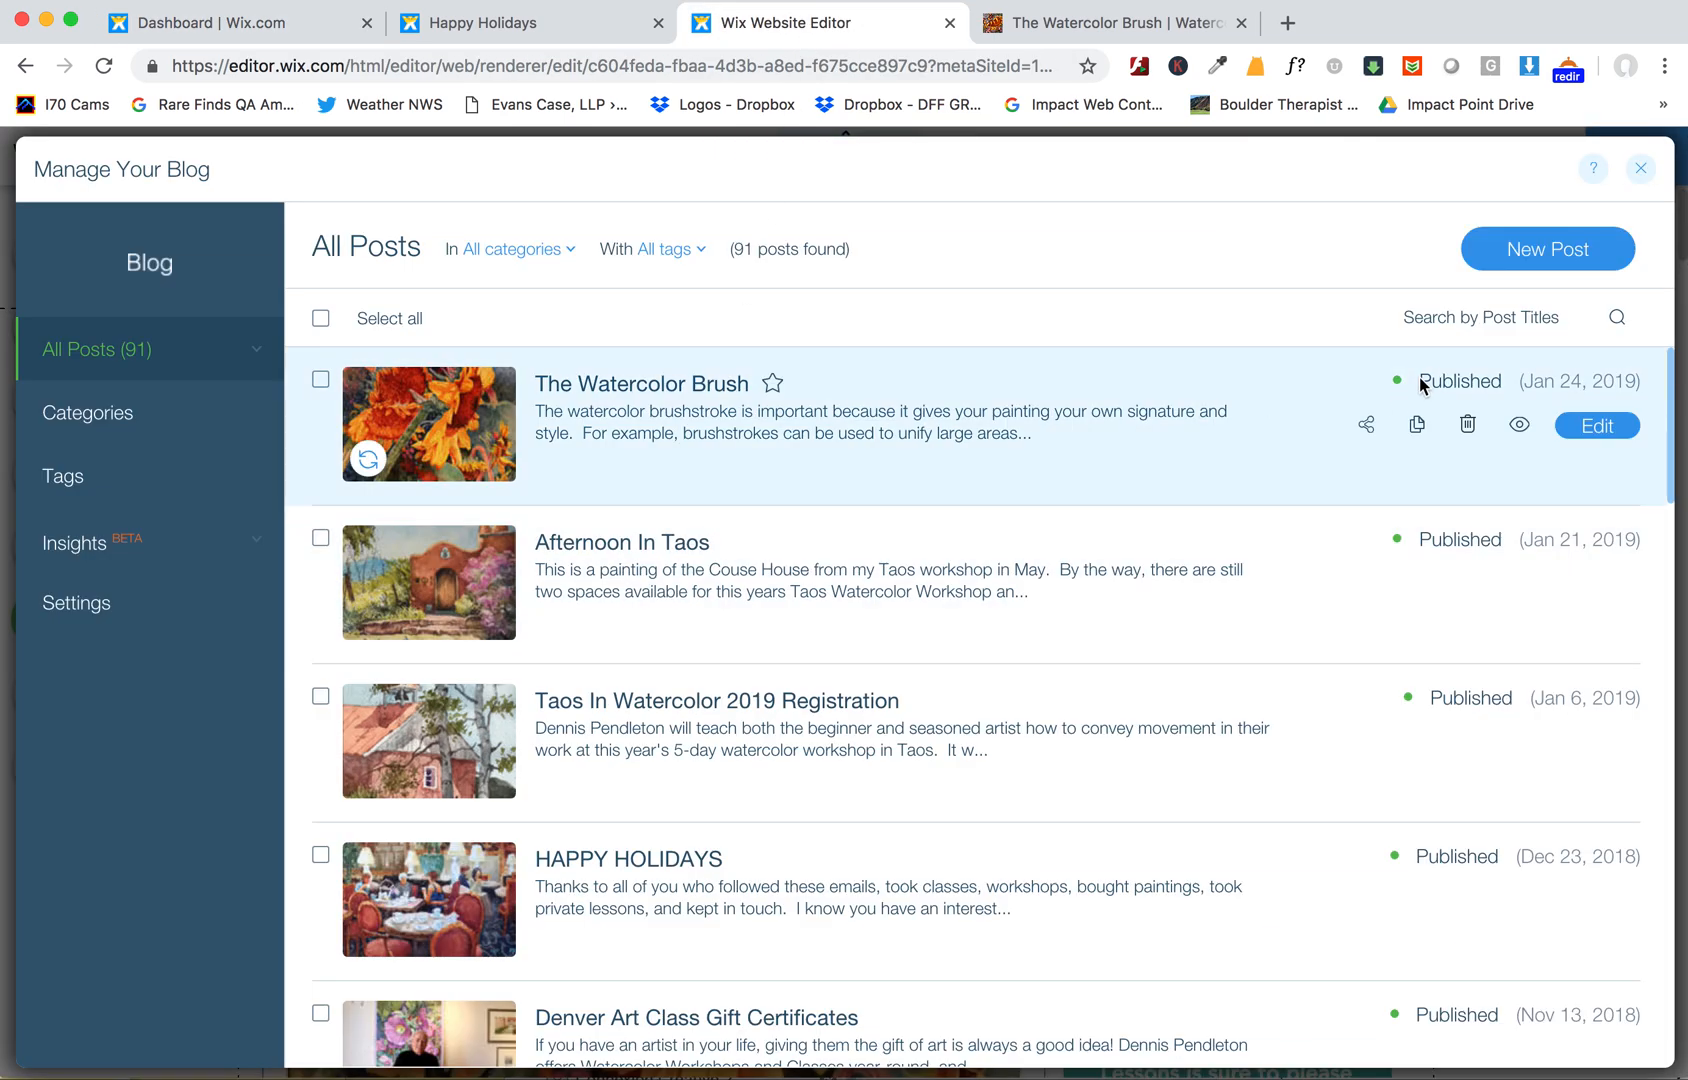
left_click(1597, 426)
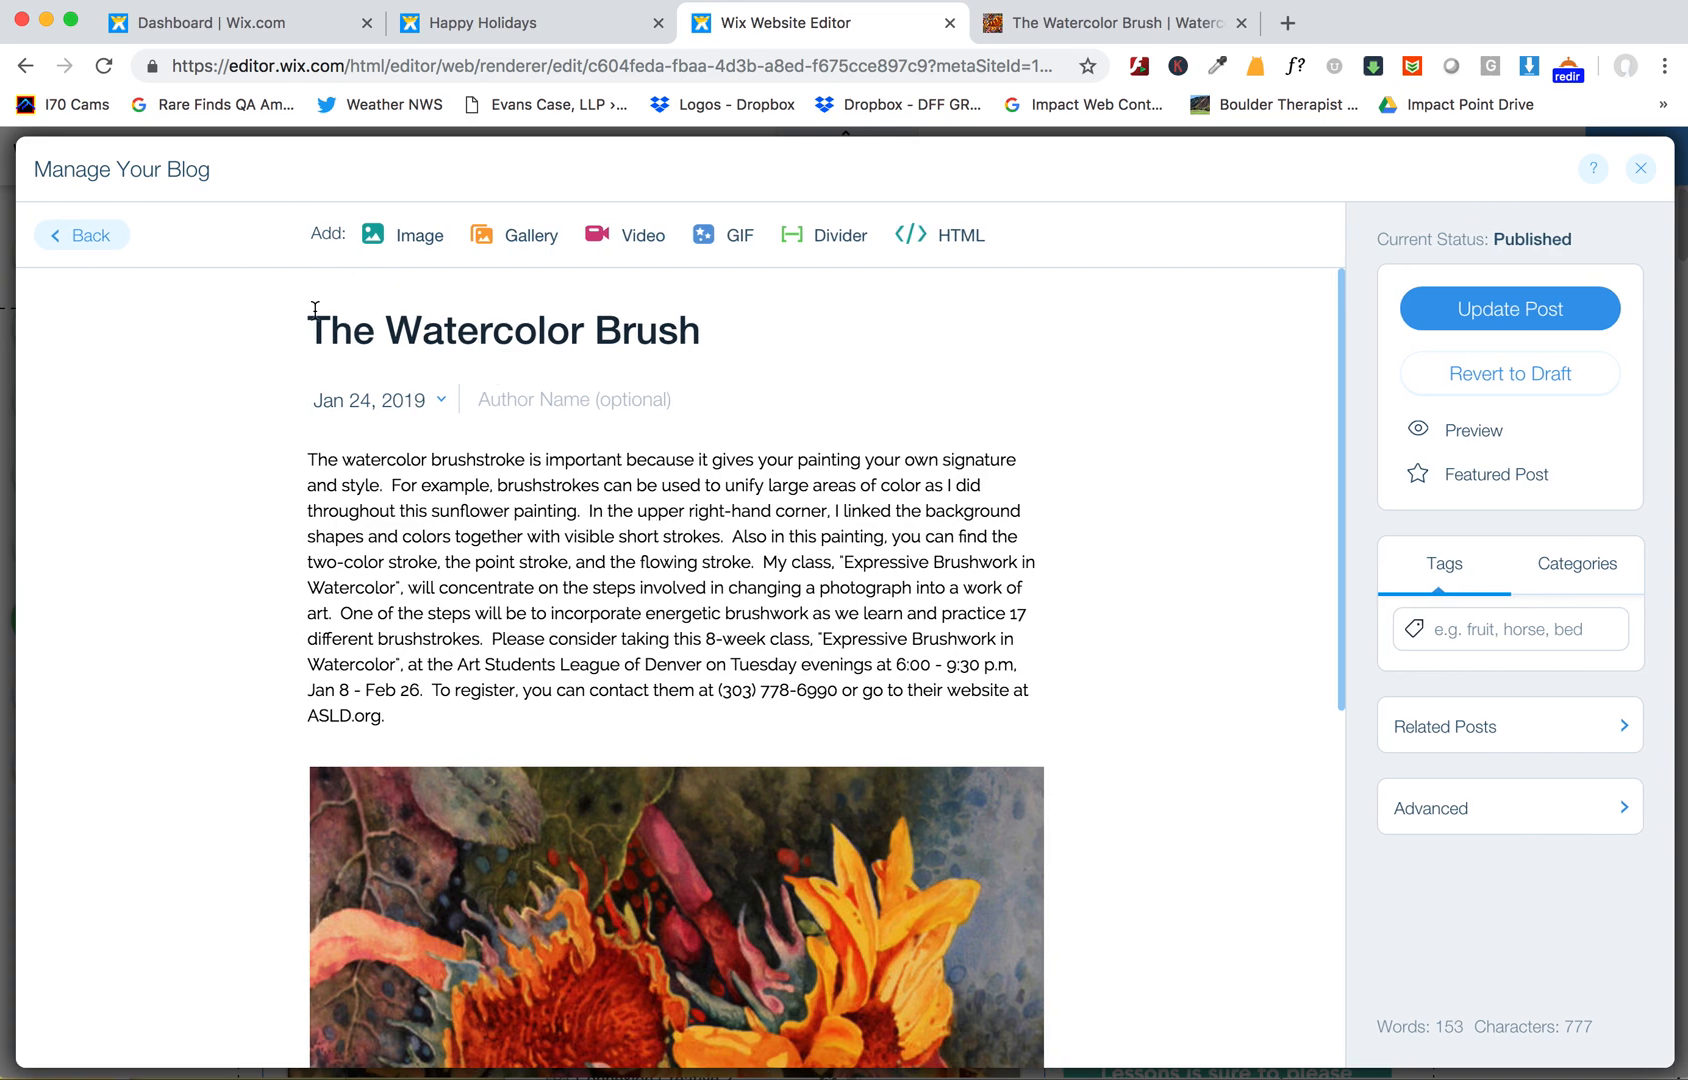
left_click(387, 405)
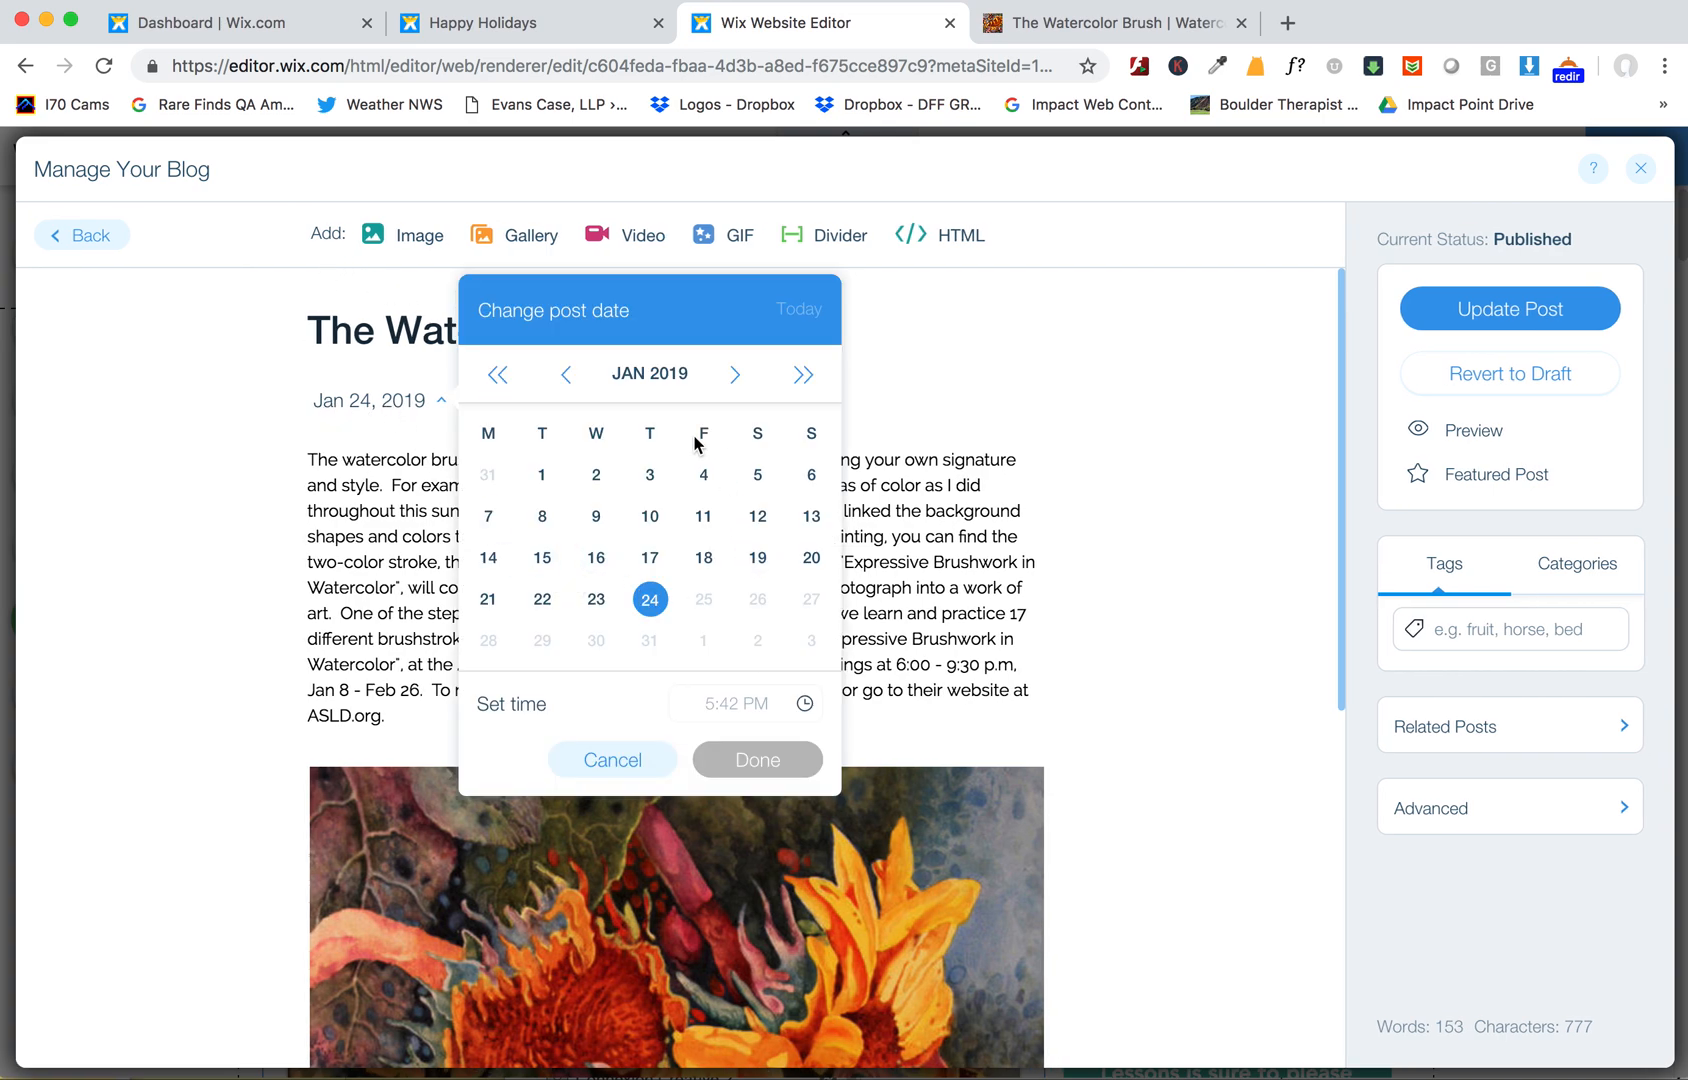
left_click(565, 374)
left_click(758, 641)
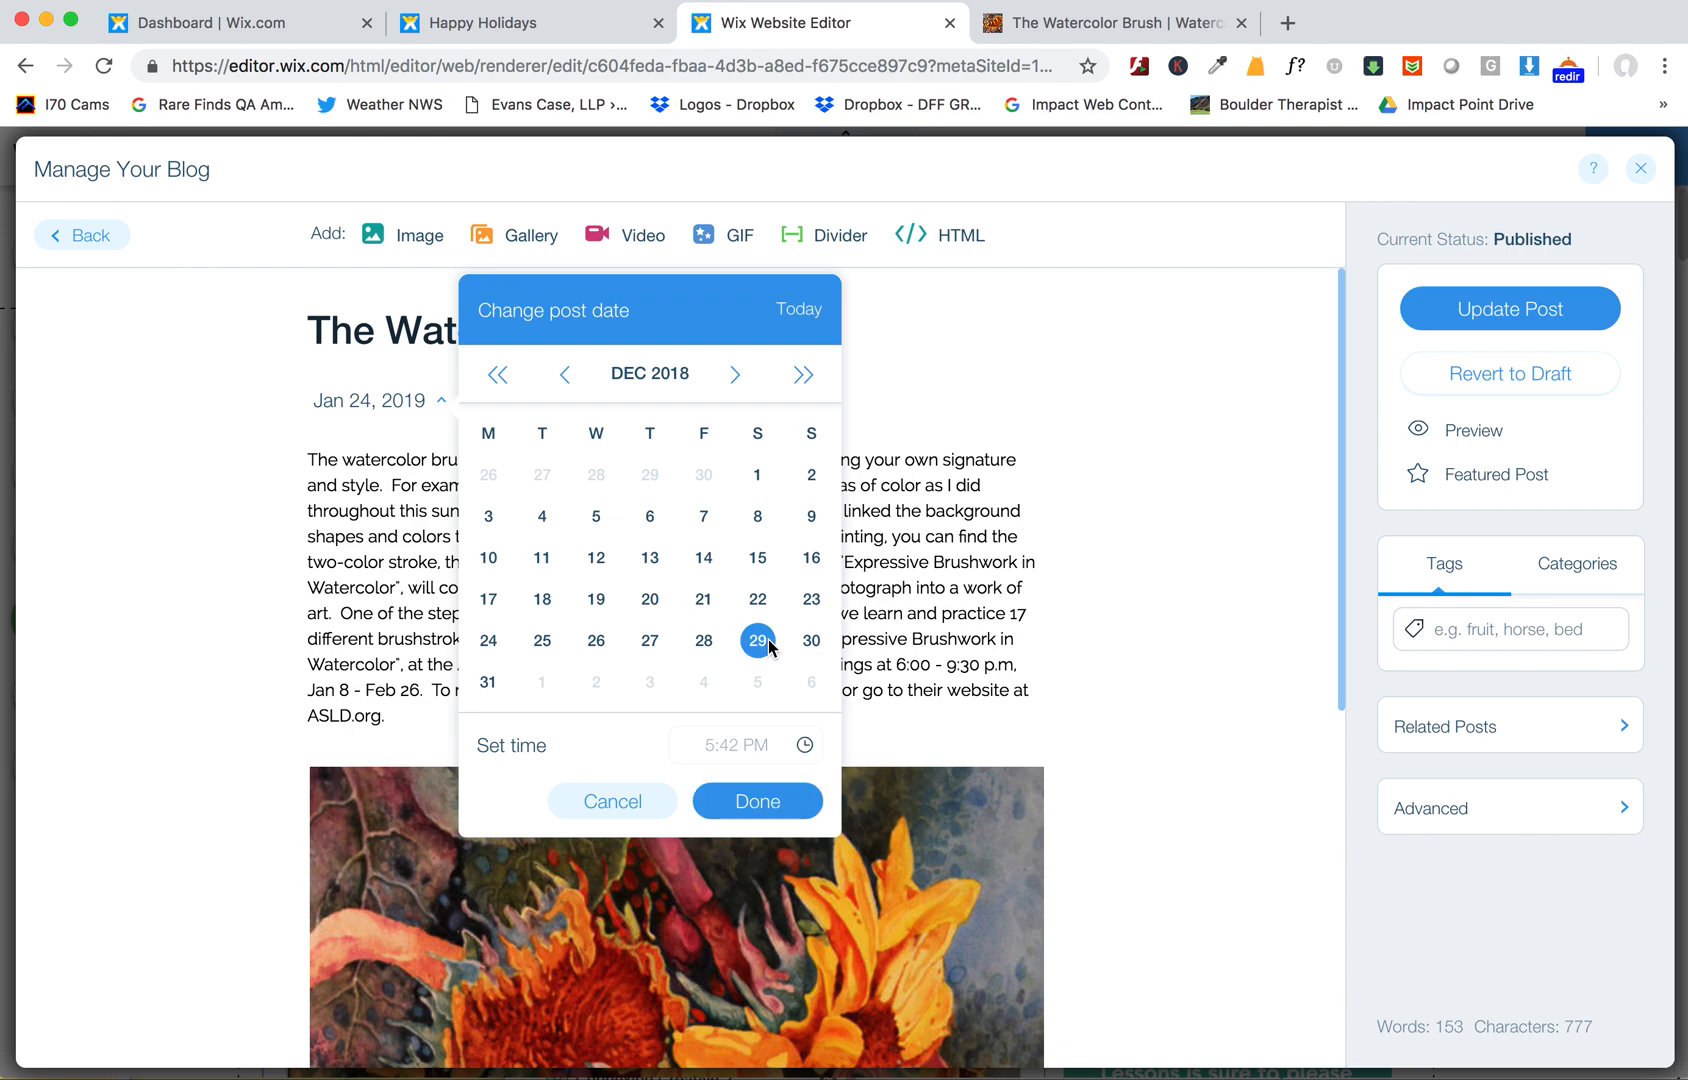
left_click(768, 805)
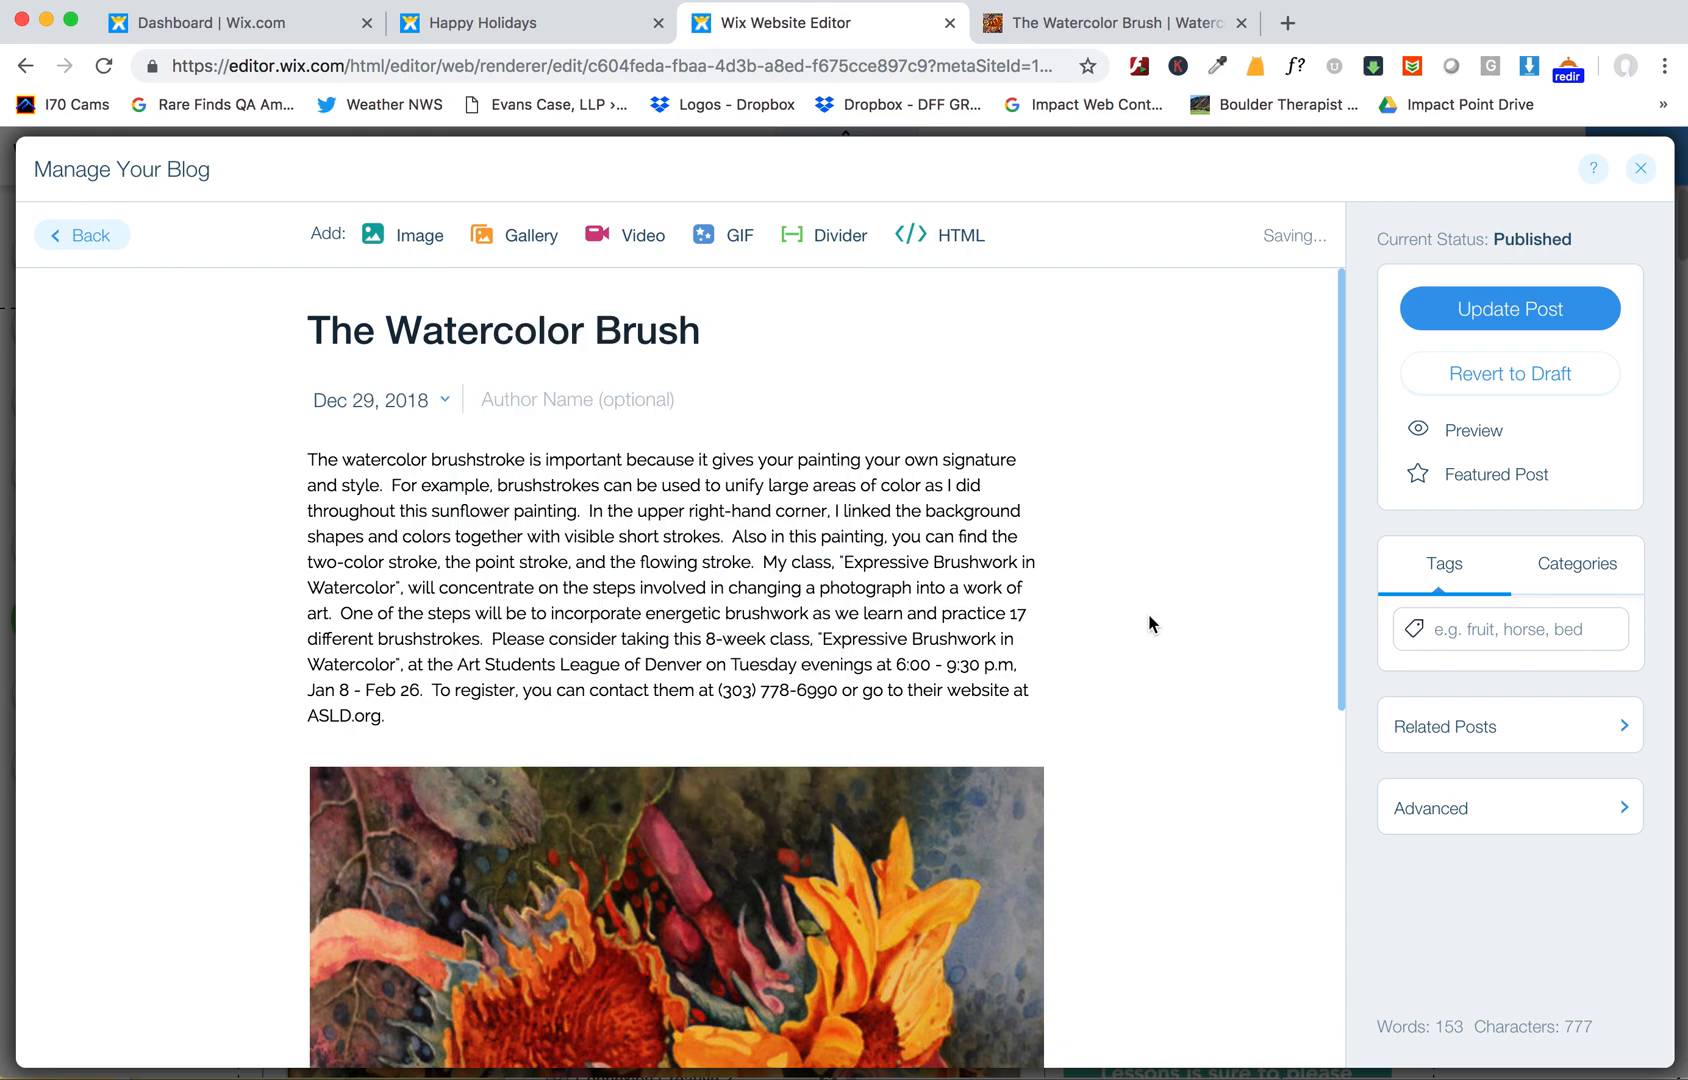
left_click(1490, 316)
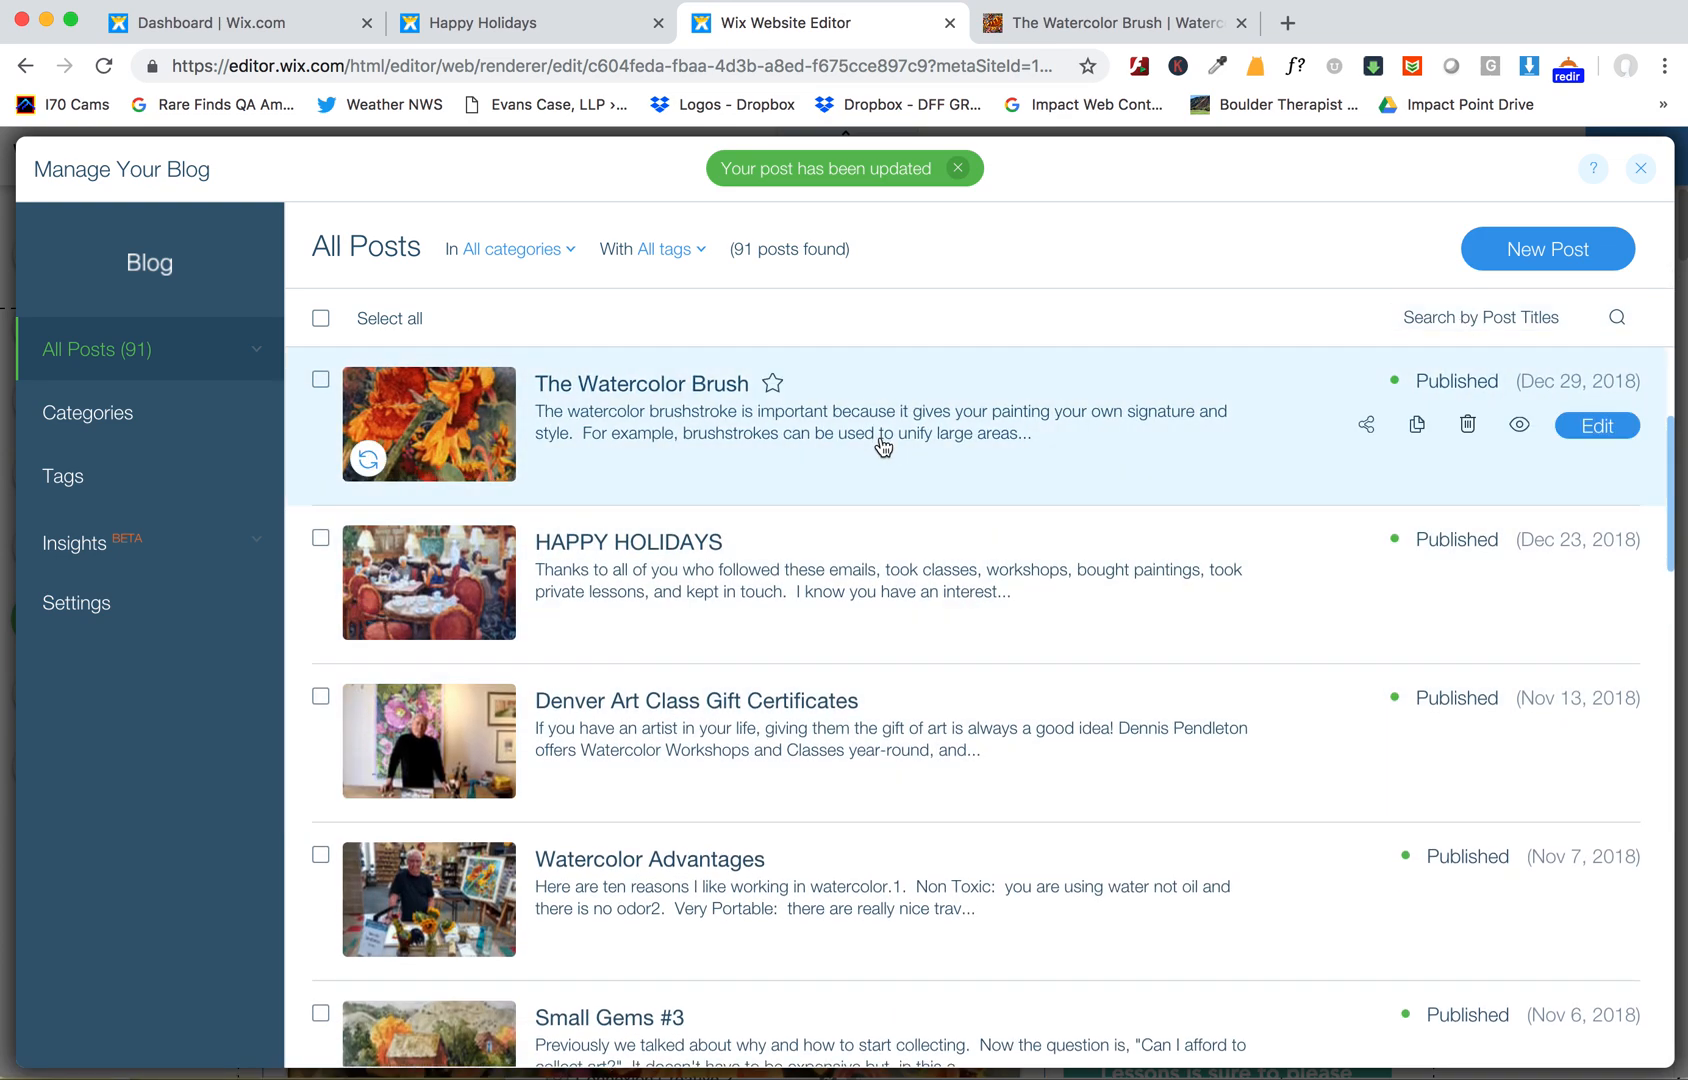
- Compare the email campaigns' publish dates with the blog posts' dates across the dashboard and editor tabs
scroll(960, 727, "up", 3)
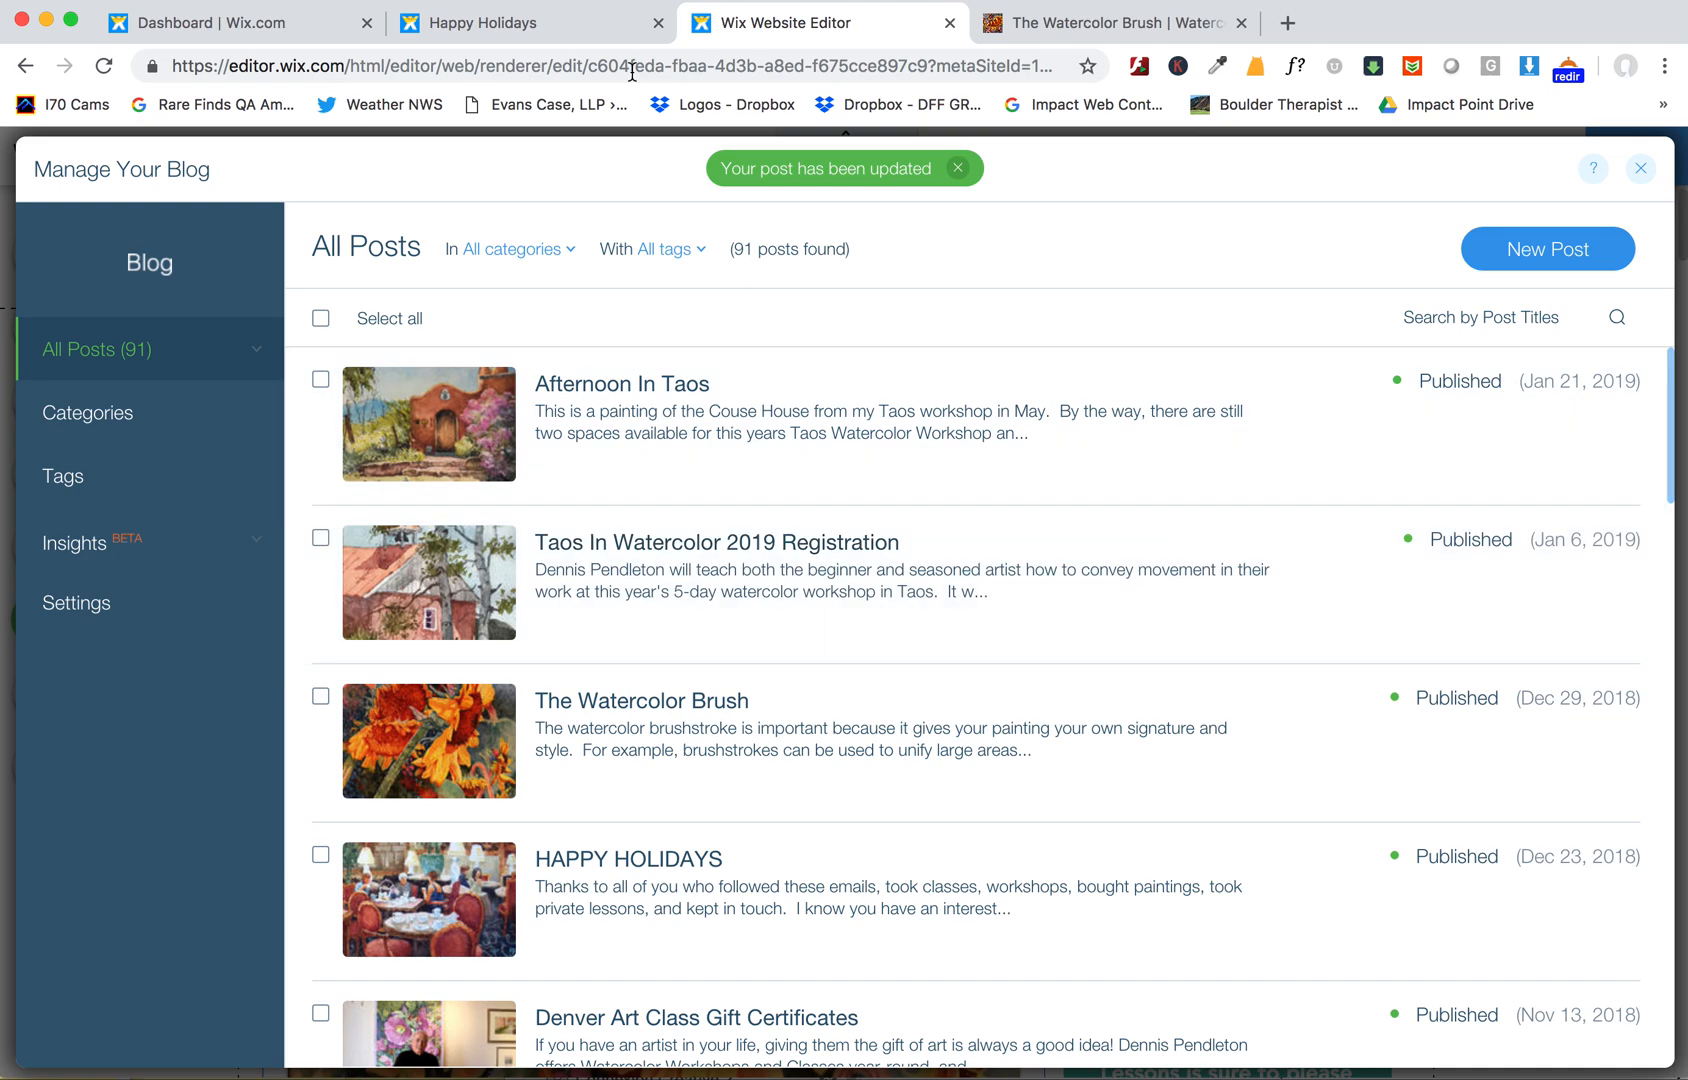
left_click(262, 24)
scroll(1681, 360, "down", 7)
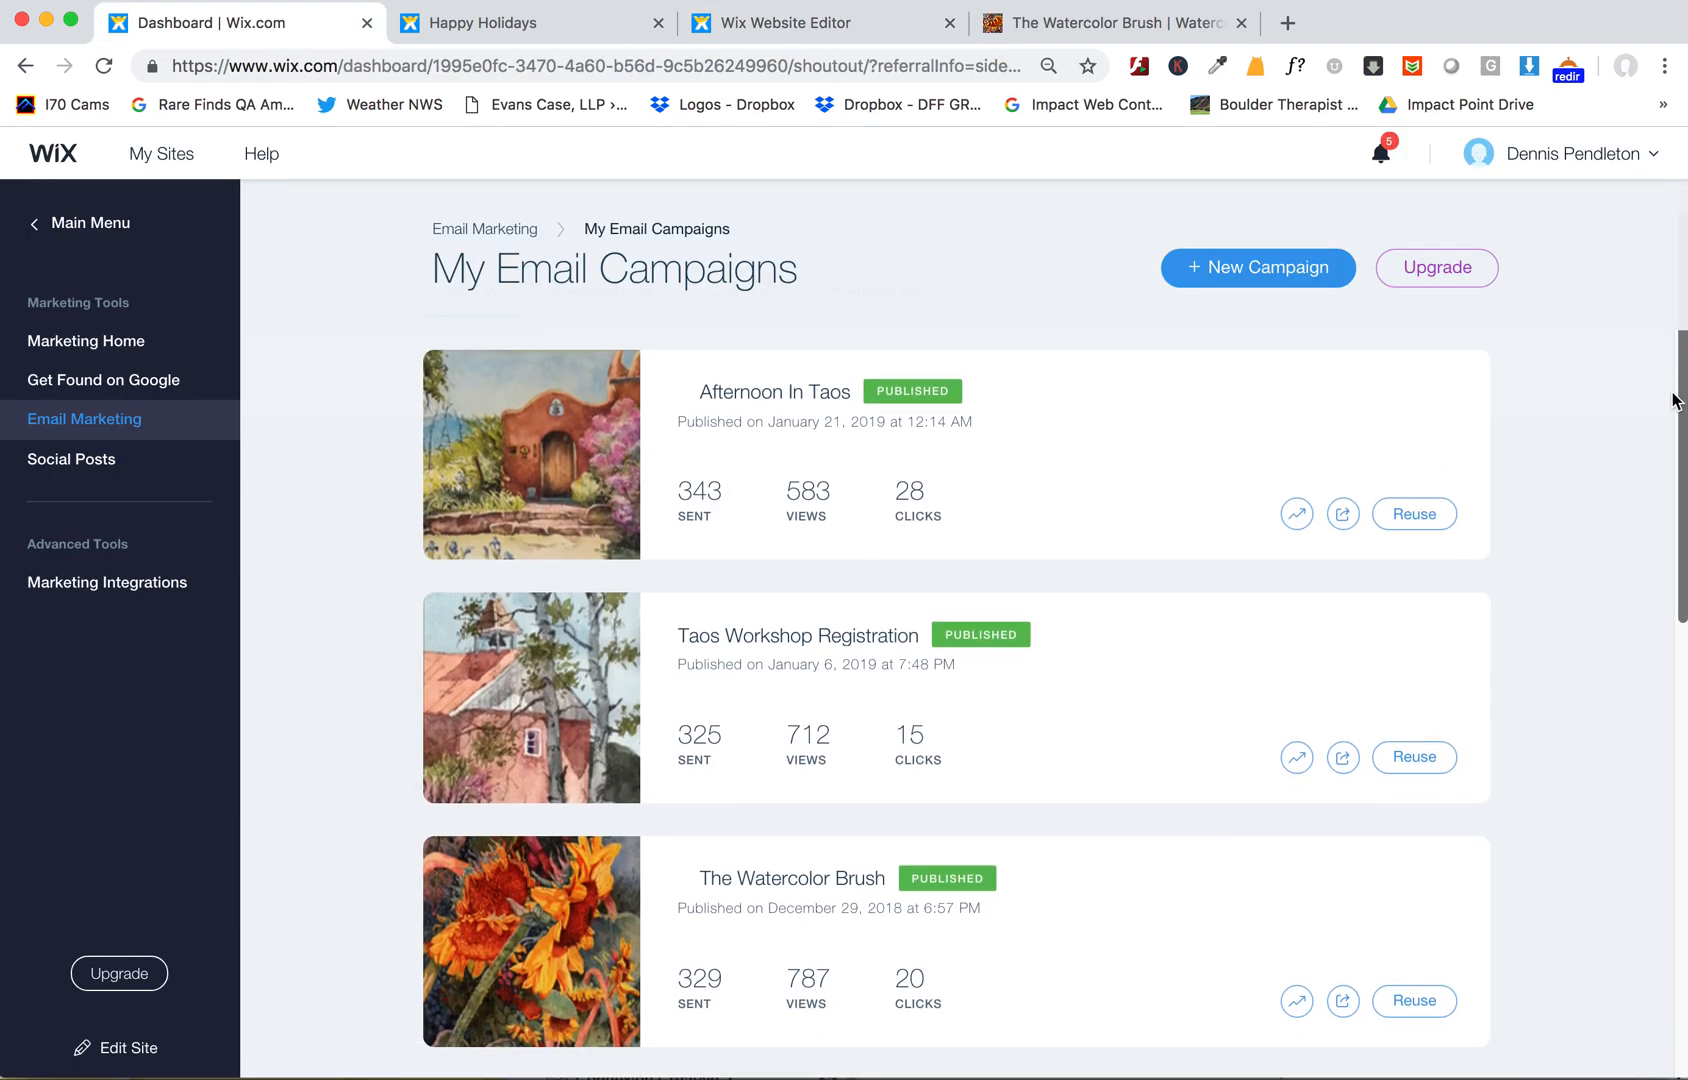
scroll(1596, 661, "down", 2)
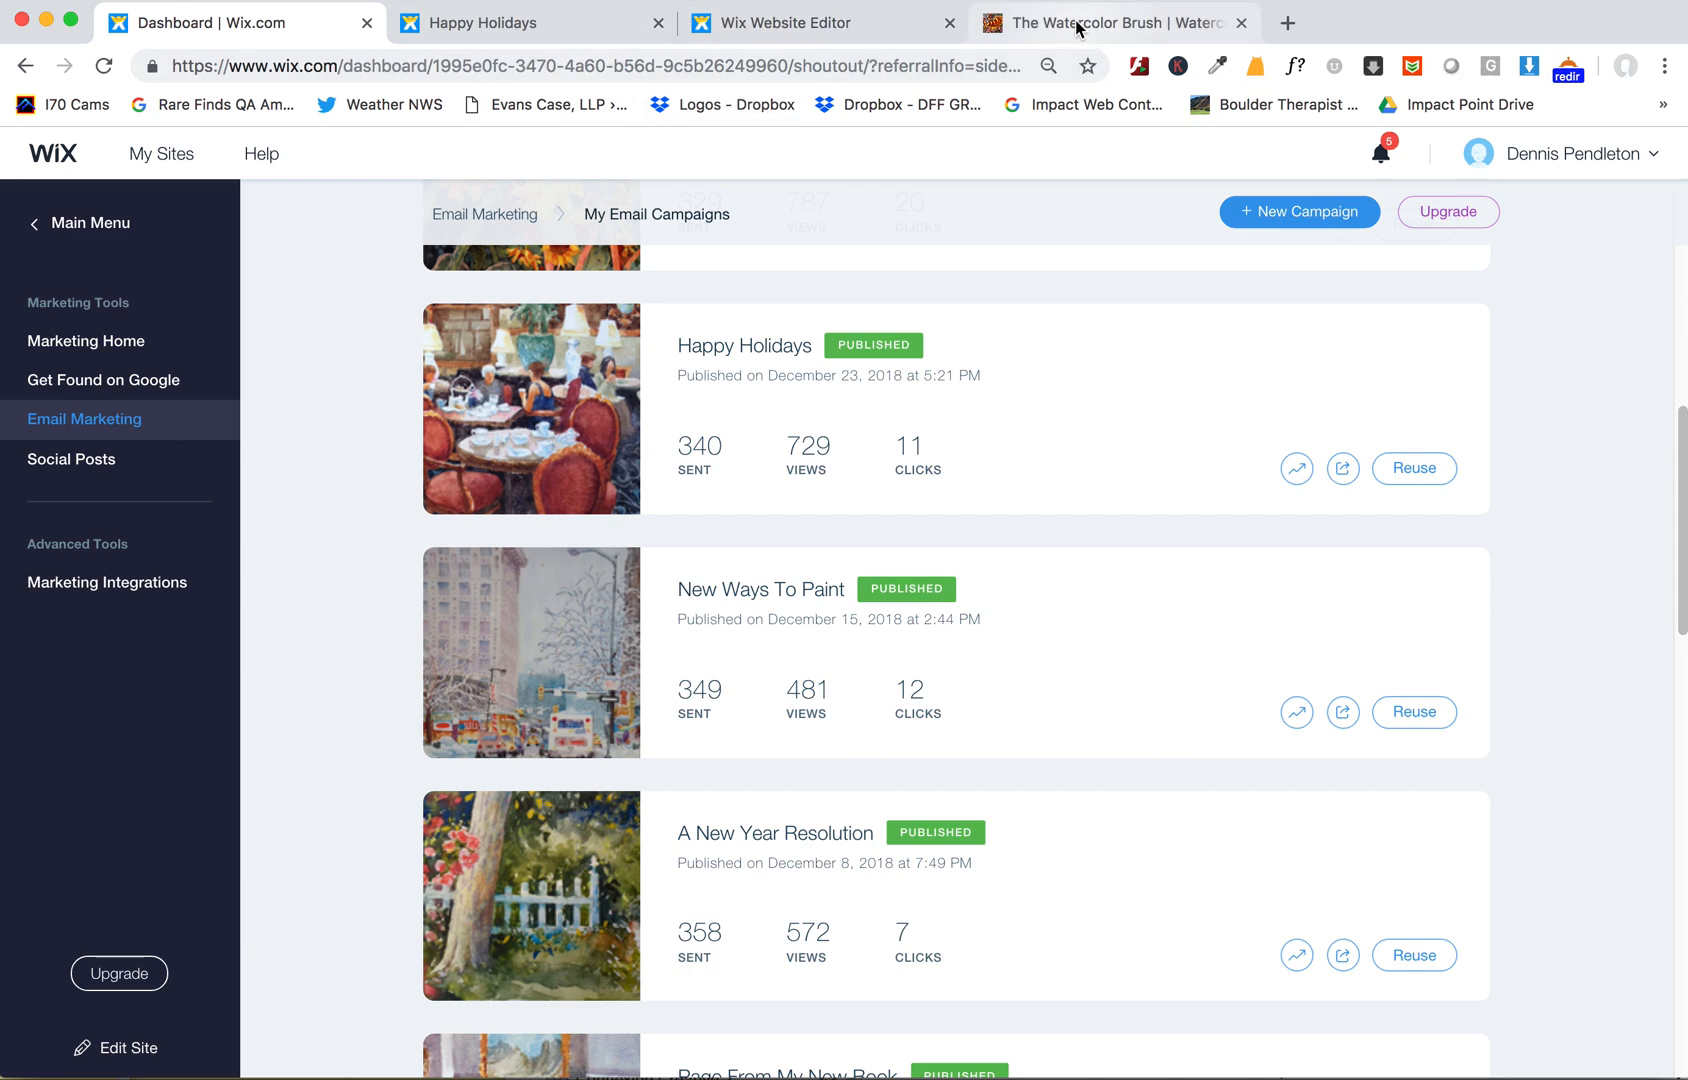
left_click(838, 26)
scroll(1377, 912, "down", 5)
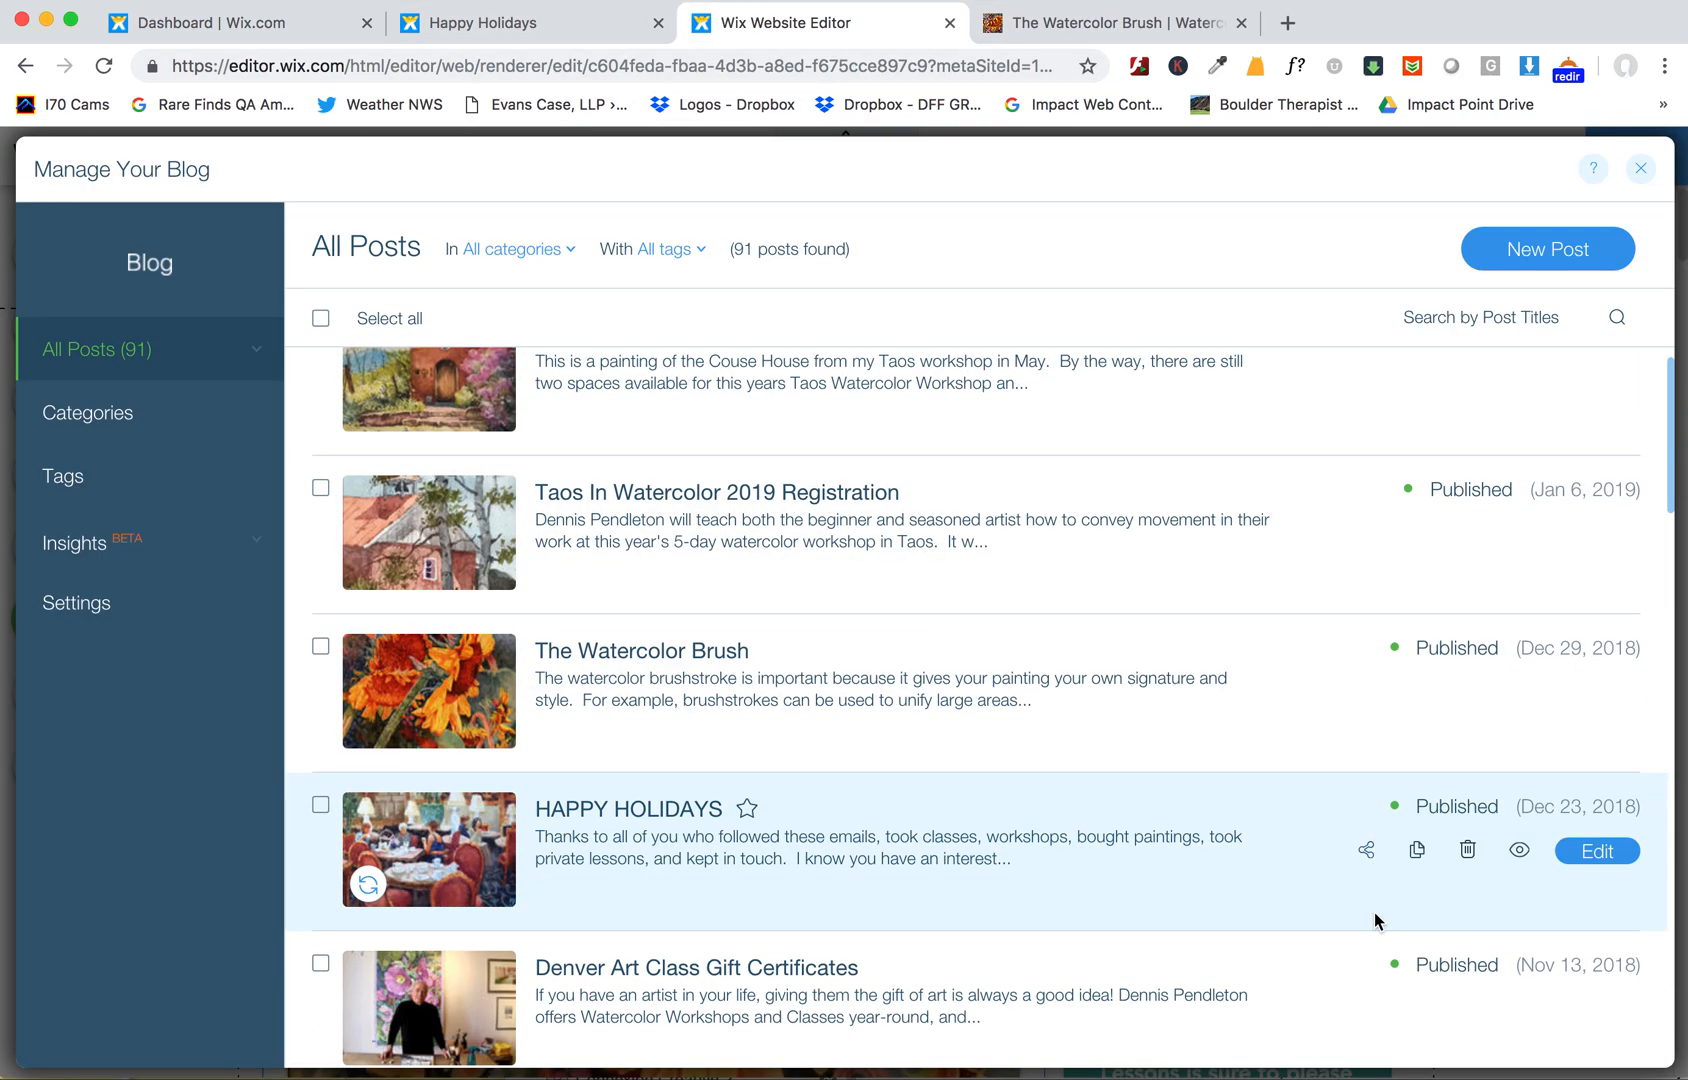
left_click(300, 24)
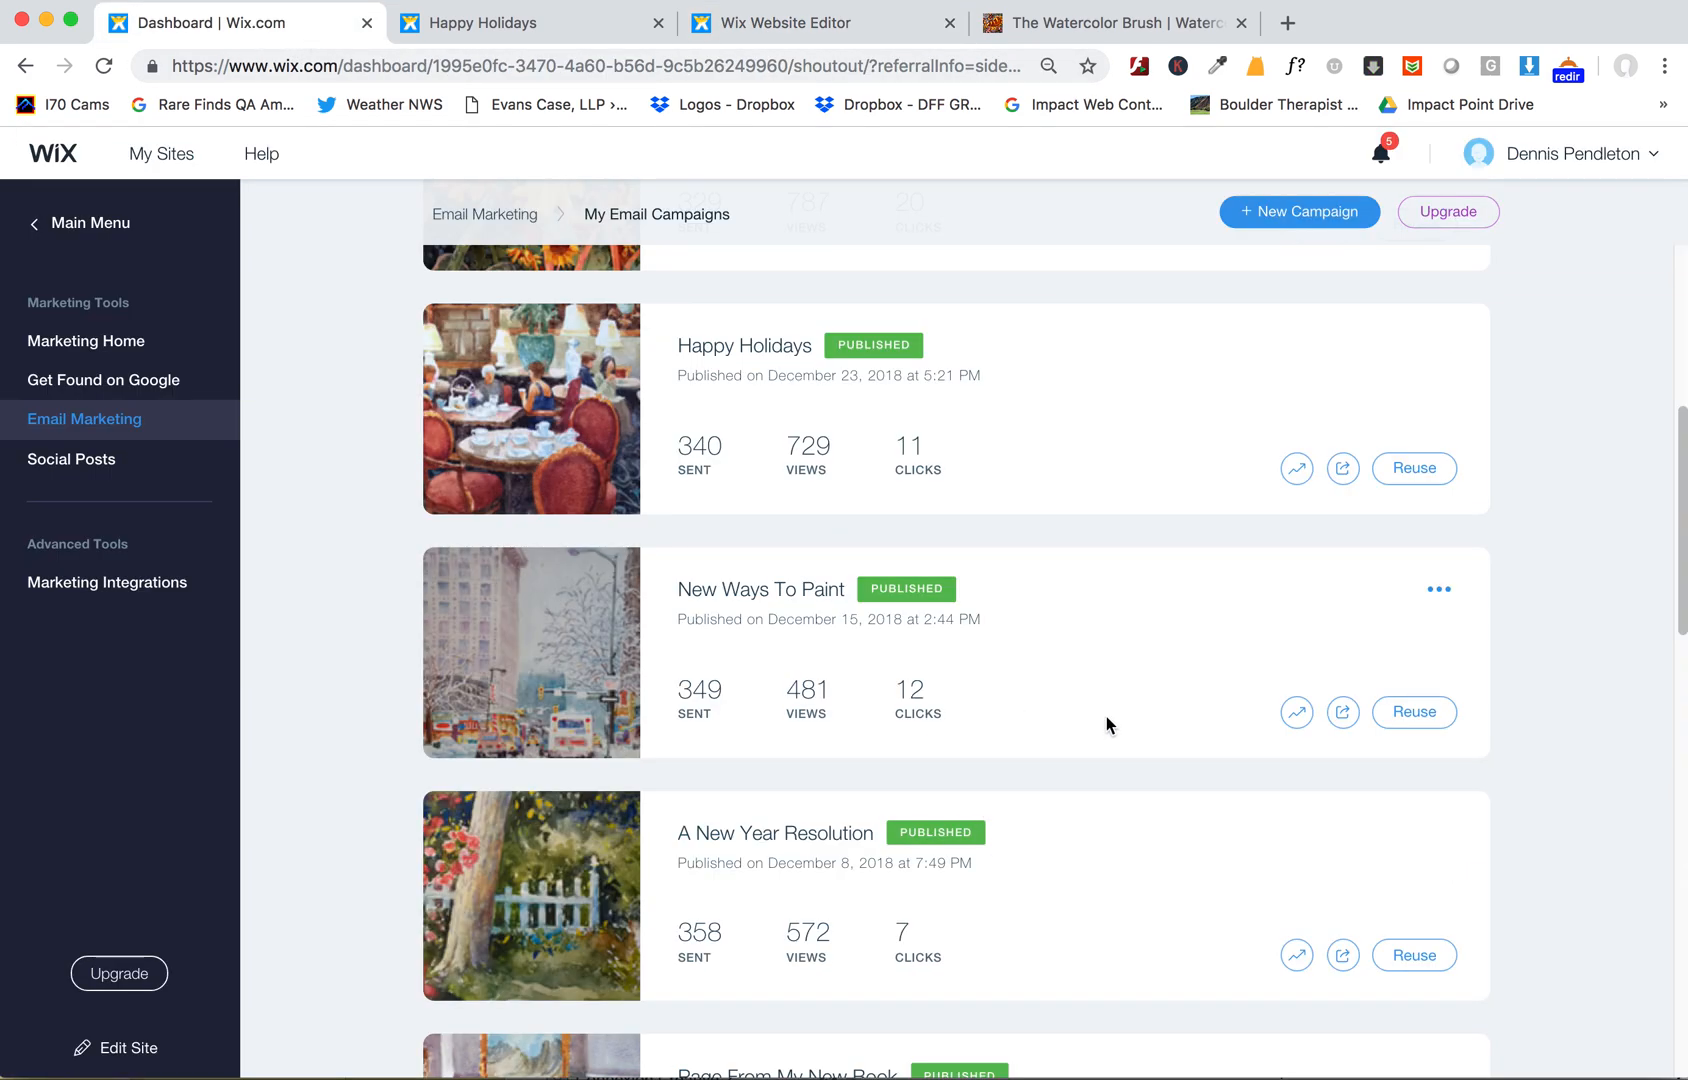
scroll(1660, 660, "down", 9)
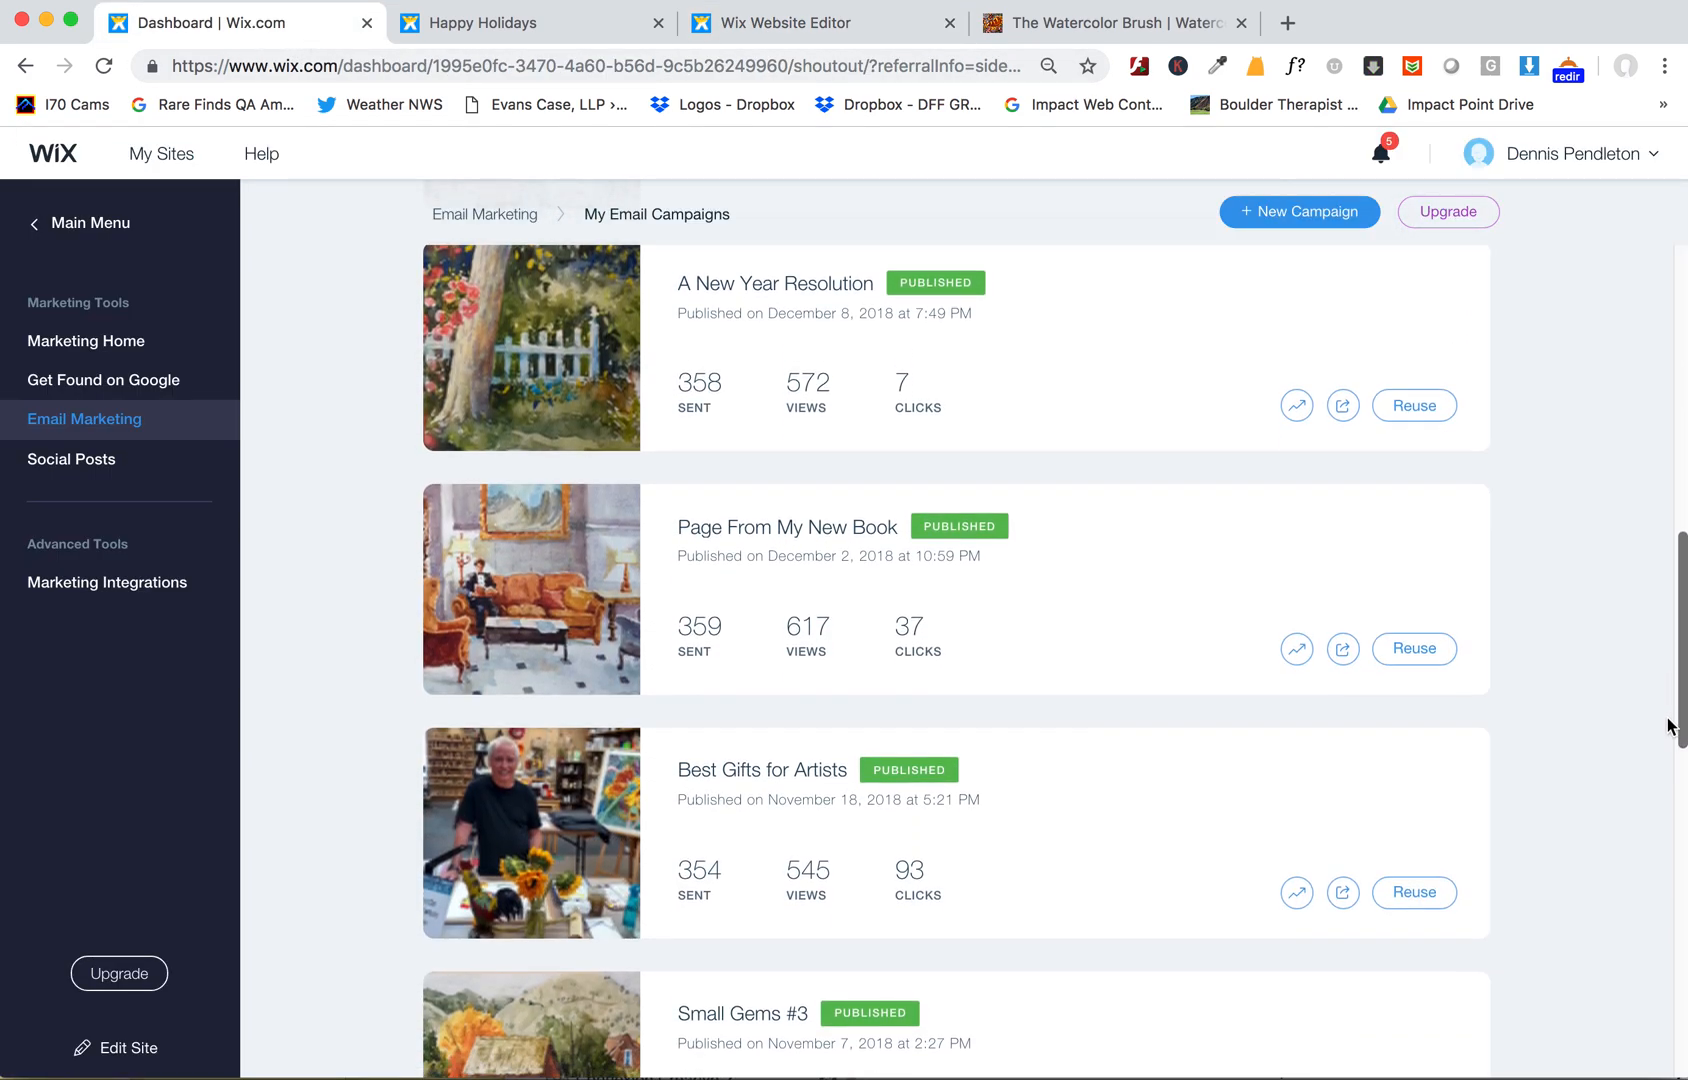
scroll(1658, 700, "up", 10)
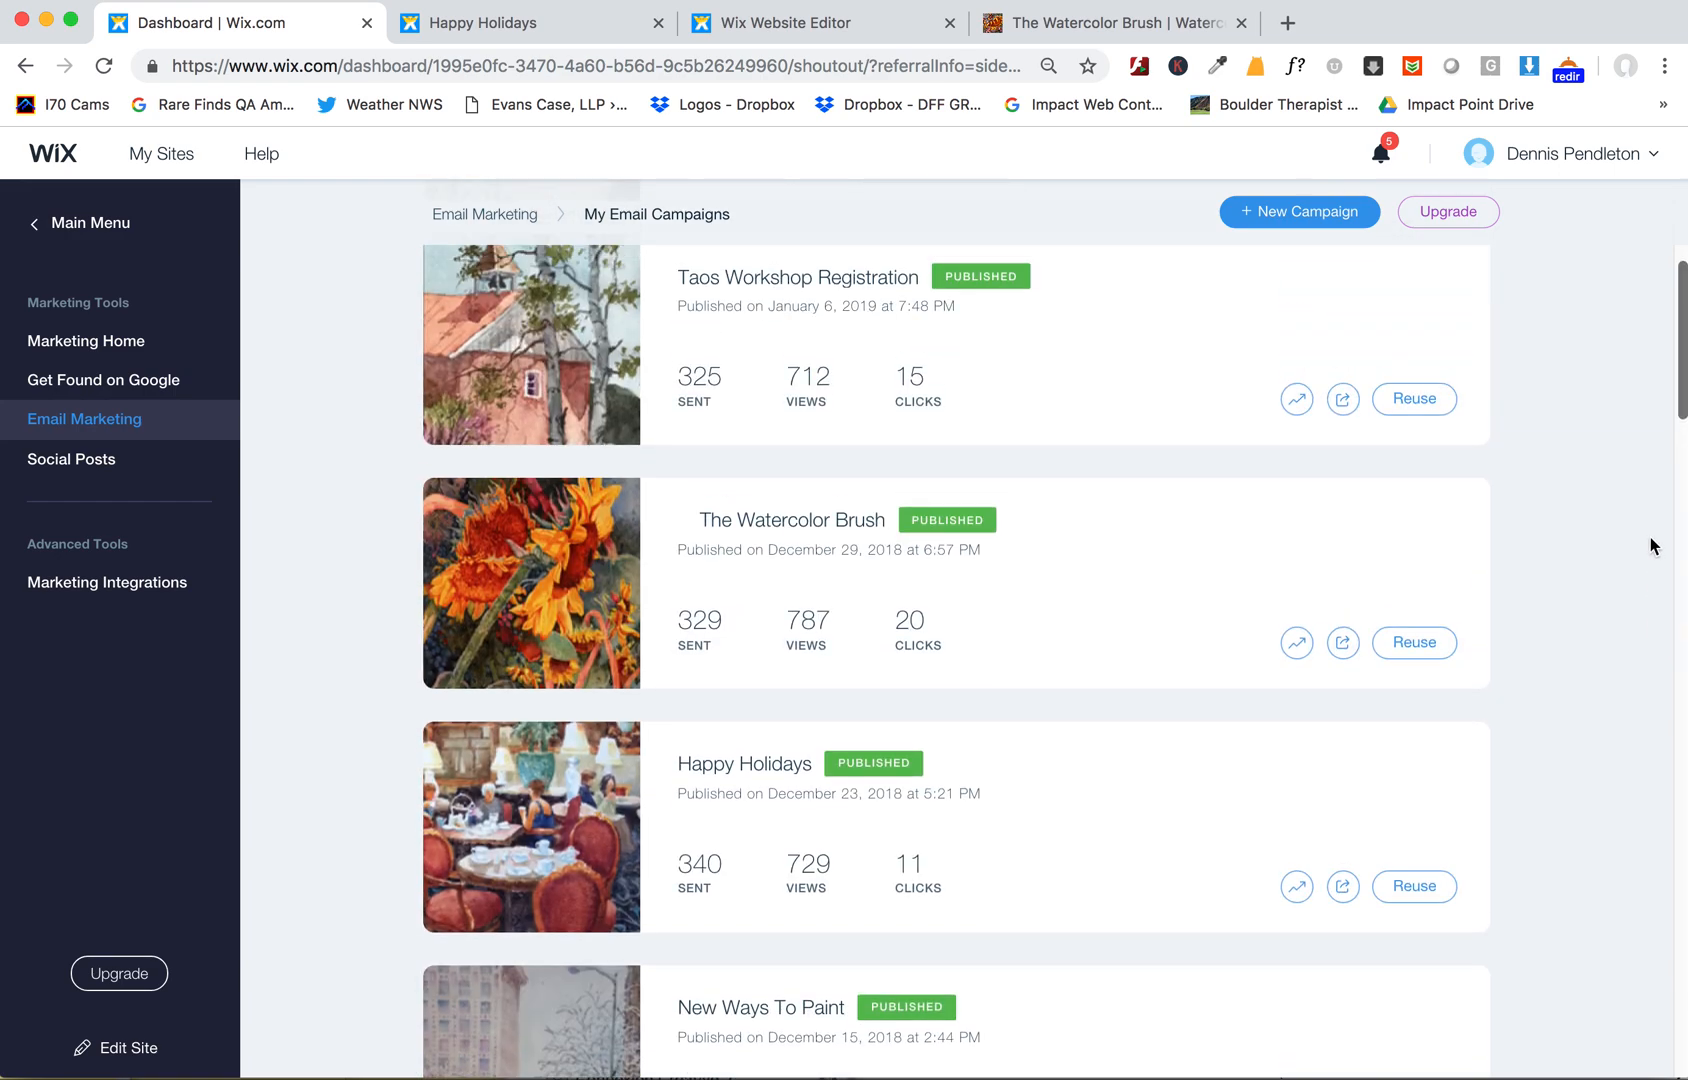
scroll(1651, 546, "down", 6)
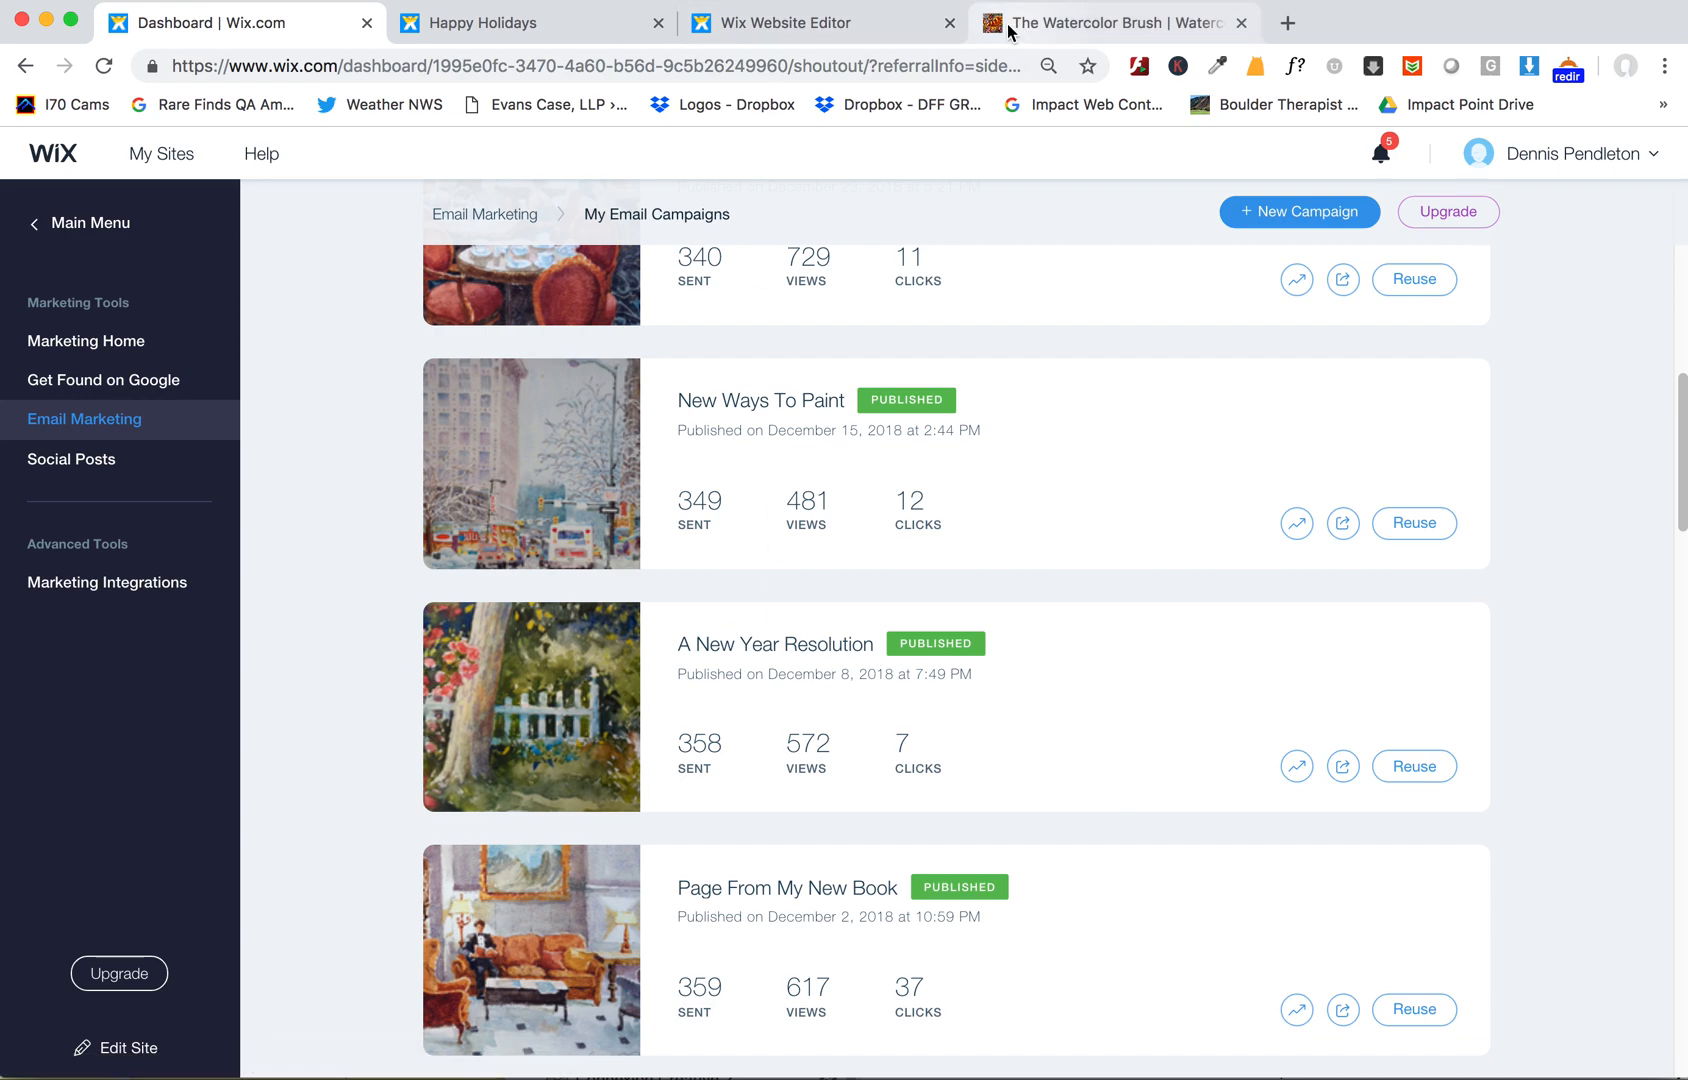
left_click(808, 30)
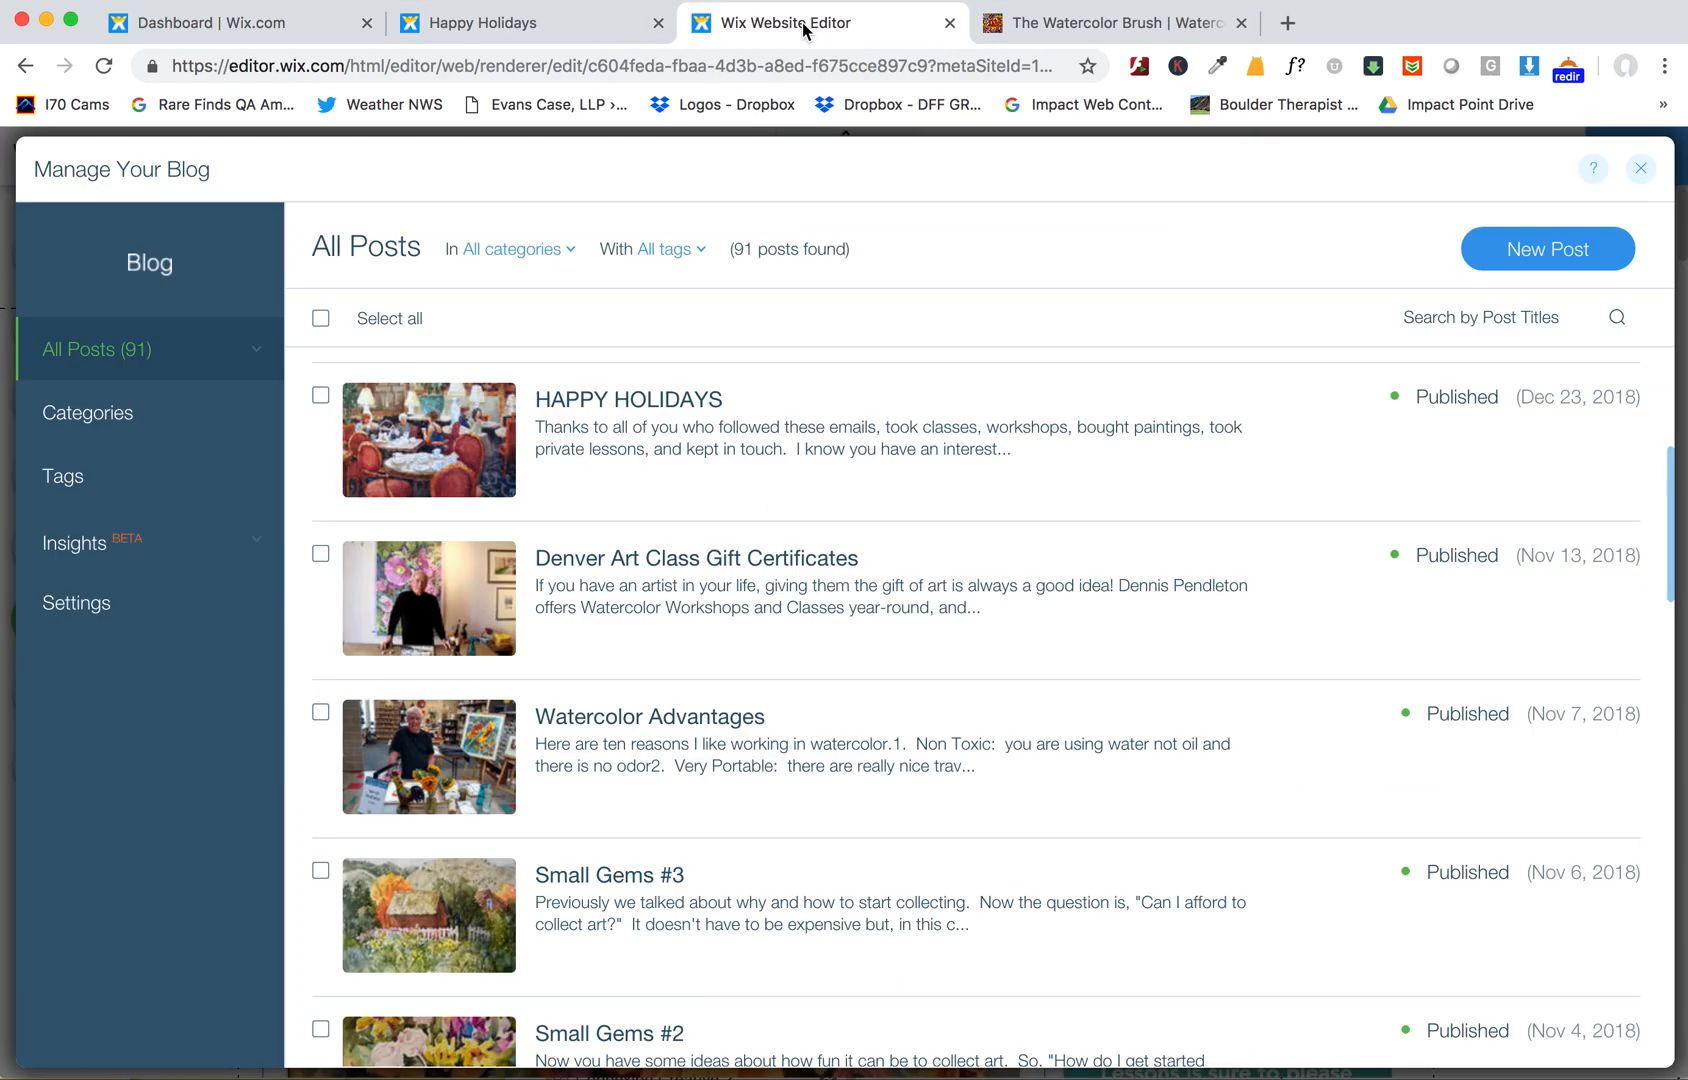
- Publish the site and check its live Blog page, dismissing the publish confirmation
left_click(1640, 169)
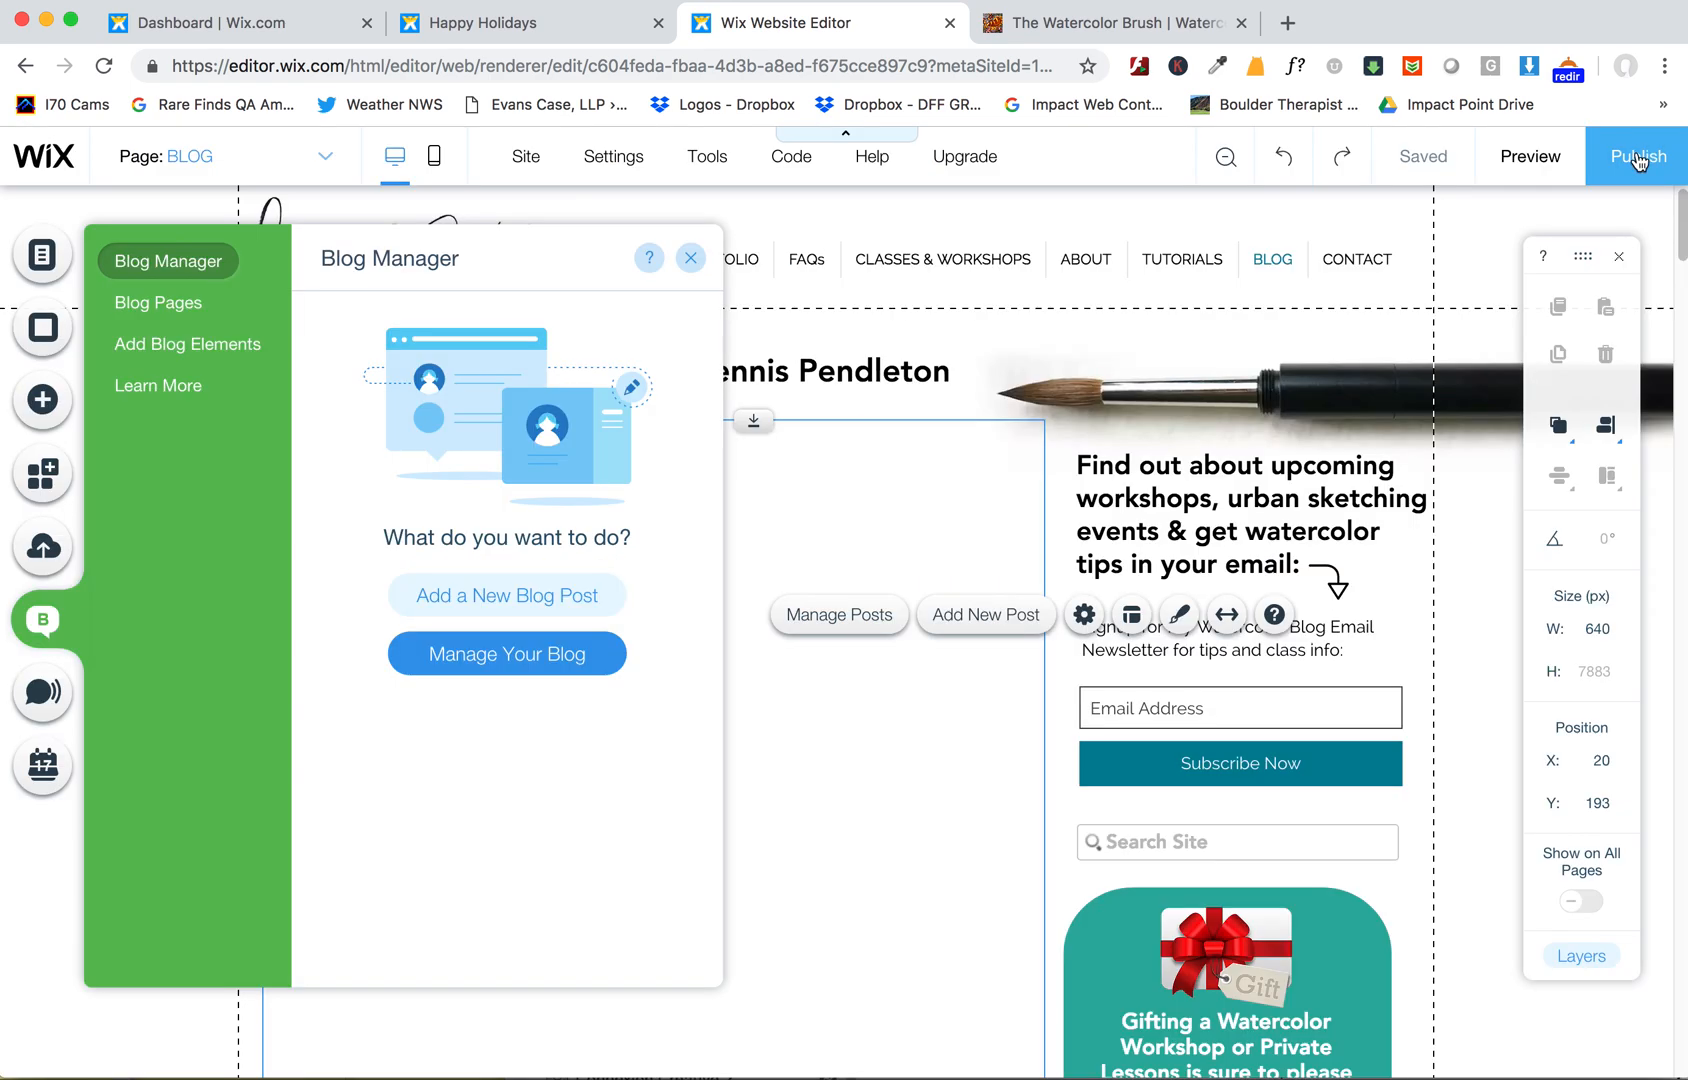
left_click(1058, 23)
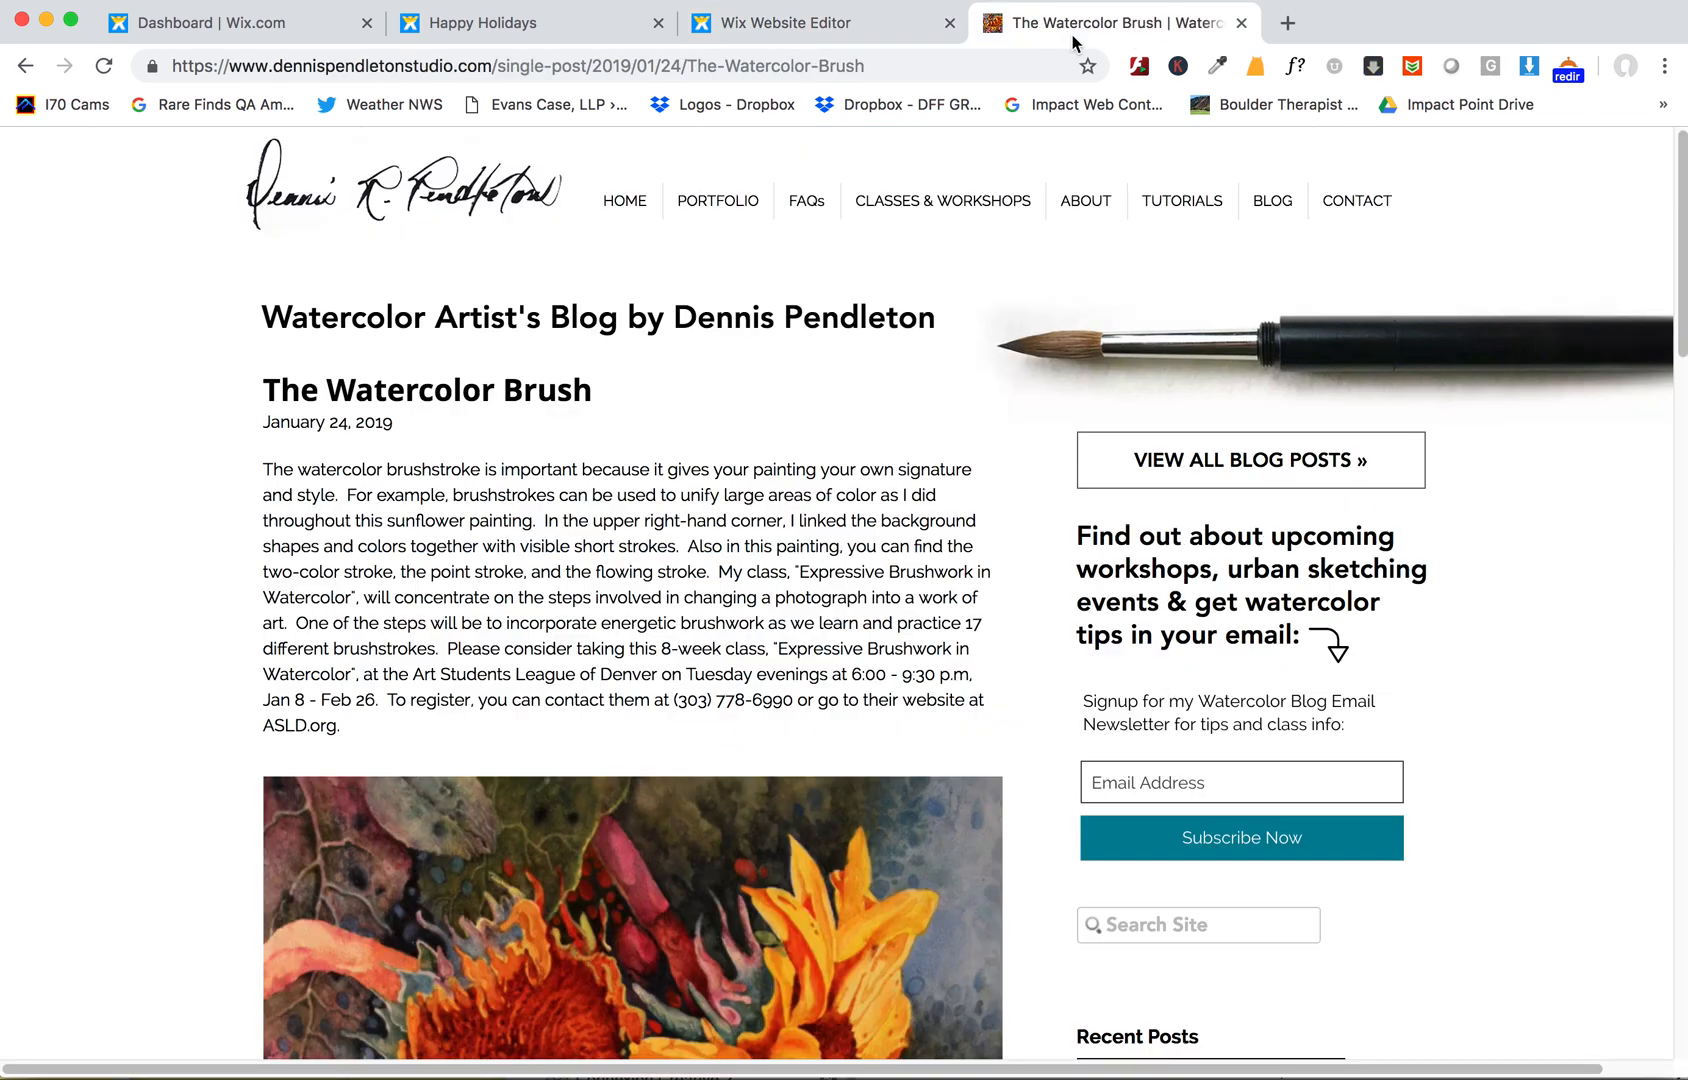
left_click(1270, 204)
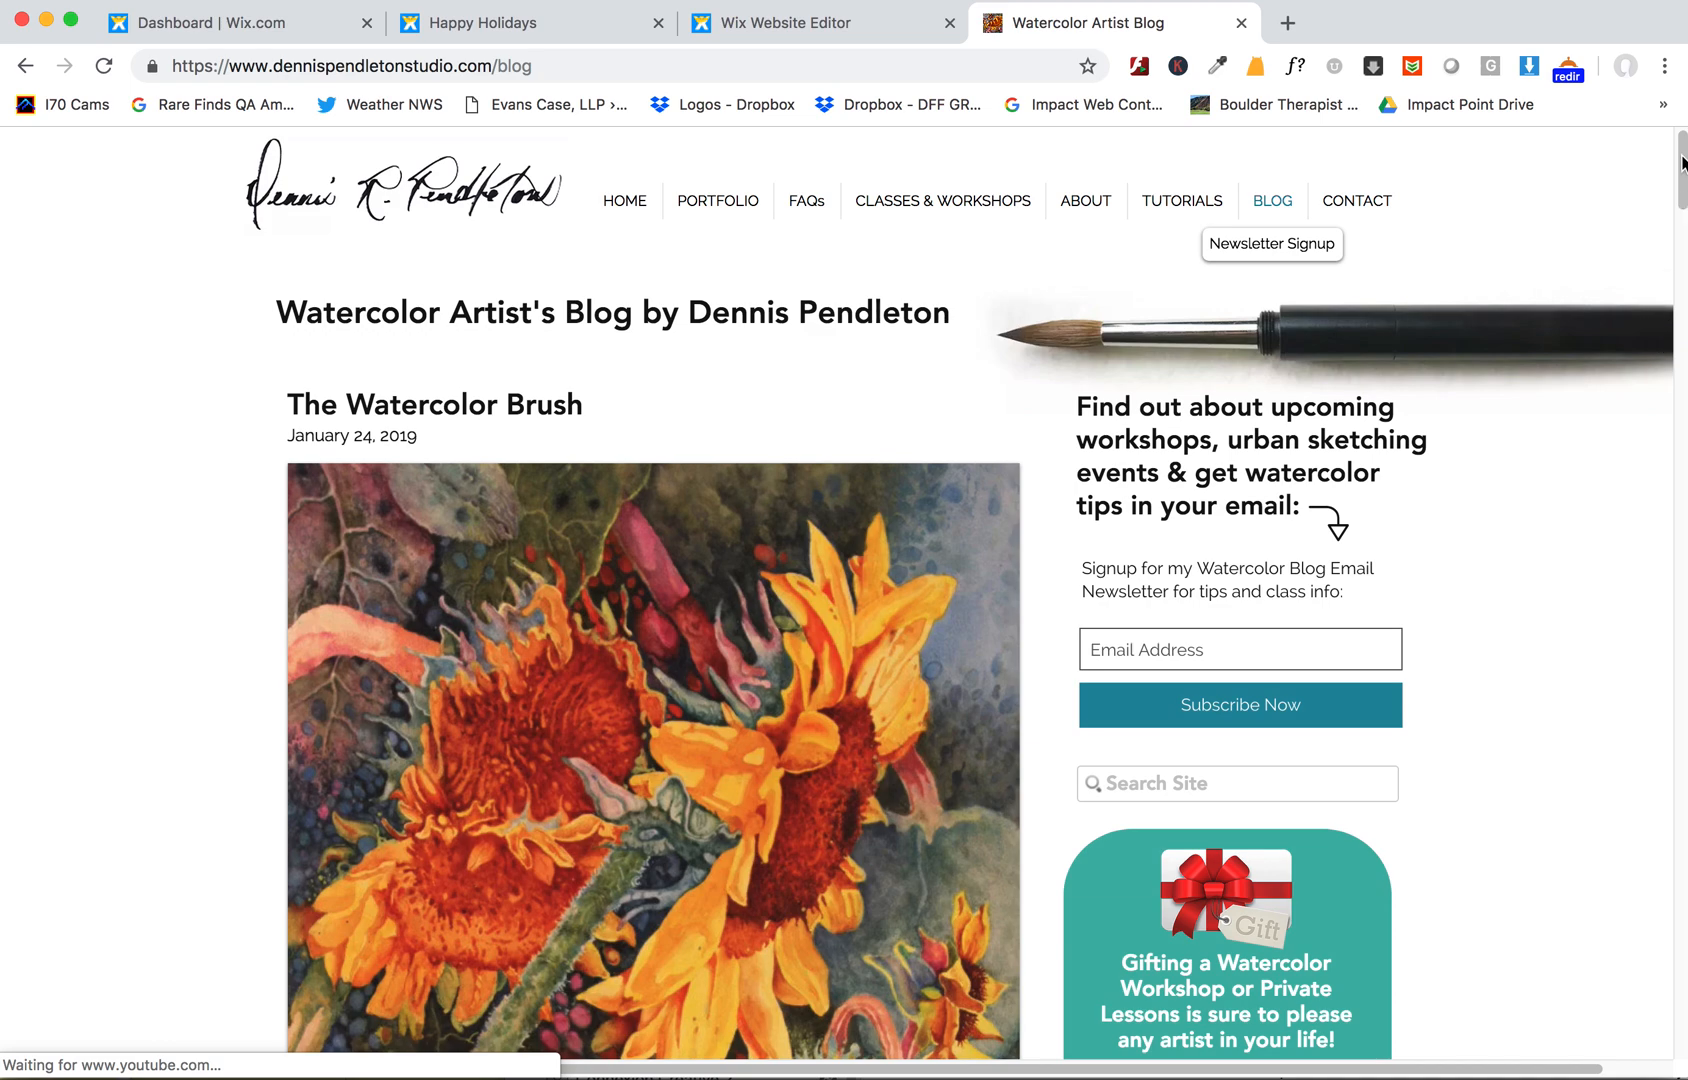
left_click_drag(1682, 163, 1676, 188)
mouse_move(1675, 167)
left_mouse_down()
mouse_move(1619, 291)
mouse_move(1600, 445)
left_mouse_up()
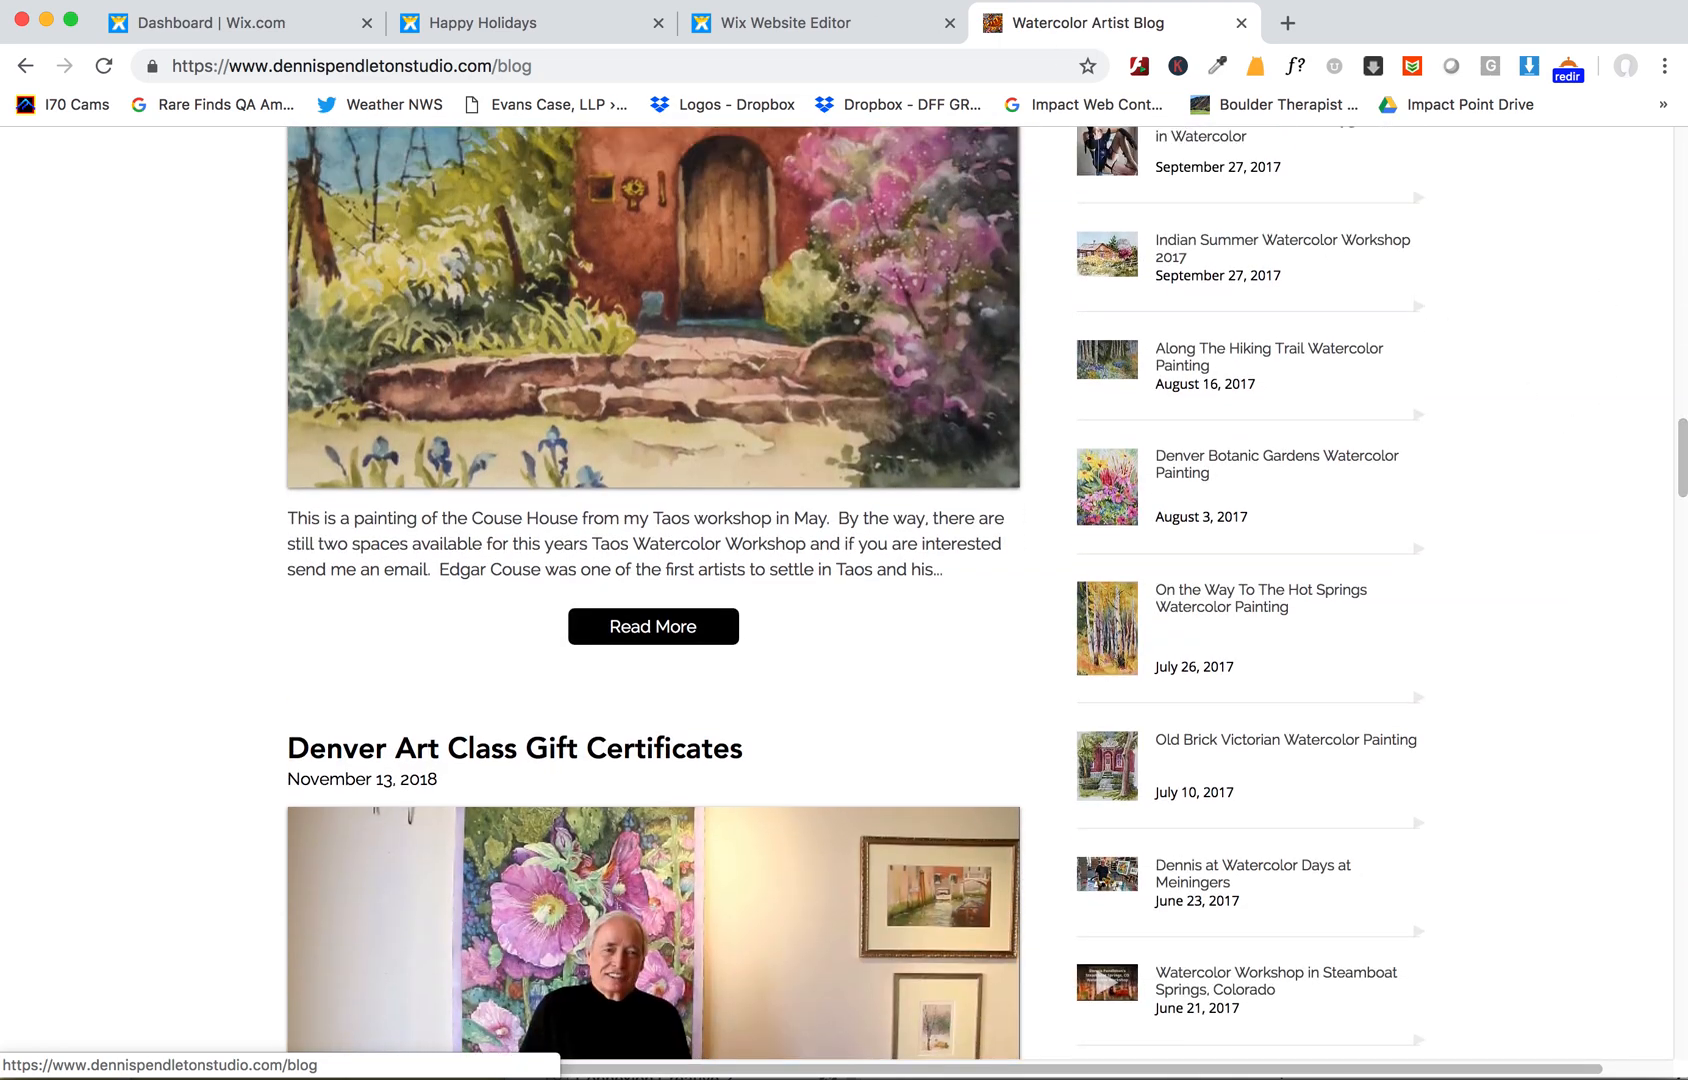
left_click(786, 22)
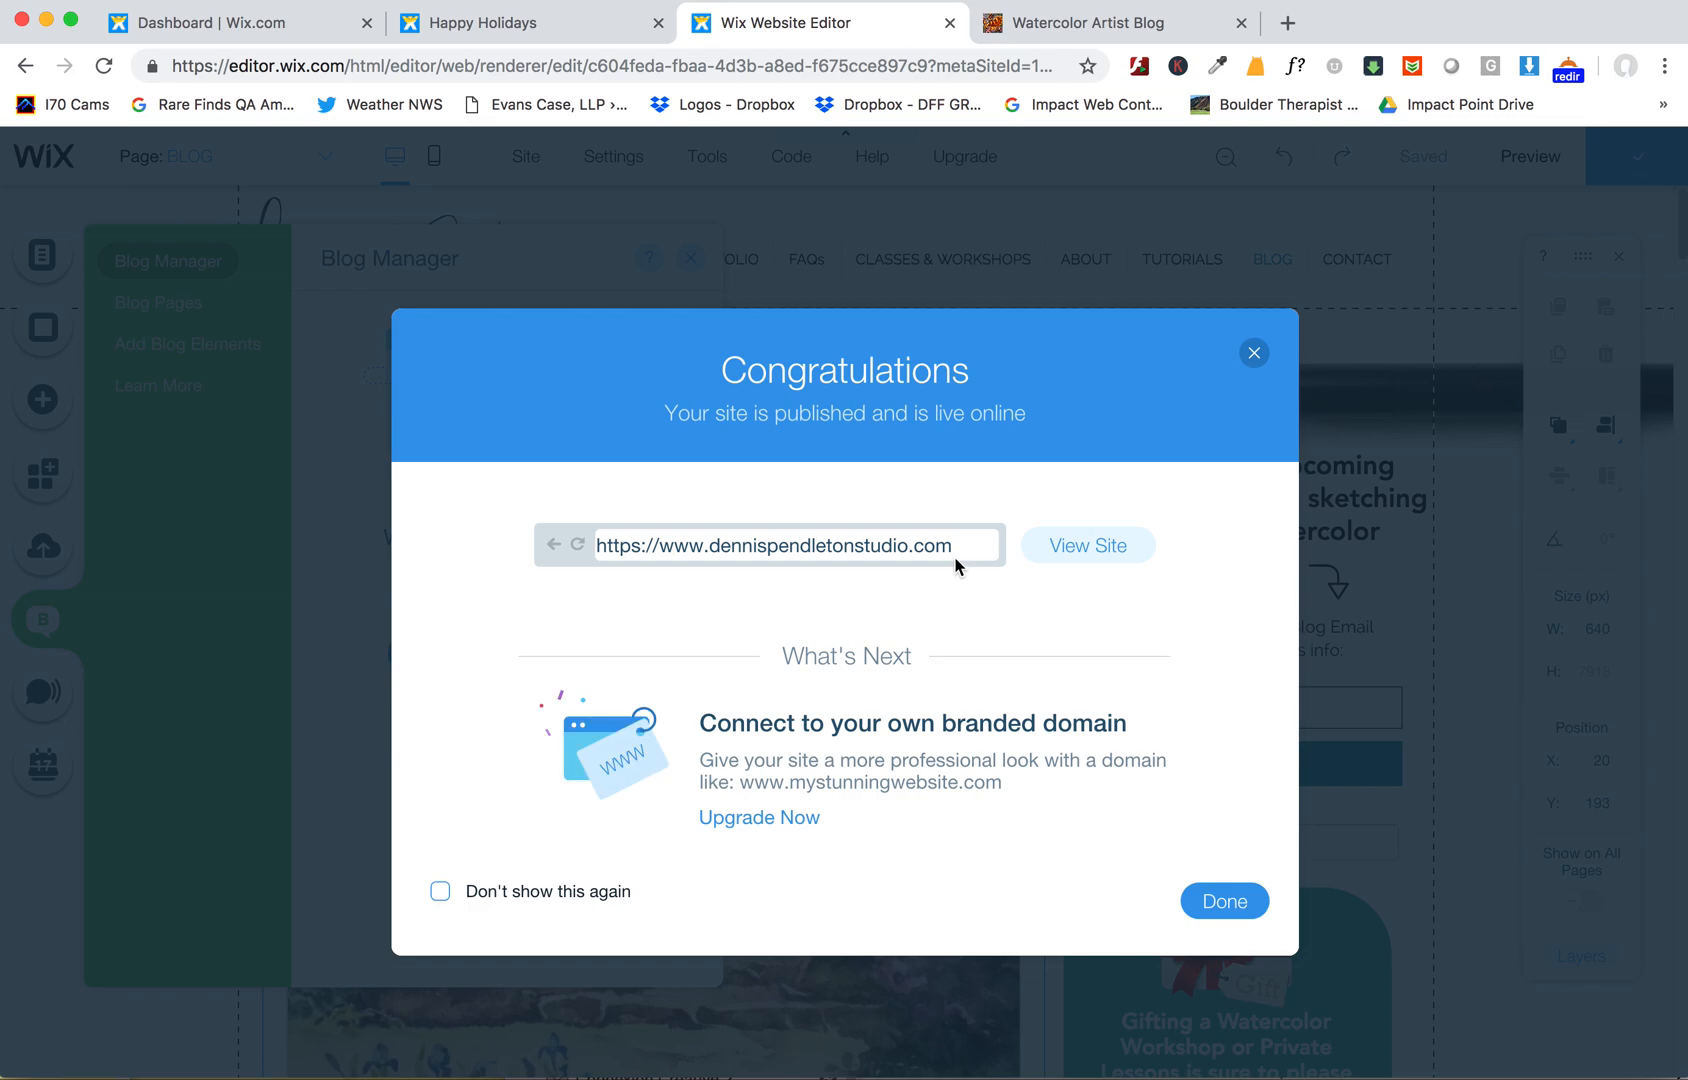
left_click(1219, 905)
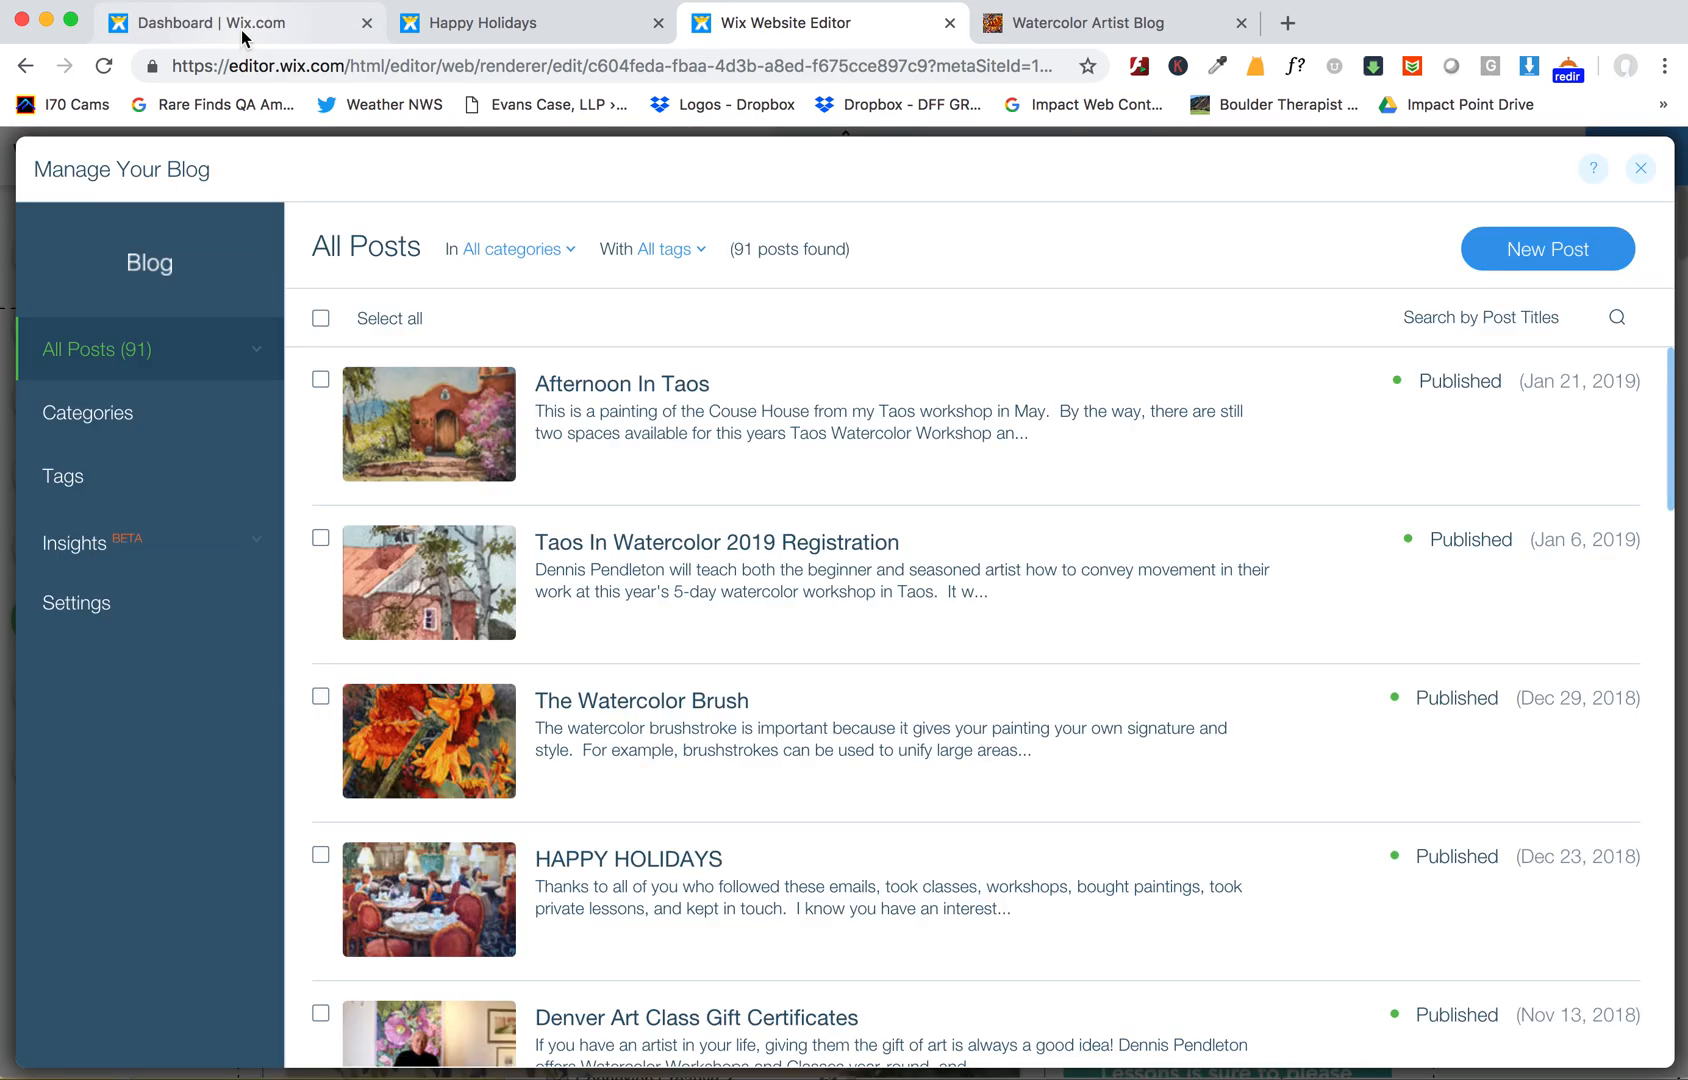
- Close the blog manager and reload the live Blog page to review the reordered posts
mouse_move(1346, 433)
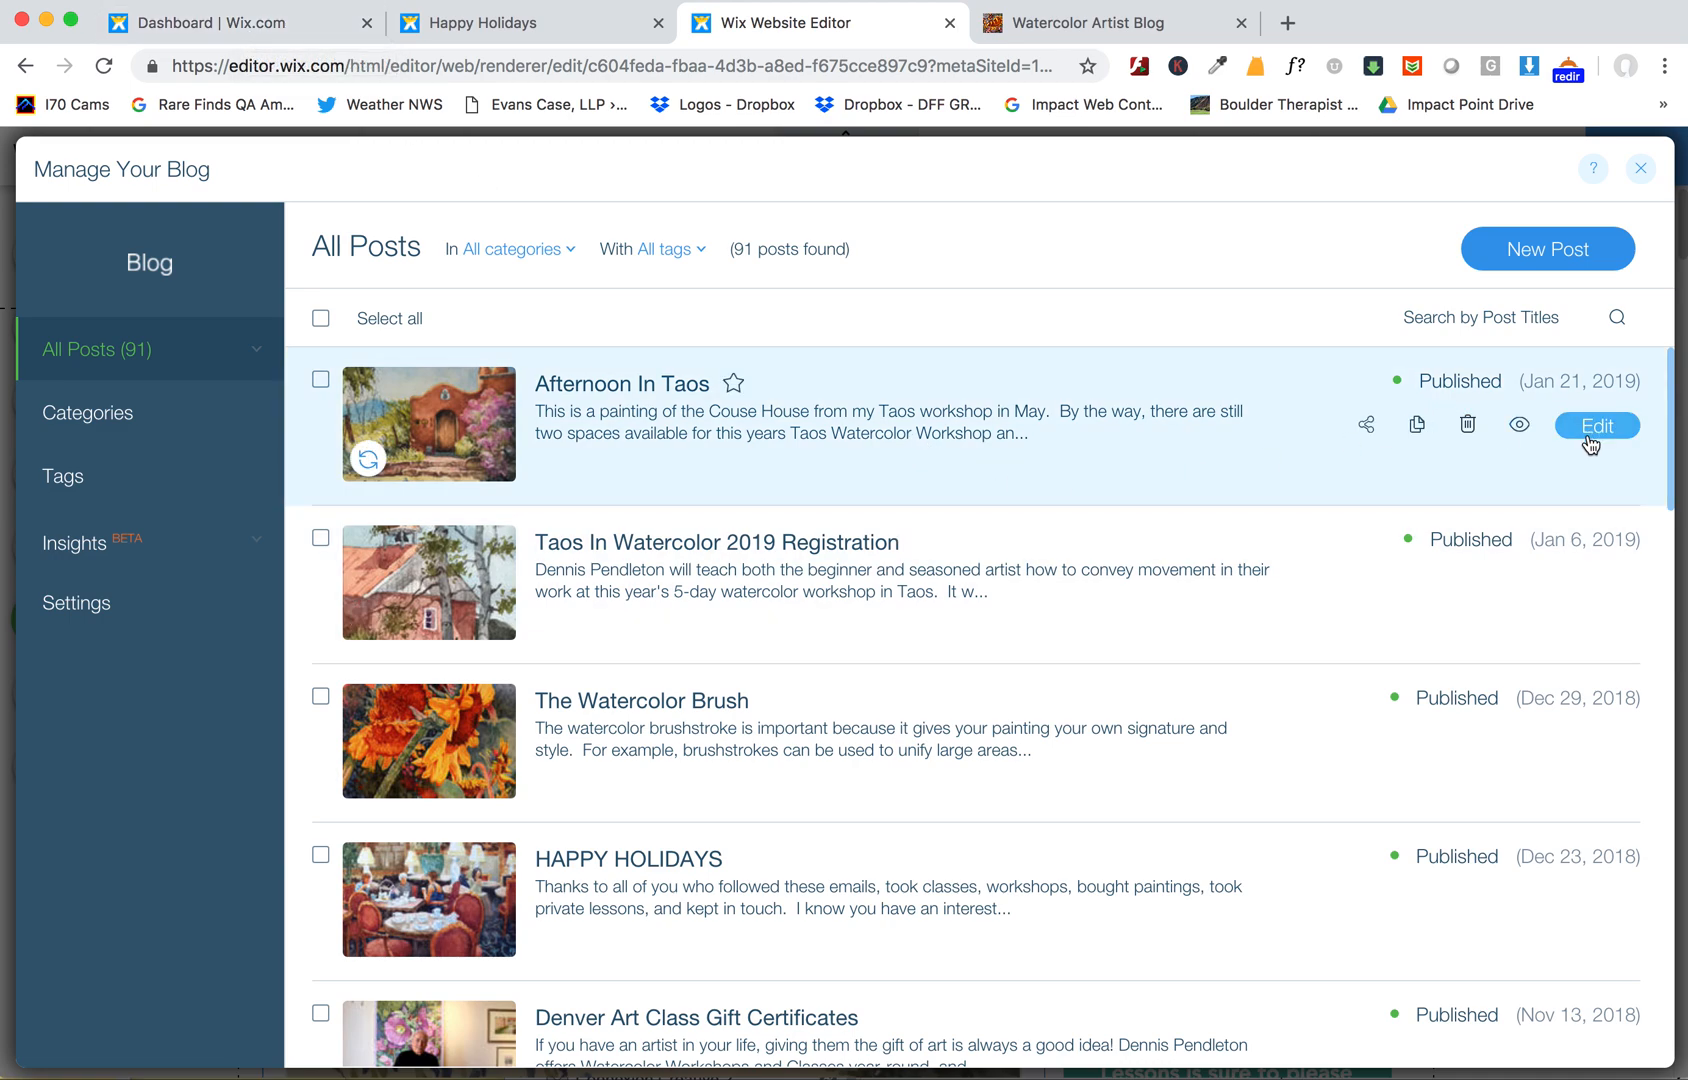
mouse_move(1519, 799)
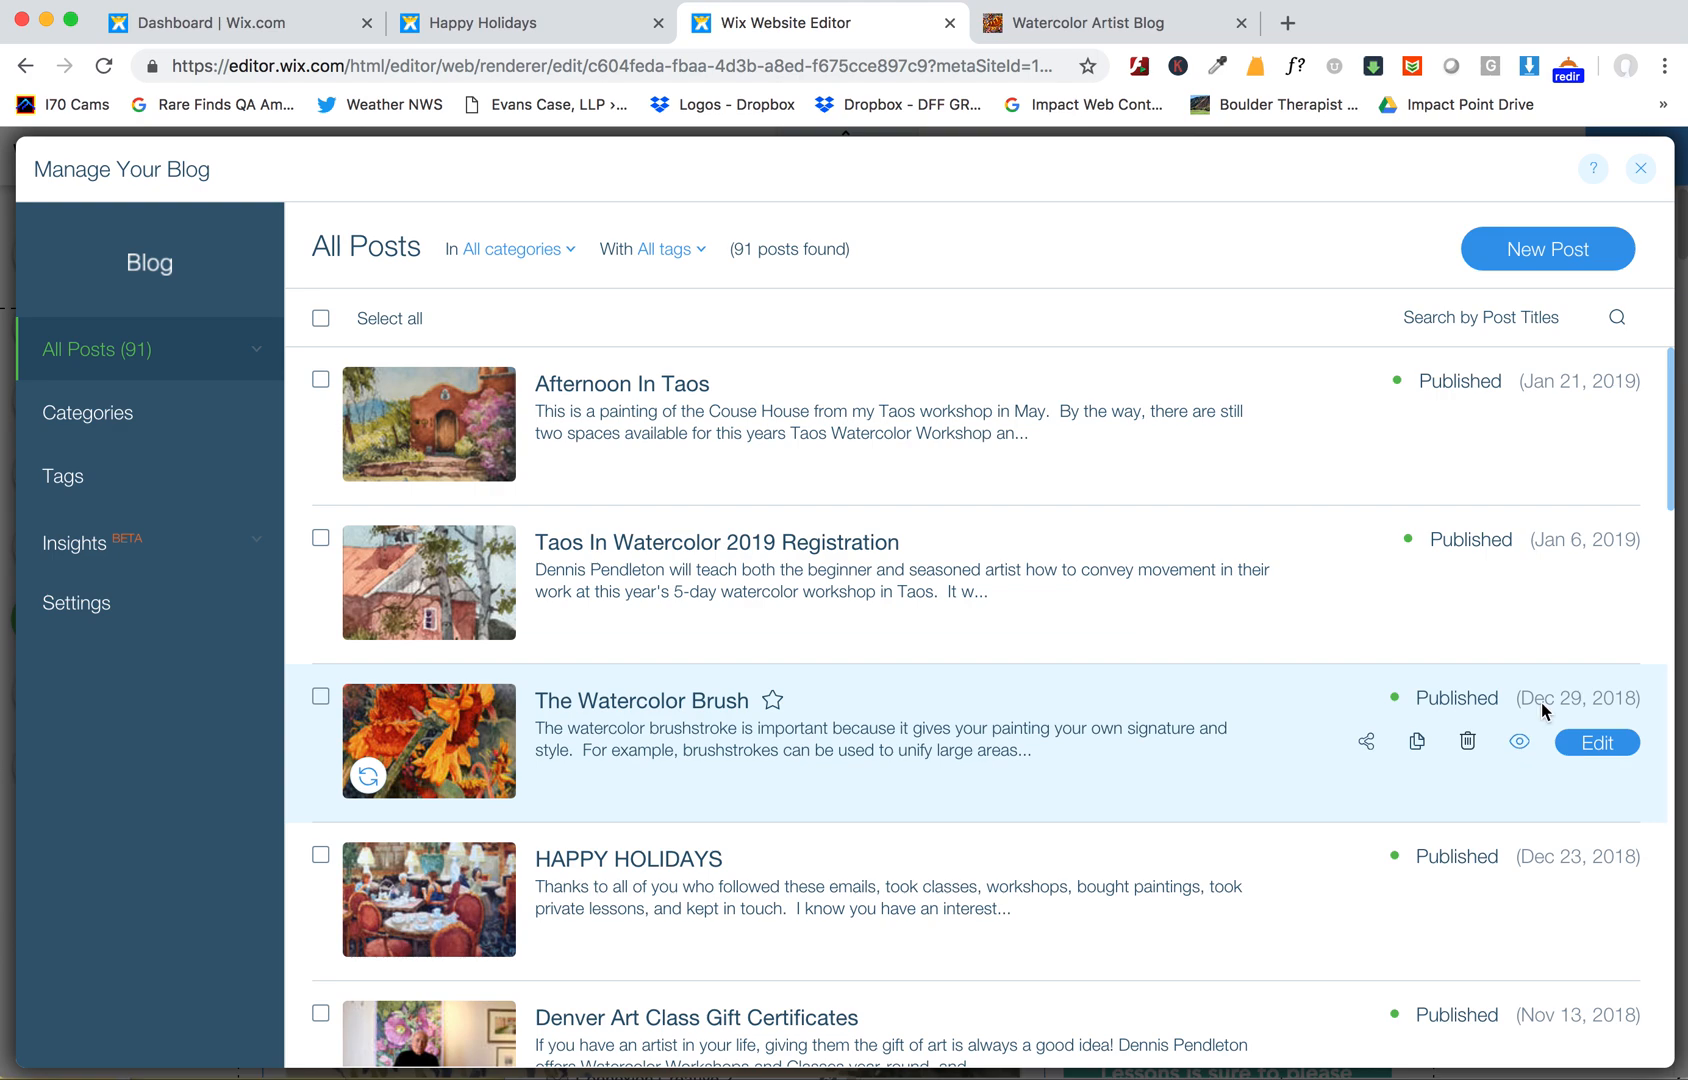
left_click(1640, 168)
left_click(1067, 24)
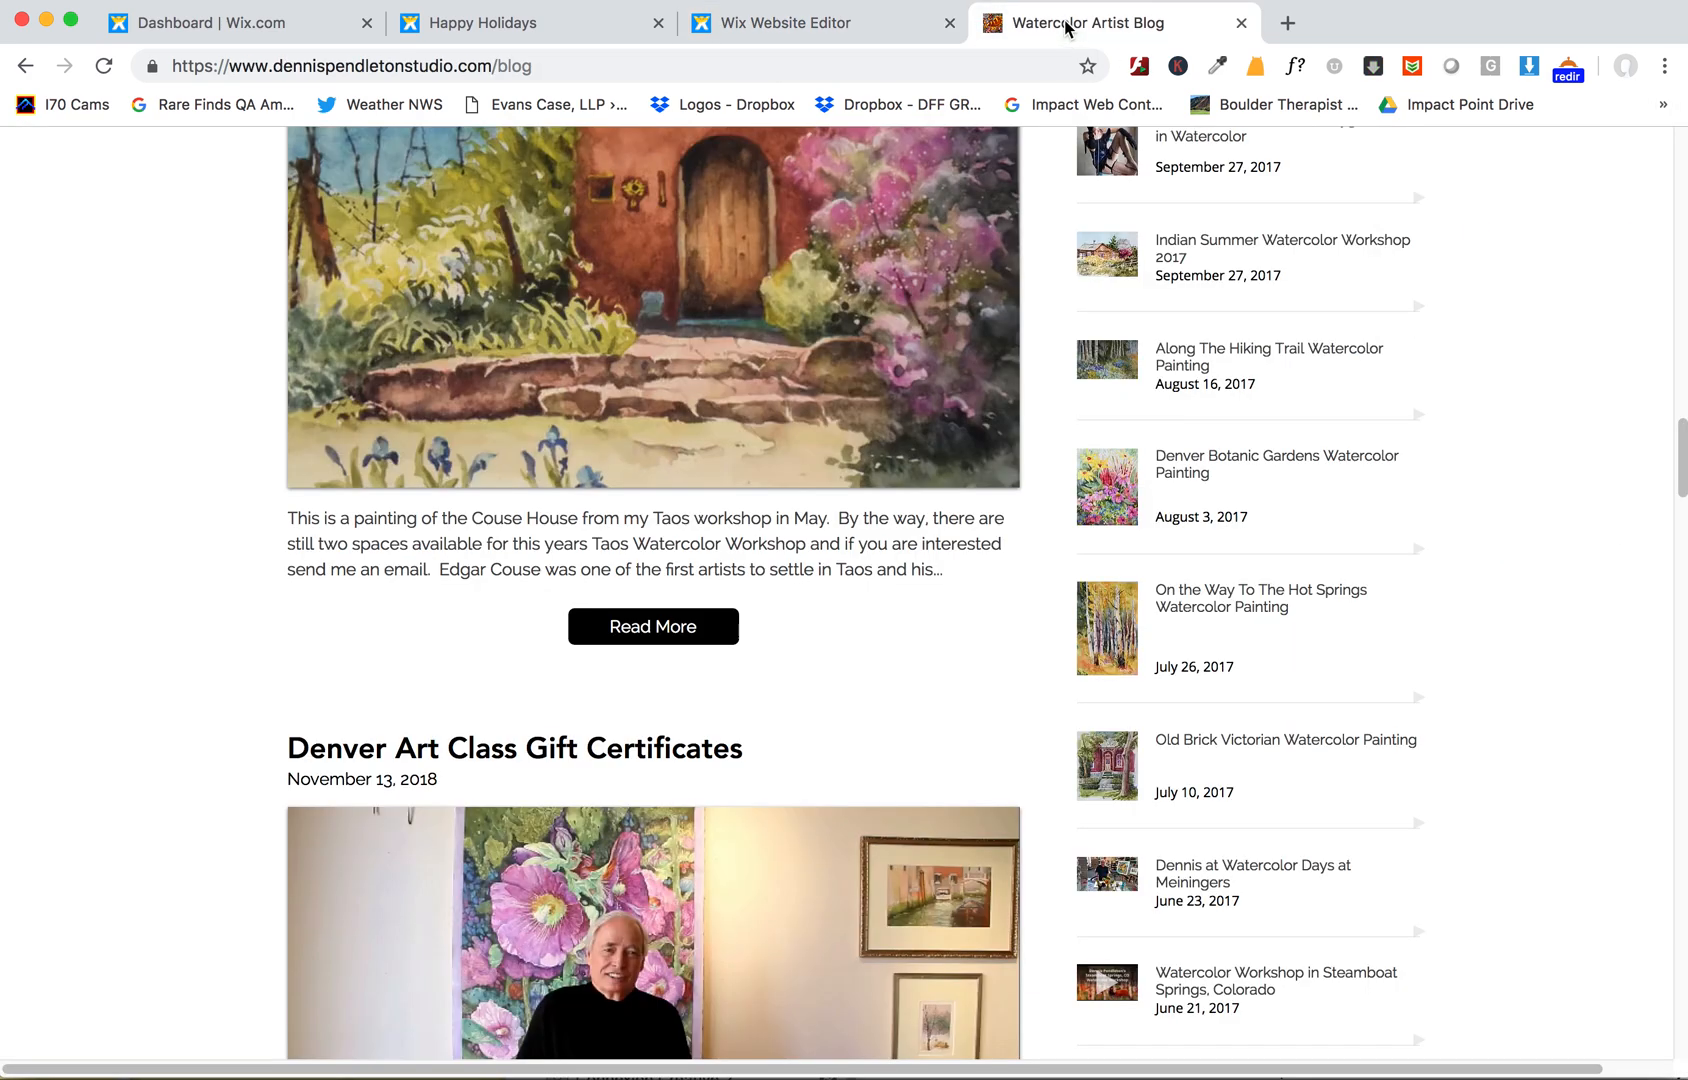
left_click(103, 65)
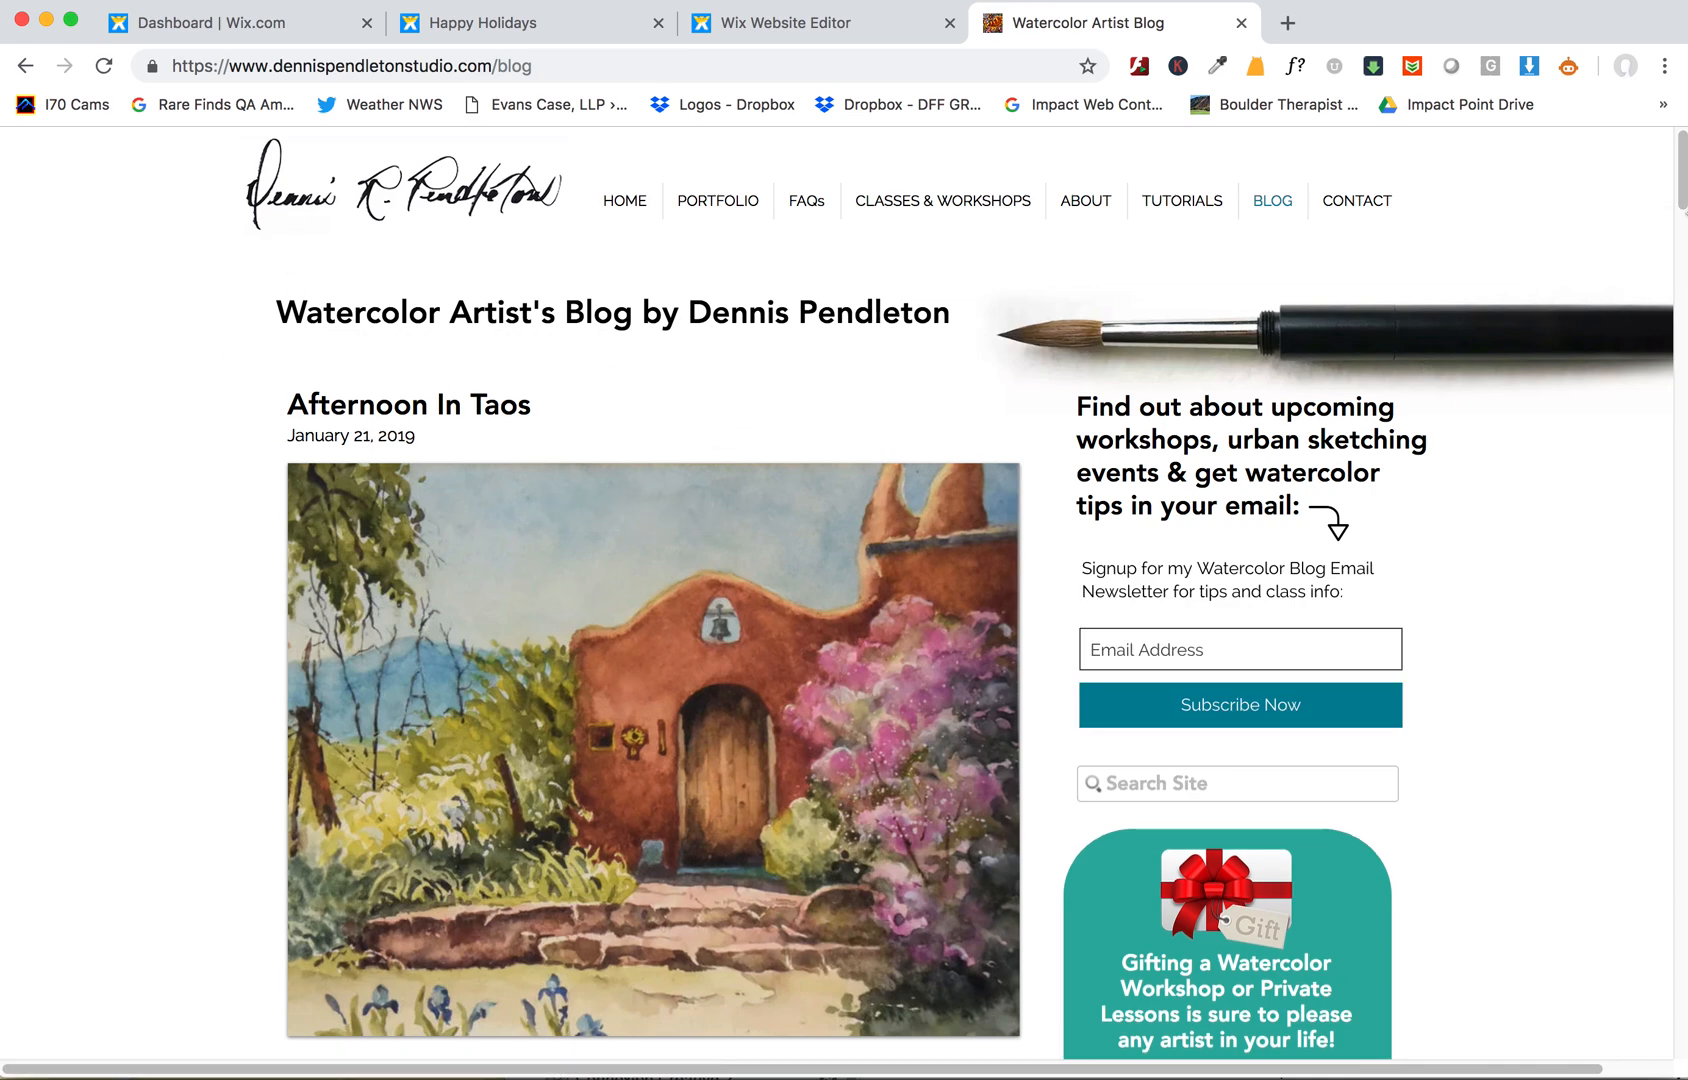
mouse_move(1682, 192)
left_mouse_down()
mouse_move(1680, 215)
mouse_move(1674, 174)
mouse_move(1665, 208)
left_mouse_up()
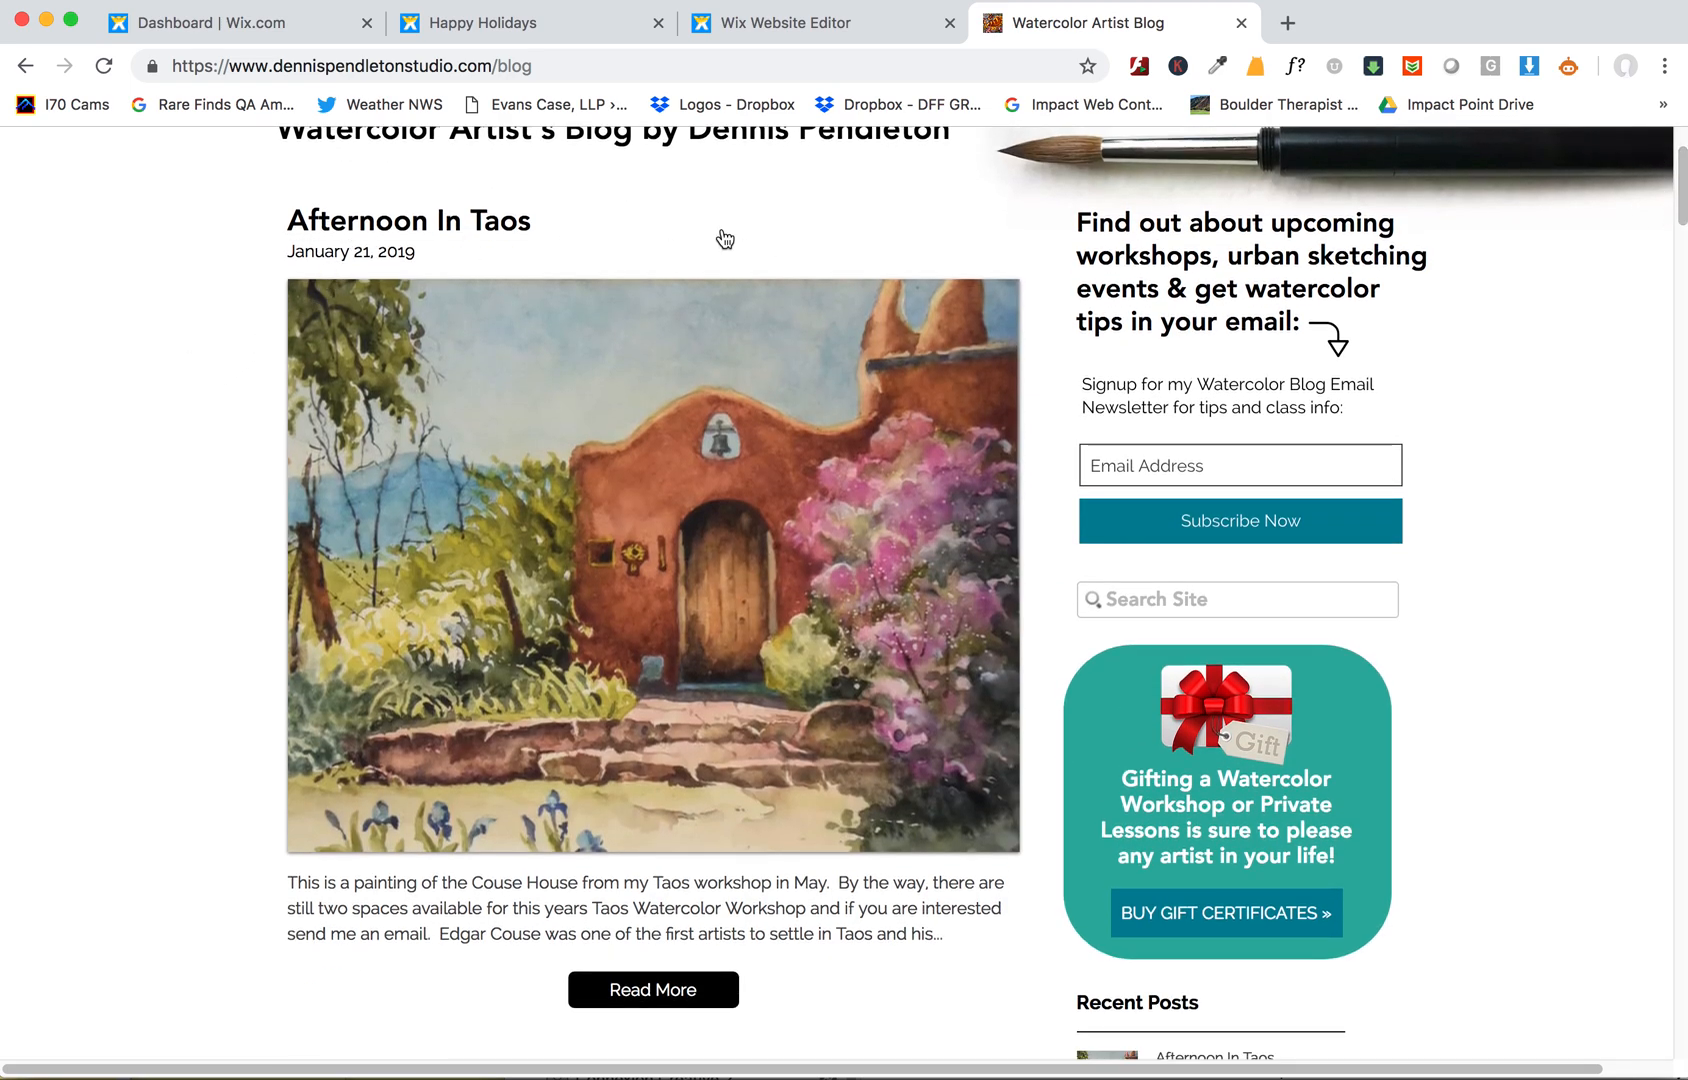
mouse_move(1681, 223)
left_mouse_down()
mouse_move(1640, 428)
mouse_move(1676, 166)
left_mouse_up()
scroll(1067, 592, "down", 2)
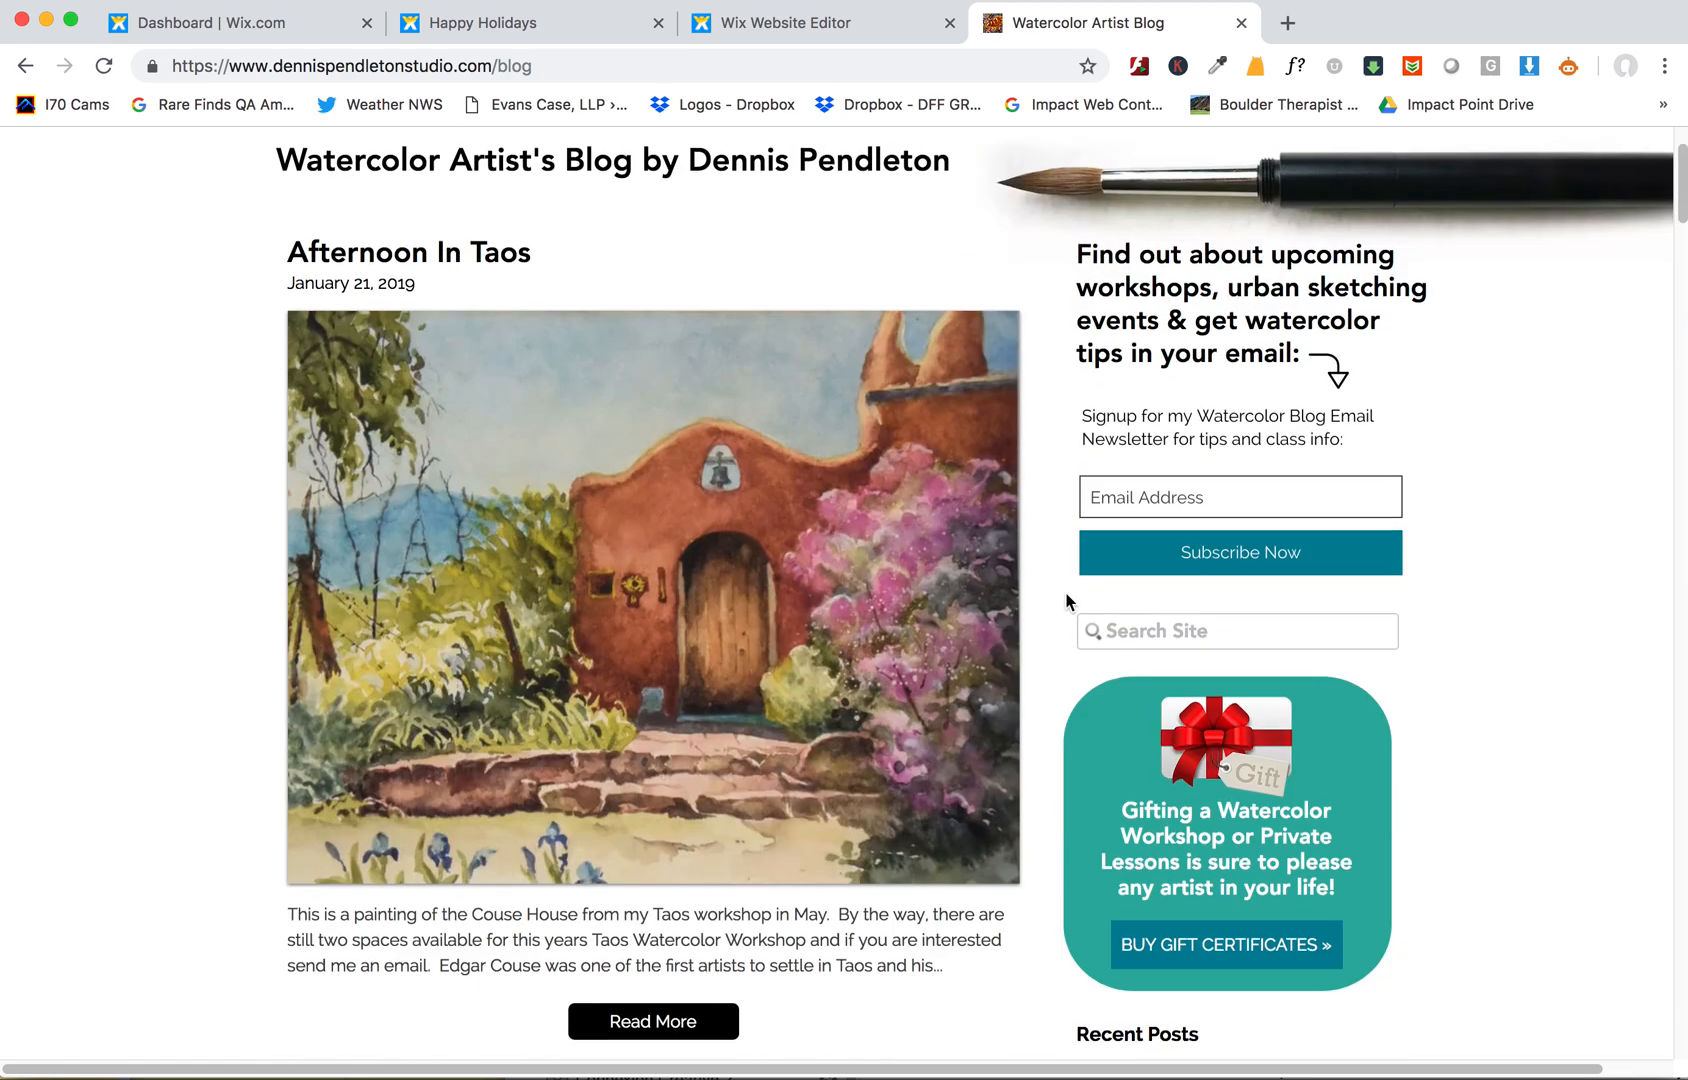
scroll(800, 558, "up", 4)
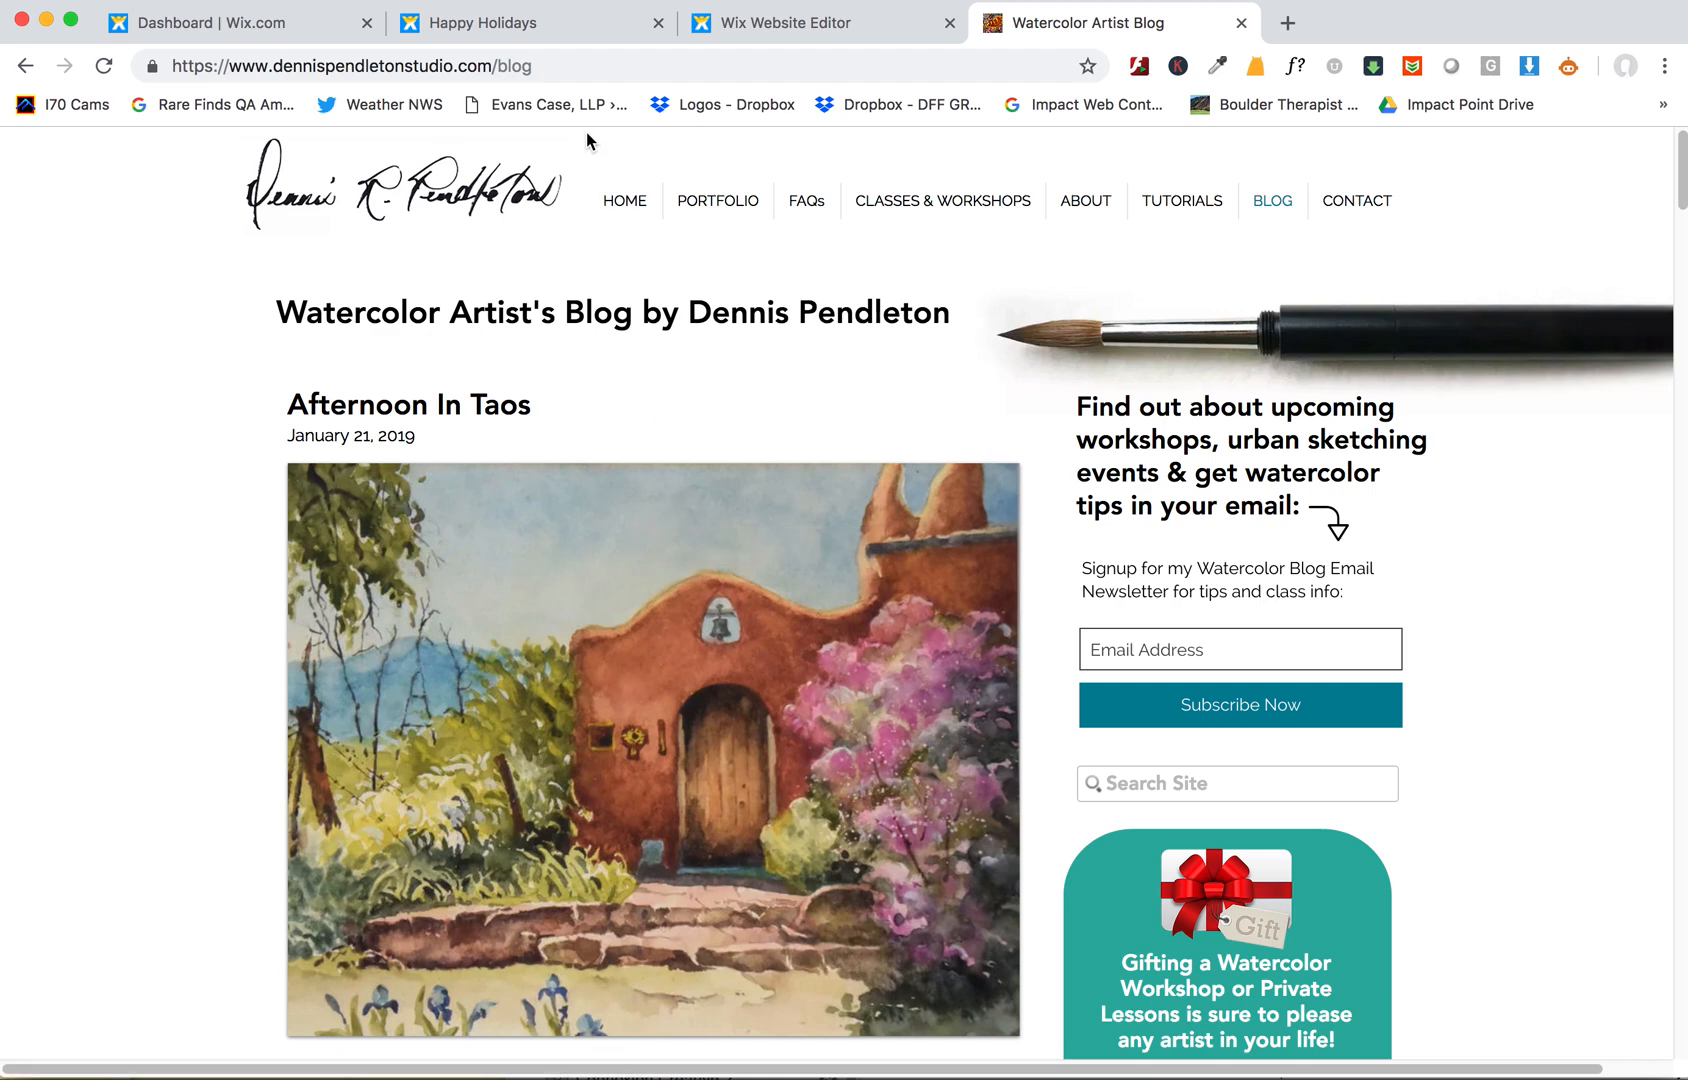
- Open instagram.com in a new tab, then return to the live blog page
left_click(542, 66)
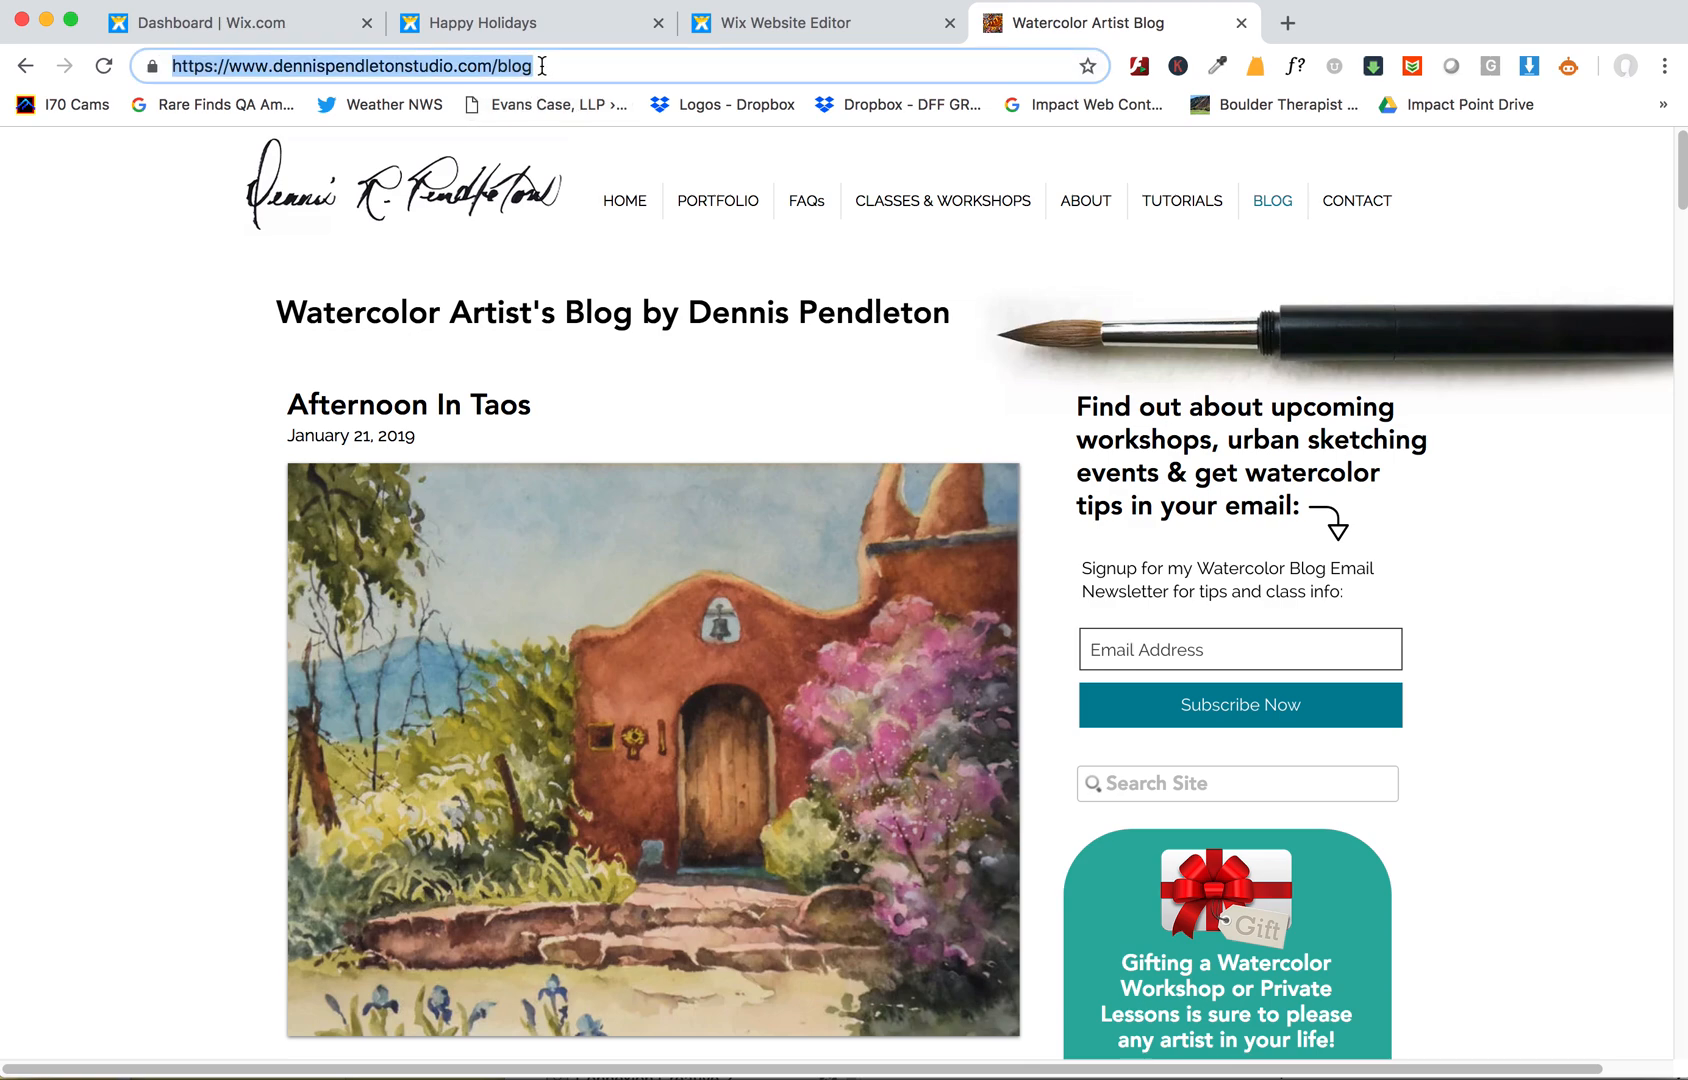
left_click(1287, 23)
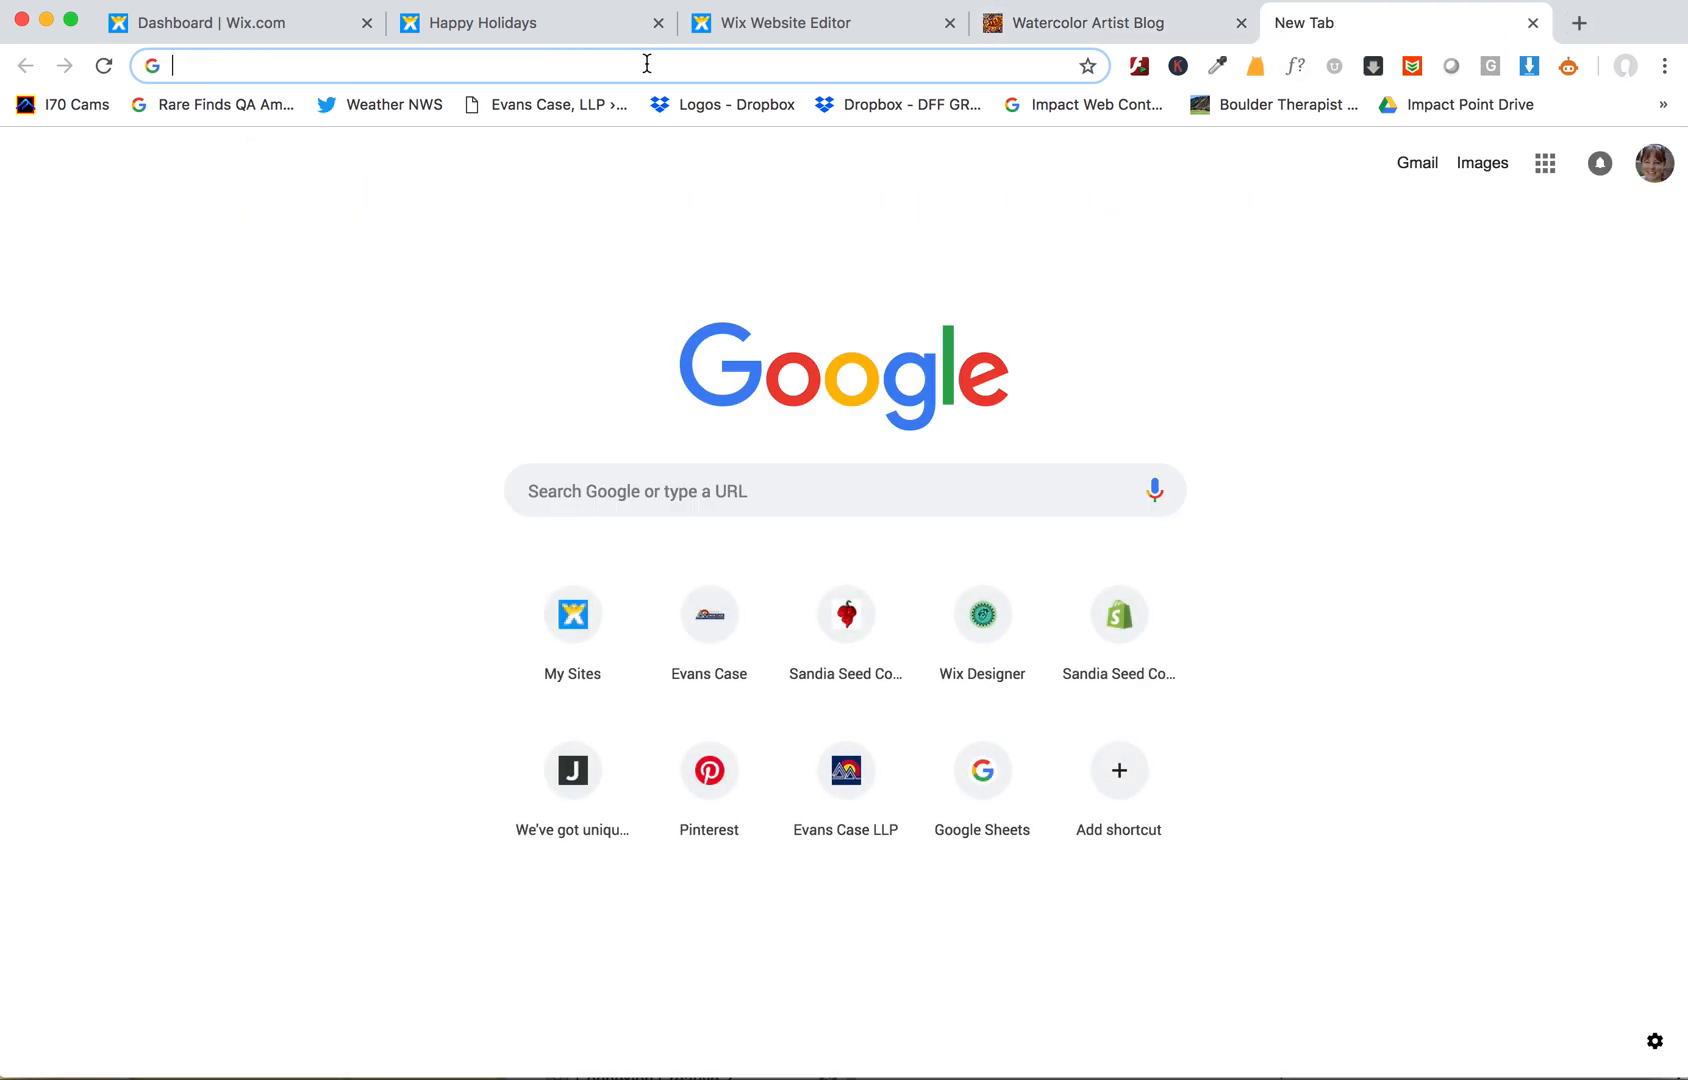
type("instagram.co")
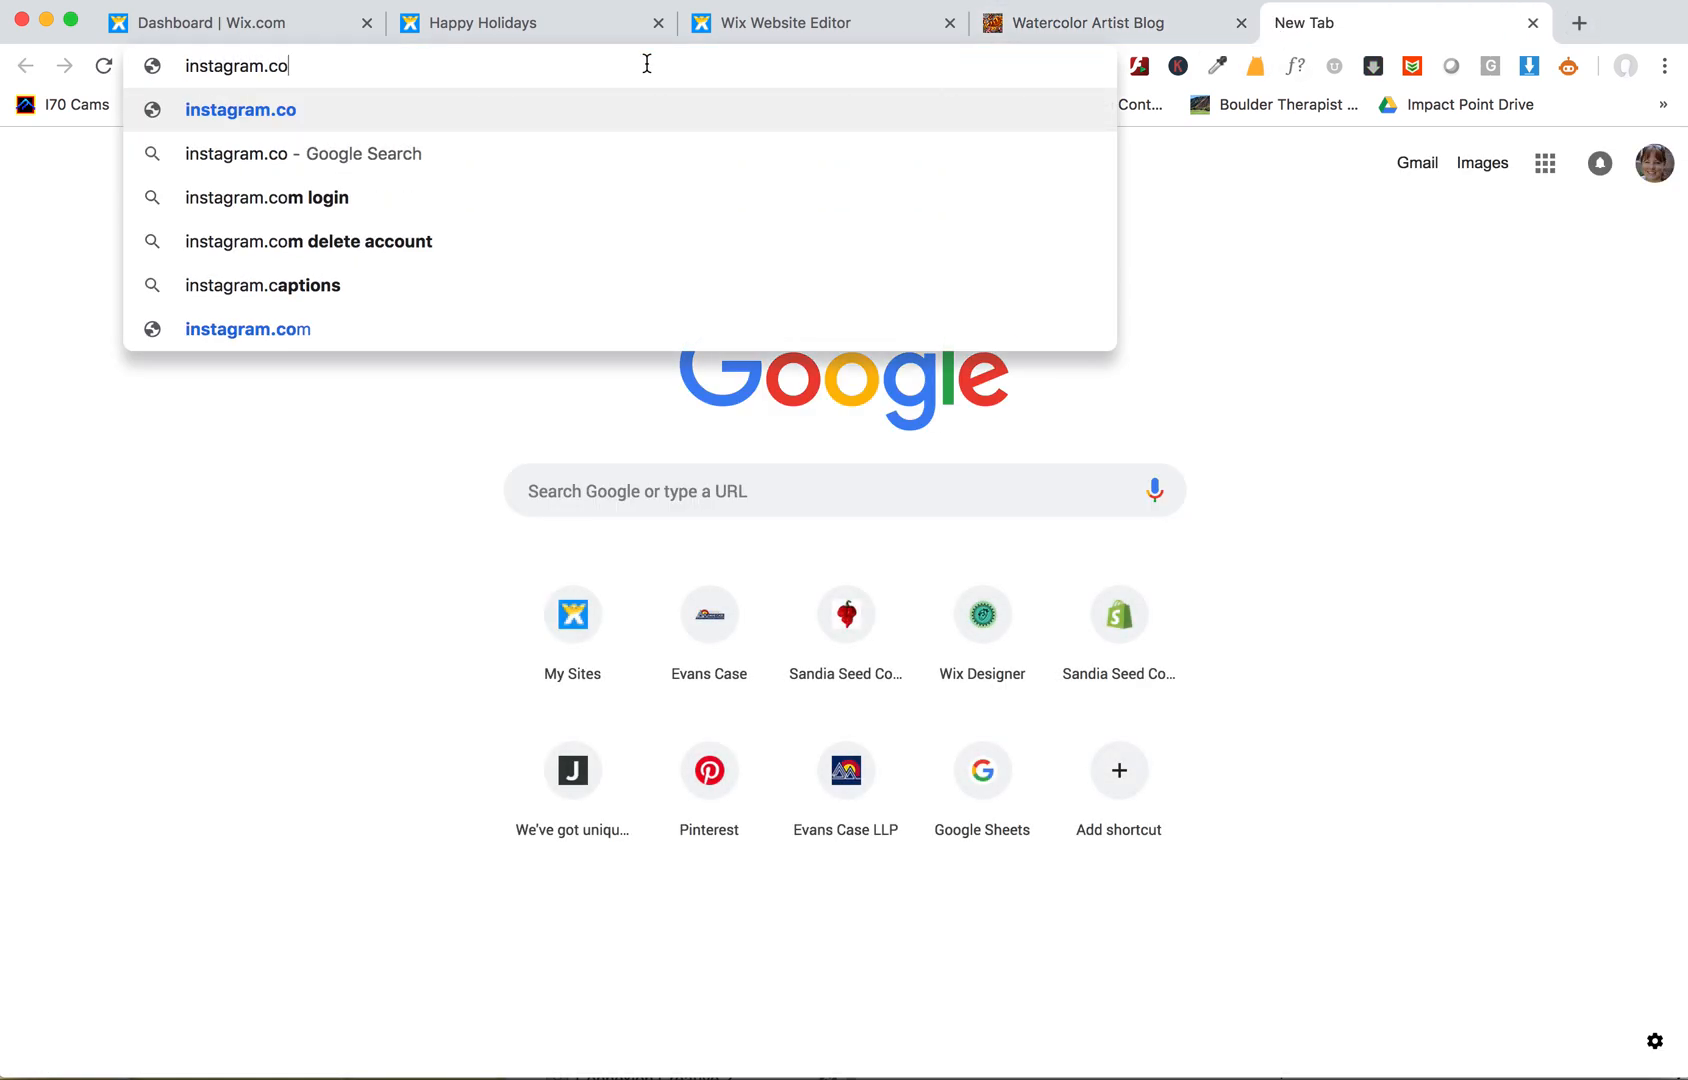
type("m")
key("Return")
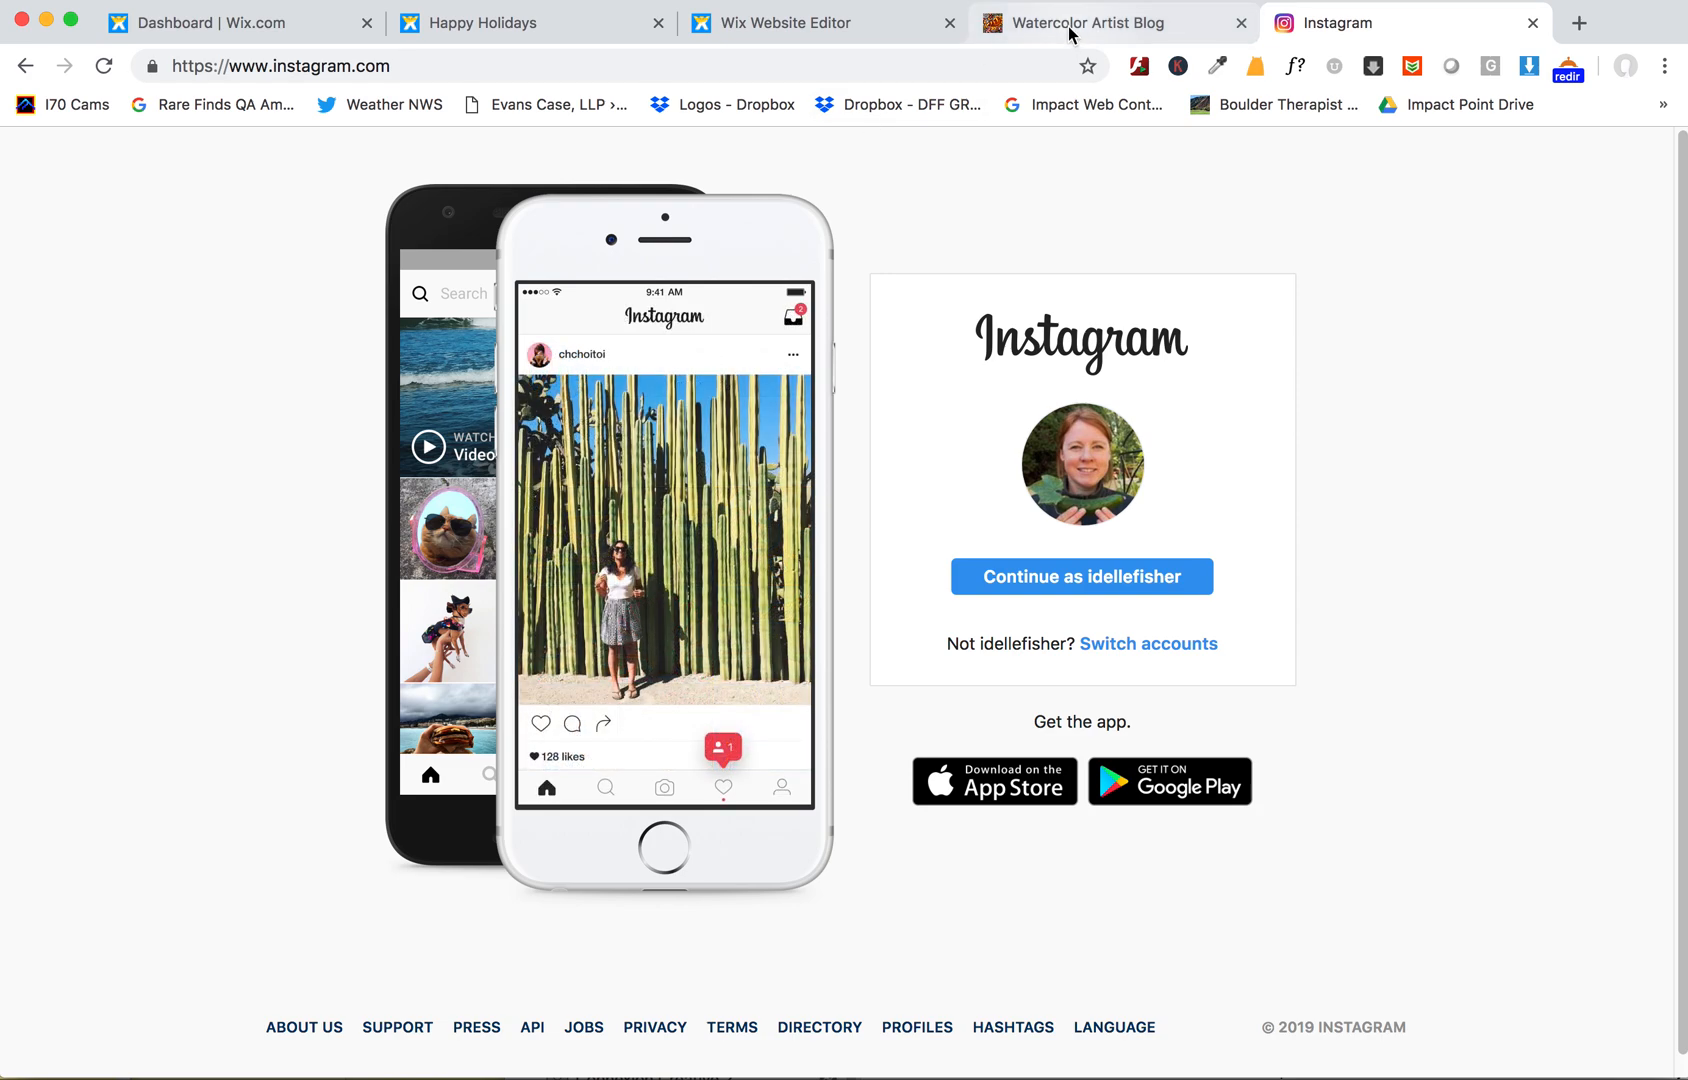
left_click(1069, 34)
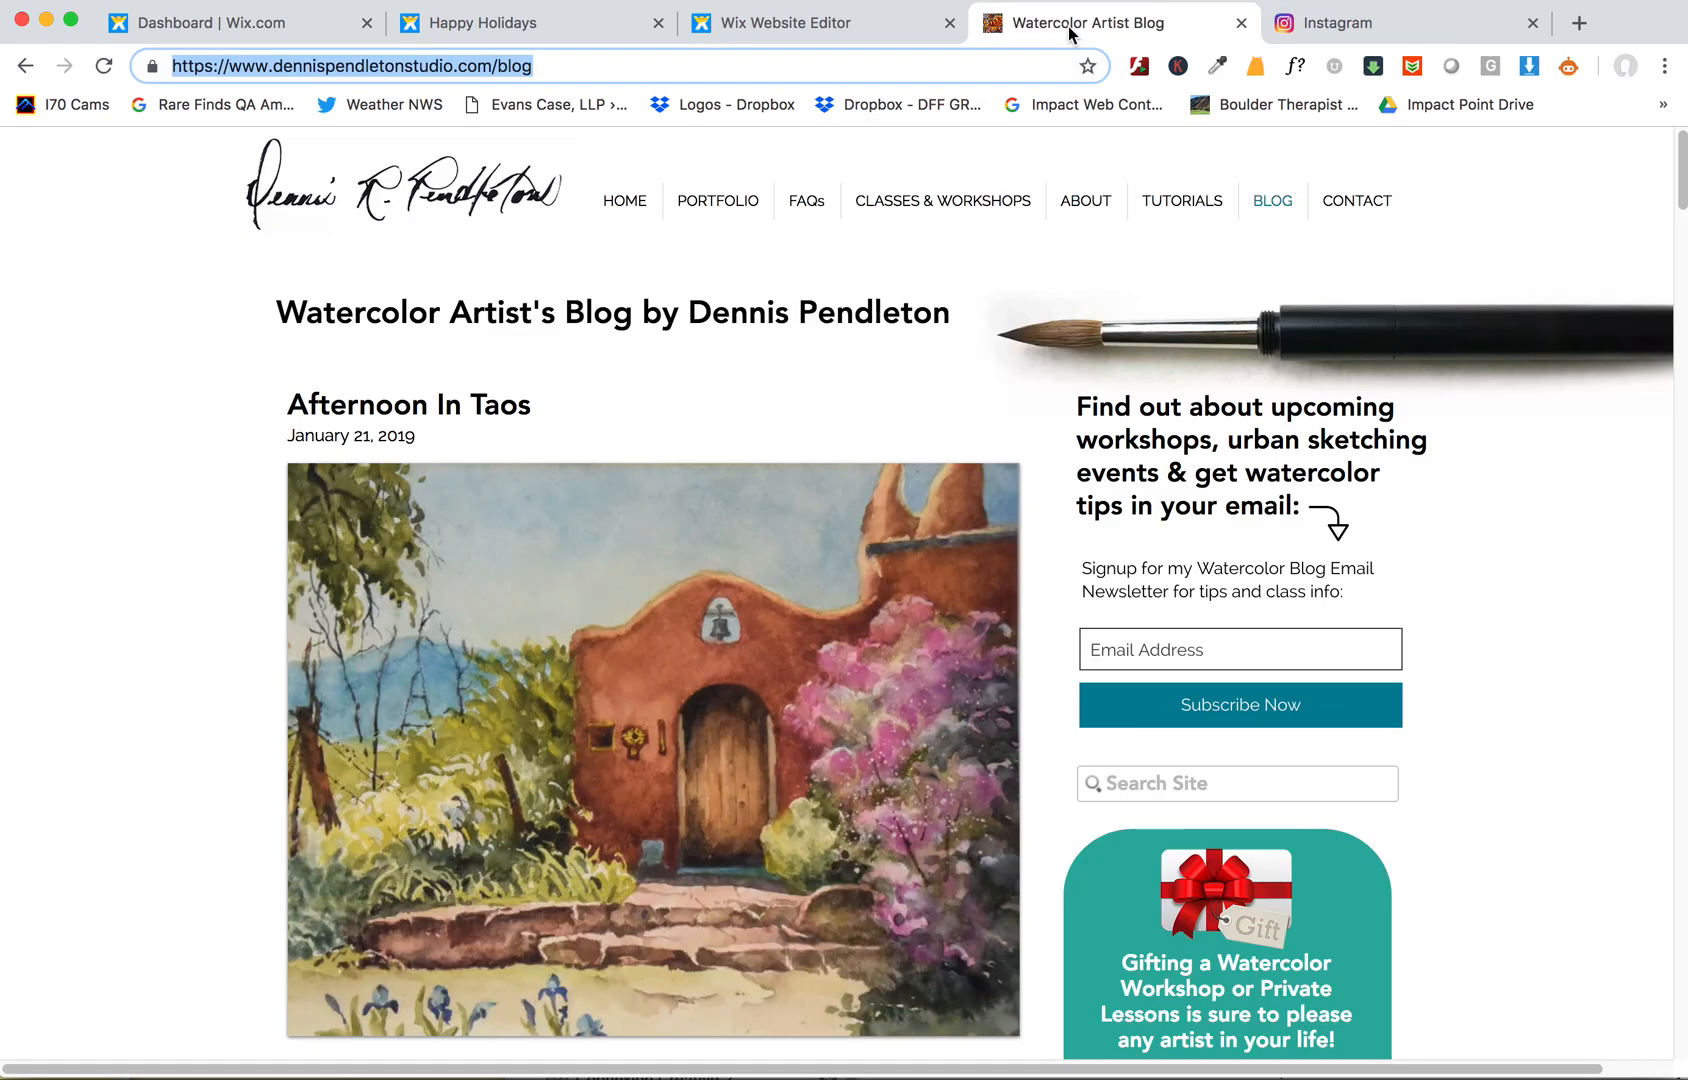
scroll(785, 465, "down", 5)
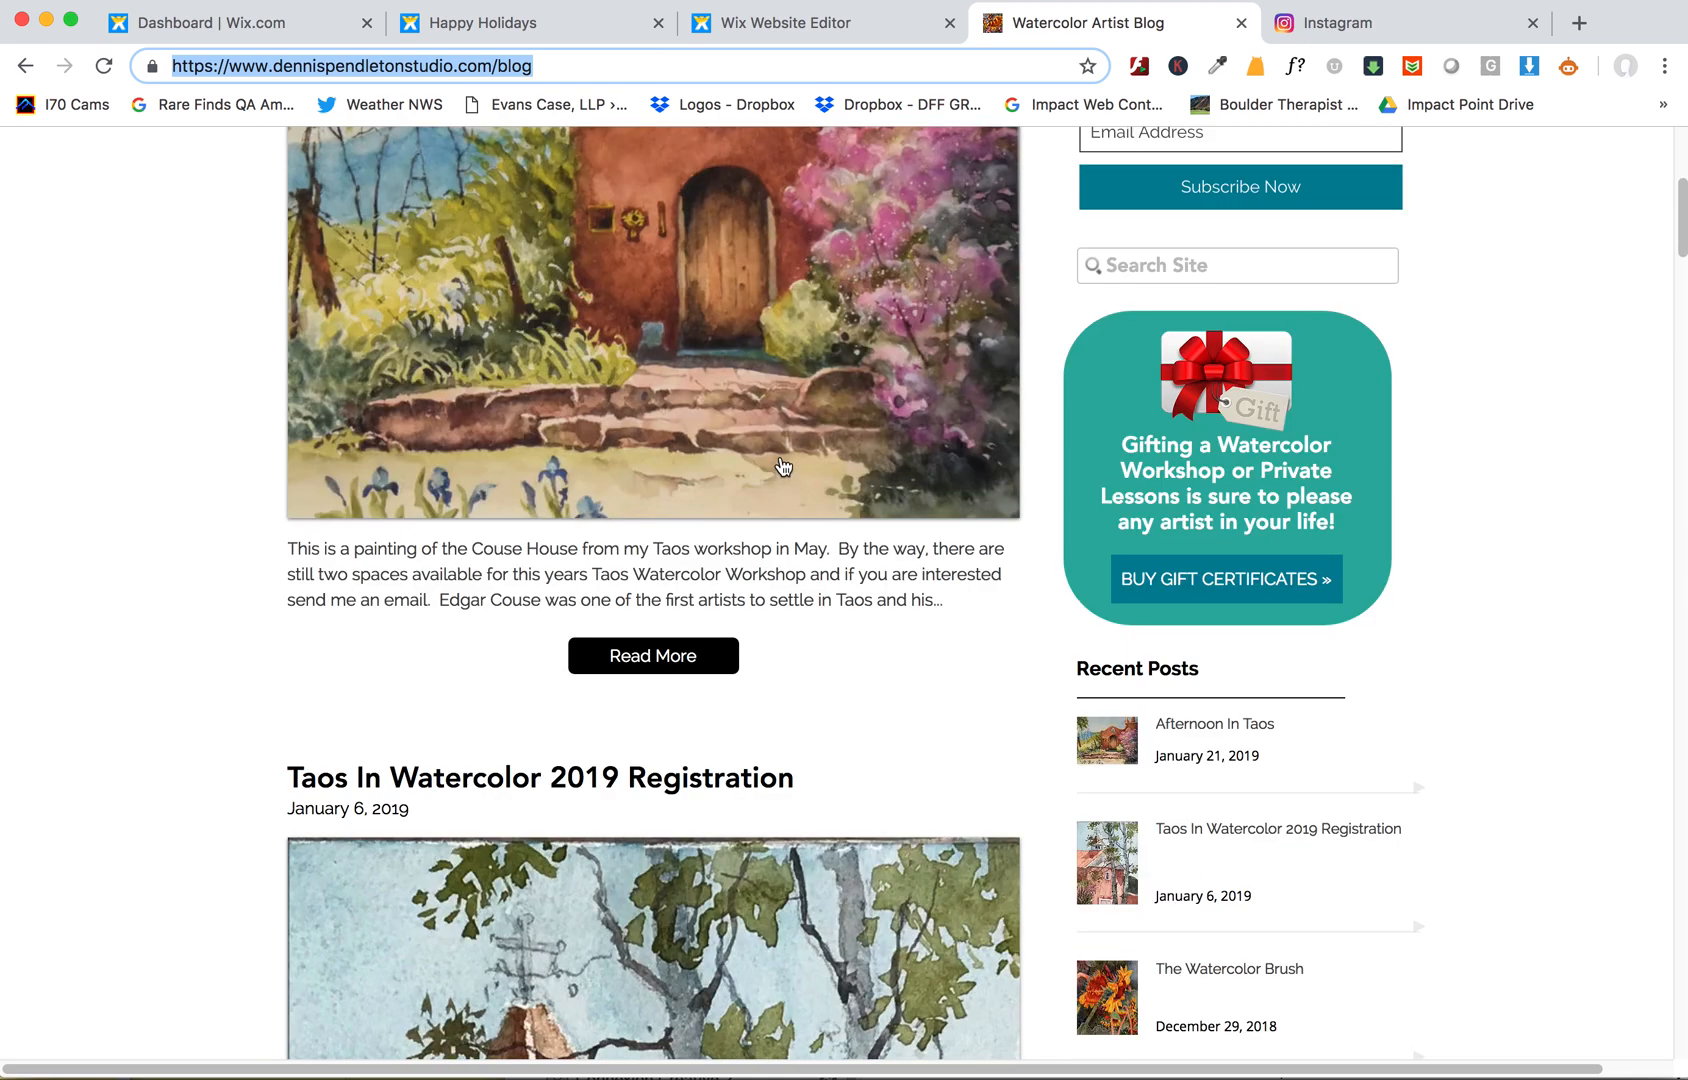
- Return to the editor and dismiss the site-published confirmation
scroll(783, 465, "up", 5)
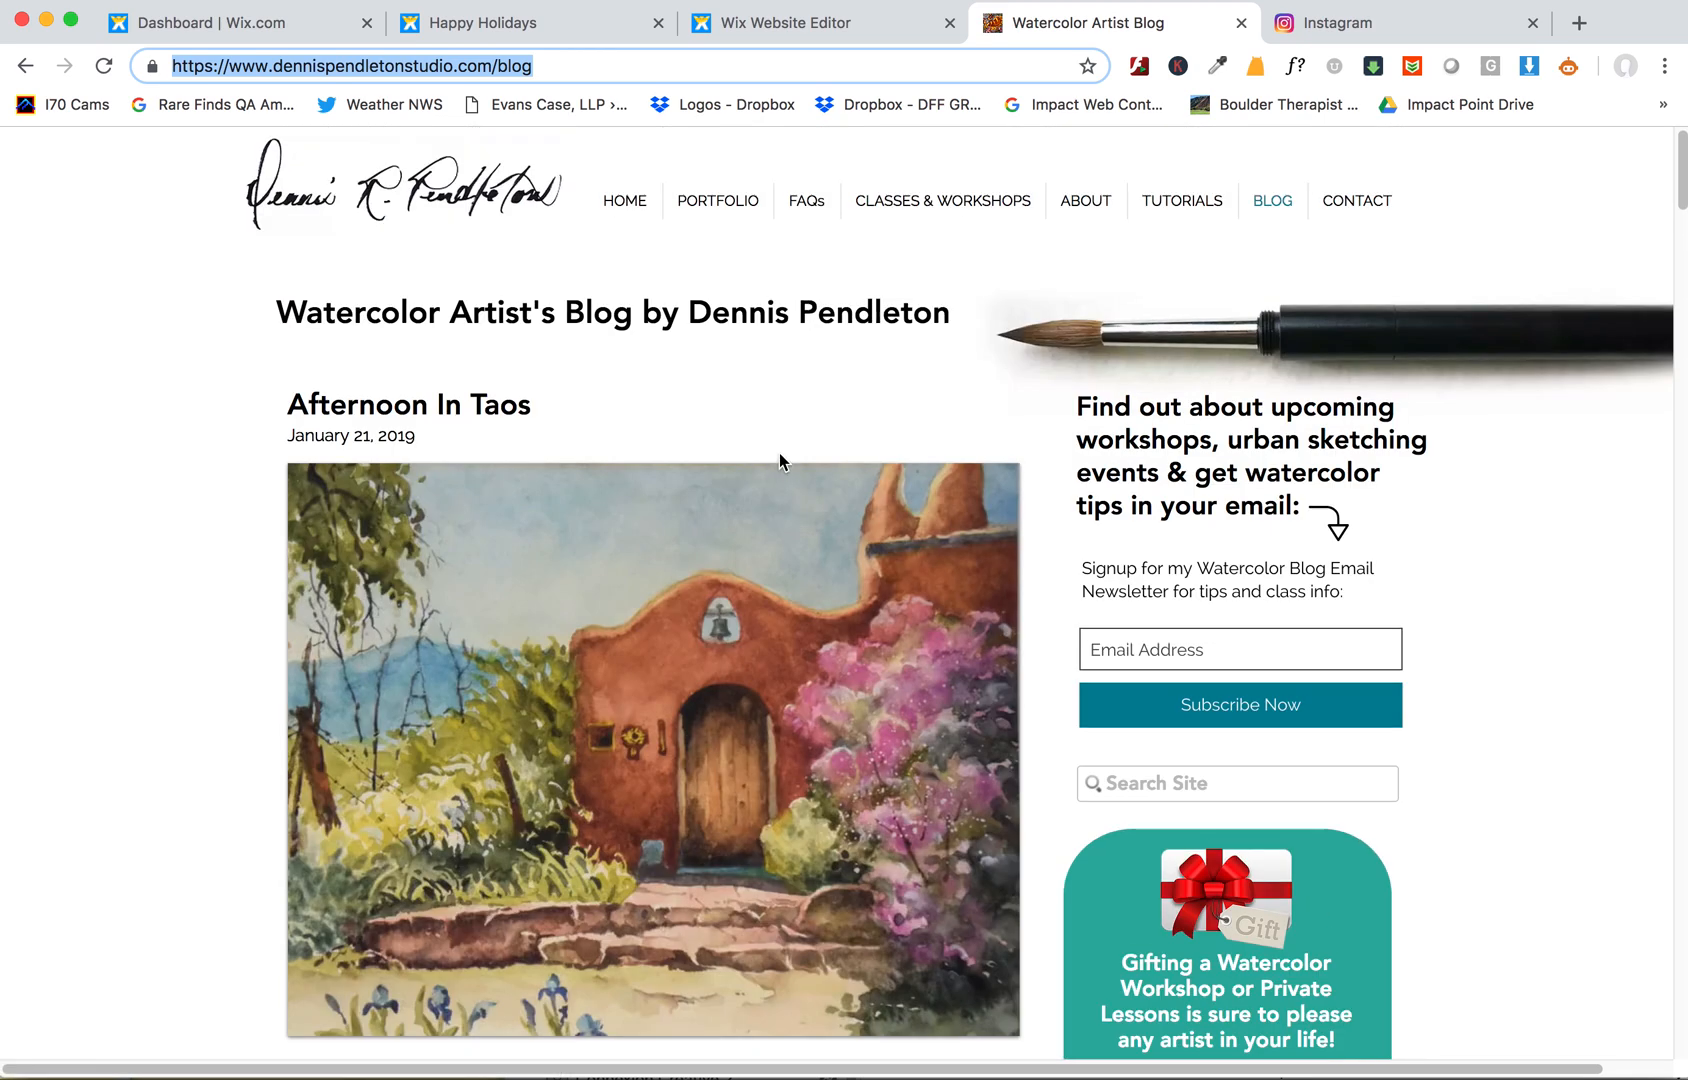
left_click(762, 37)
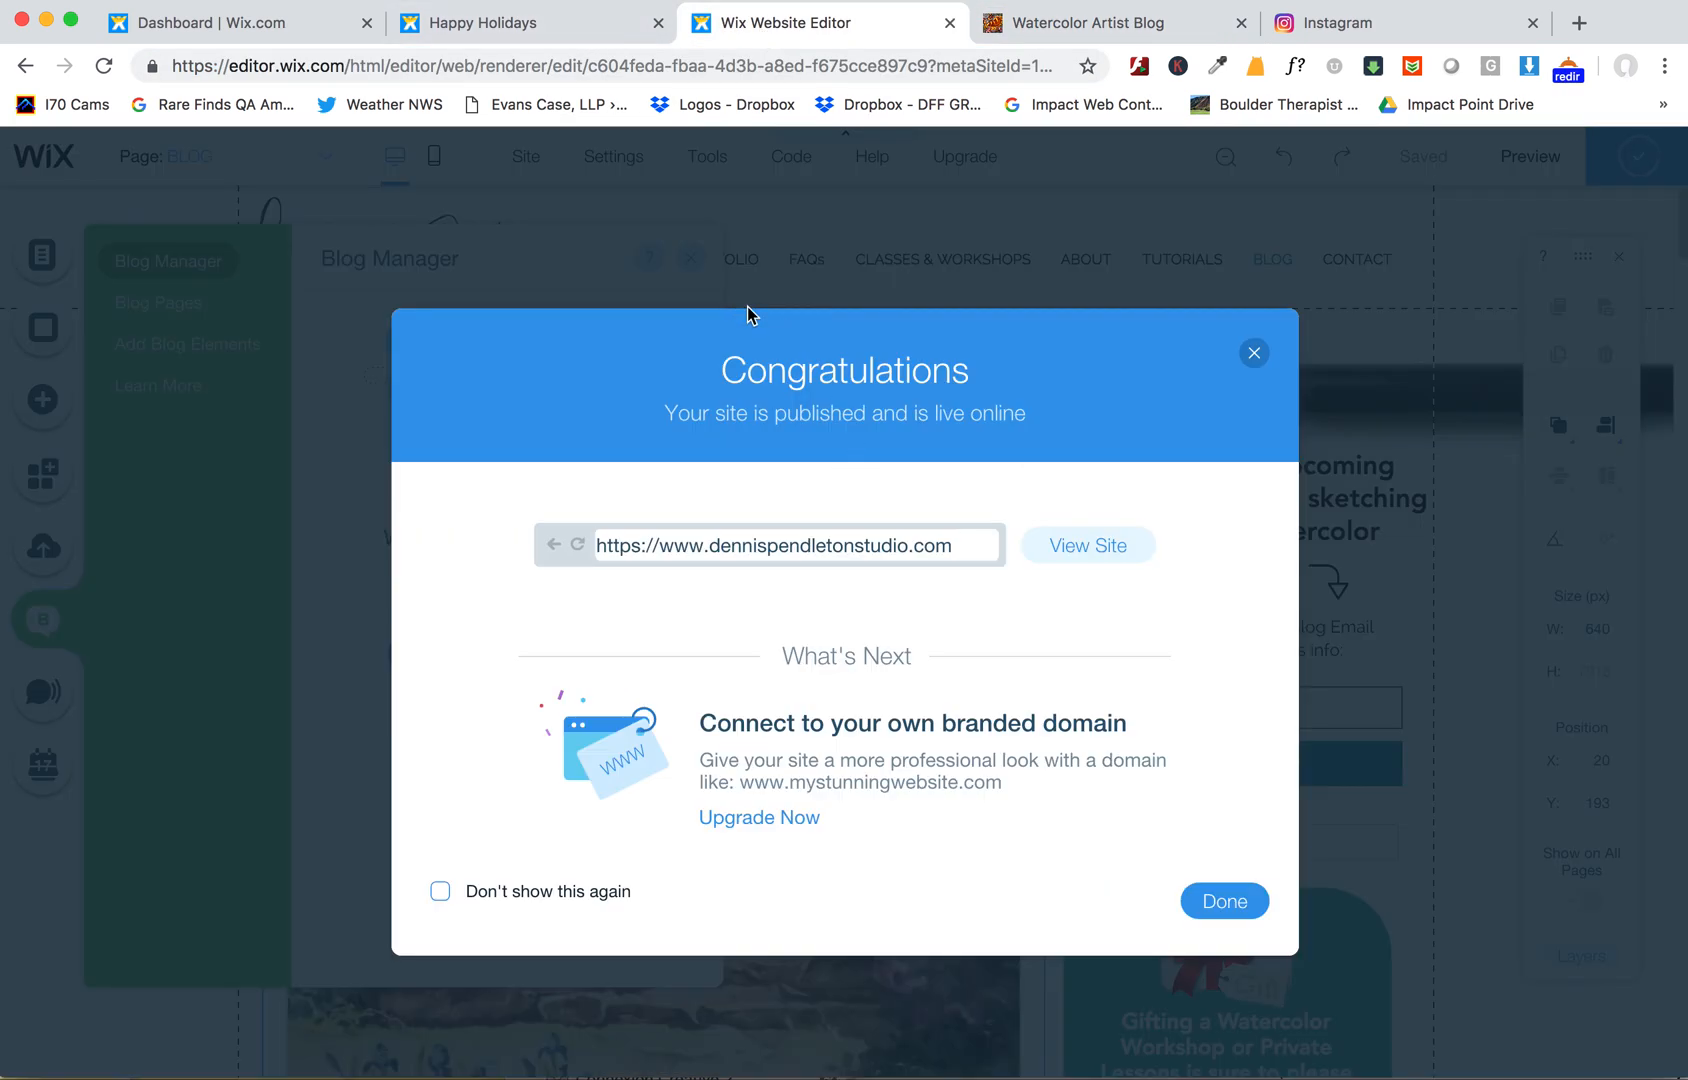
left_click(1215, 900)
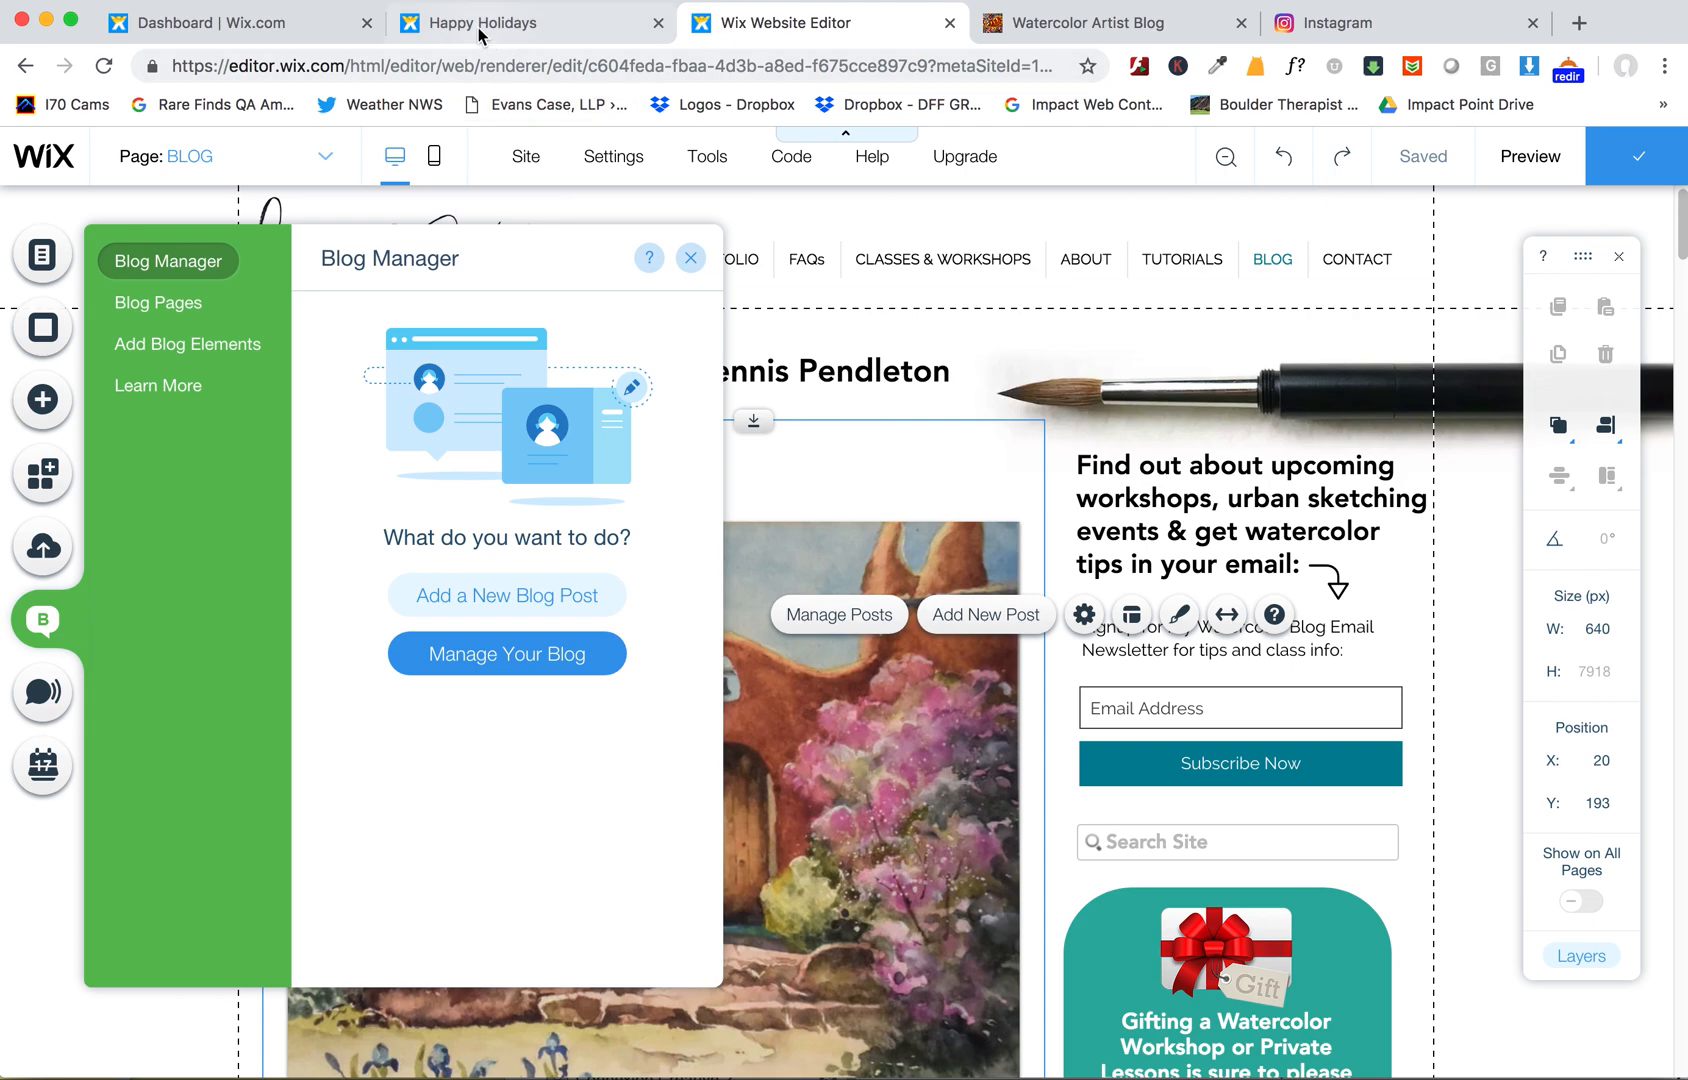
- Switch to the dashboard and go from Email Marketing back to the main site dashboard
left_click(330, 22)
scroll(565, 383, "up", 10)
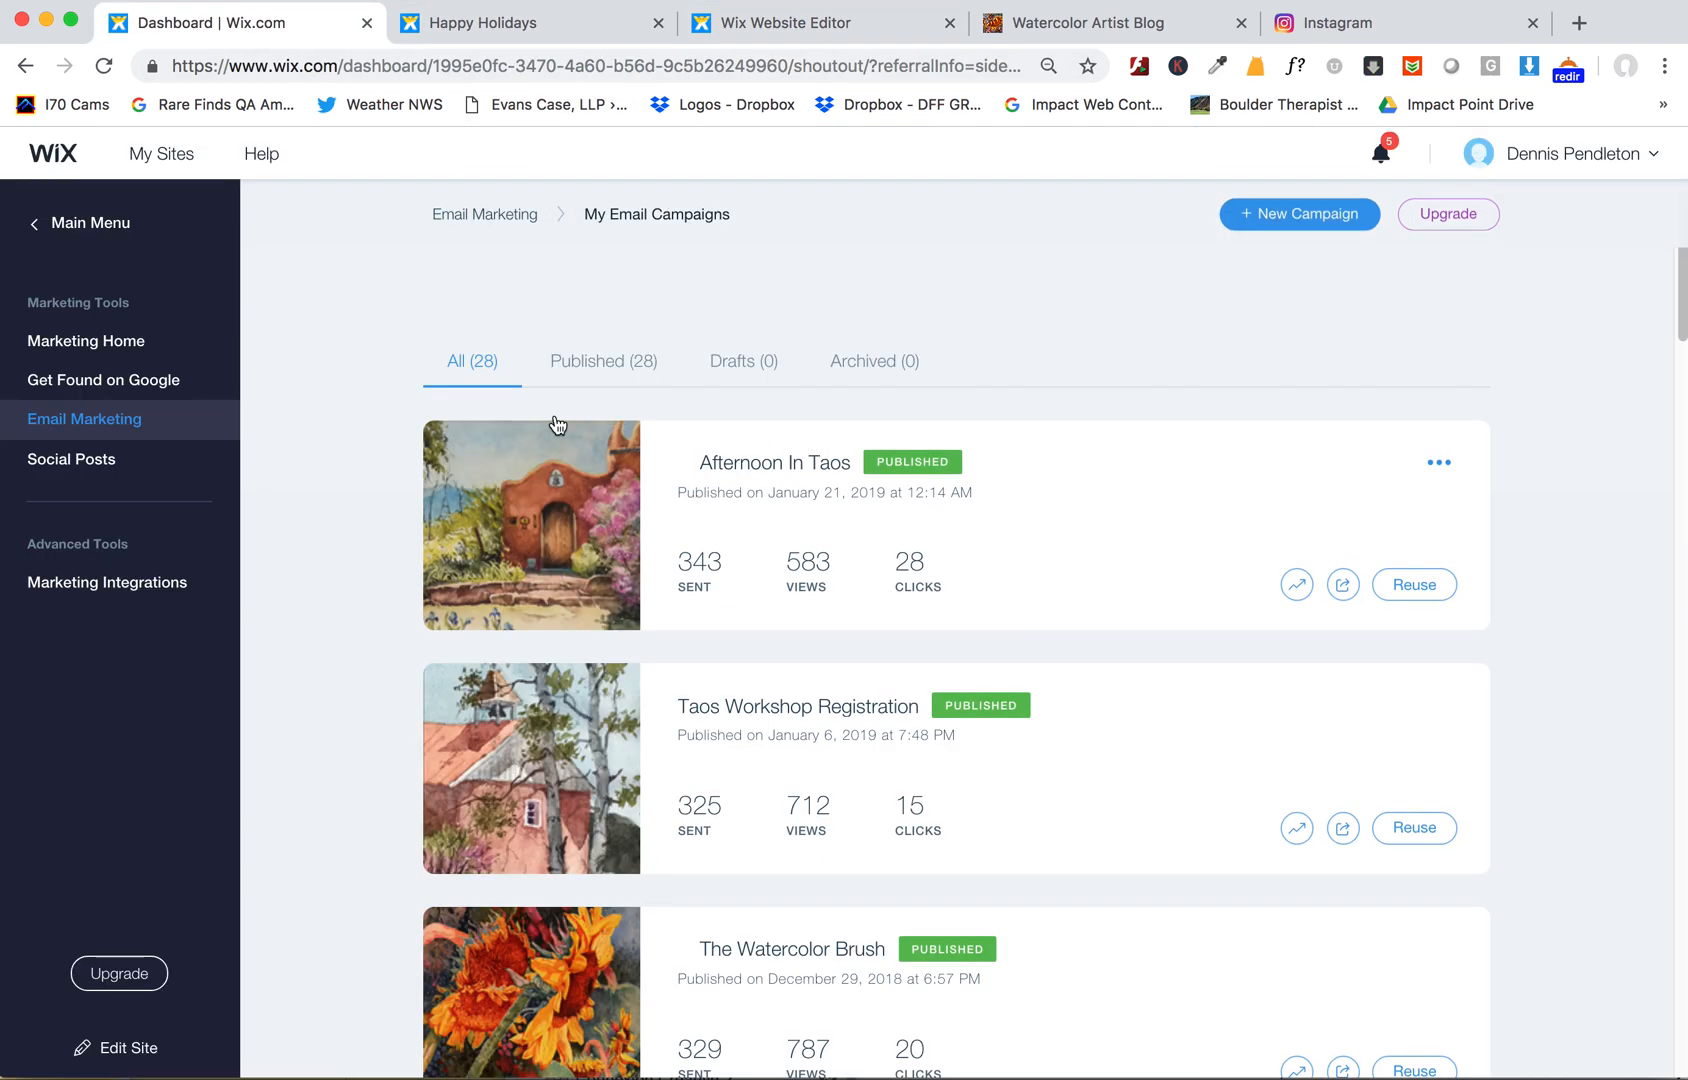
left_click(40, 222)
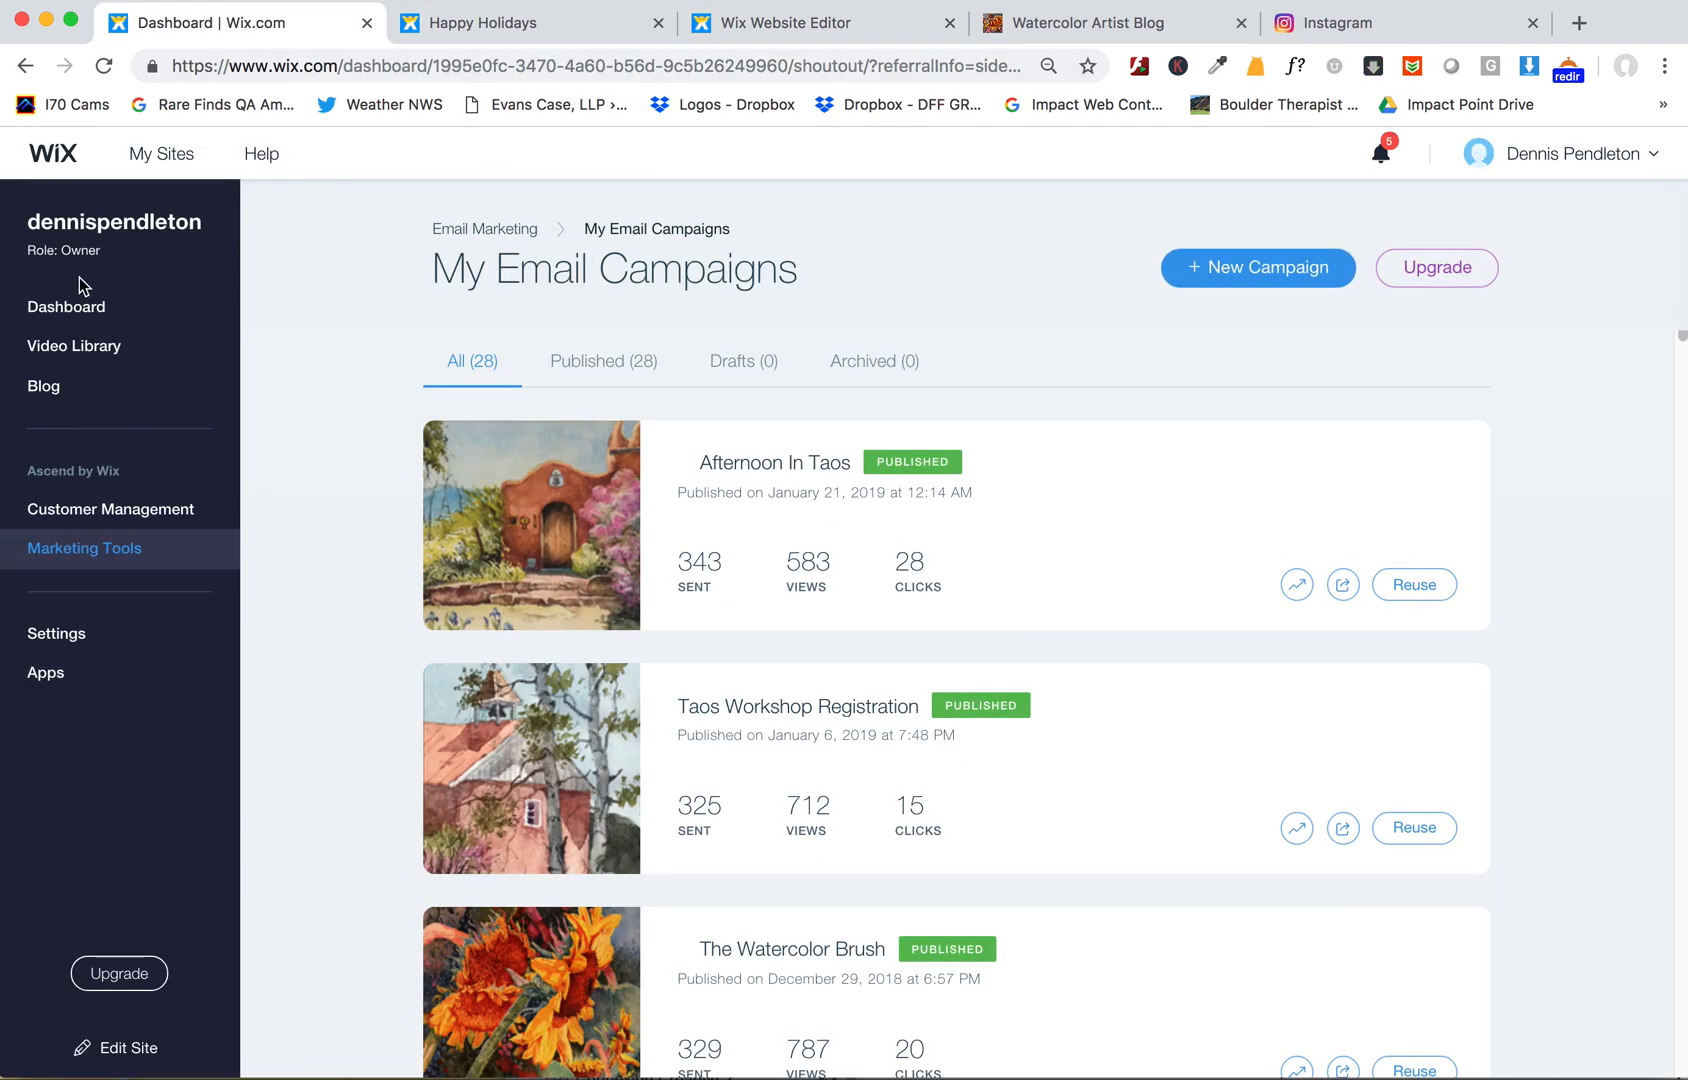
left_click(45, 308)
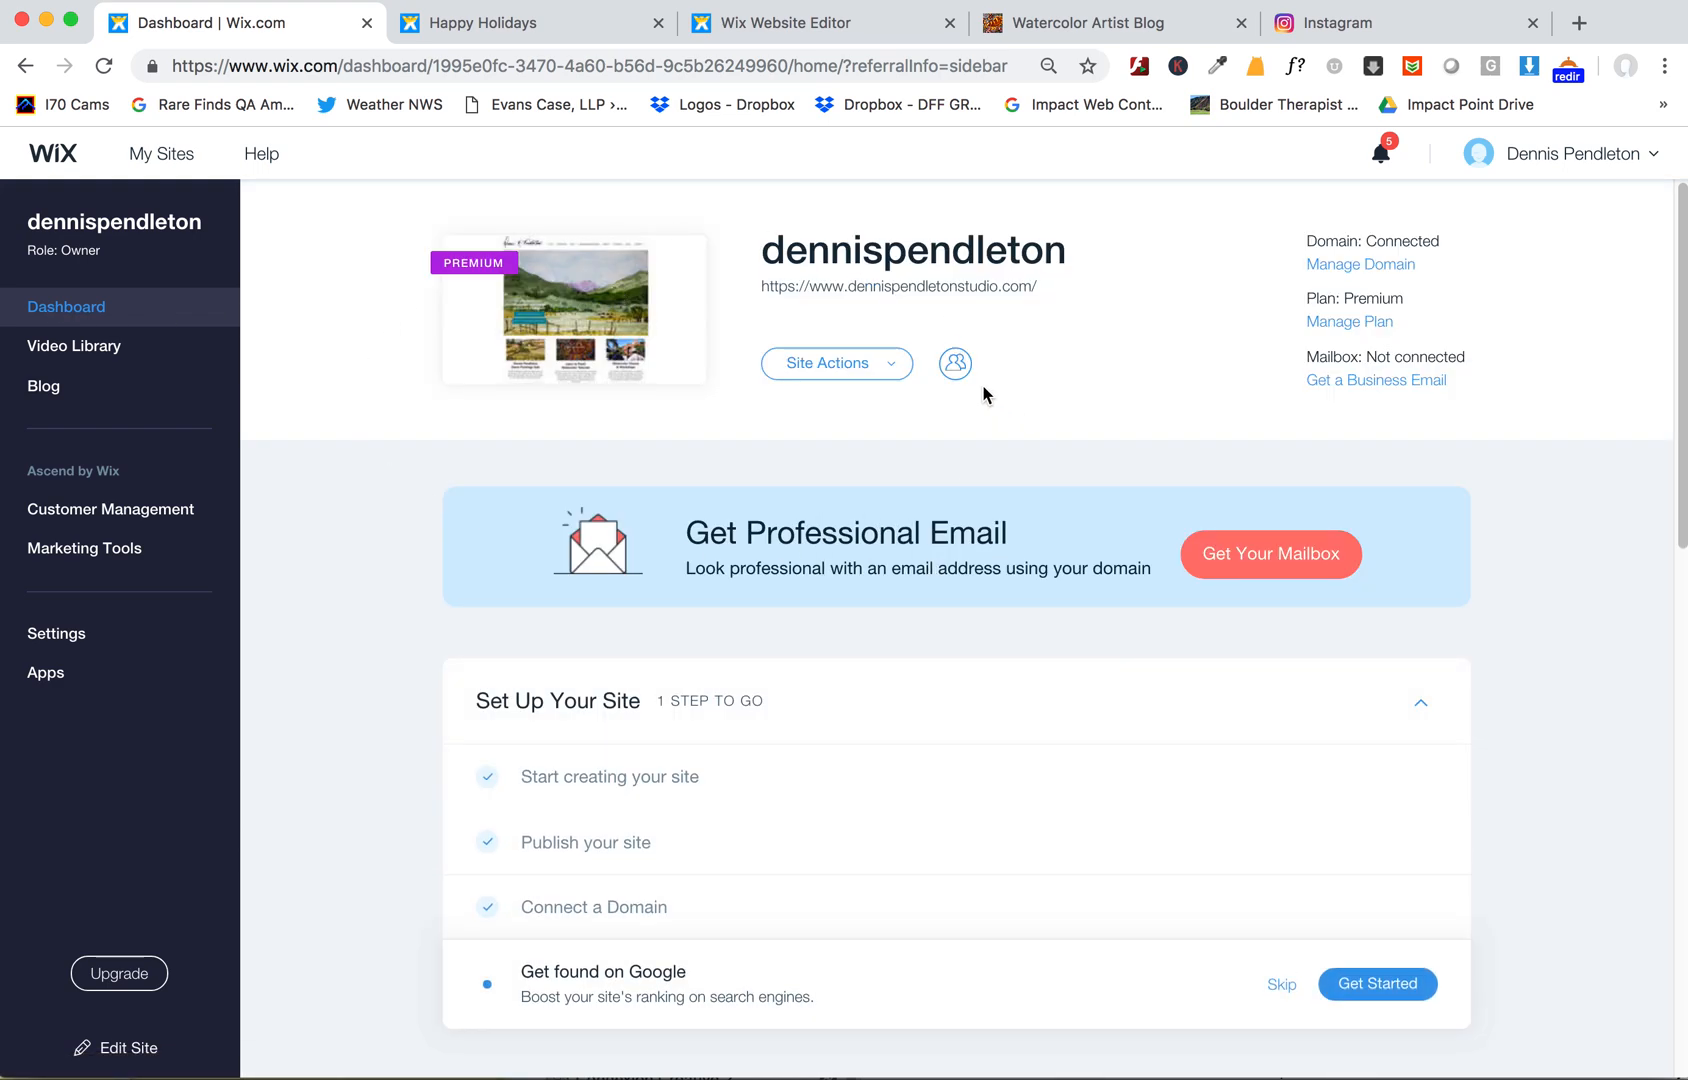
- Close the editor, live blog, Instagram and Happy Holidays tabs, keeping only the dashboard open
left_click(925, 27)
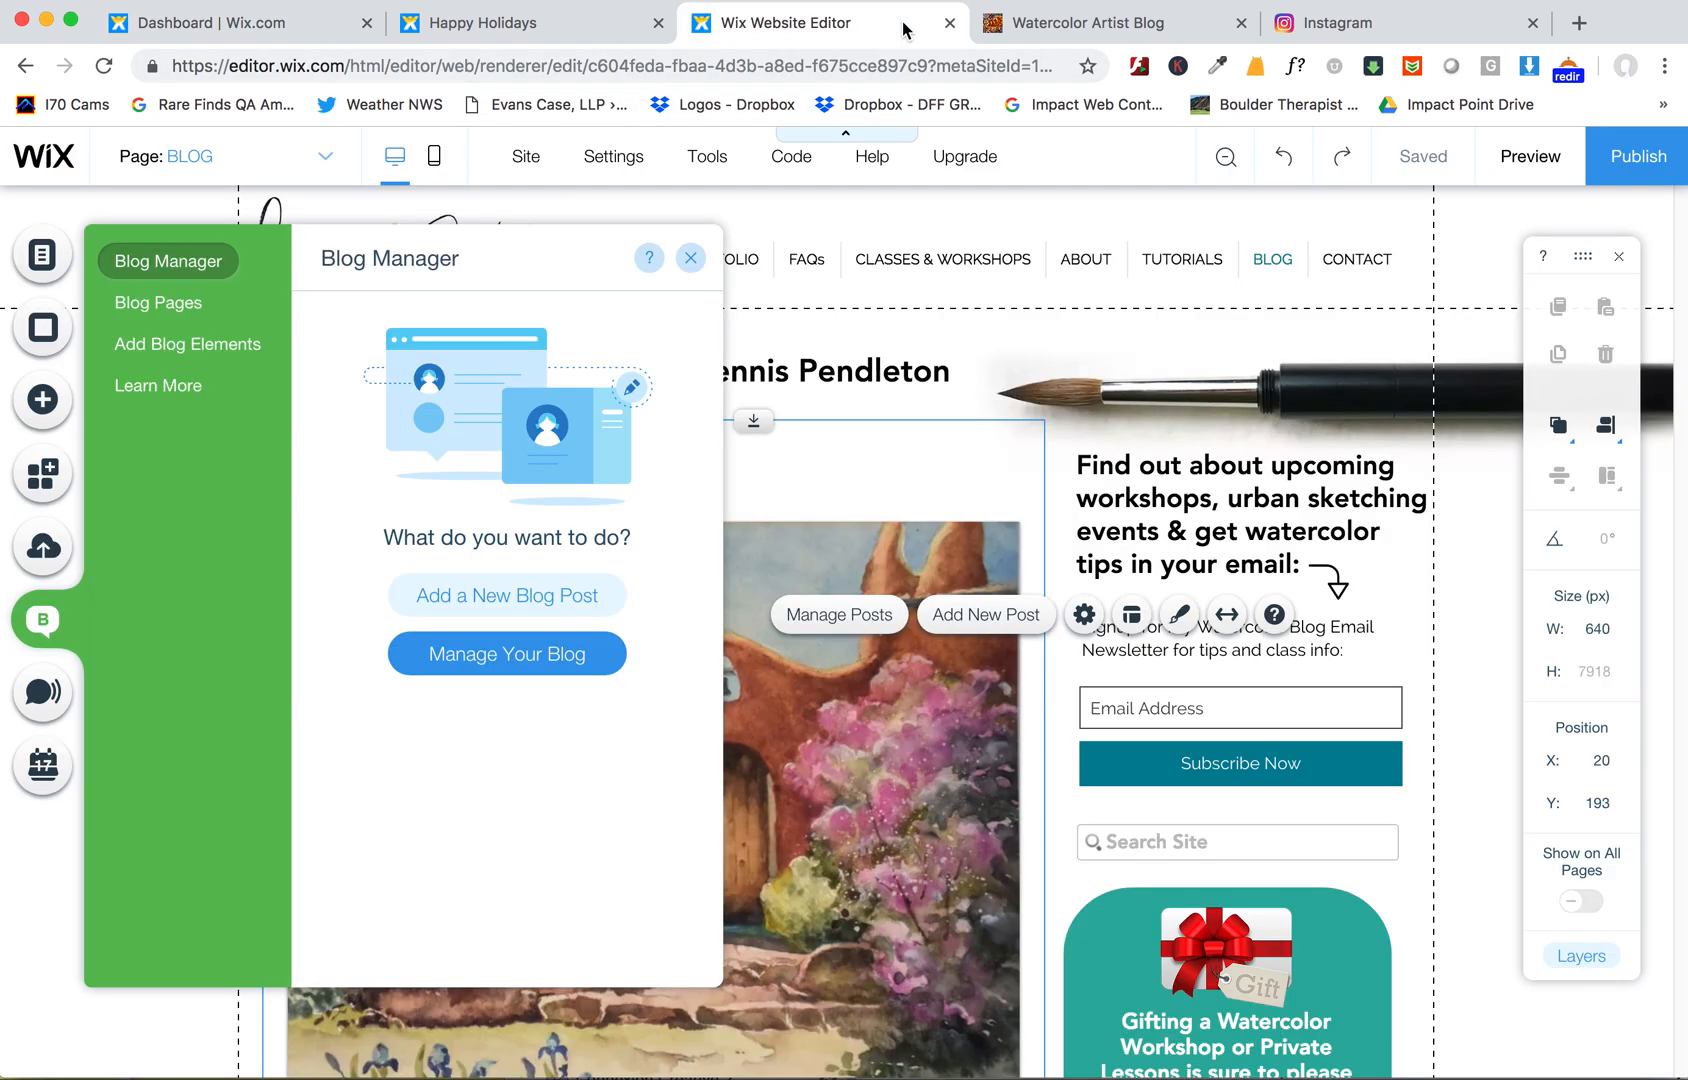
left_click(951, 24)
left_click(950, 23)
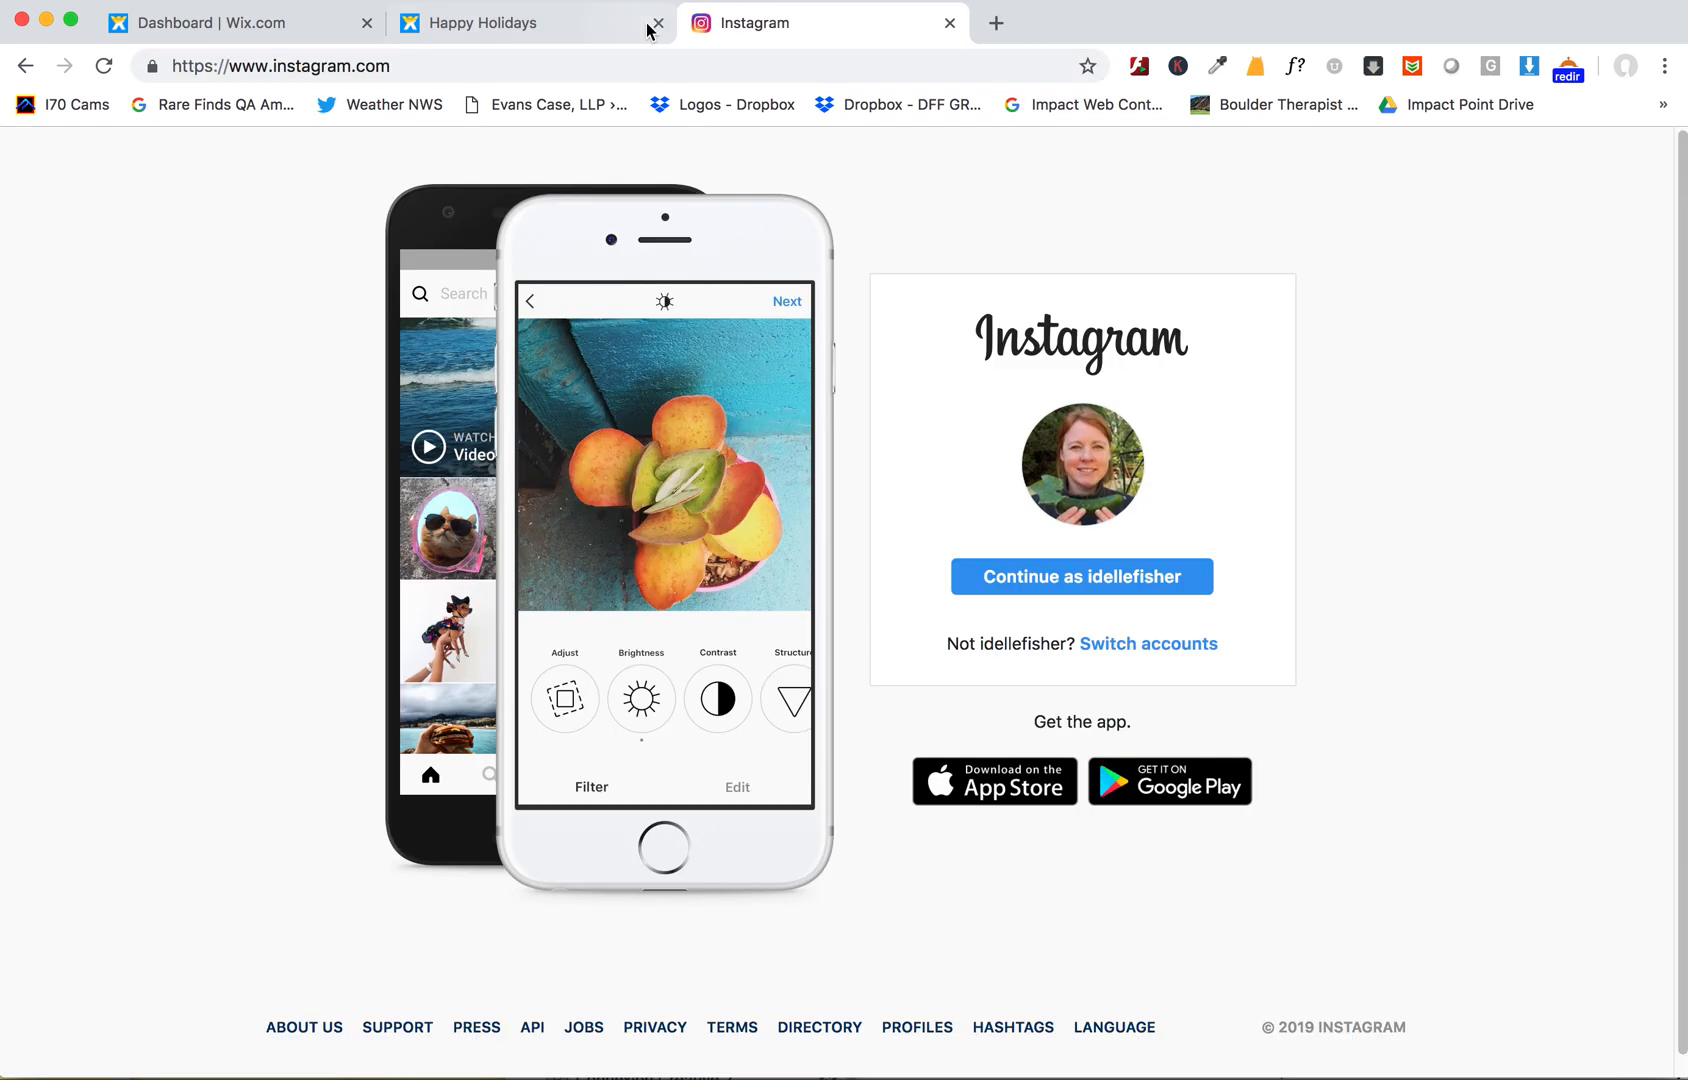
left_click(657, 23)
left_click(658, 23)
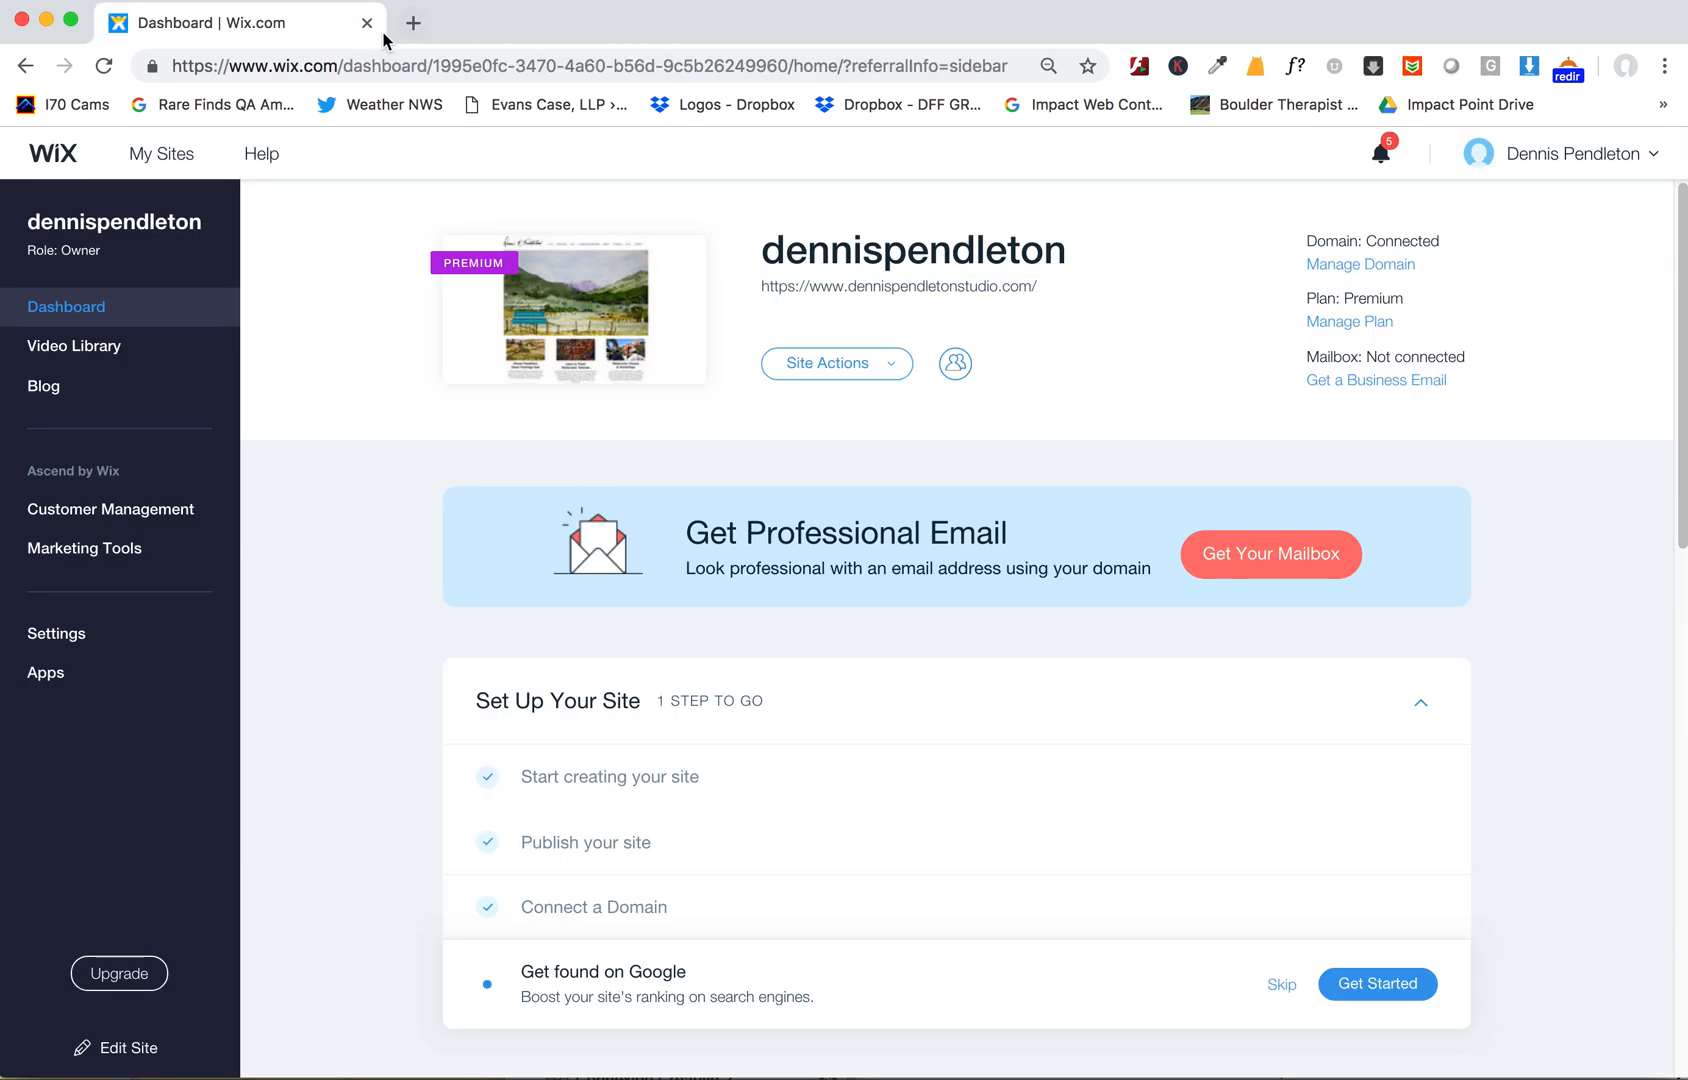
- Open the site in the editor from the dashboard's site actions and navigate to the BLOG page
left_click(873, 366)
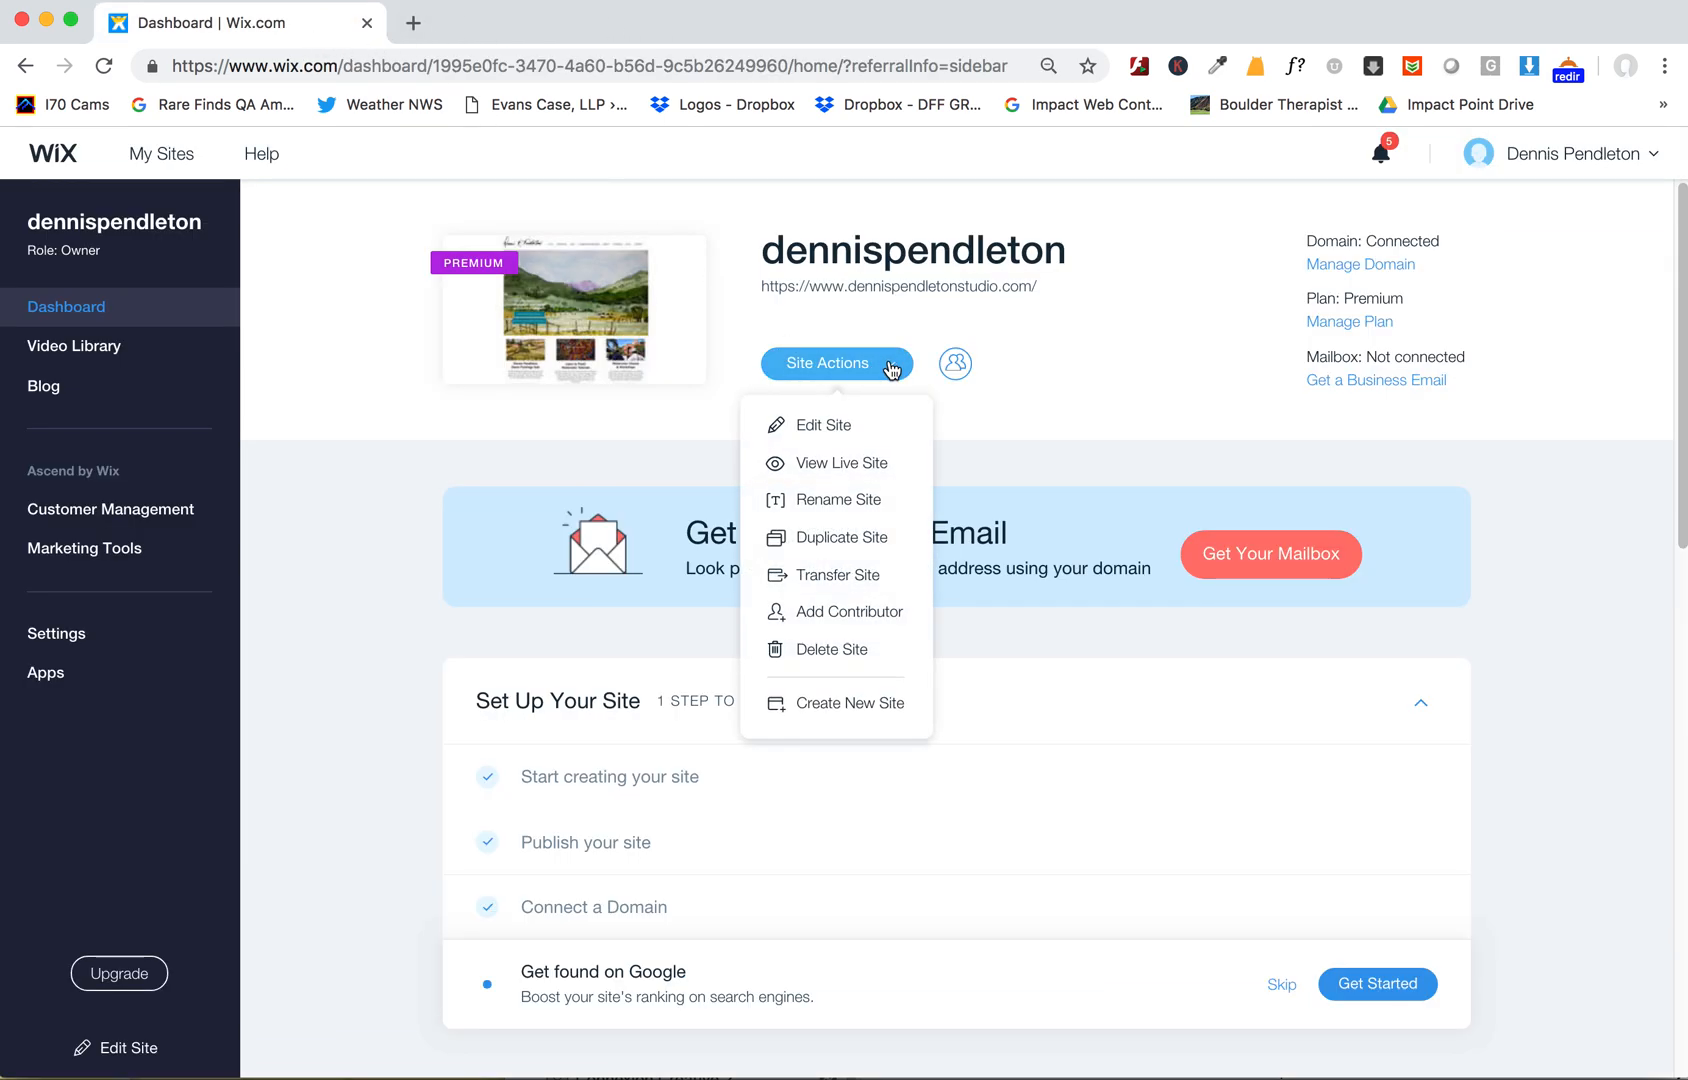
left_click(823, 441)
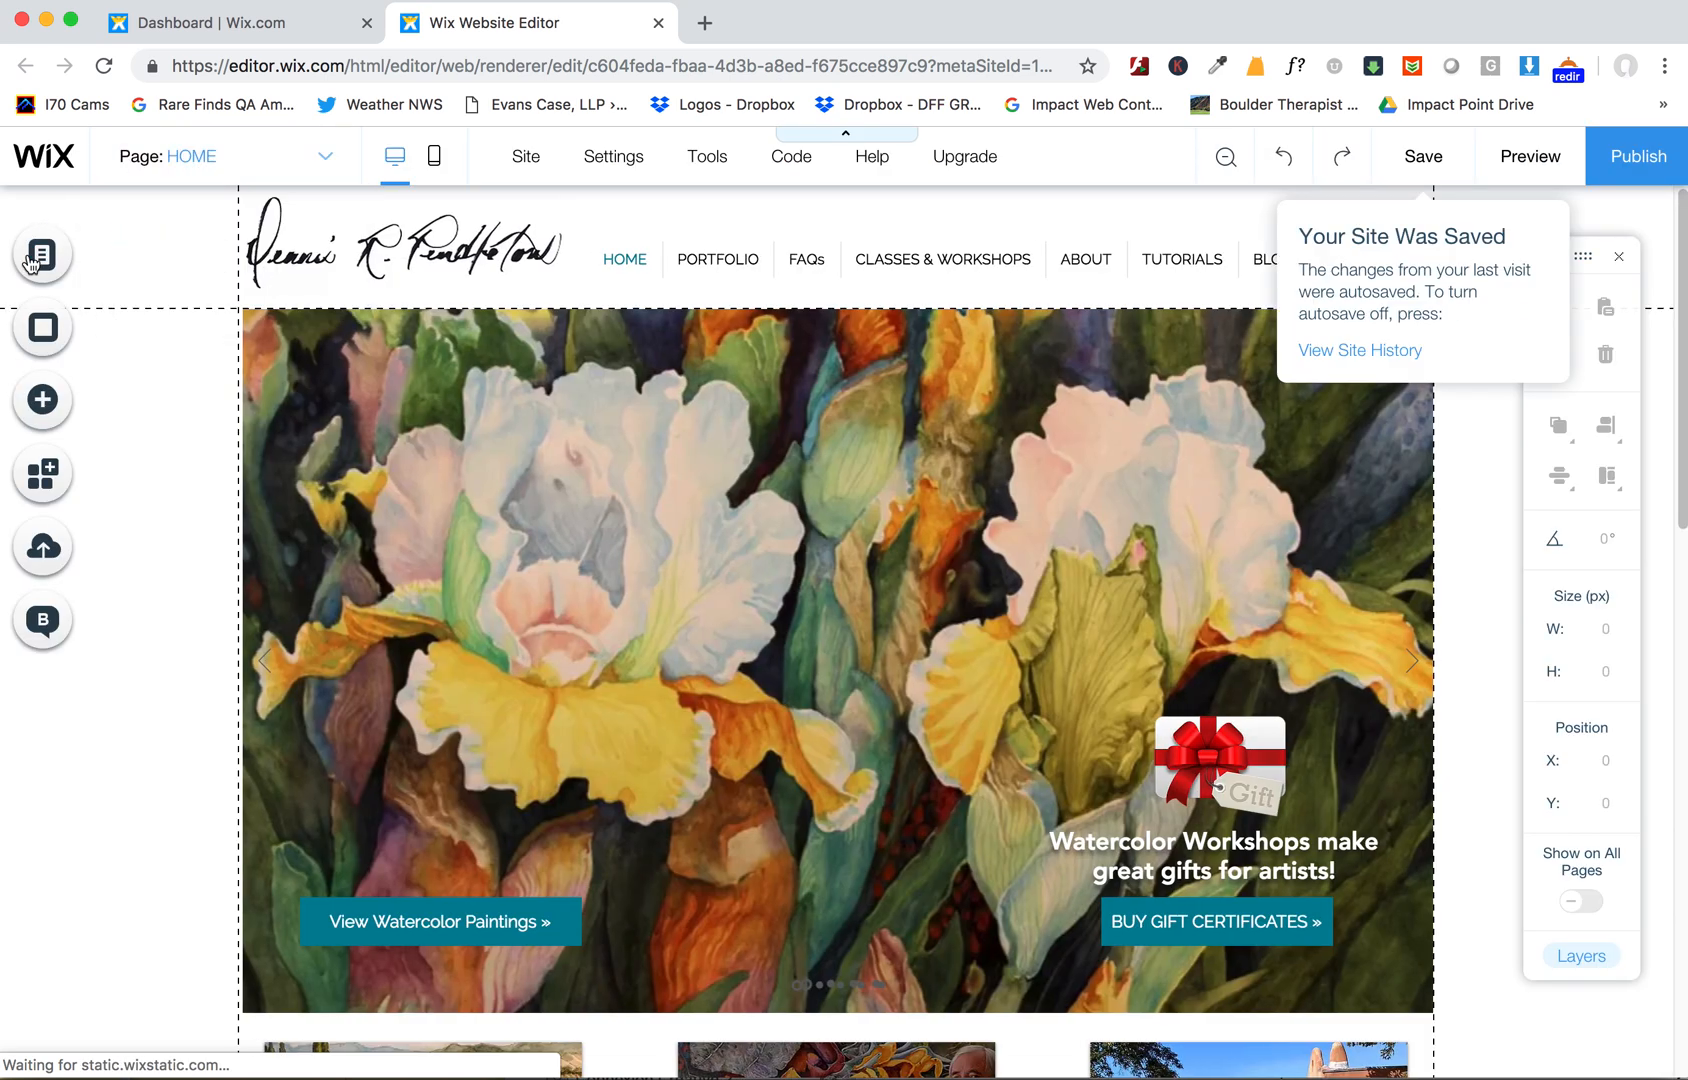
left_click(42, 260)
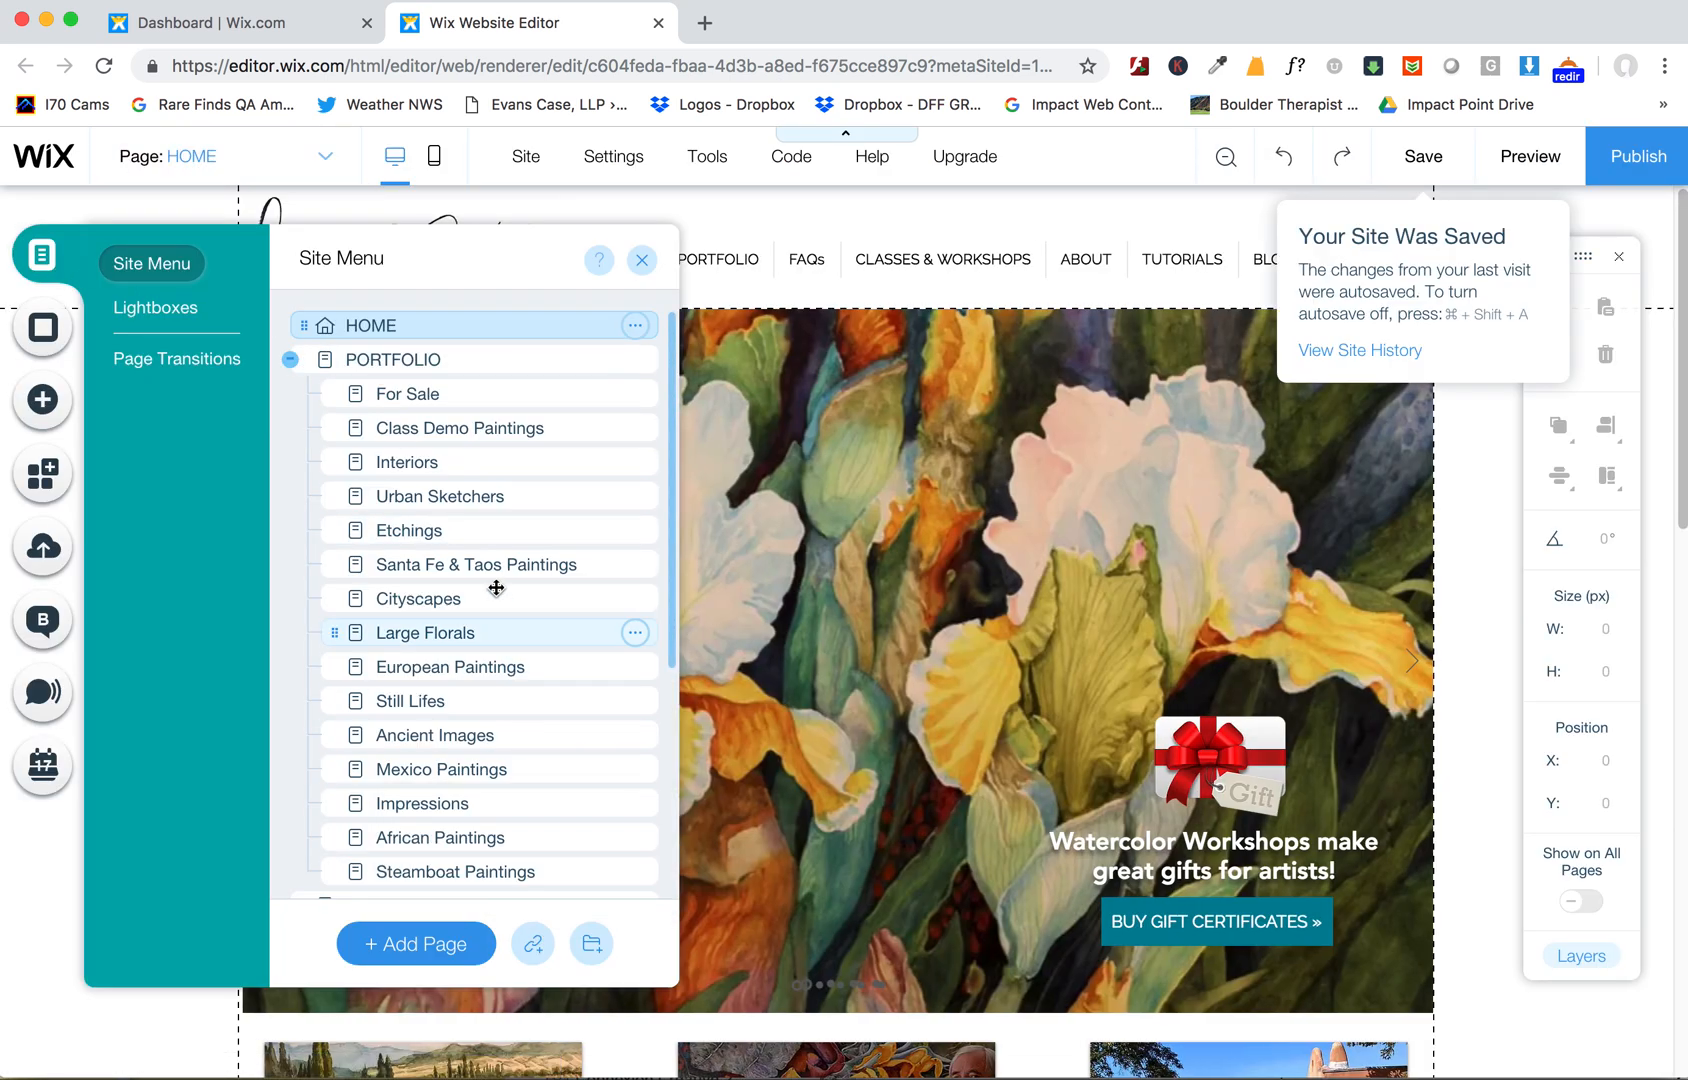
scroll(494, 595, "down", 5)
left_click(399, 790)
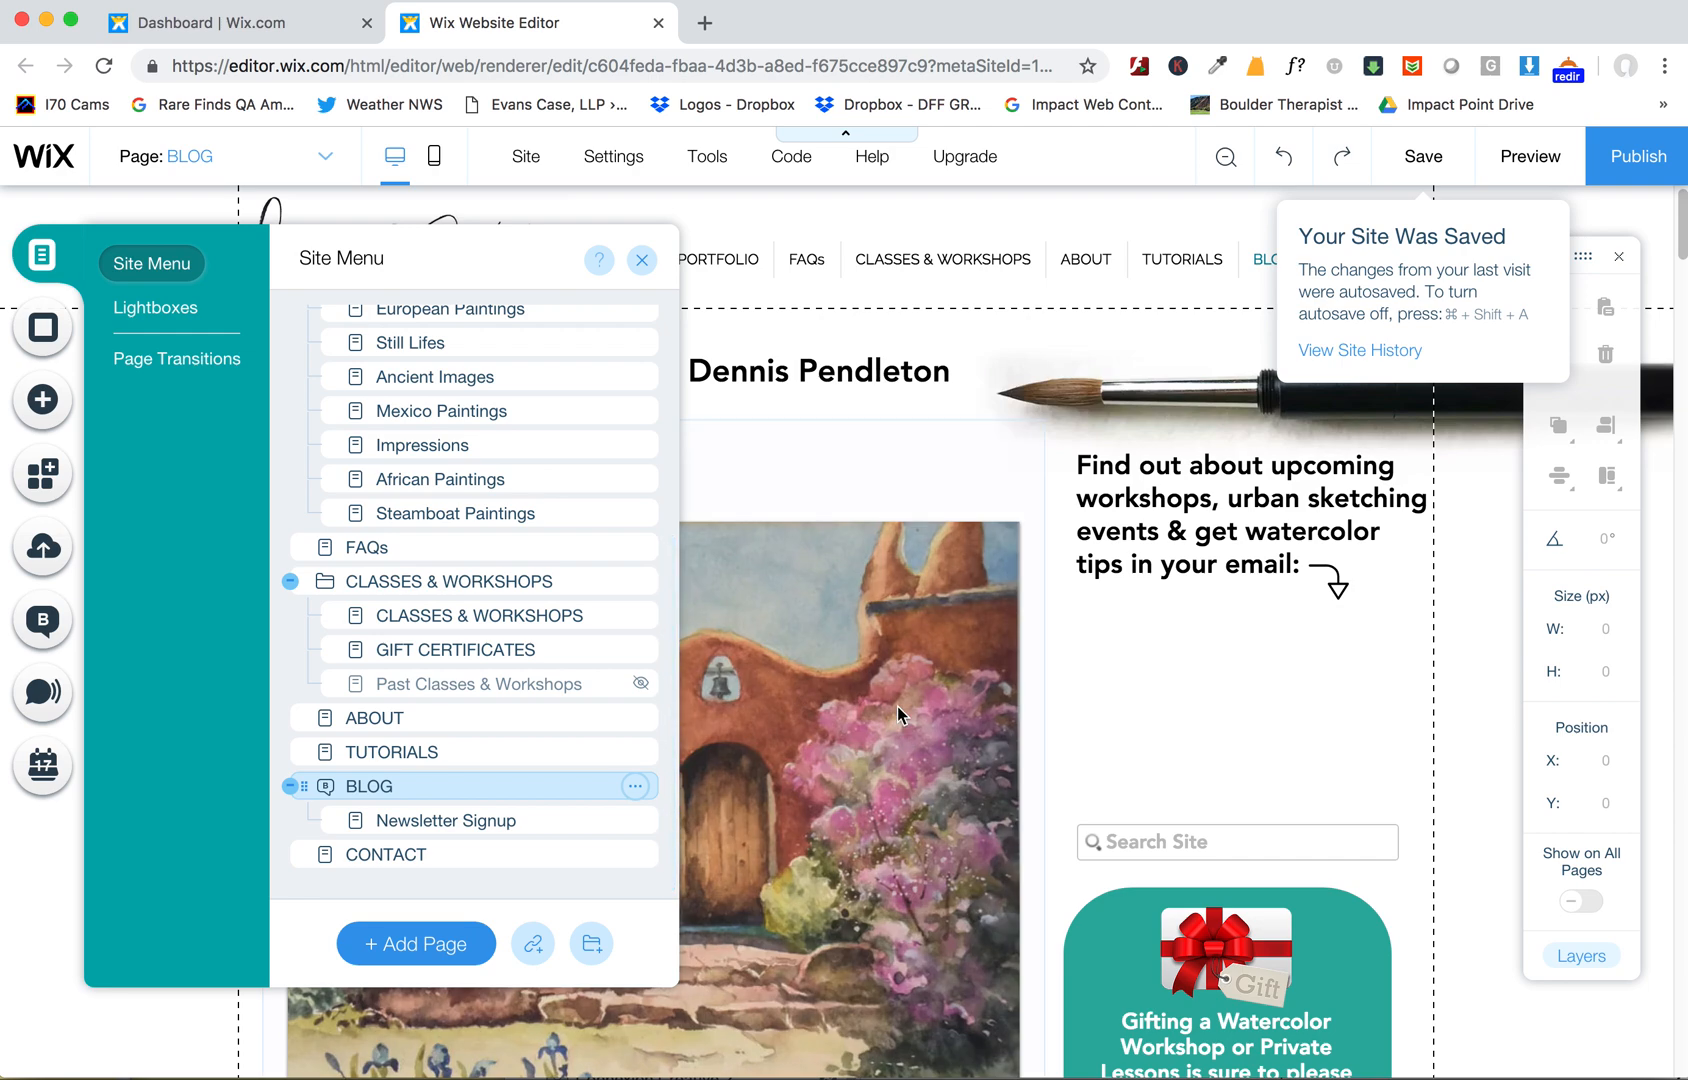
- Select the blog feed and open its post manager
left_click(899, 709)
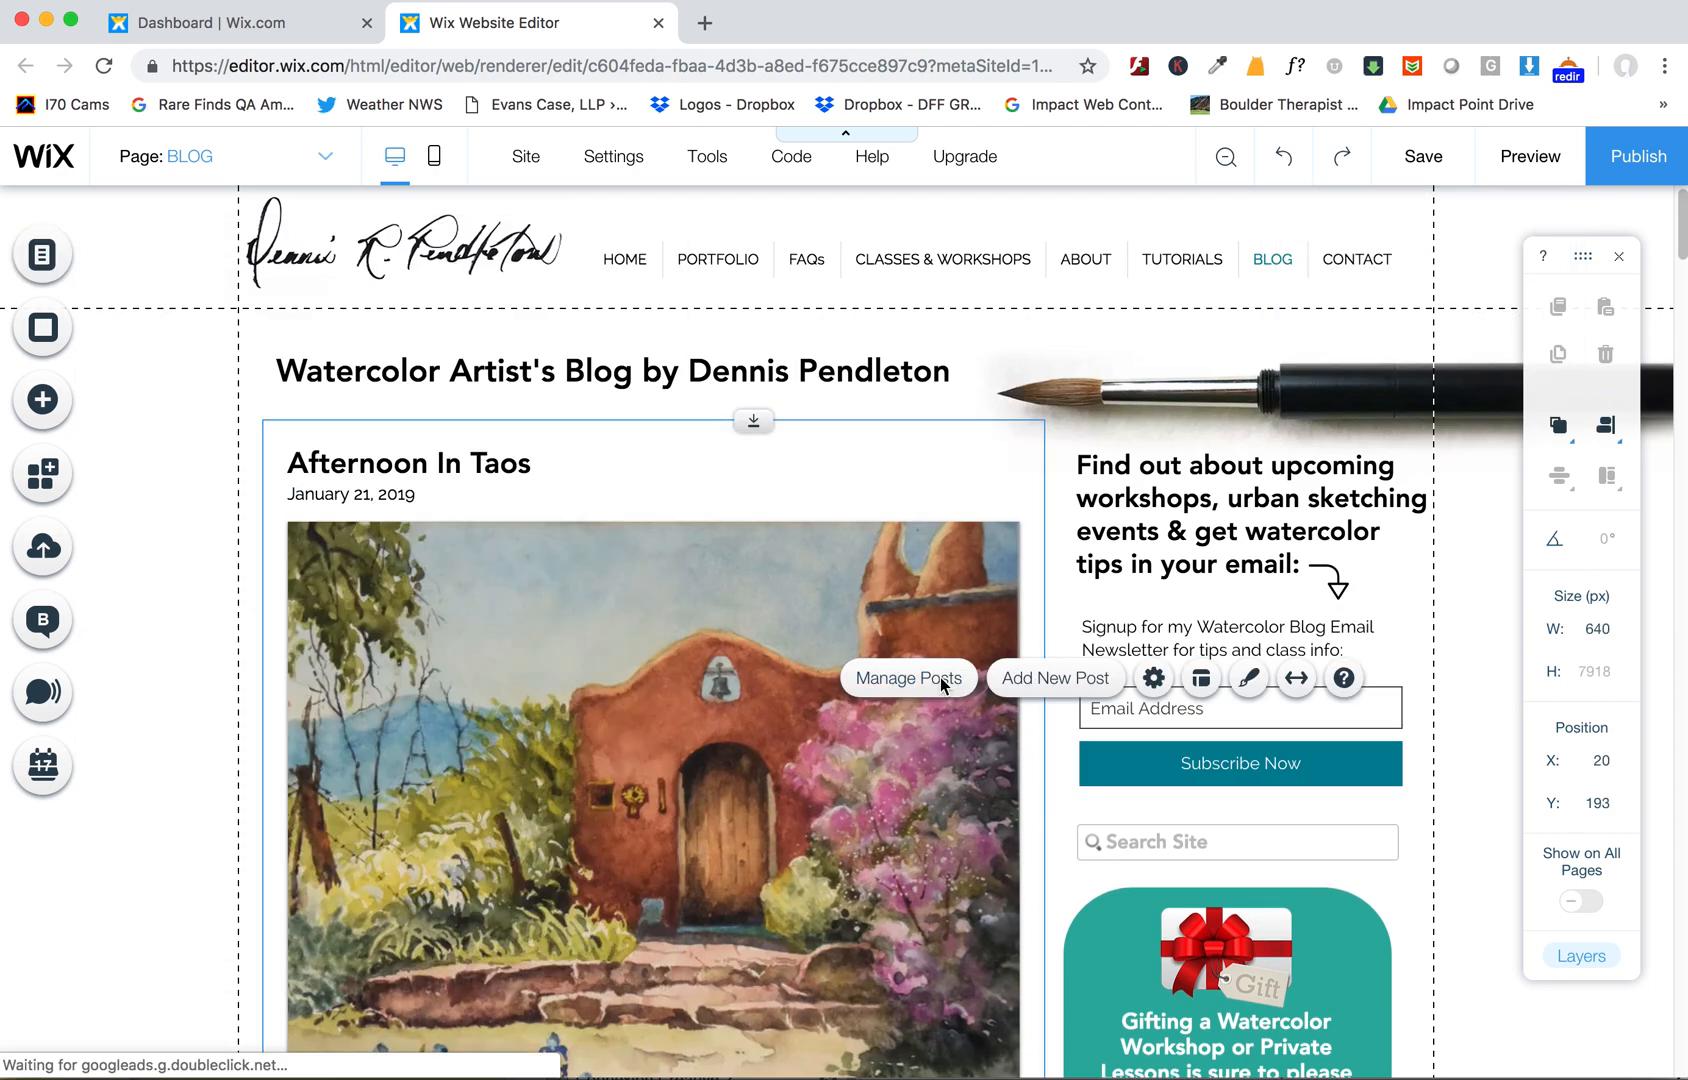
left_click(940, 677)
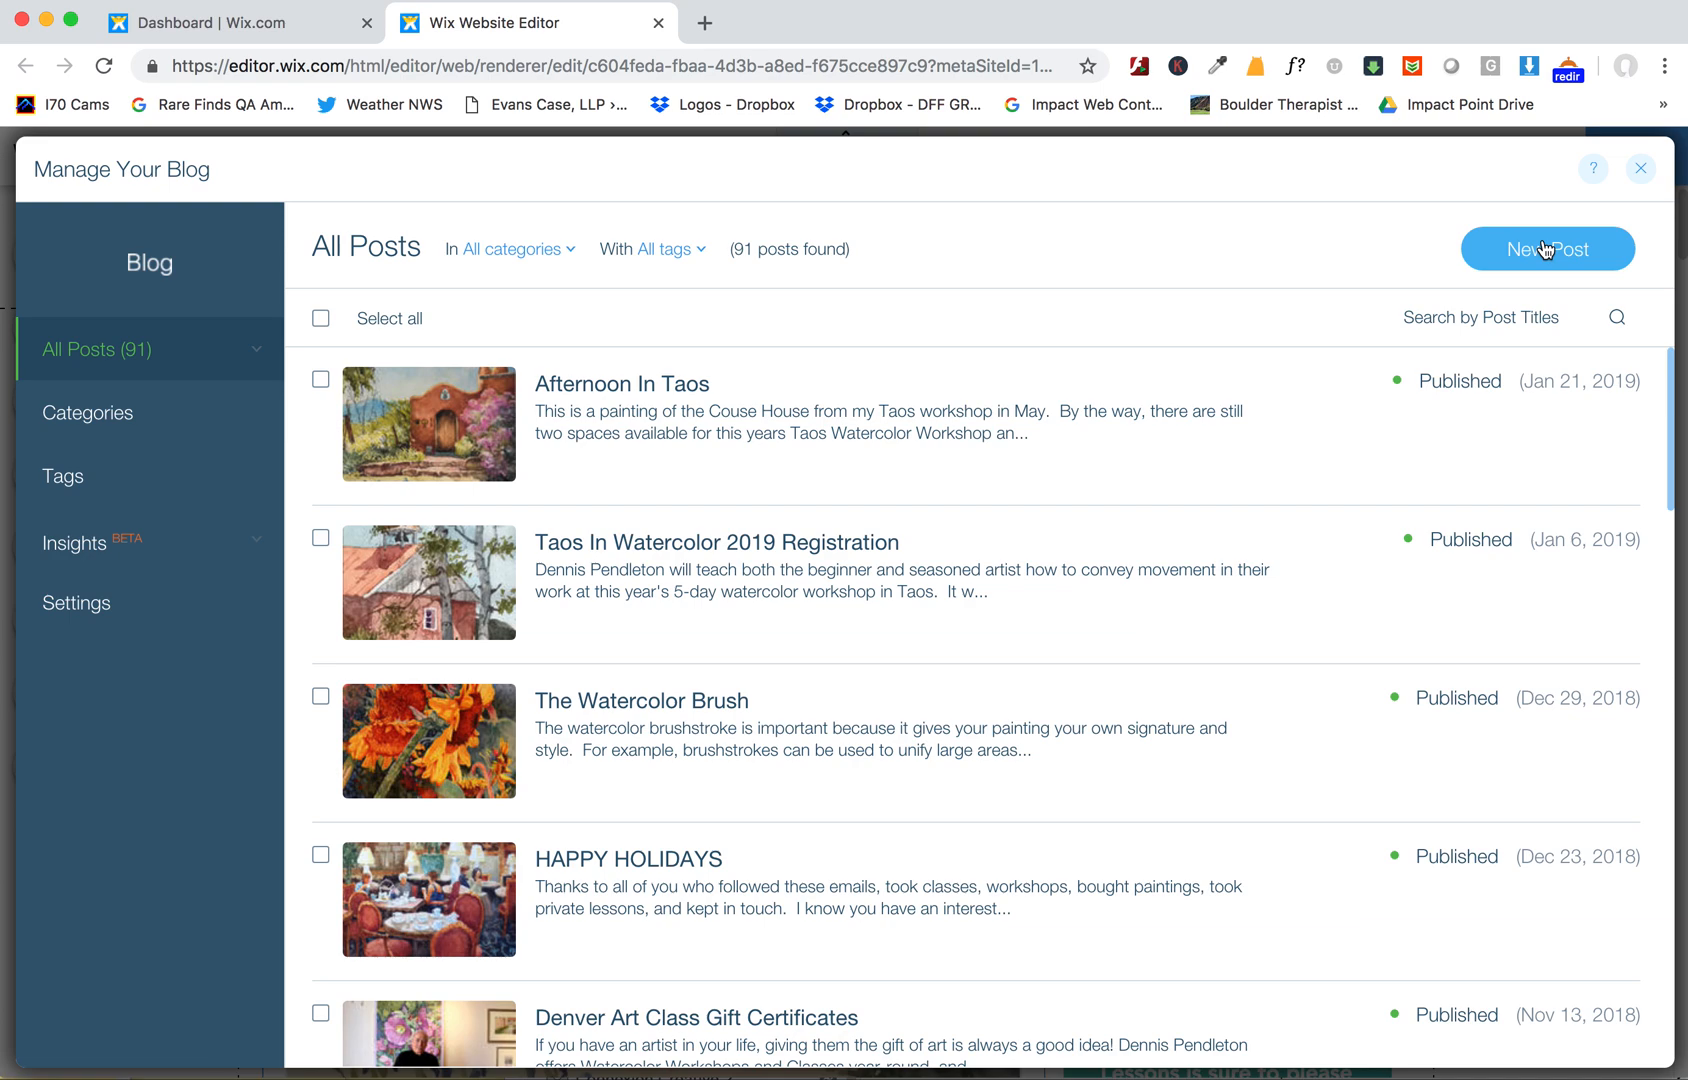
- Open the Afternoon In Taos email campaign from the dashboard's Email Marketing list
left_click(260, 24)
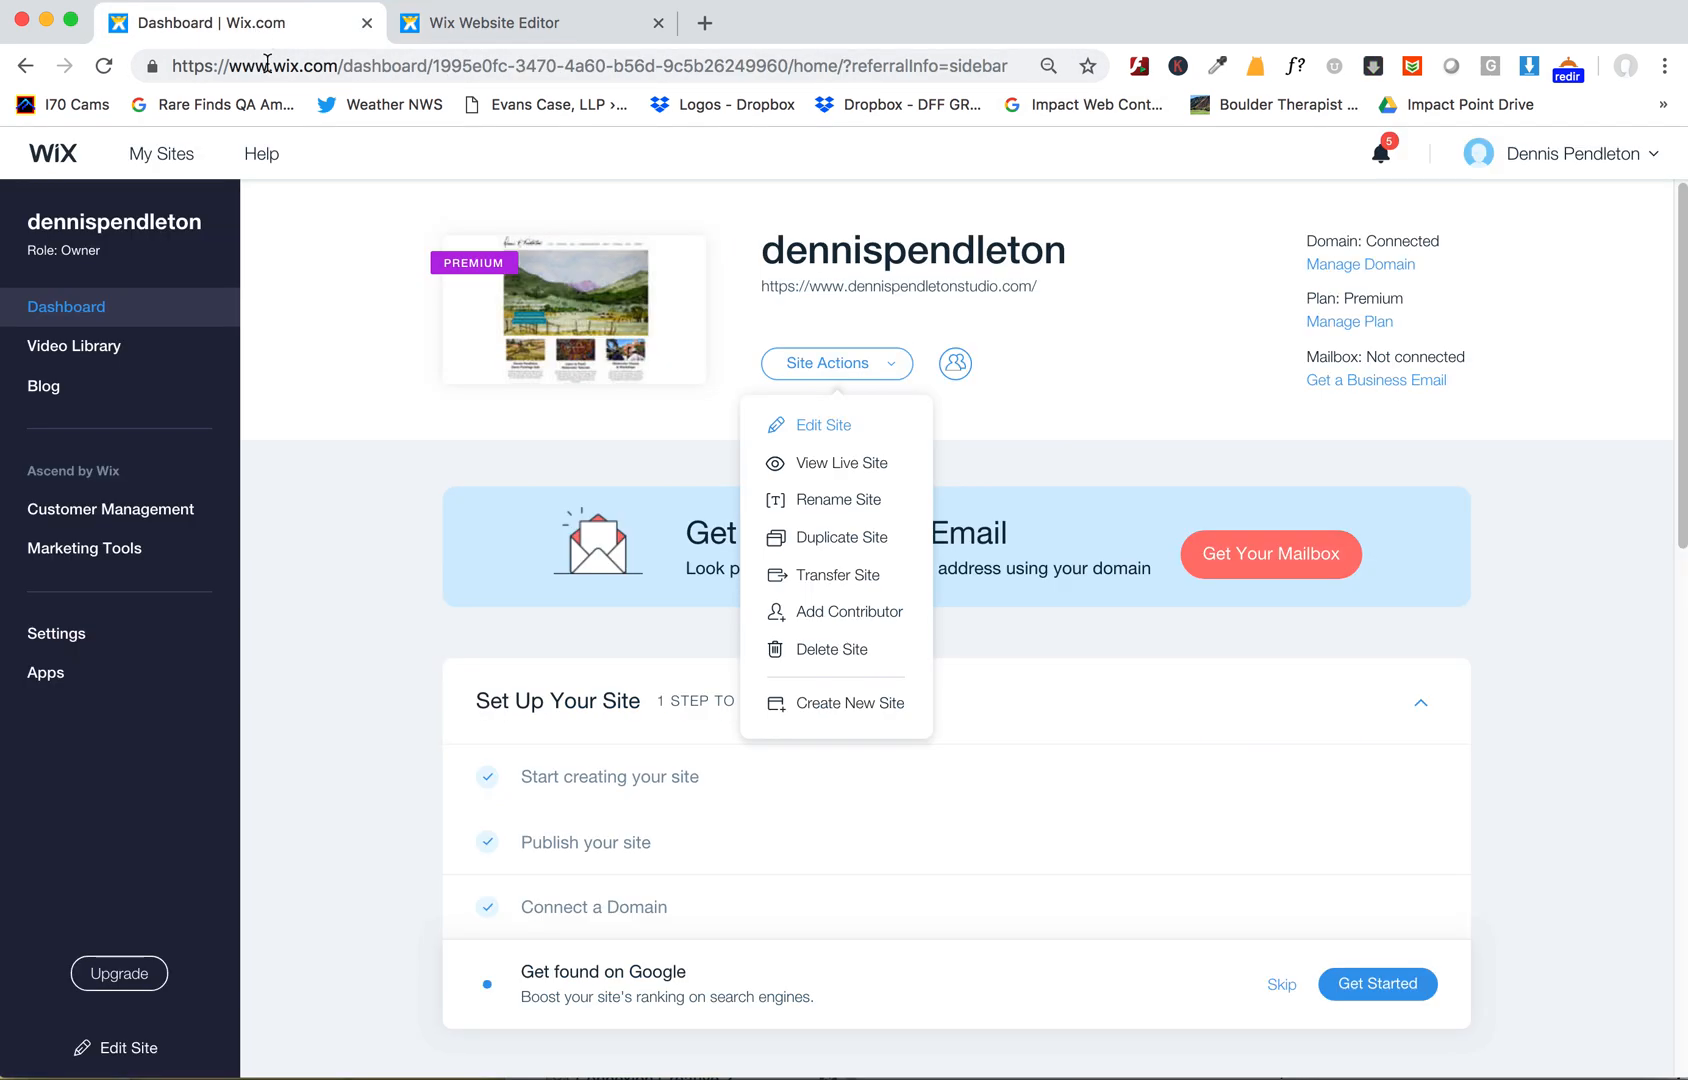
left_click(78, 548)
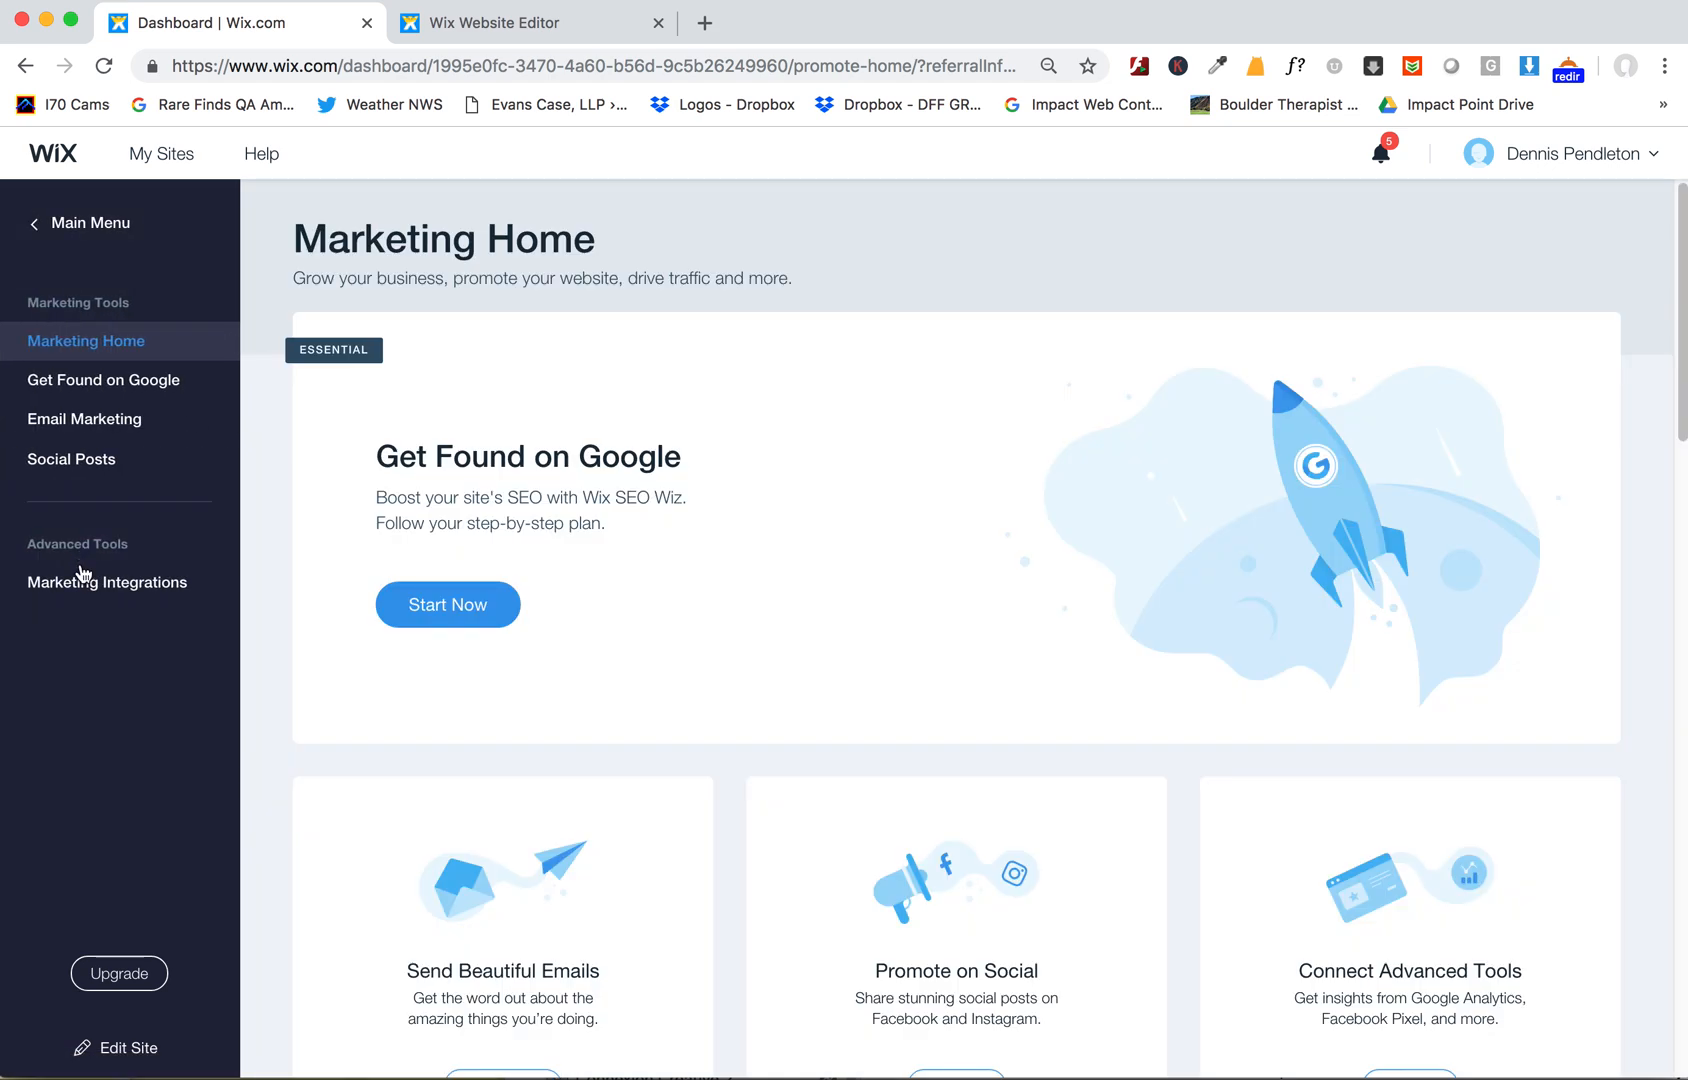
left_click(79, 428)
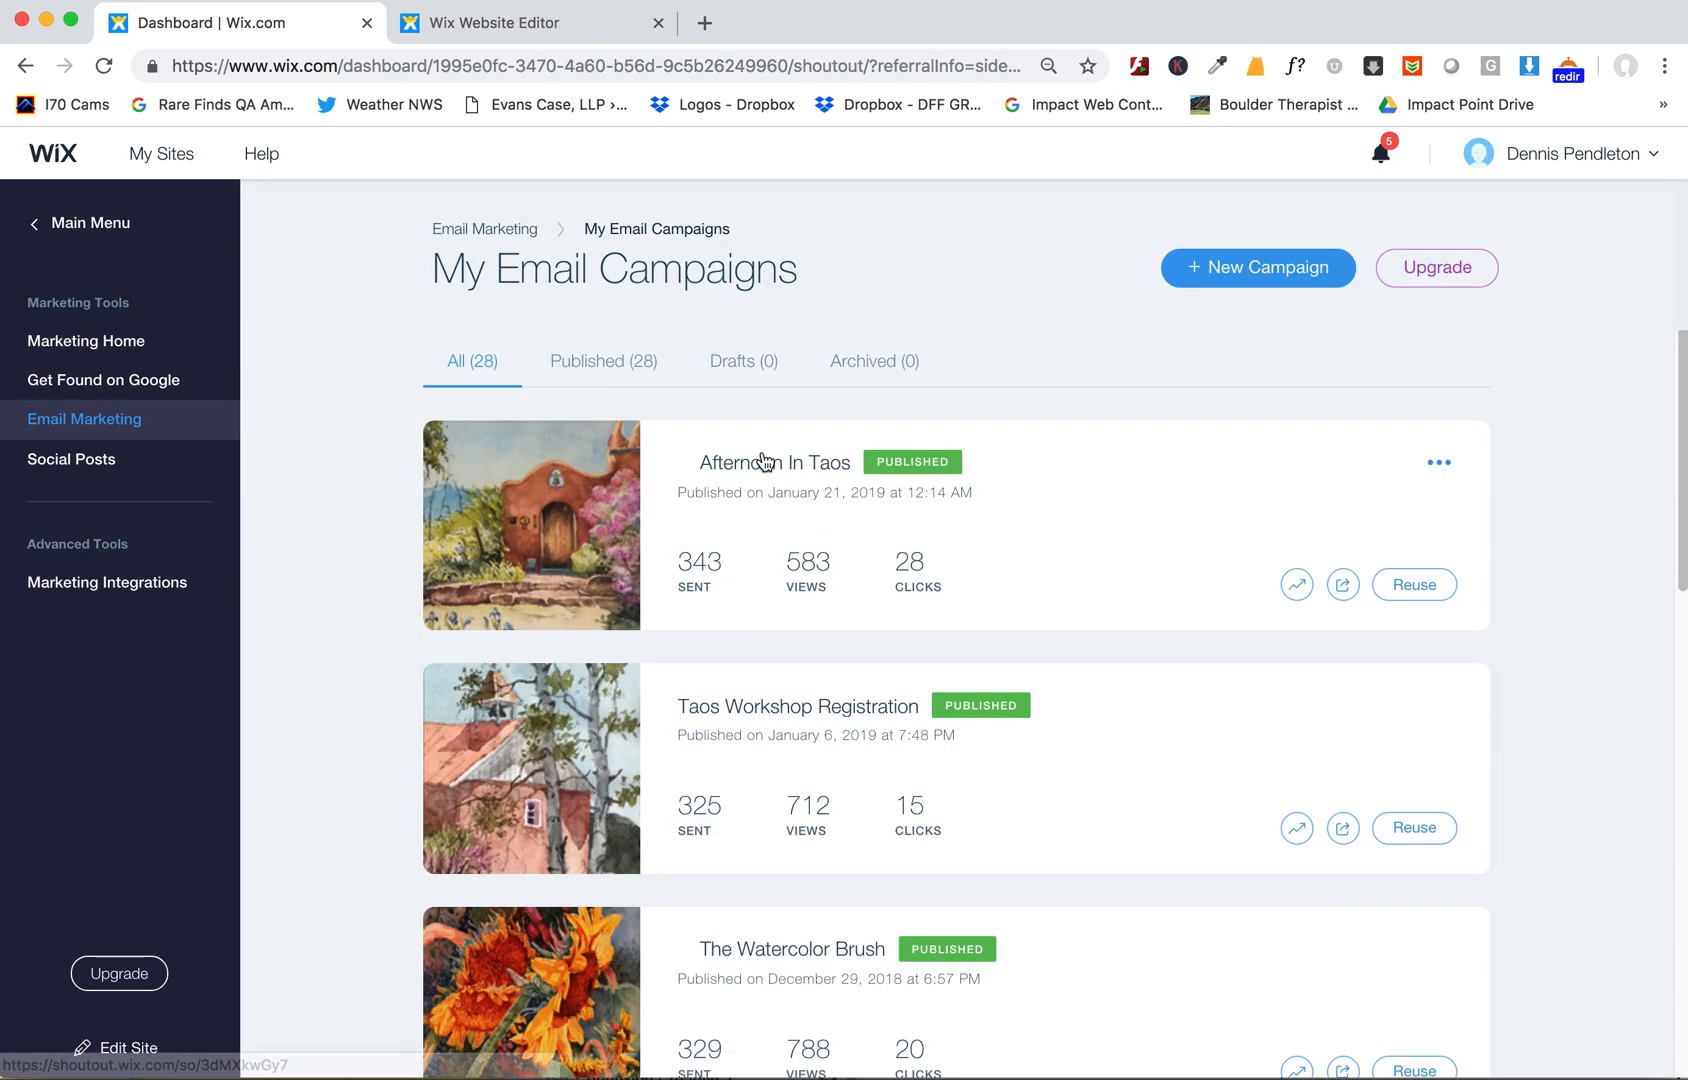
left_click(765, 460)
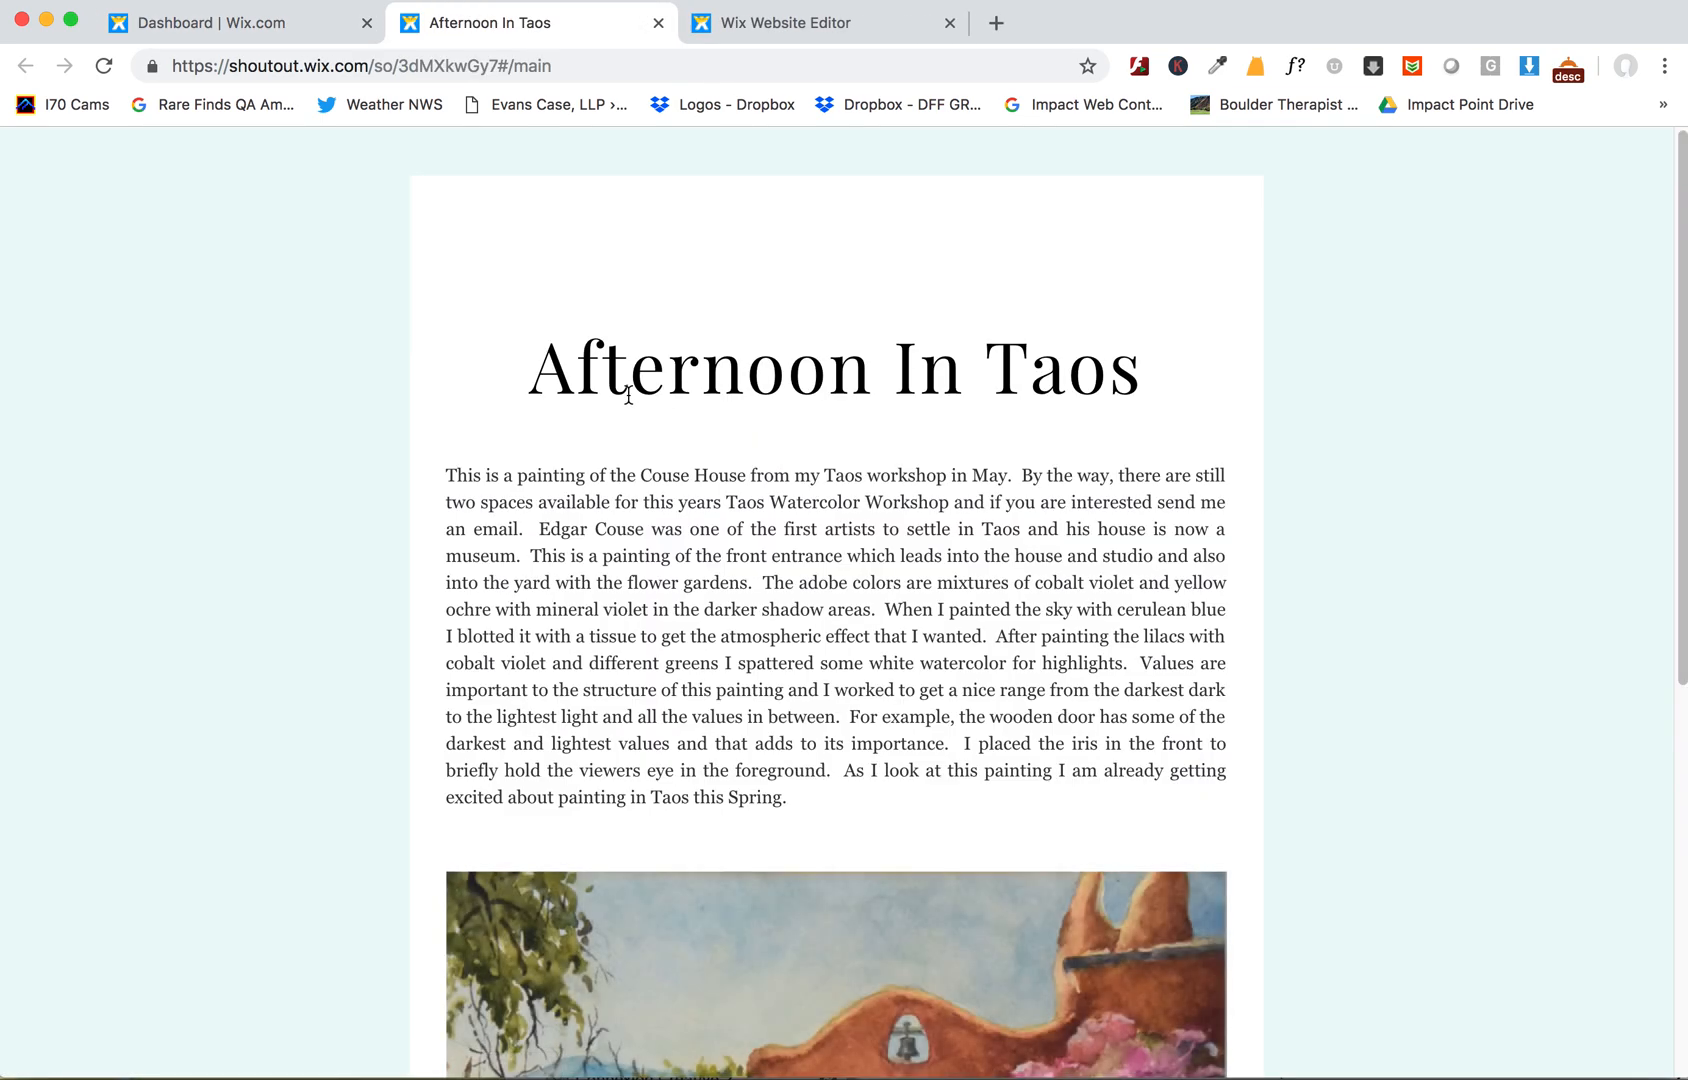
- Select the campaign's Afternoon In Taos title and return to the blog post manager in the editor
left_click_drag(572, 366, 1130, 350)
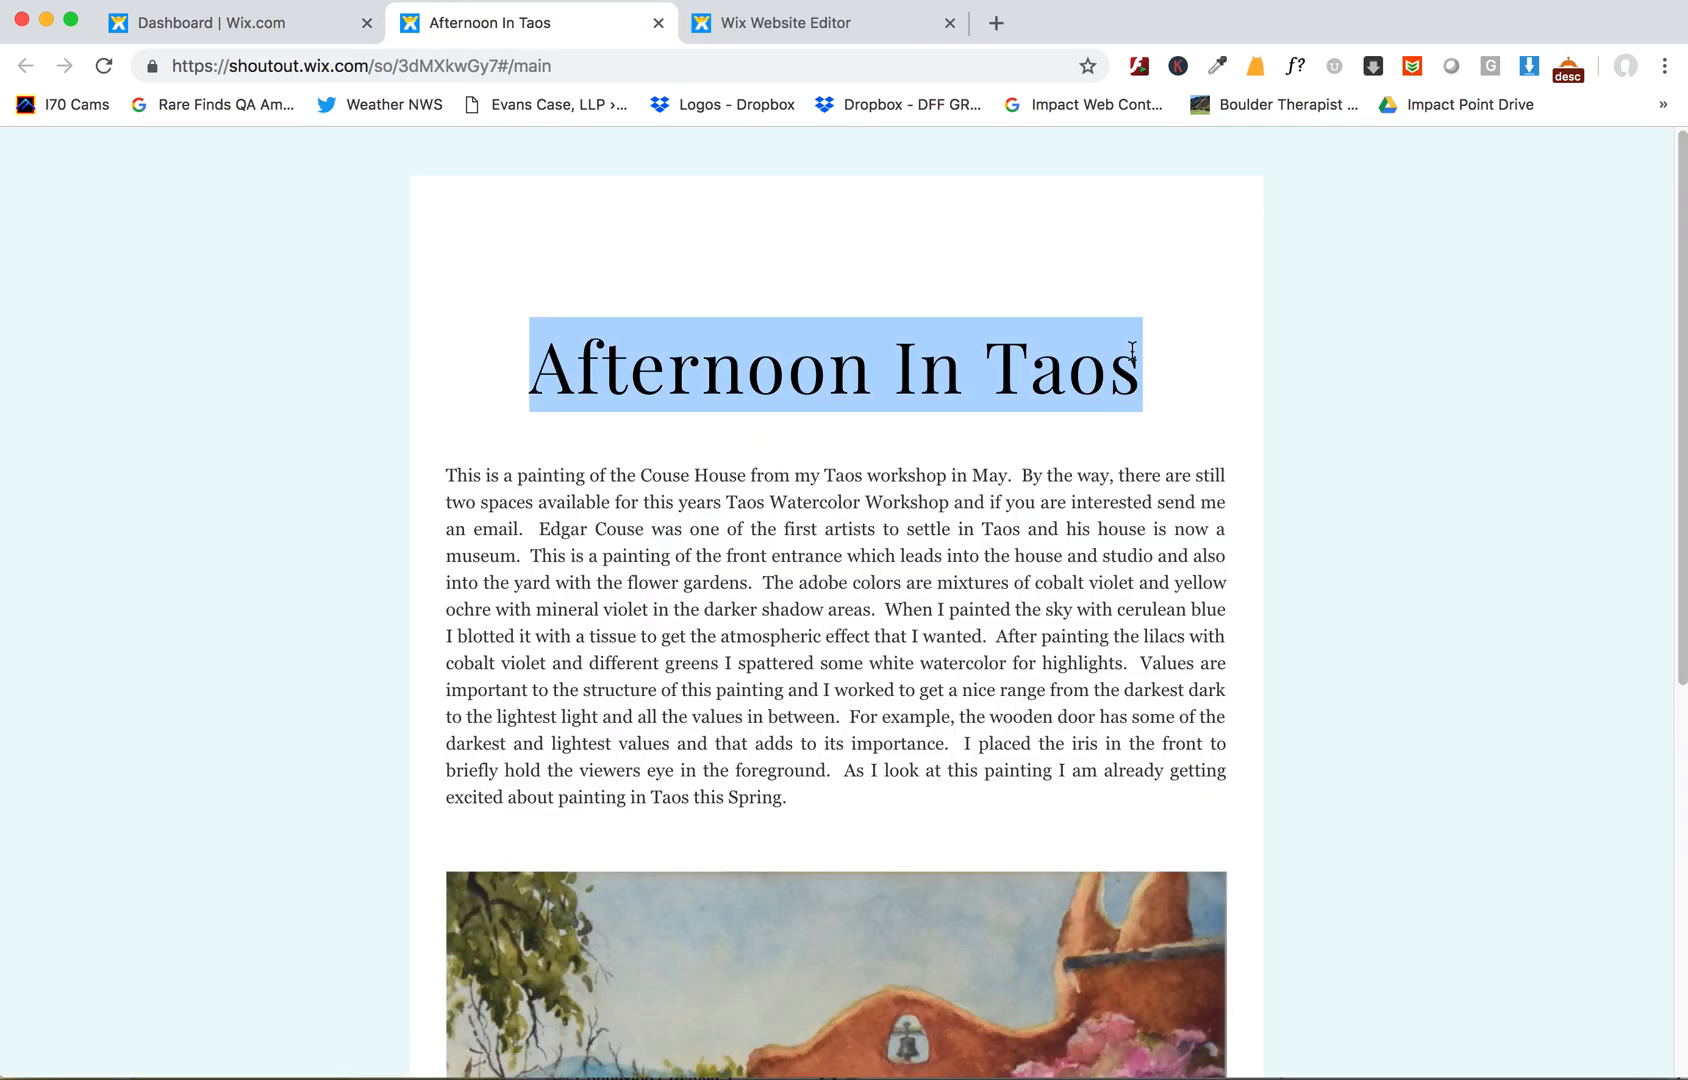
left_click(751, 30)
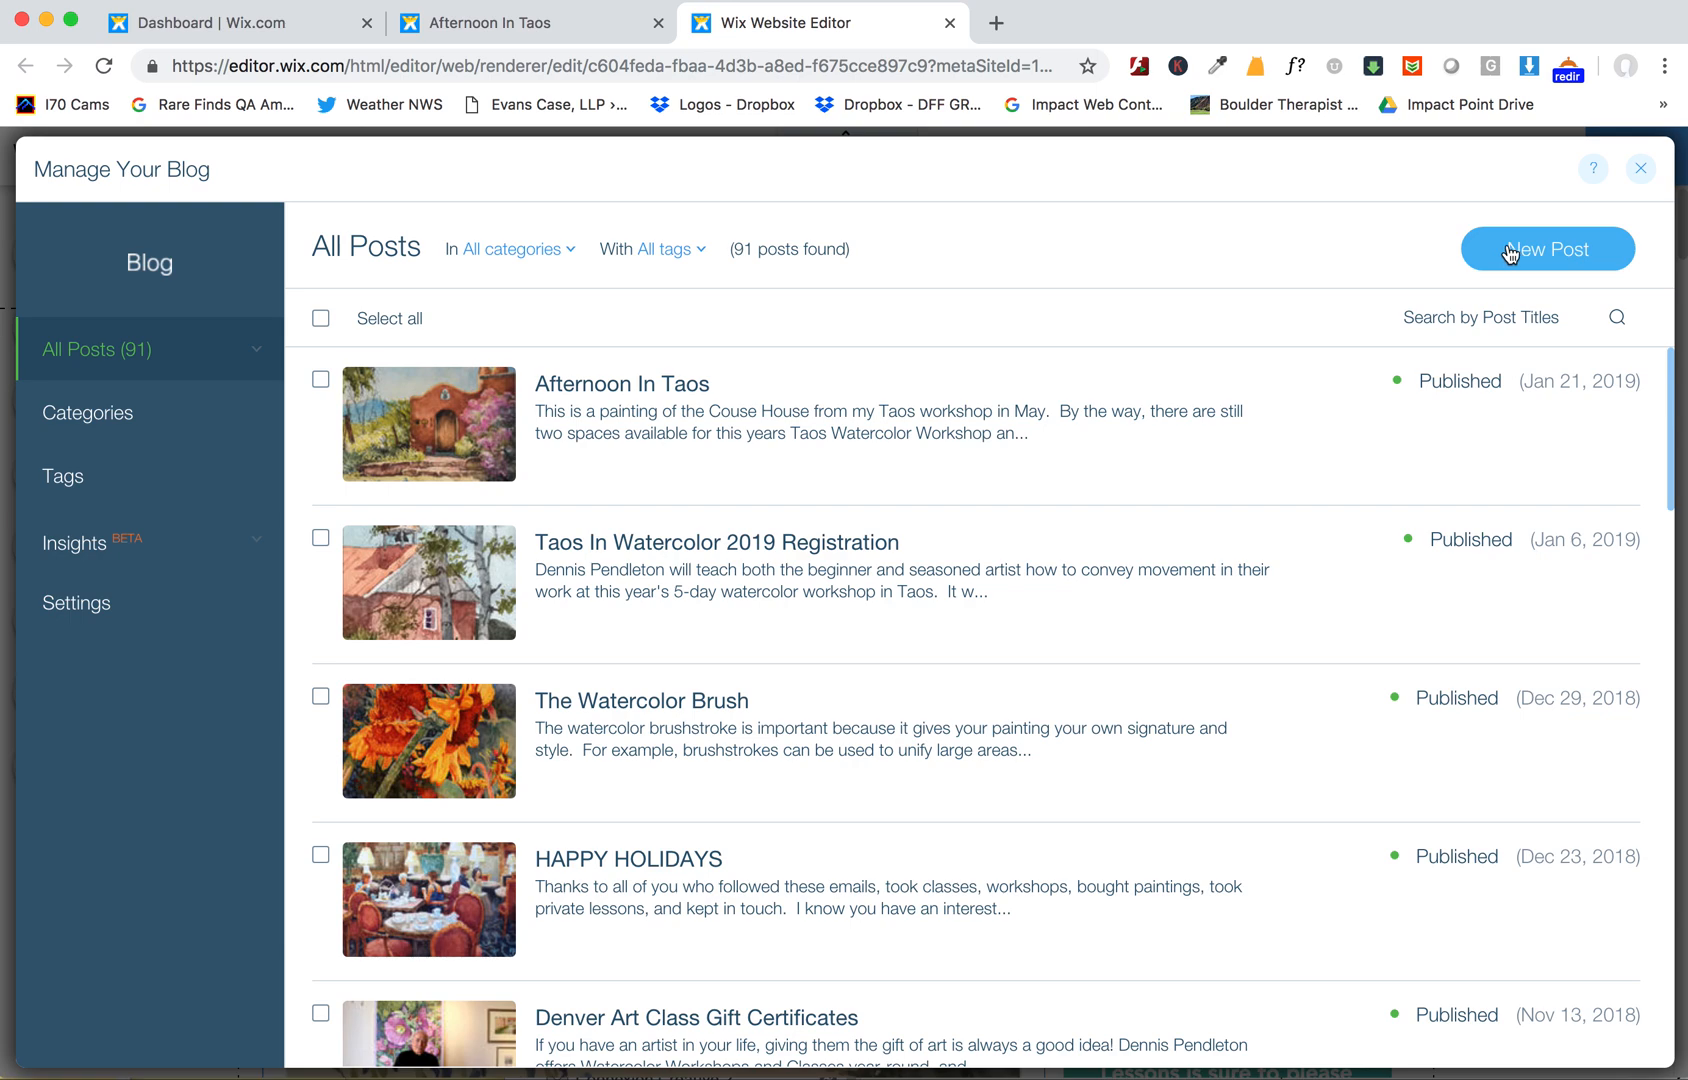